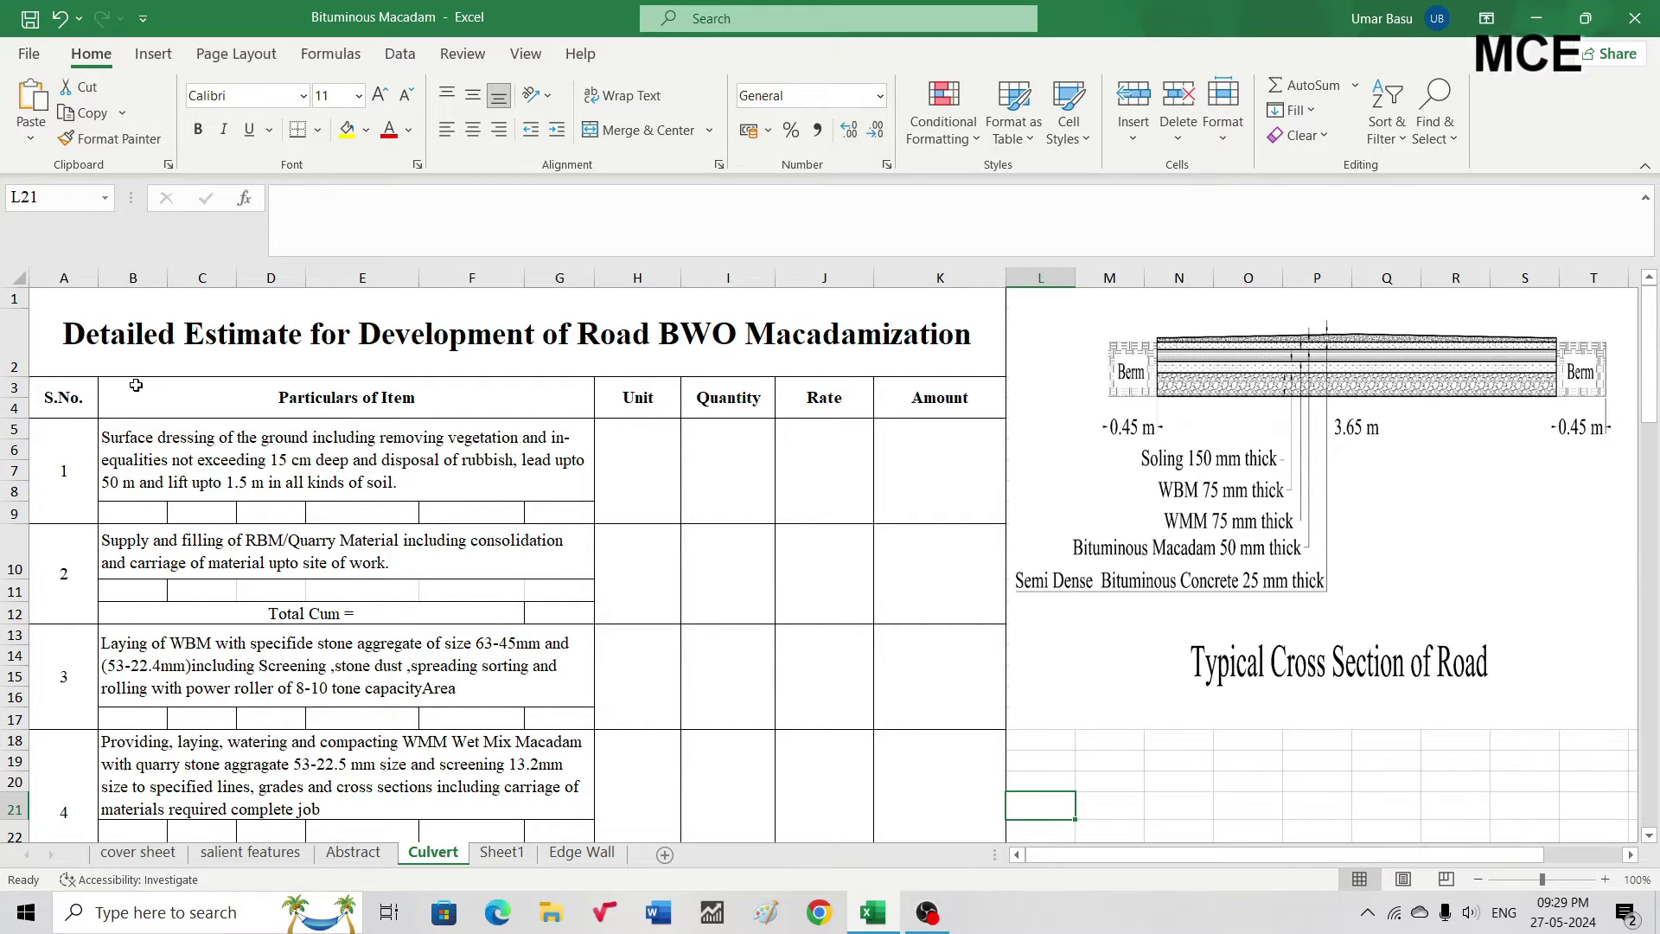
Review the estimate table's column headings from S.No. to Amount and the first item's serial number
{"action": "left_click", "coordinate": [68, 401]}
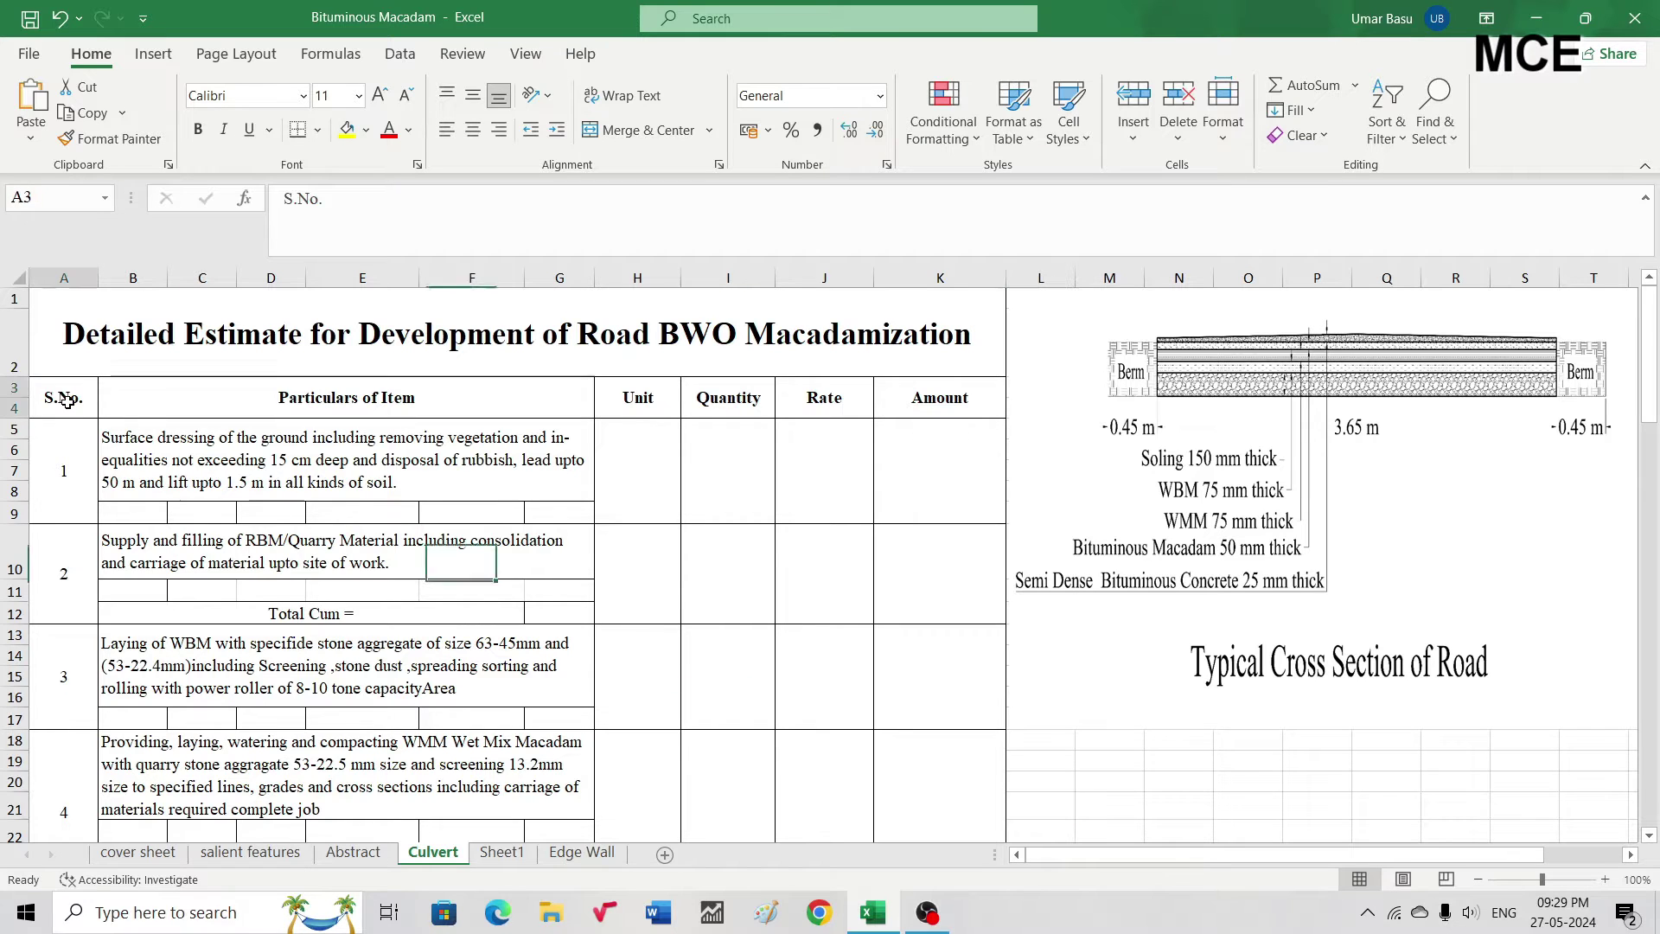
{"action": "left_click", "coordinate": [265, 401]}
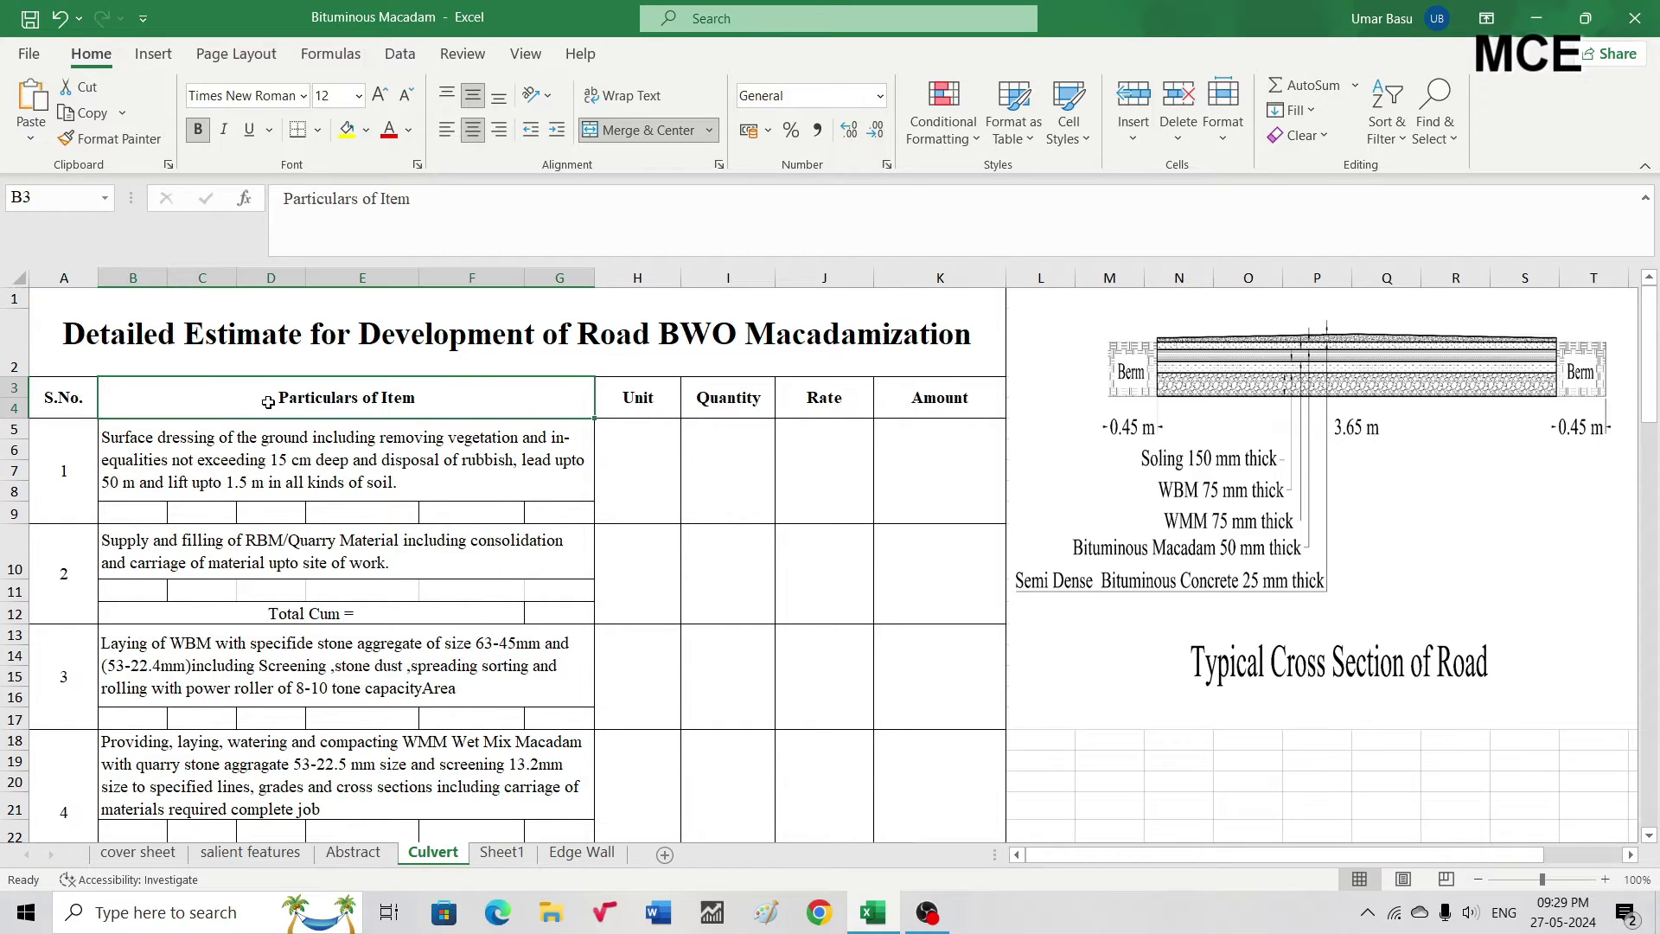
{"action": "left_click", "coordinate": [640, 403]}
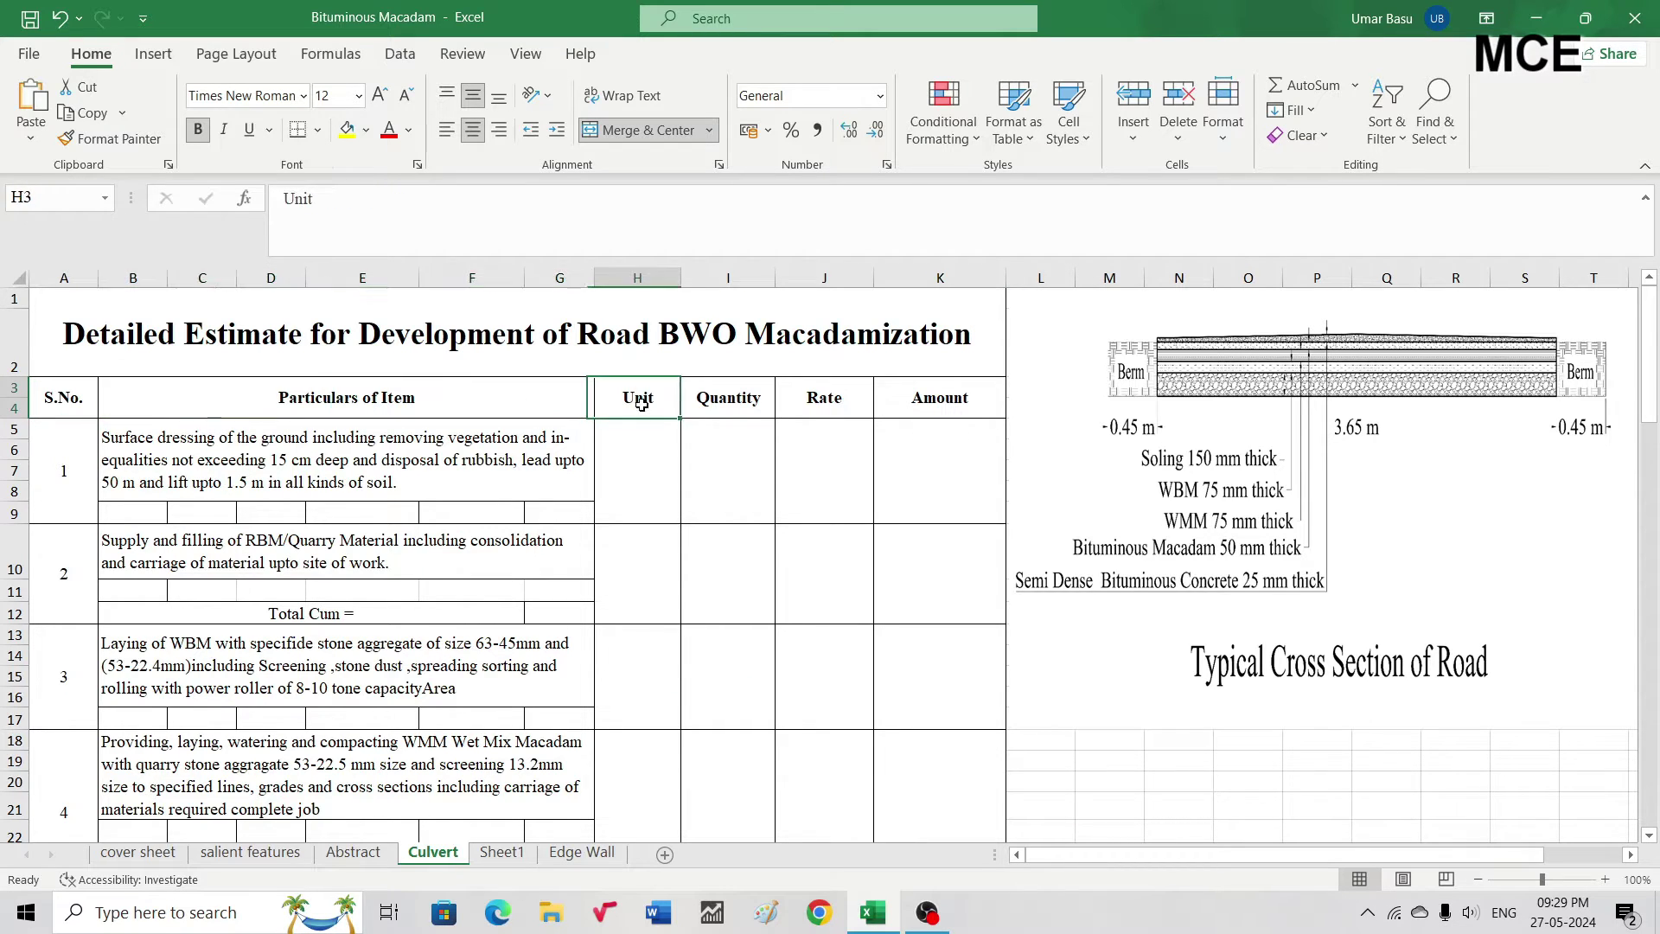
{"action": "left_click", "coordinate": [735, 413]}
{"action": "left_click", "coordinate": [851, 402]}
{"action": "left_click", "coordinate": [947, 402]}
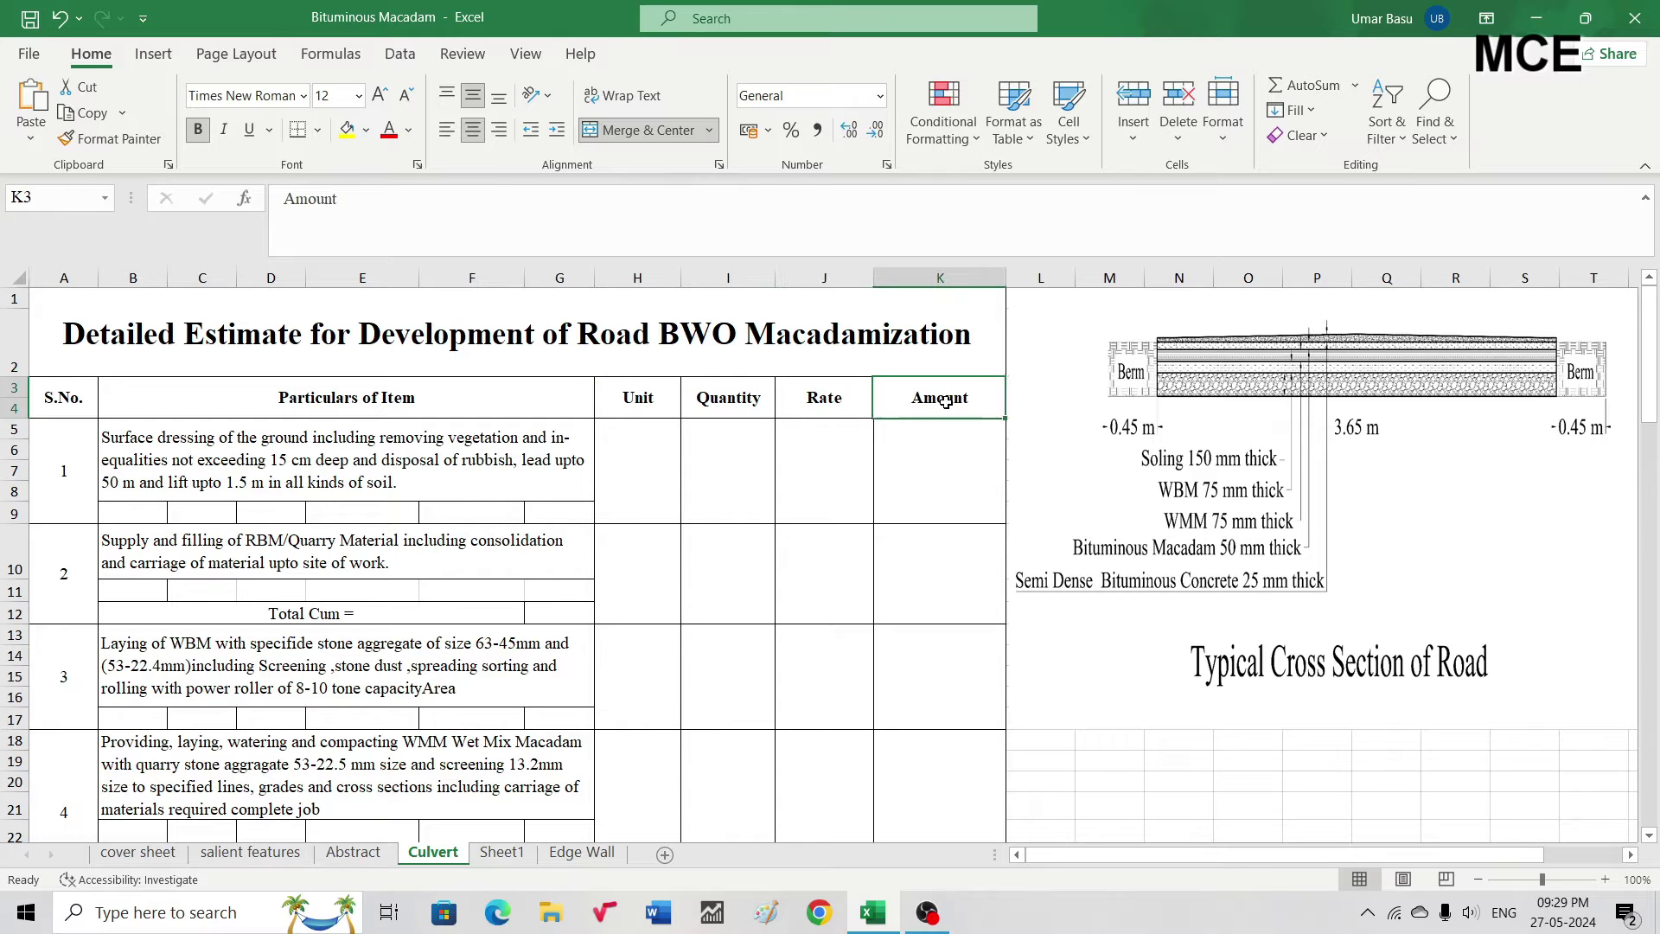
{"action": "left_click", "coordinate": [68, 485]}
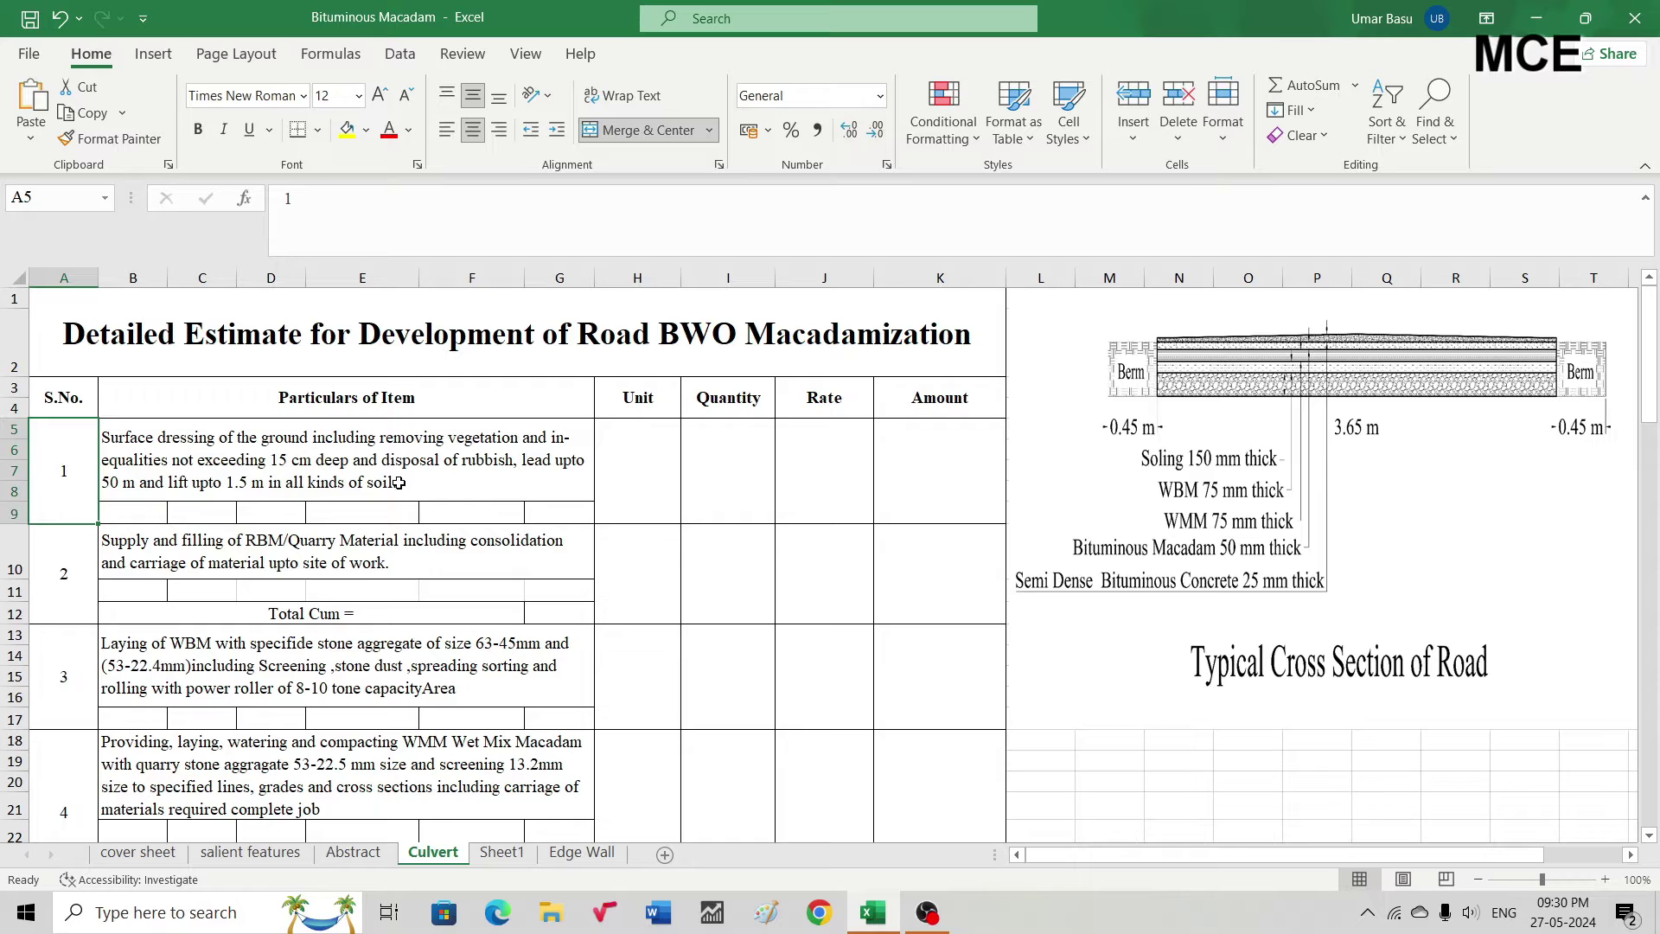
Enter the surface dressing measurements for item 1 in row 9: 1 in C9, 1000 in D9 and 3.65 in E9
{"action": "left_click", "coordinate": [195, 516]}
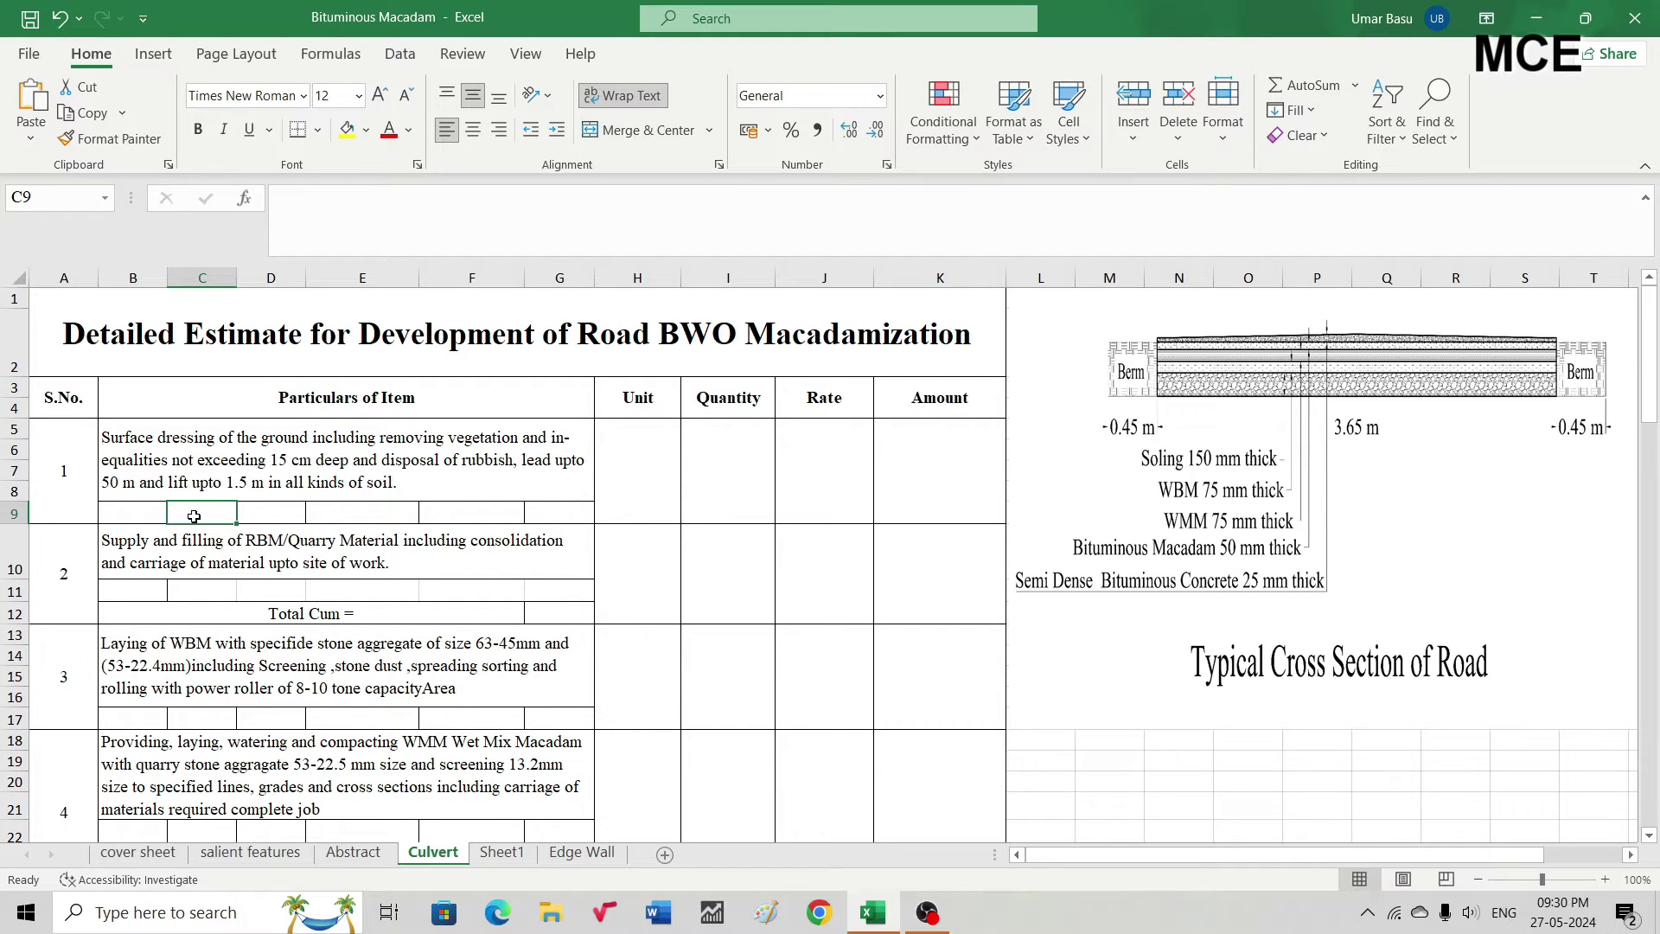
{"action": "type", "text": "1"}
{"action": "key", "text": "Tab"}
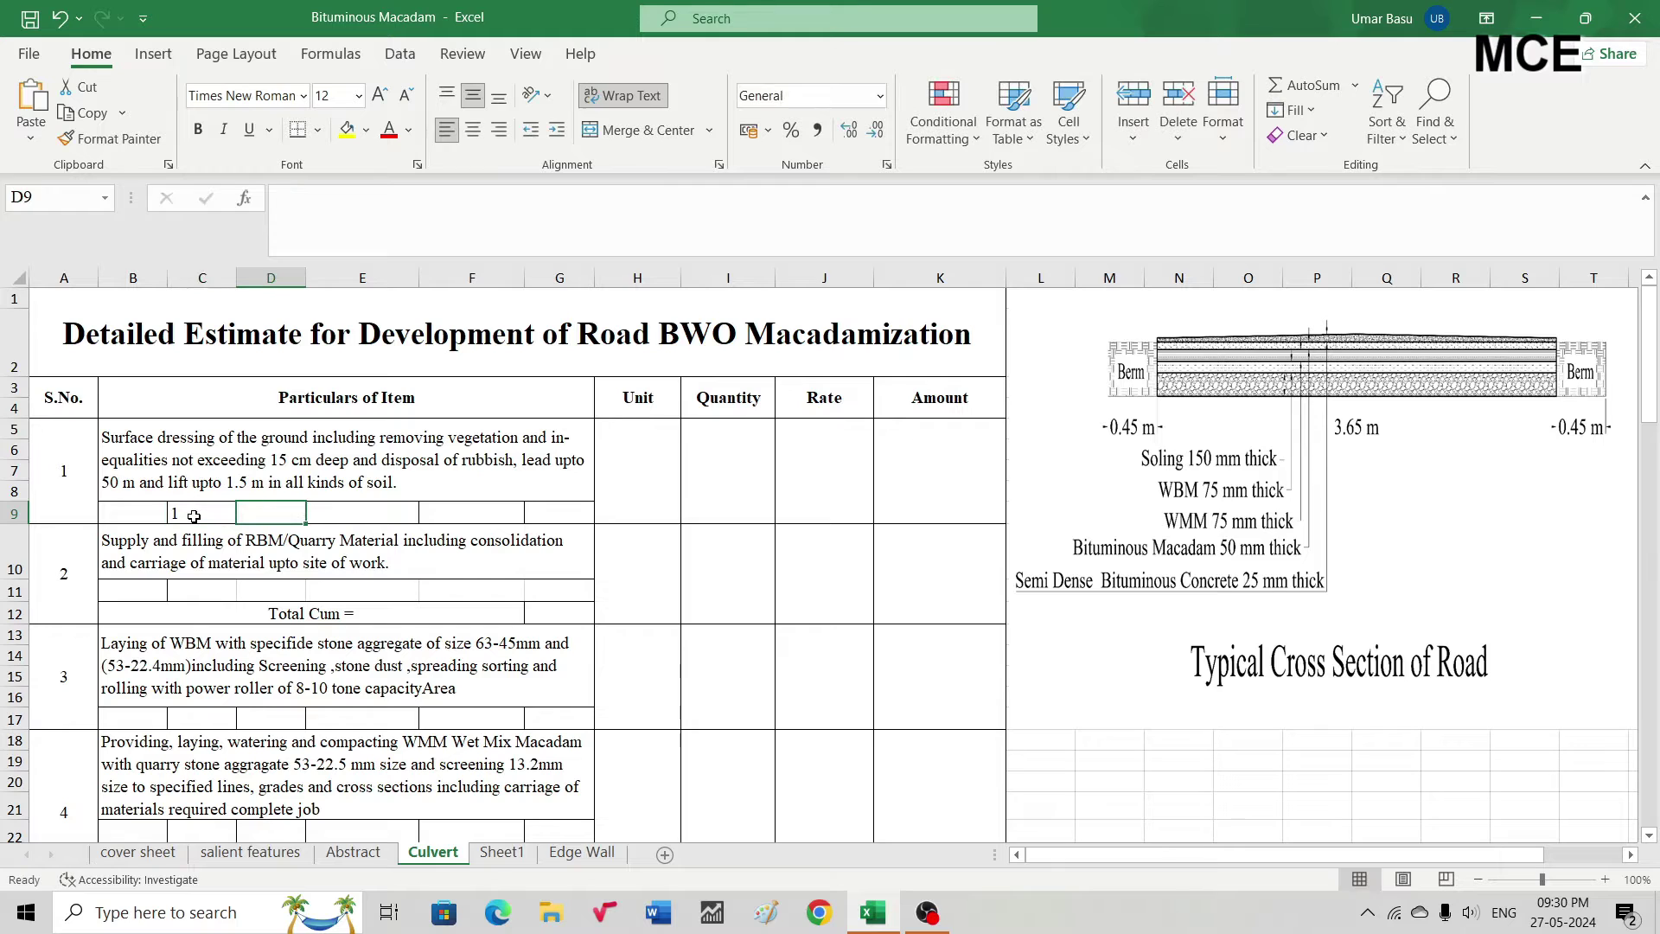
{"action": "type", "text": "100"}
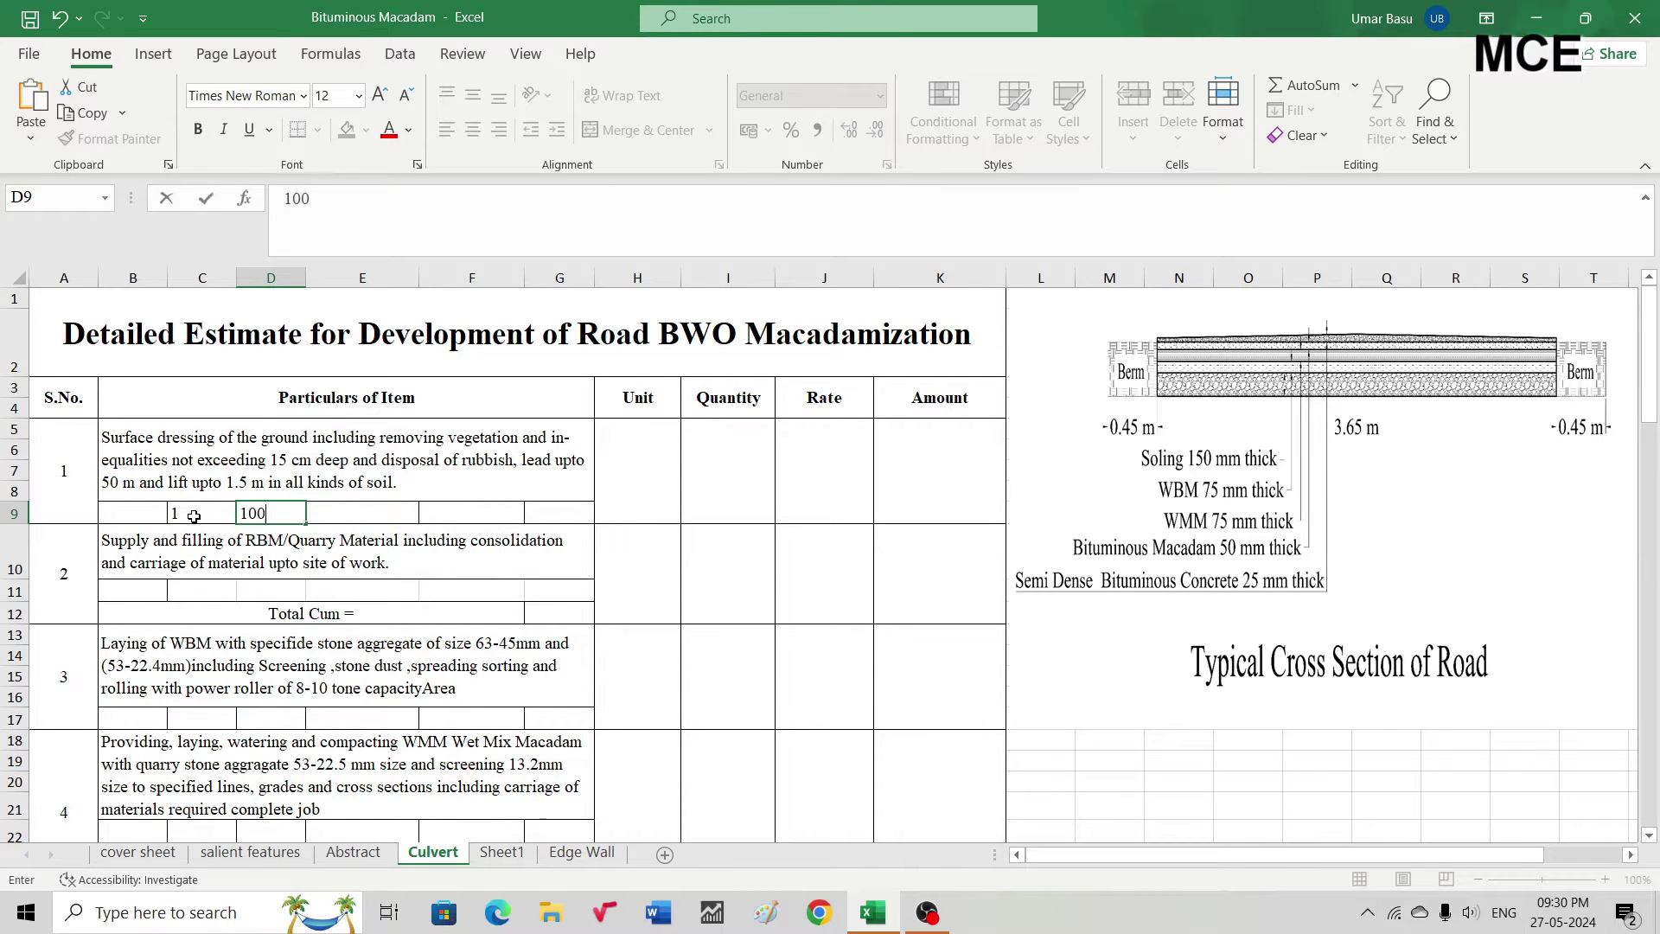
{"action": "type", "text": "0"}
{"action": "key", "text": "Return"}
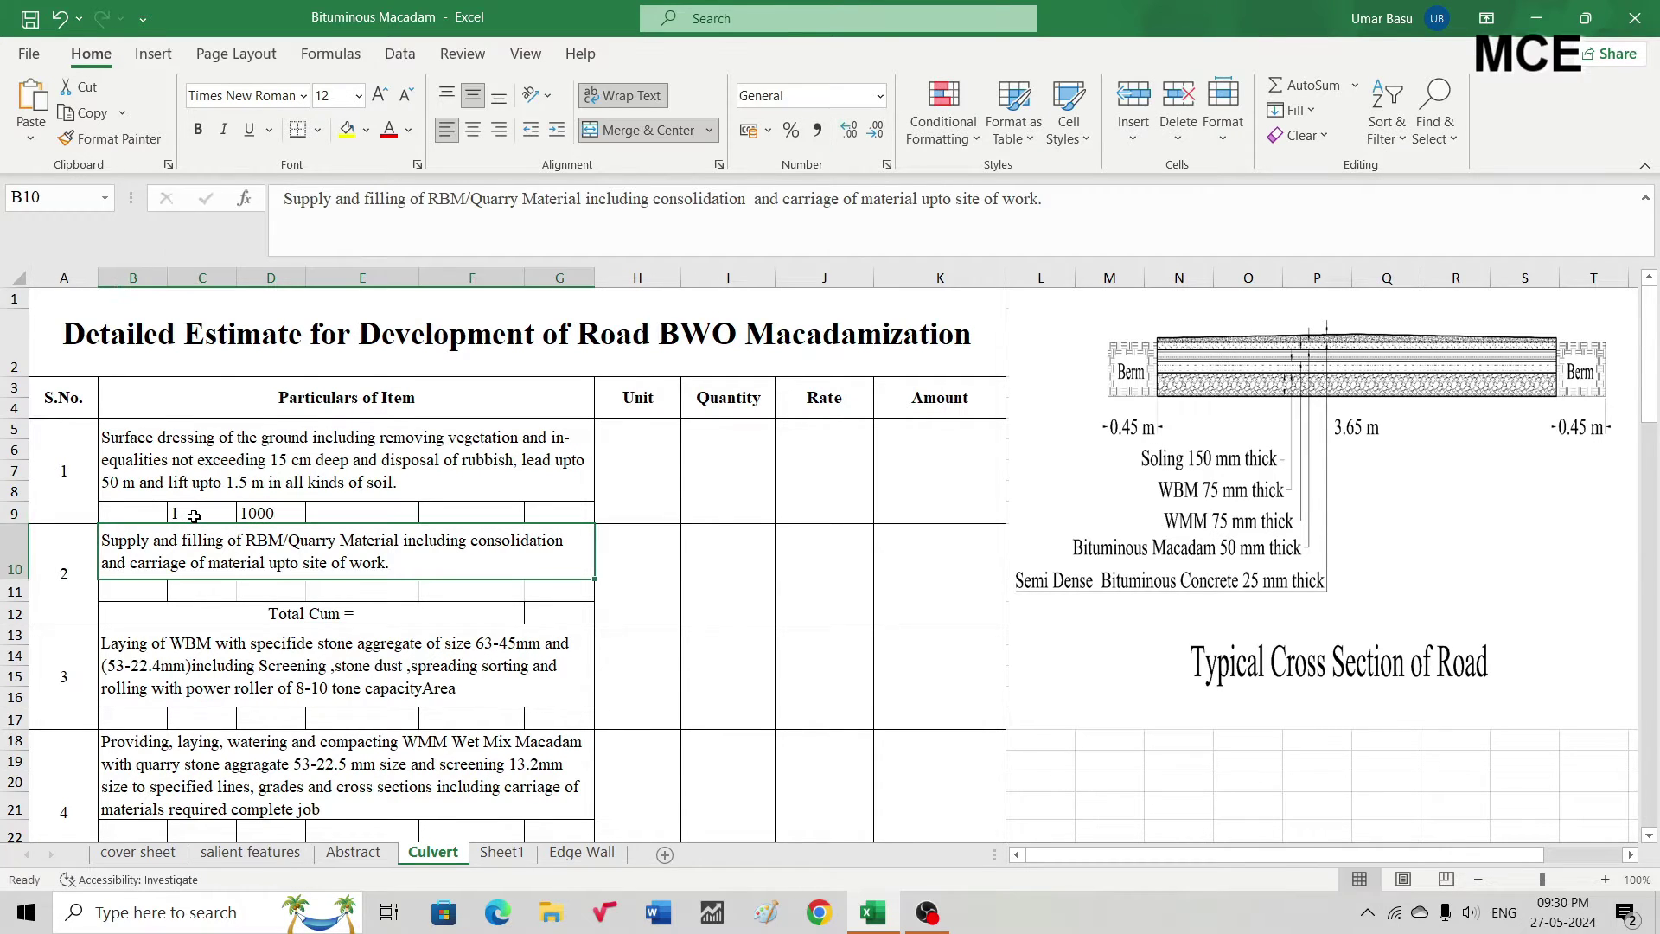
{"action": "key", "text": "Up"}
{"action": "key", "text": "Right"}
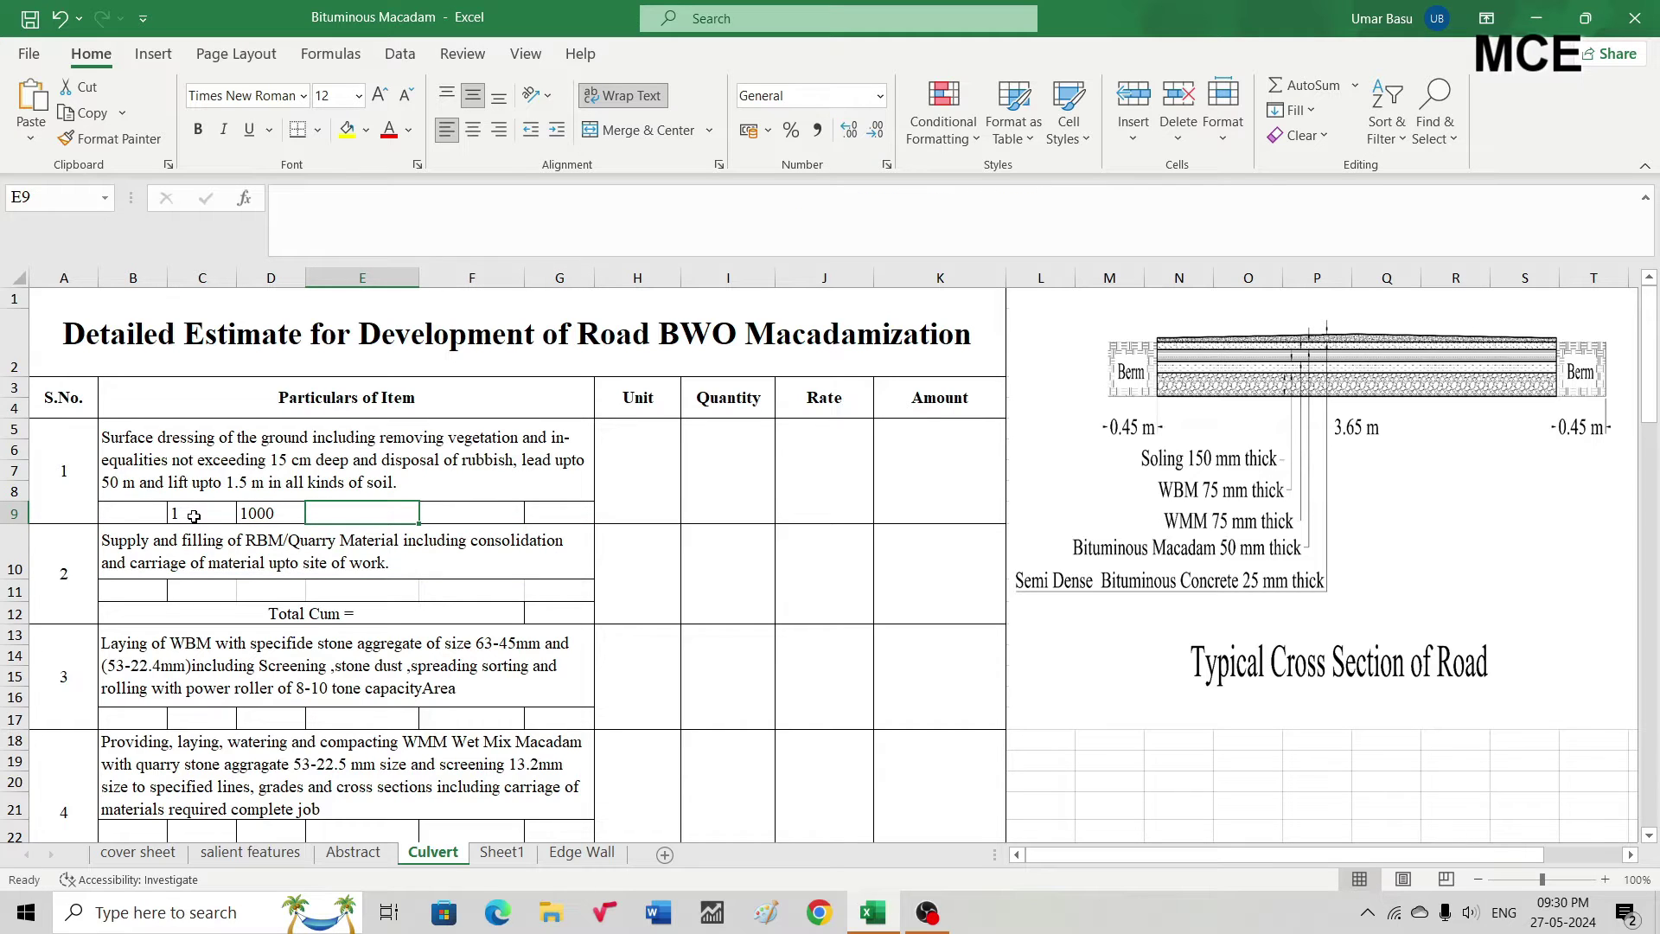
{"action": "type", "text": "3.65"}
{"action": "key", "text": "Right"}
Calculate the surface dressing area in G9 with the formula =C9*D9*E9
{"action": "key", "text": "Right"}
{"action": "type", "text": "="}
{"action": "left_click", "coordinate": [185, 513]}
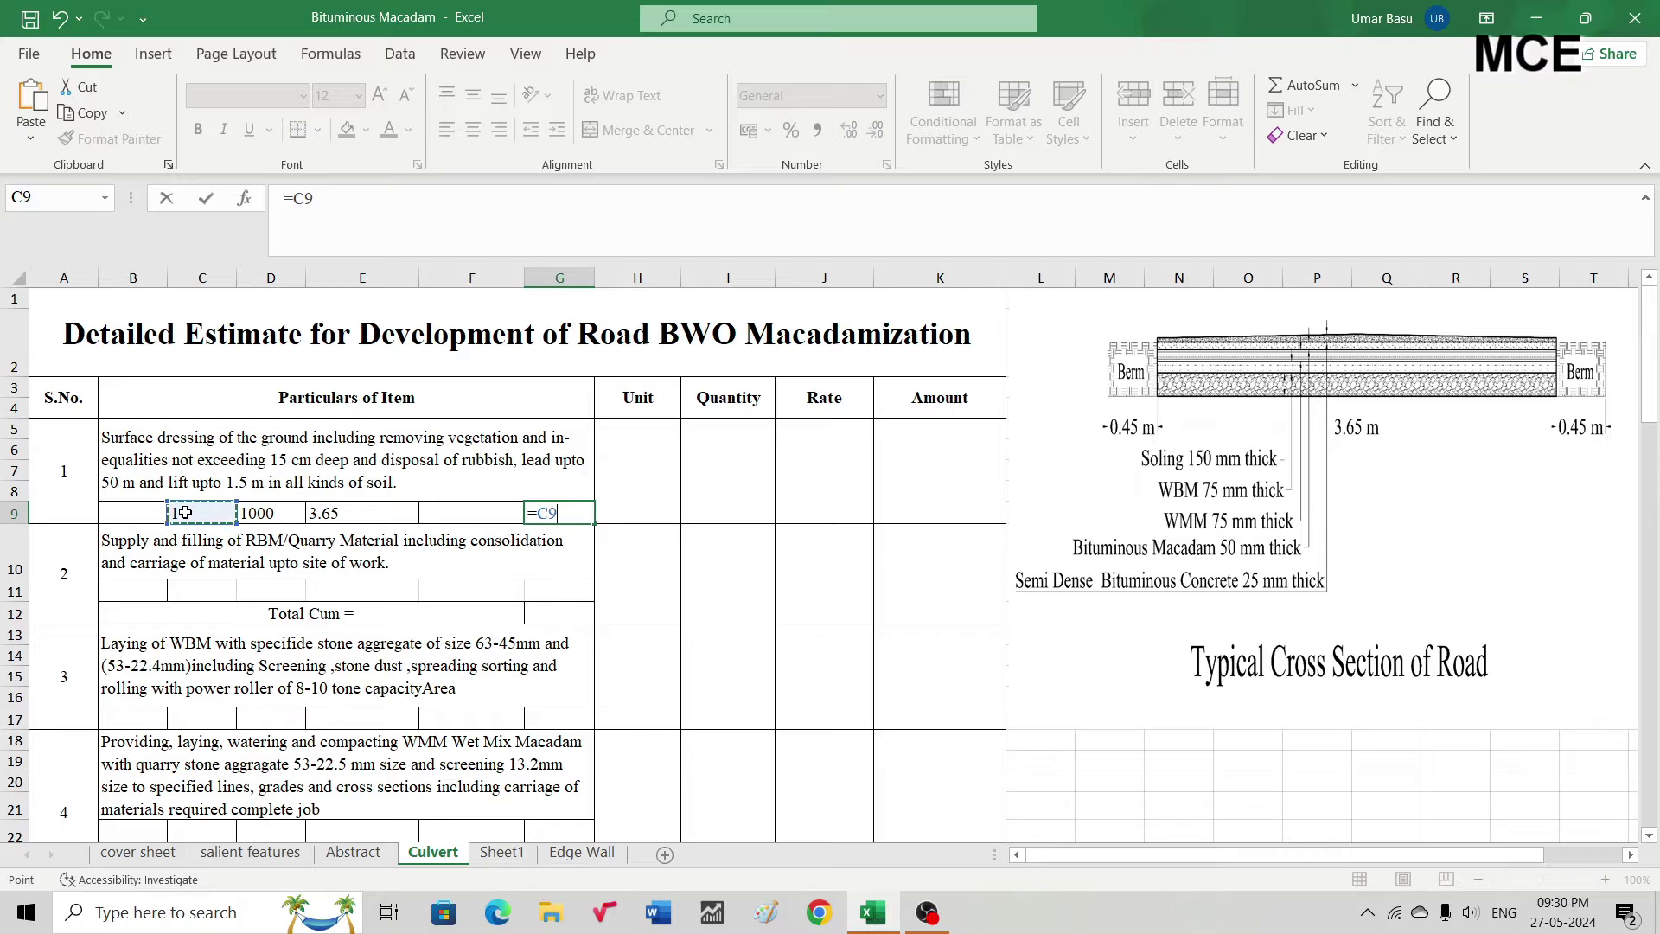
{"action": "type", "text": "*"}
{"action": "left_click", "coordinate": [273, 510]}
{"action": "type", "text": "*"}
{"action": "left_click", "coordinate": [334, 515]}
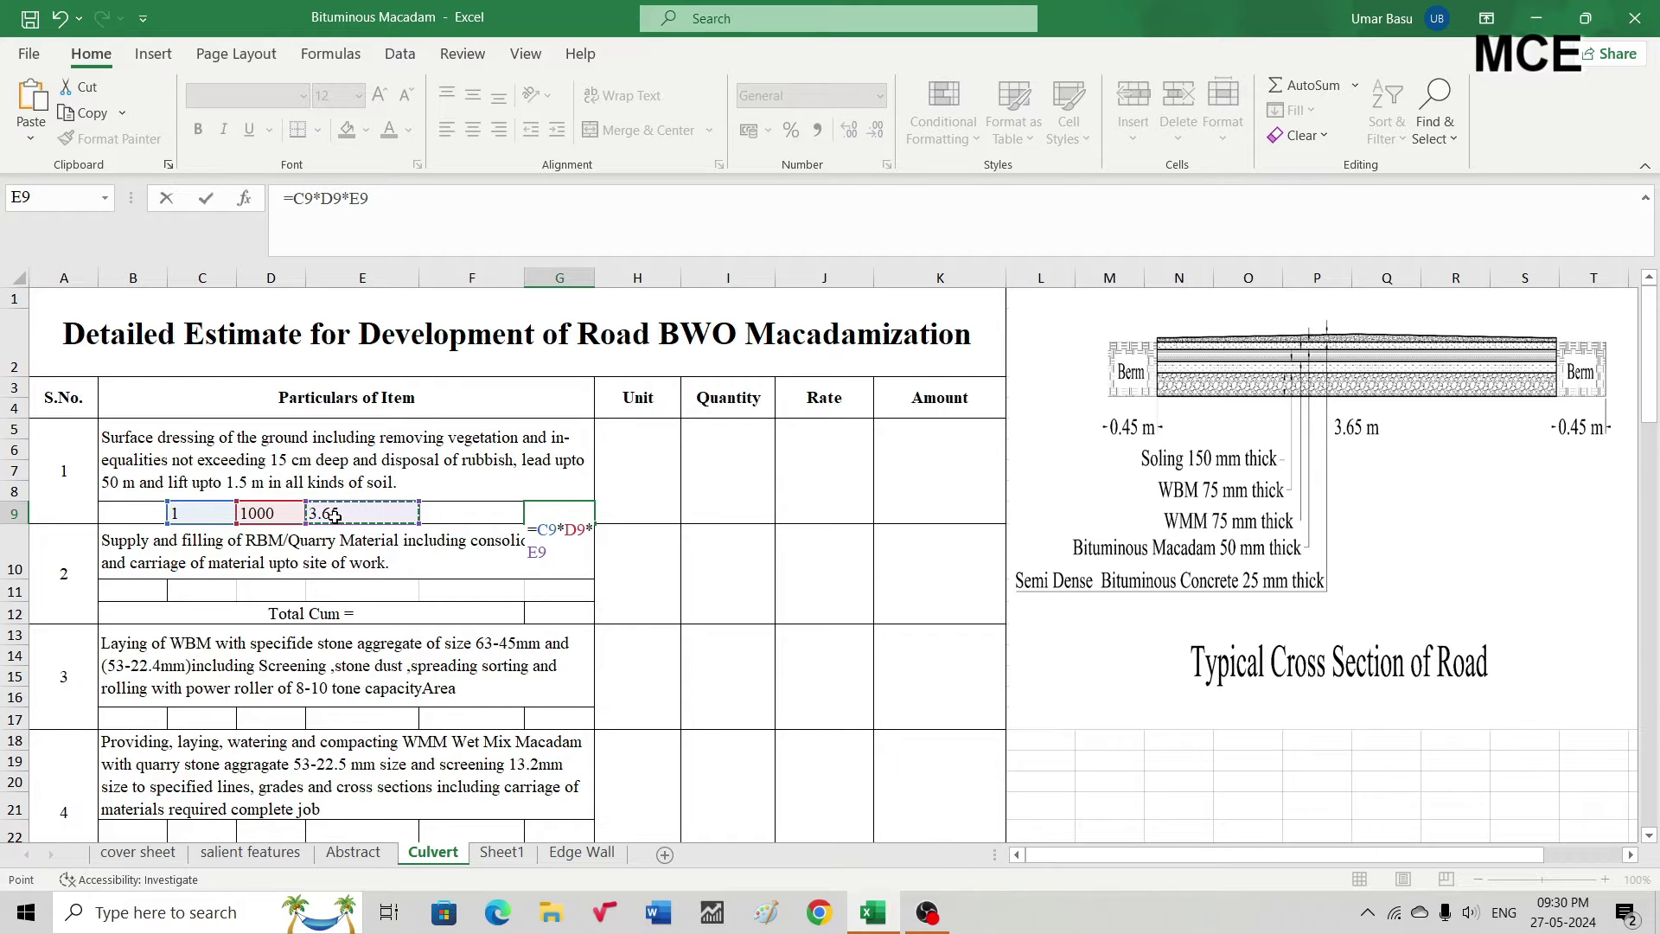
{"action": "key", "text": "Return"}
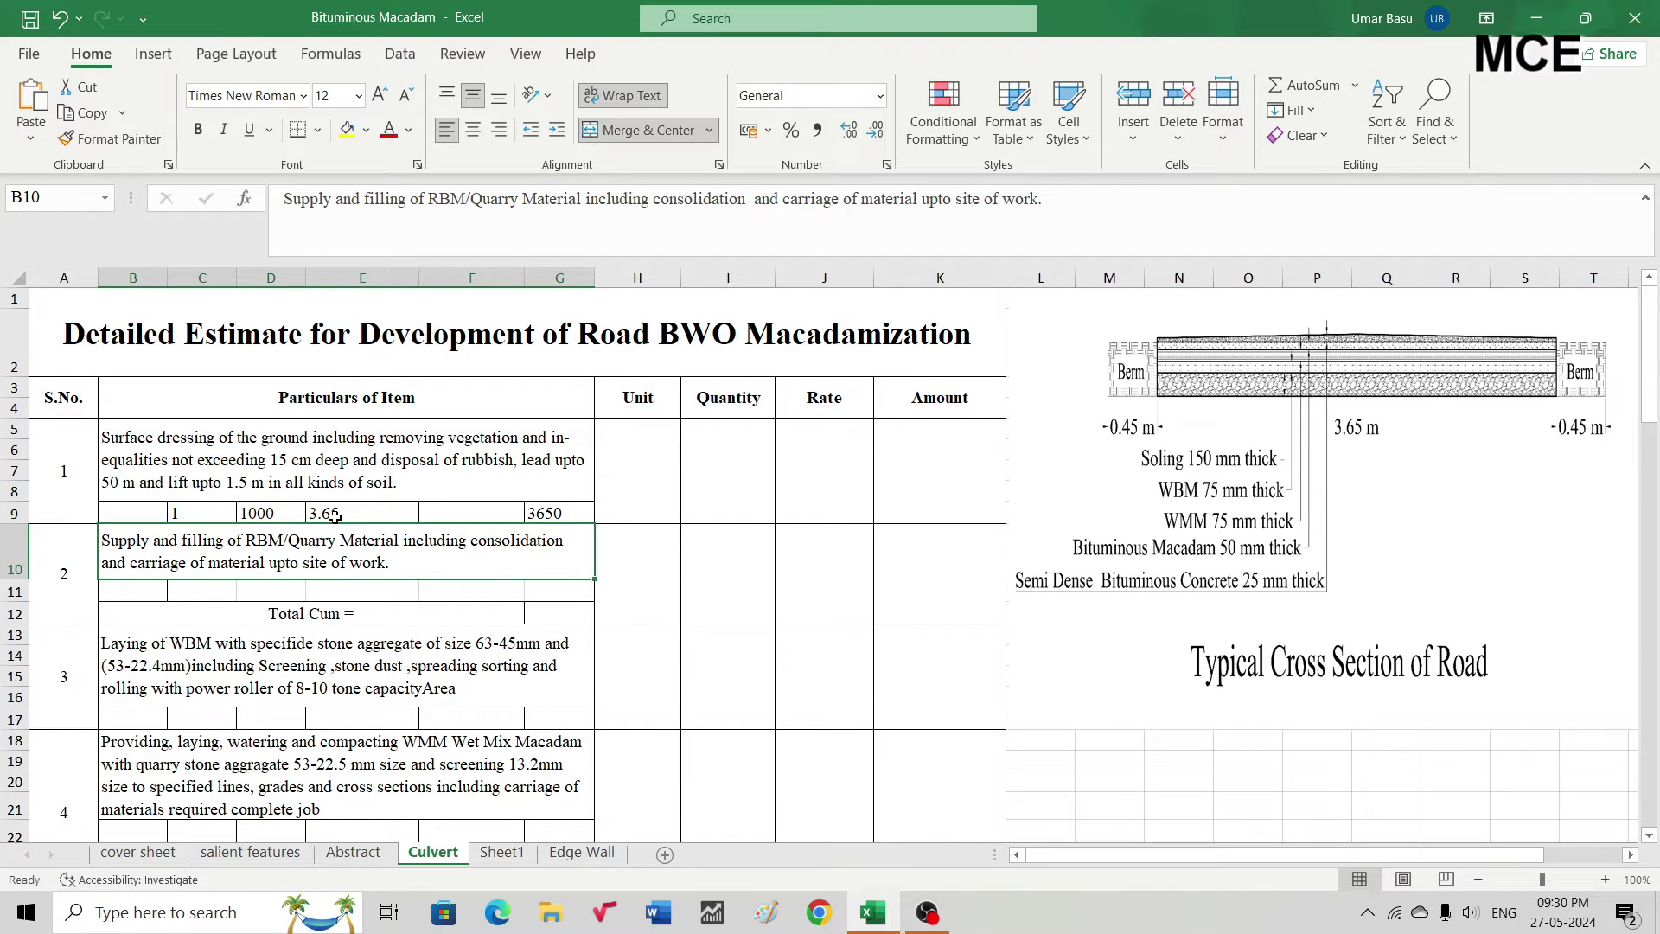
Set item 1's unit to sqm and link its quantity to the calculated area with =G9
{"action": "left_click", "coordinate": [652, 439]}
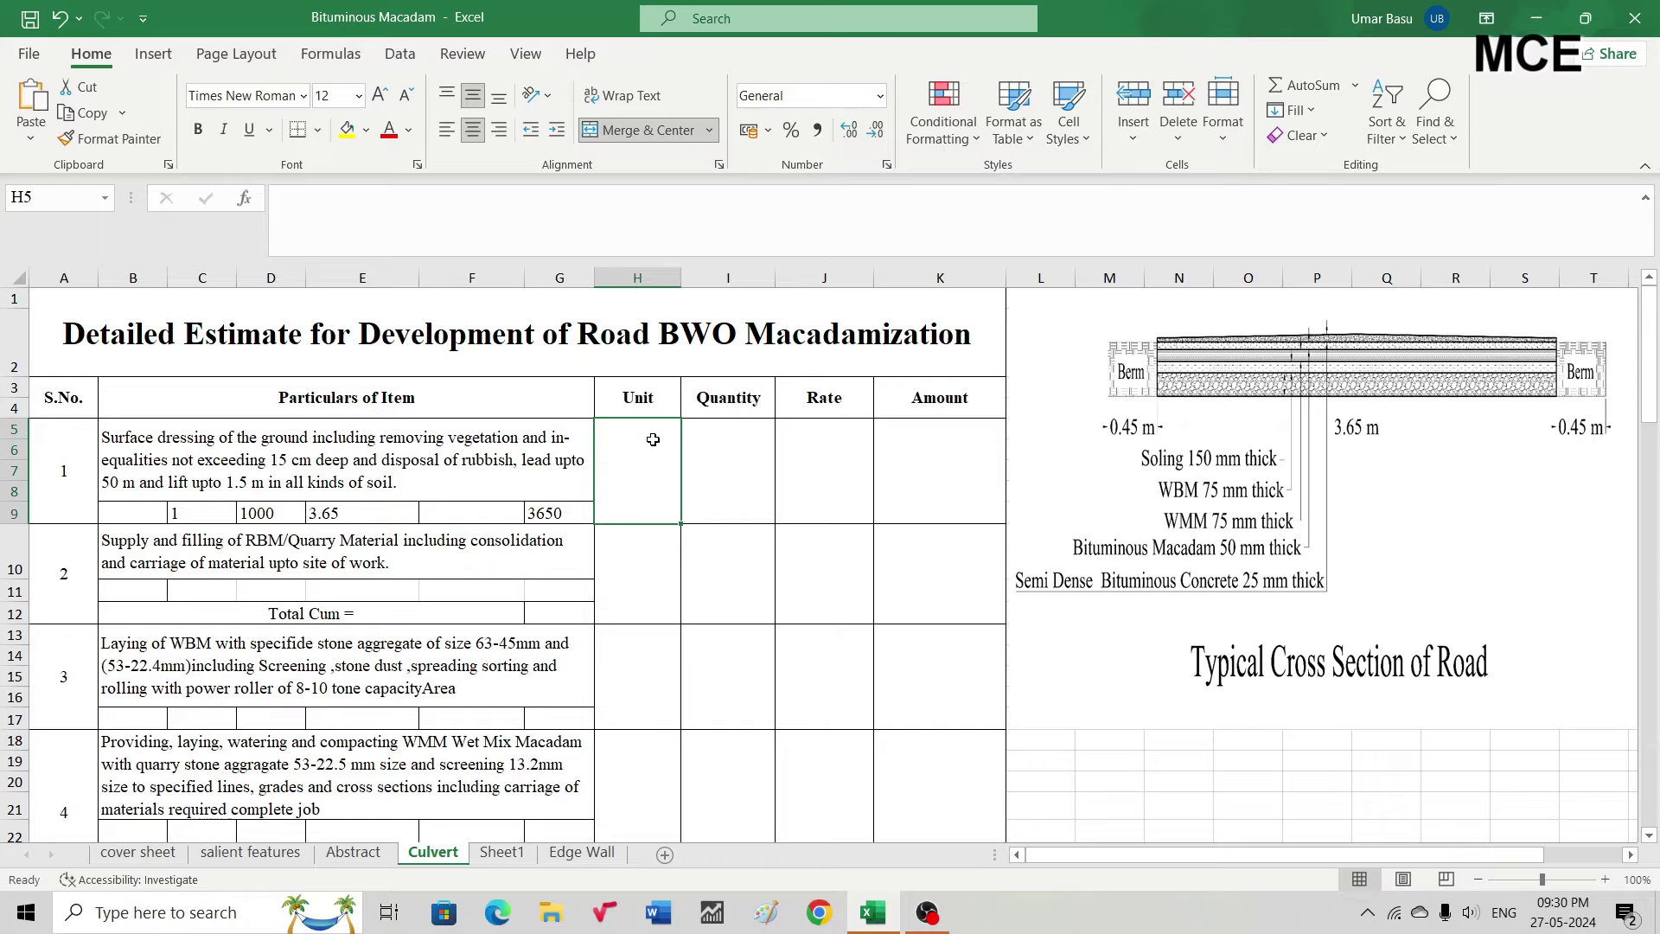
{"action": "type", "text": "sqm"}
{"action": "key", "text": "Tab"}
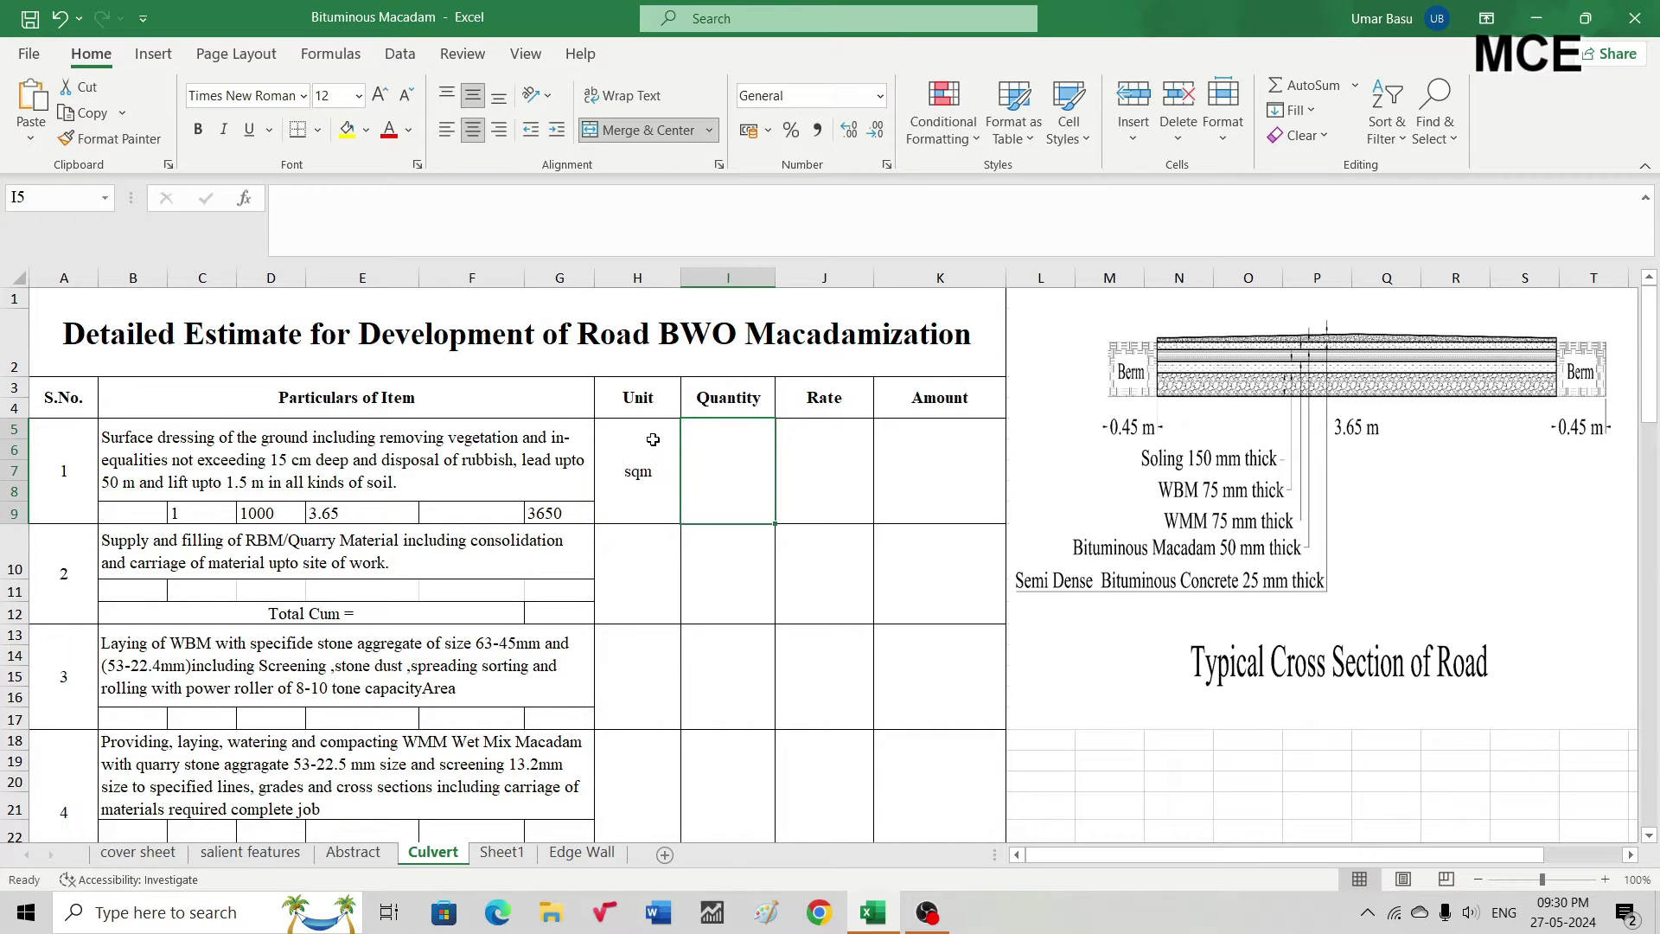
{"action": "type", "text": "="}
{"action": "left_click", "coordinate": [564, 517]}
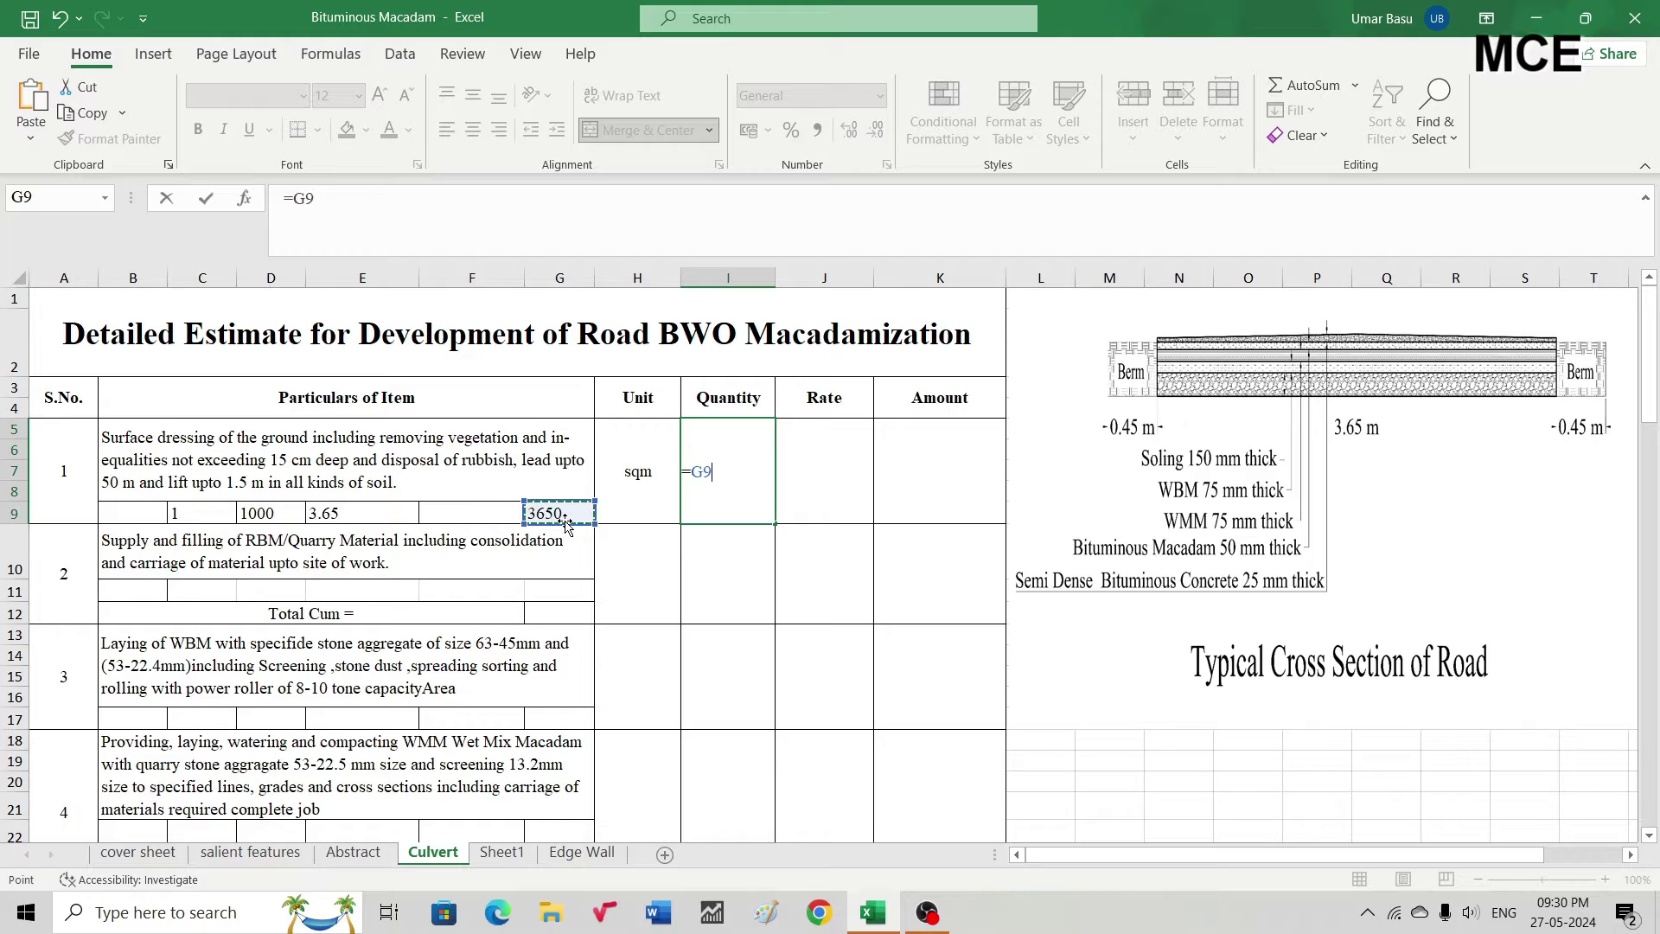
{"action": "key", "text": "Return"}
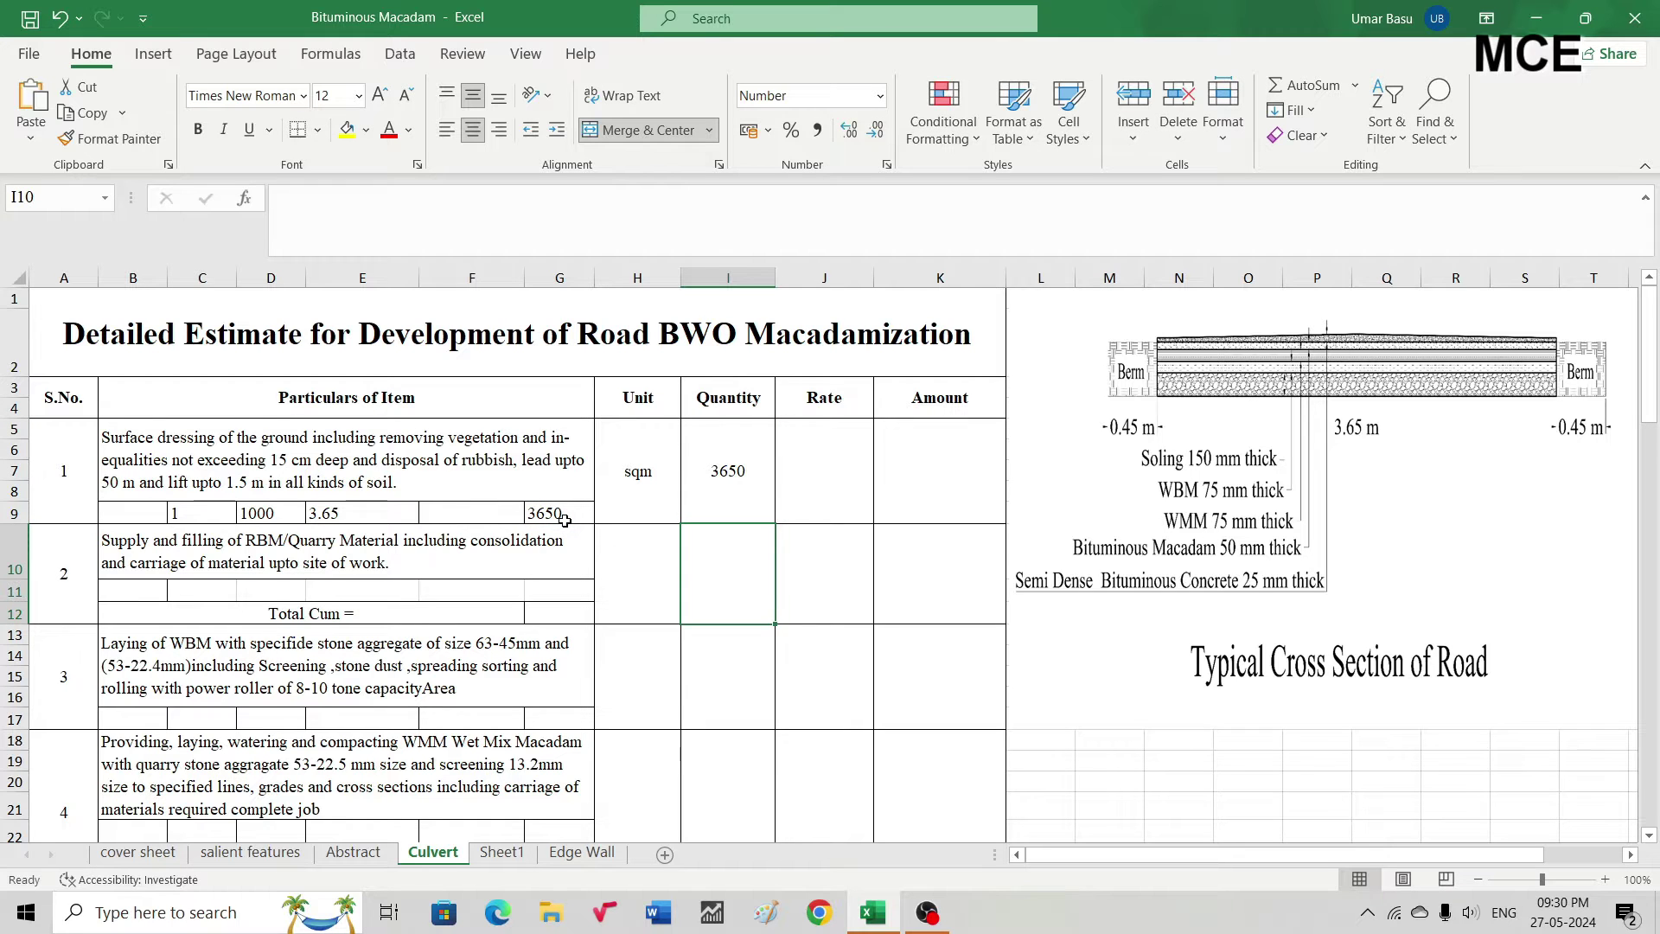
Enter a rate of 24.15 for the surface dressing item
{"action": "left_click", "coordinate": [813, 489]}
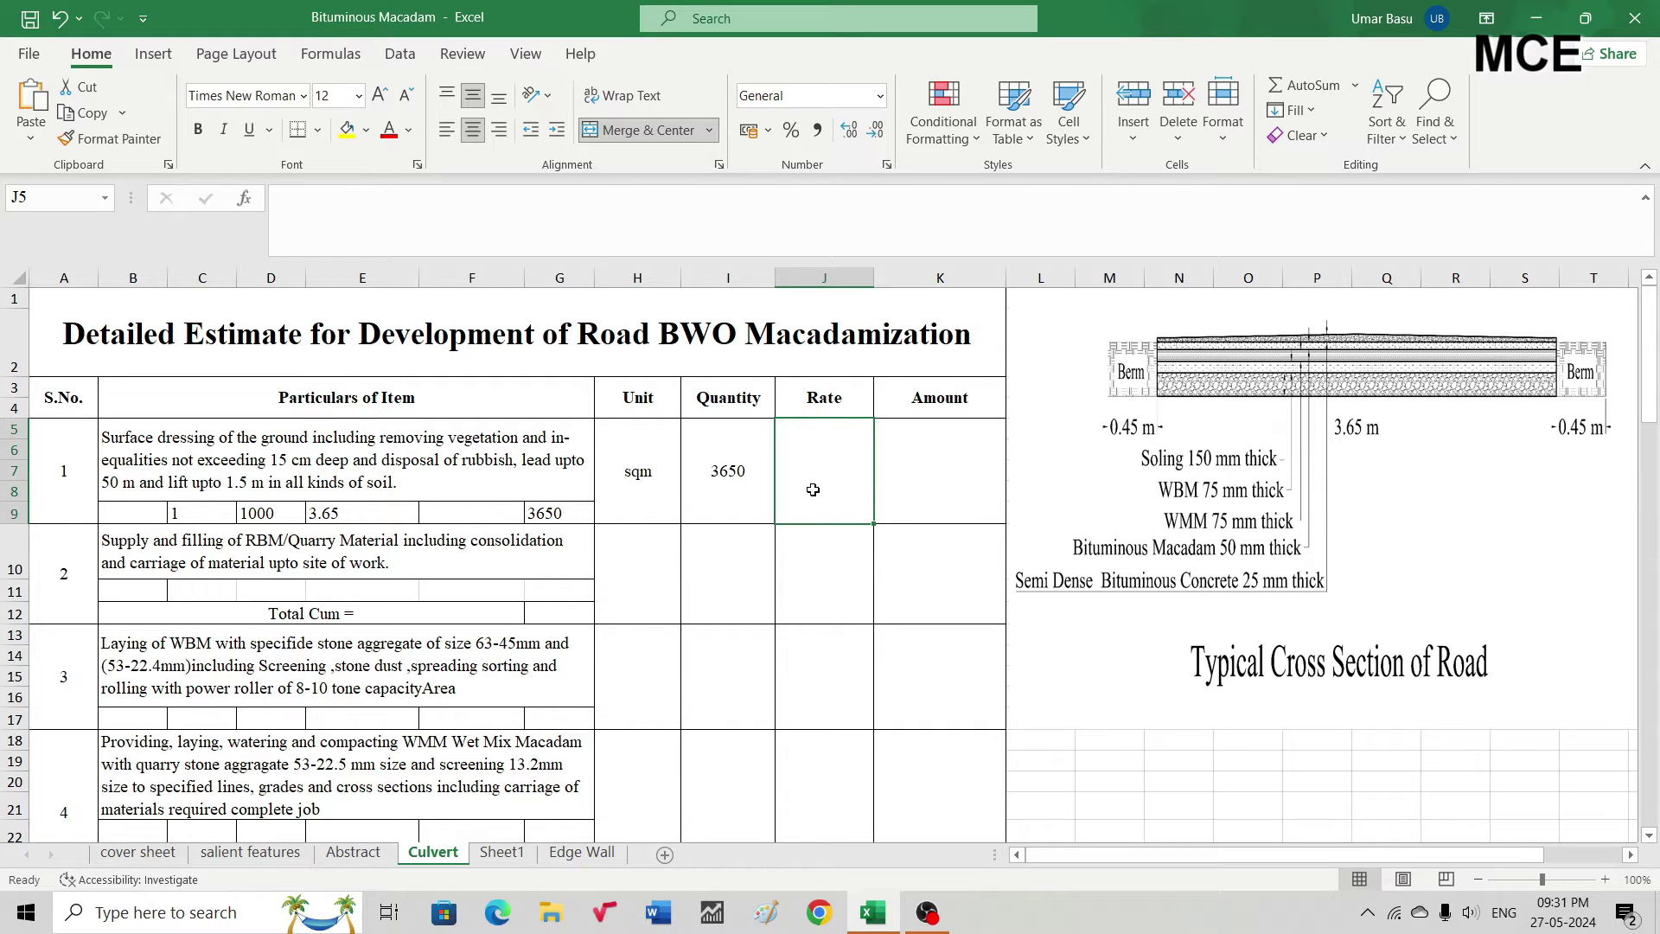
{"action": "type", "text": "="}
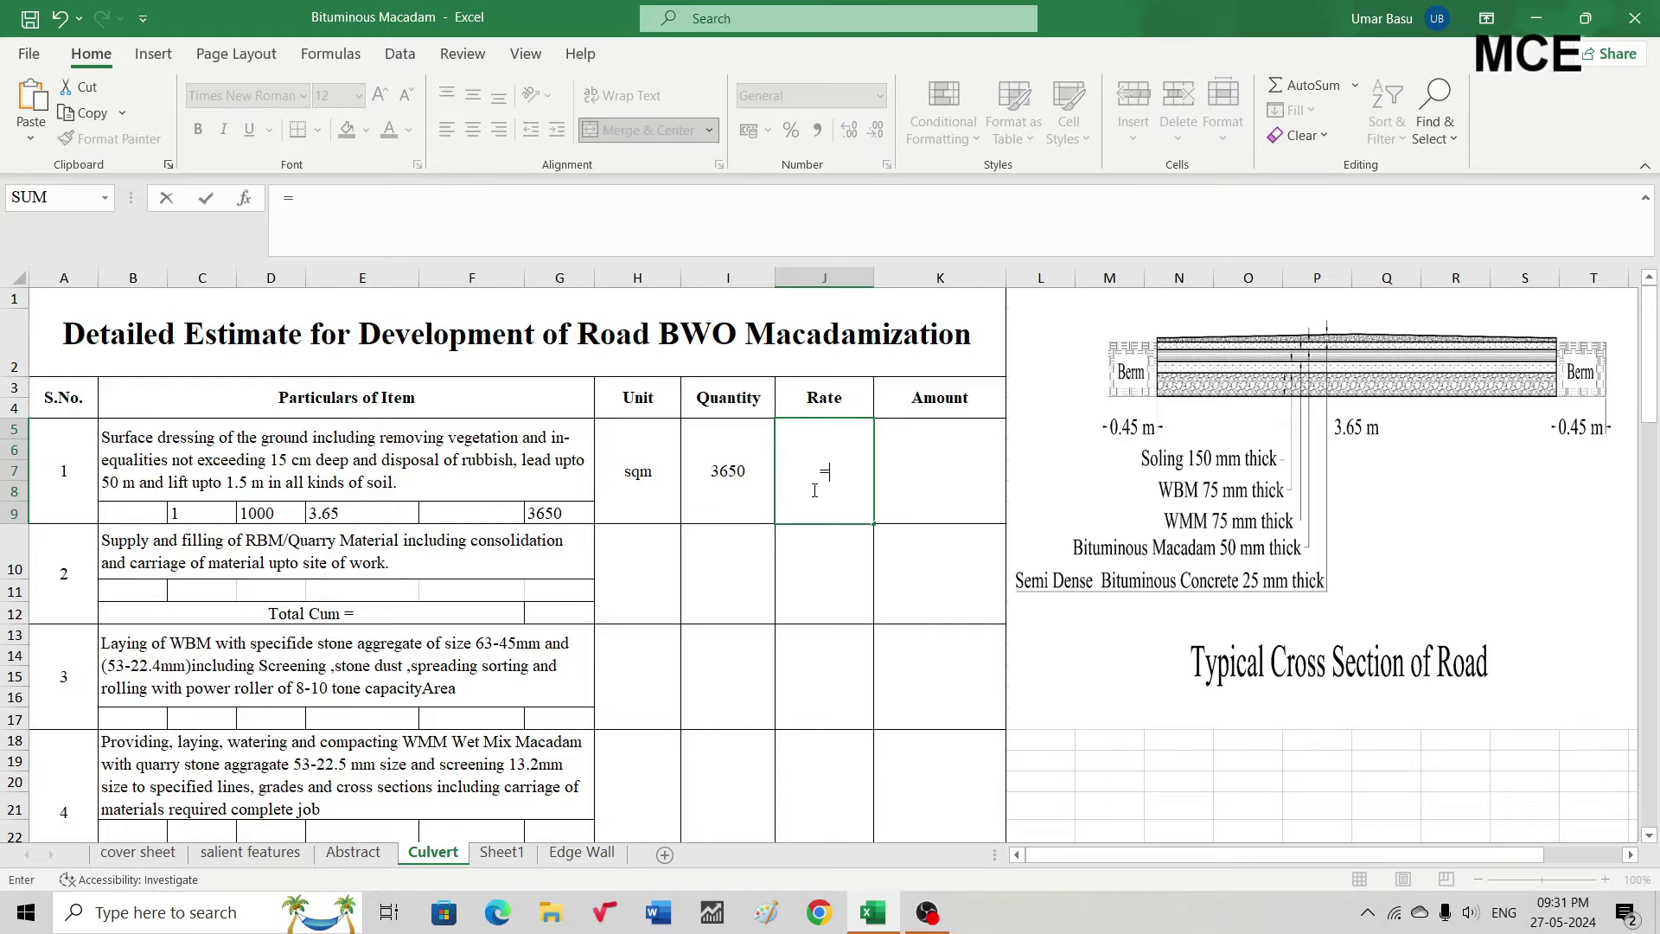
{"action": "type", "text": "24.15"}
{"action": "key", "text": "Return"}
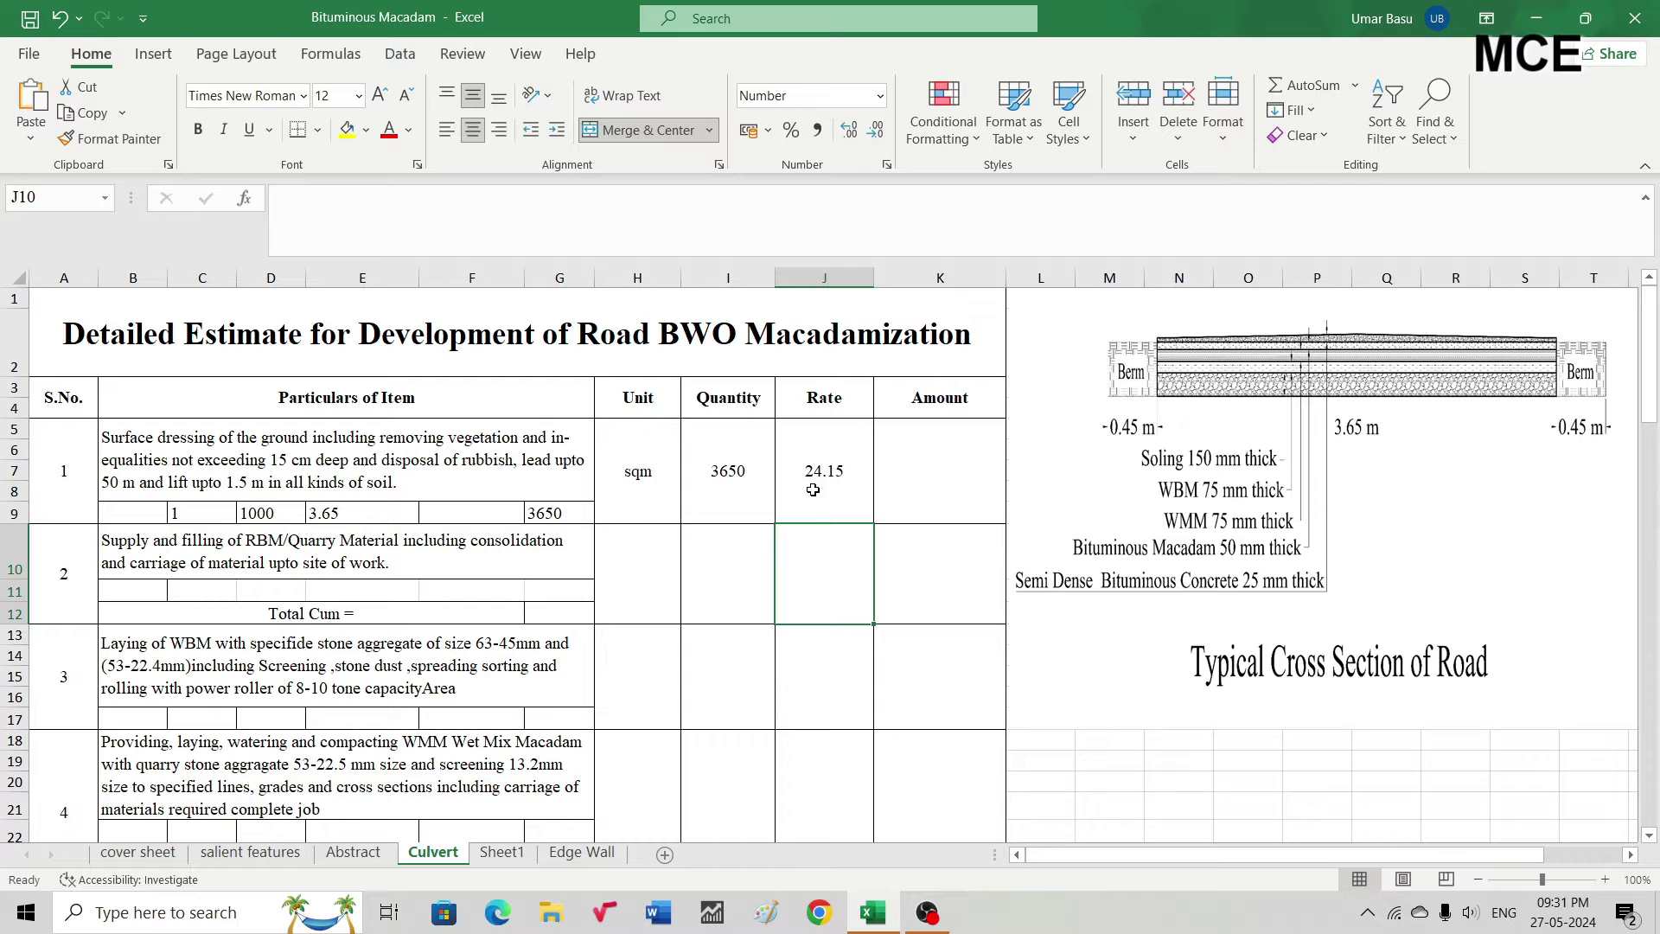
Calculate item 1's amount in K5 as quantity times rate with =I5*J5, and display it without decimals
{"action": "type", "text": "="}
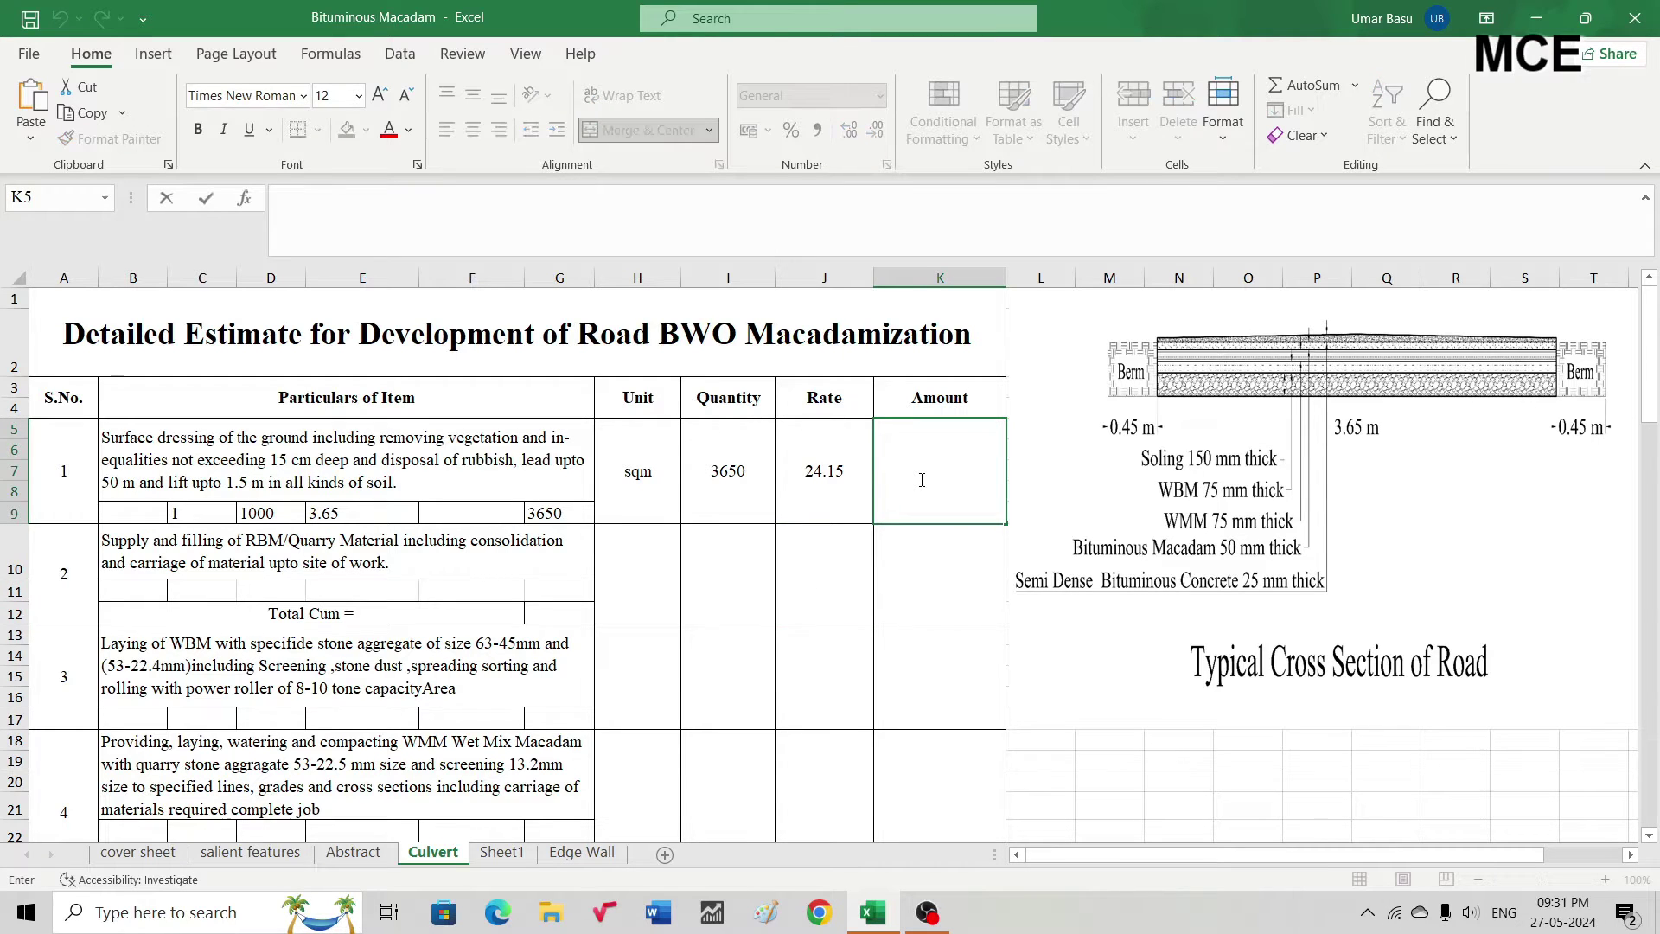
{"action": "left_click", "coordinate": [734, 486]}
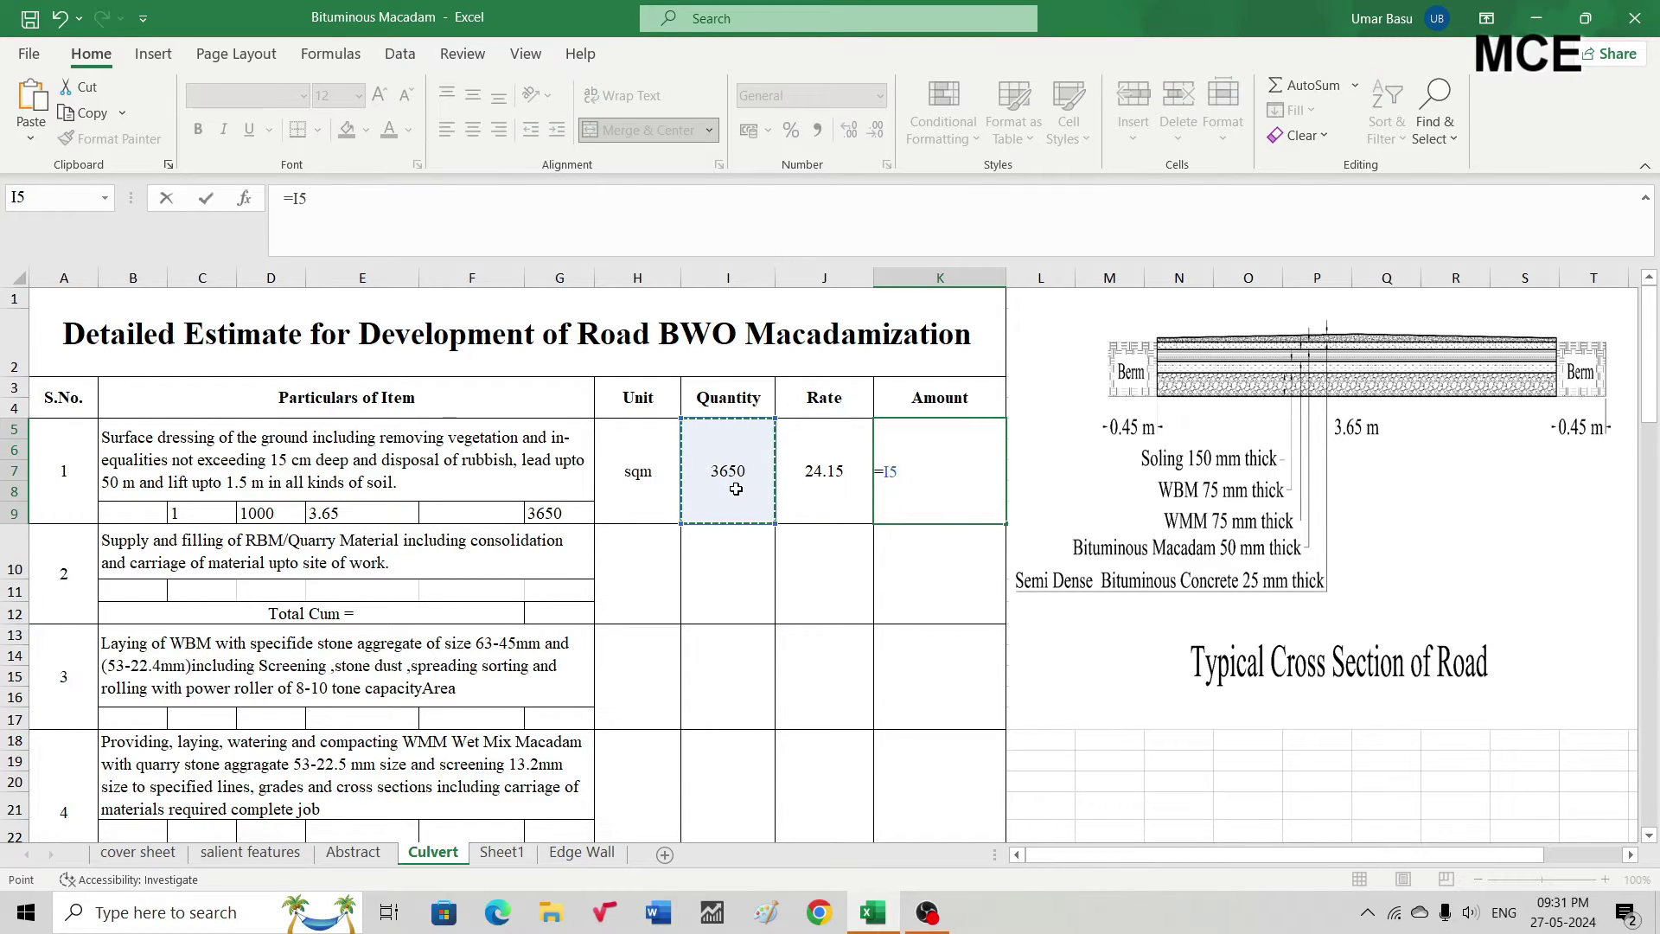
{"action": "type", "text": "*"}
{"action": "left_click", "coordinate": [862, 466]}
{"action": "key", "text": "Return"}
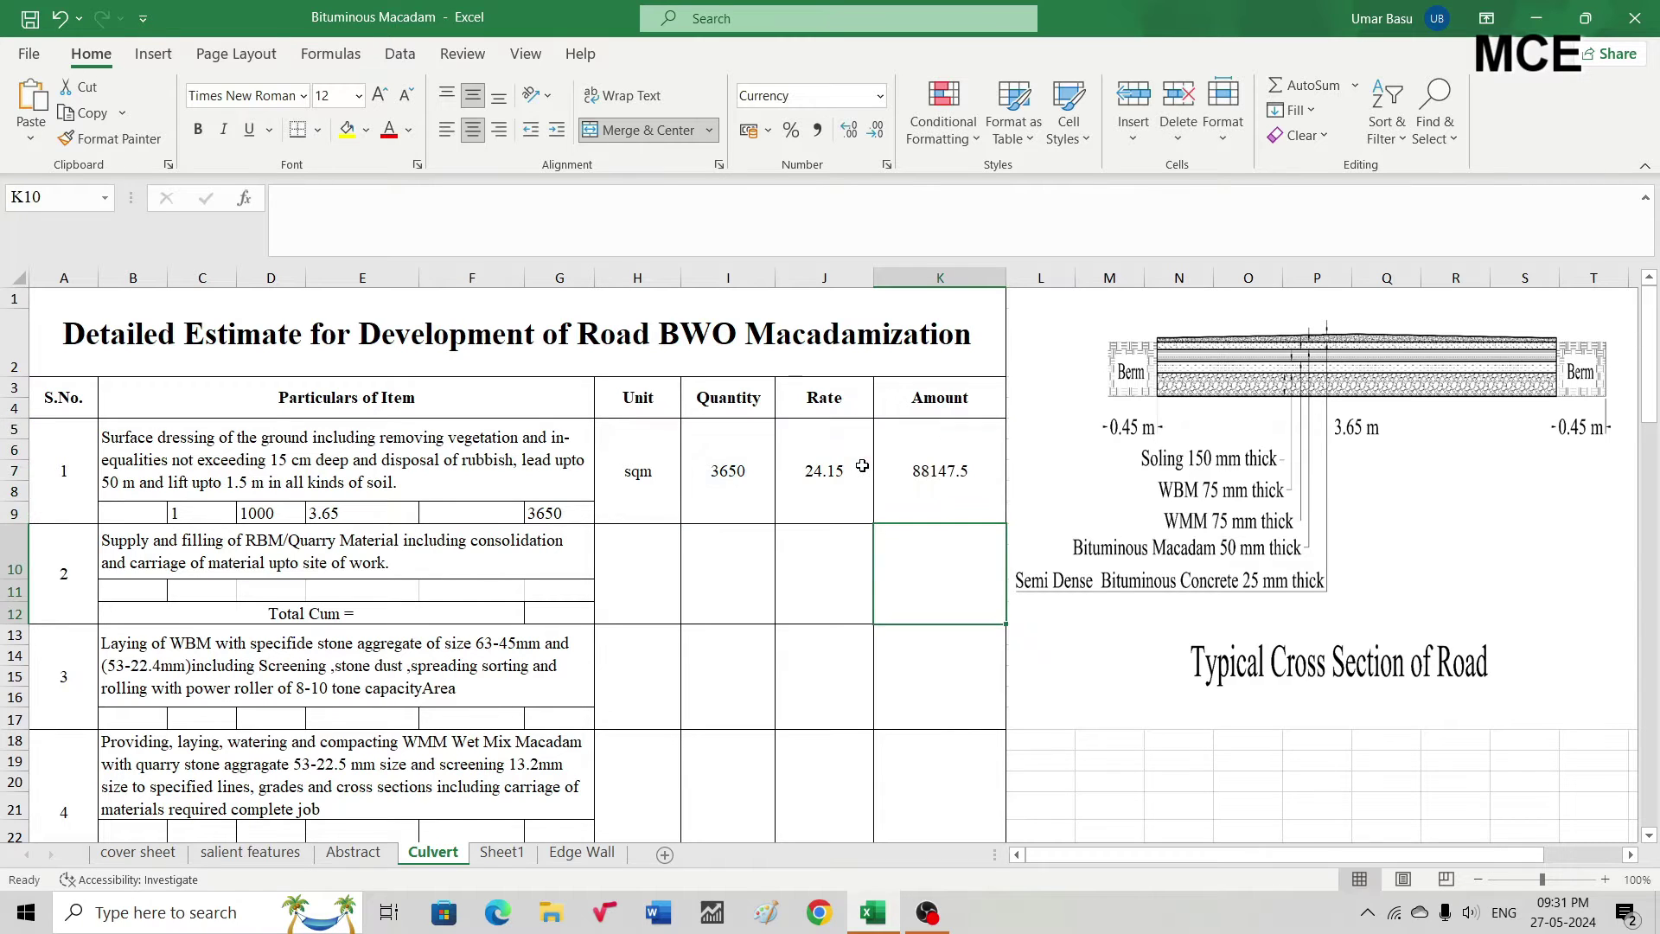
{"action": "left_click", "coordinate": [953, 480]}
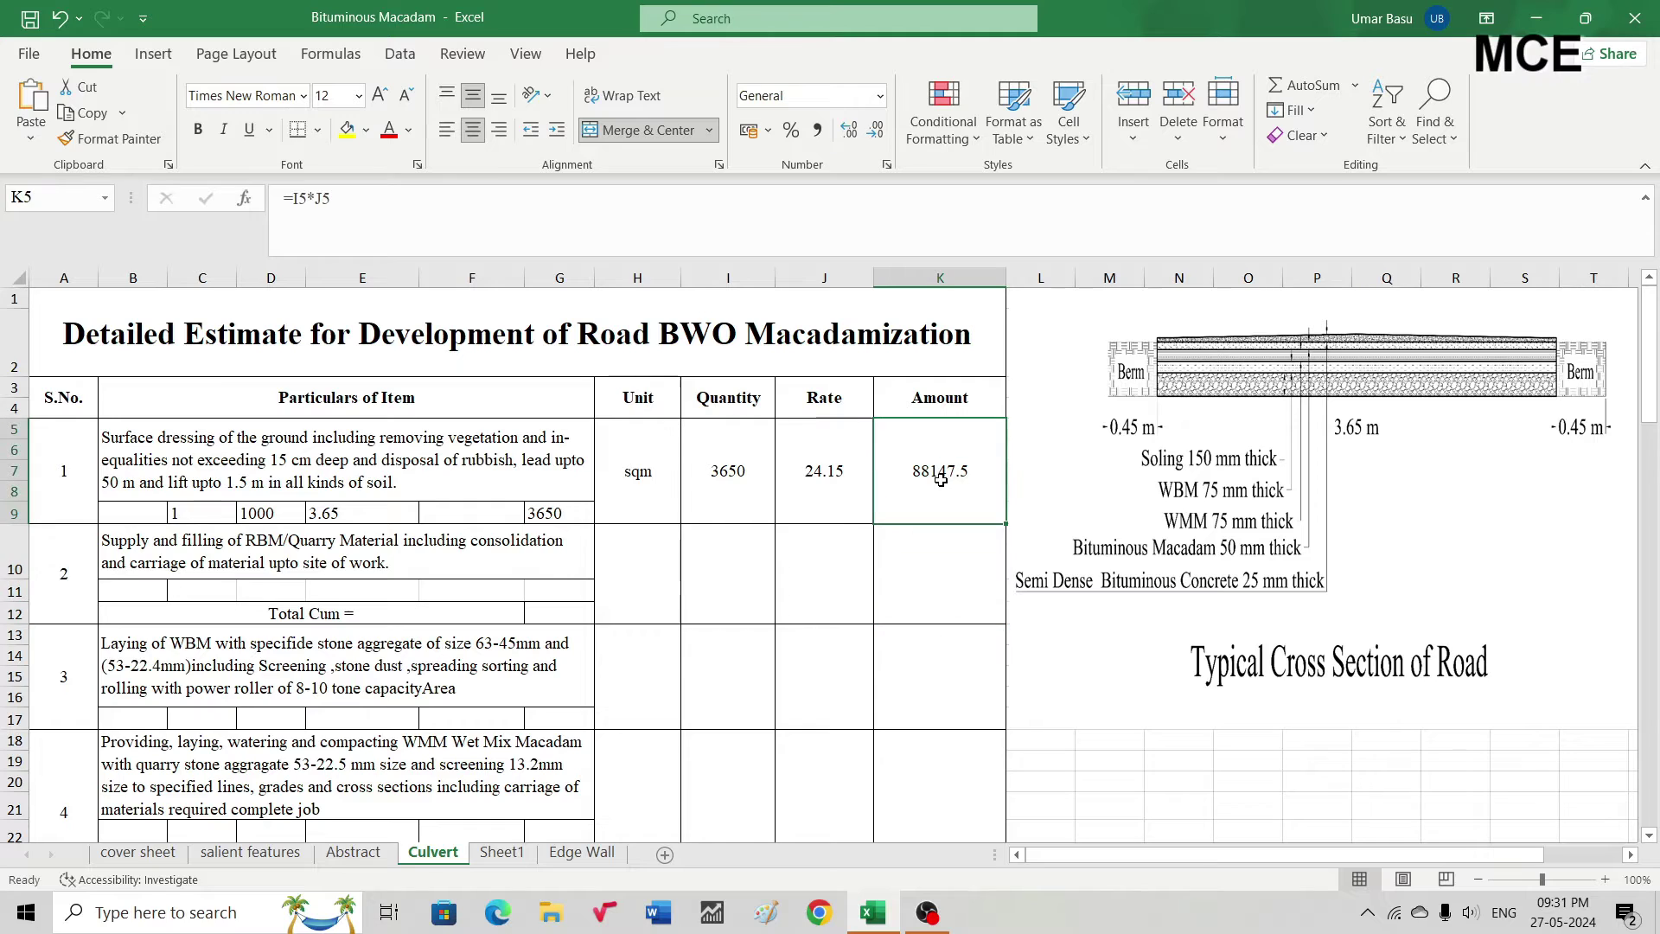
{"action": "left_click", "coordinate": [876, 134]}
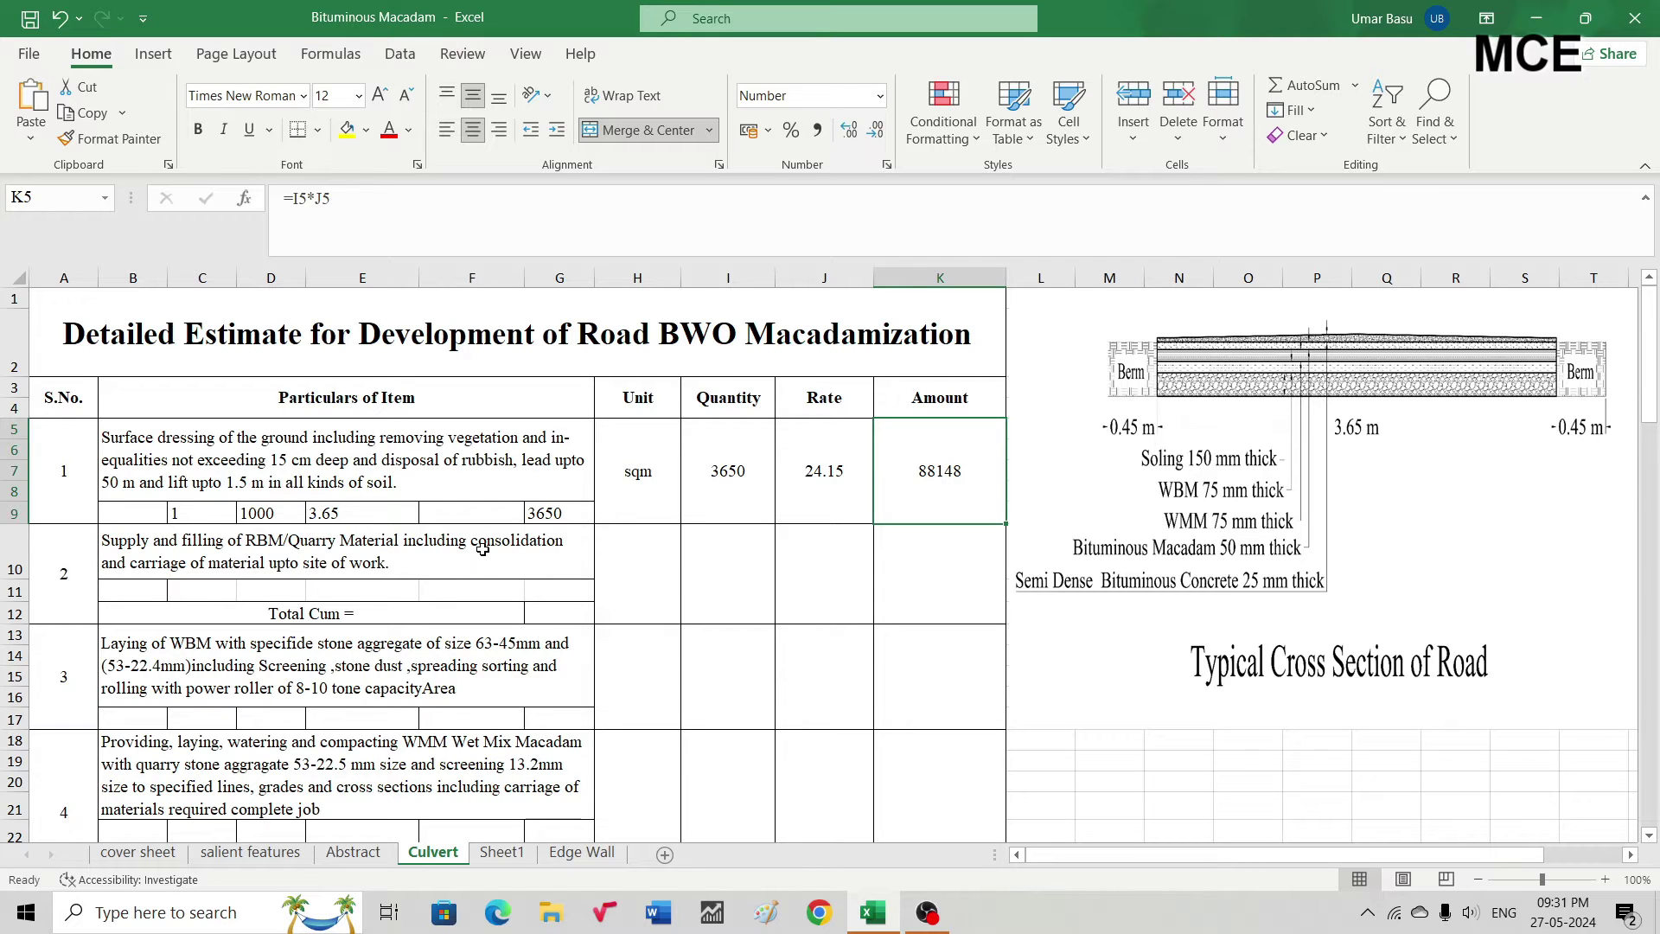
Enter the RBM/Quarry filling measurements for item 2 in C11:F11: 1, 1000, 3.65 and 0.2
{"action": "left_click", "coordinate": [204, 594]}
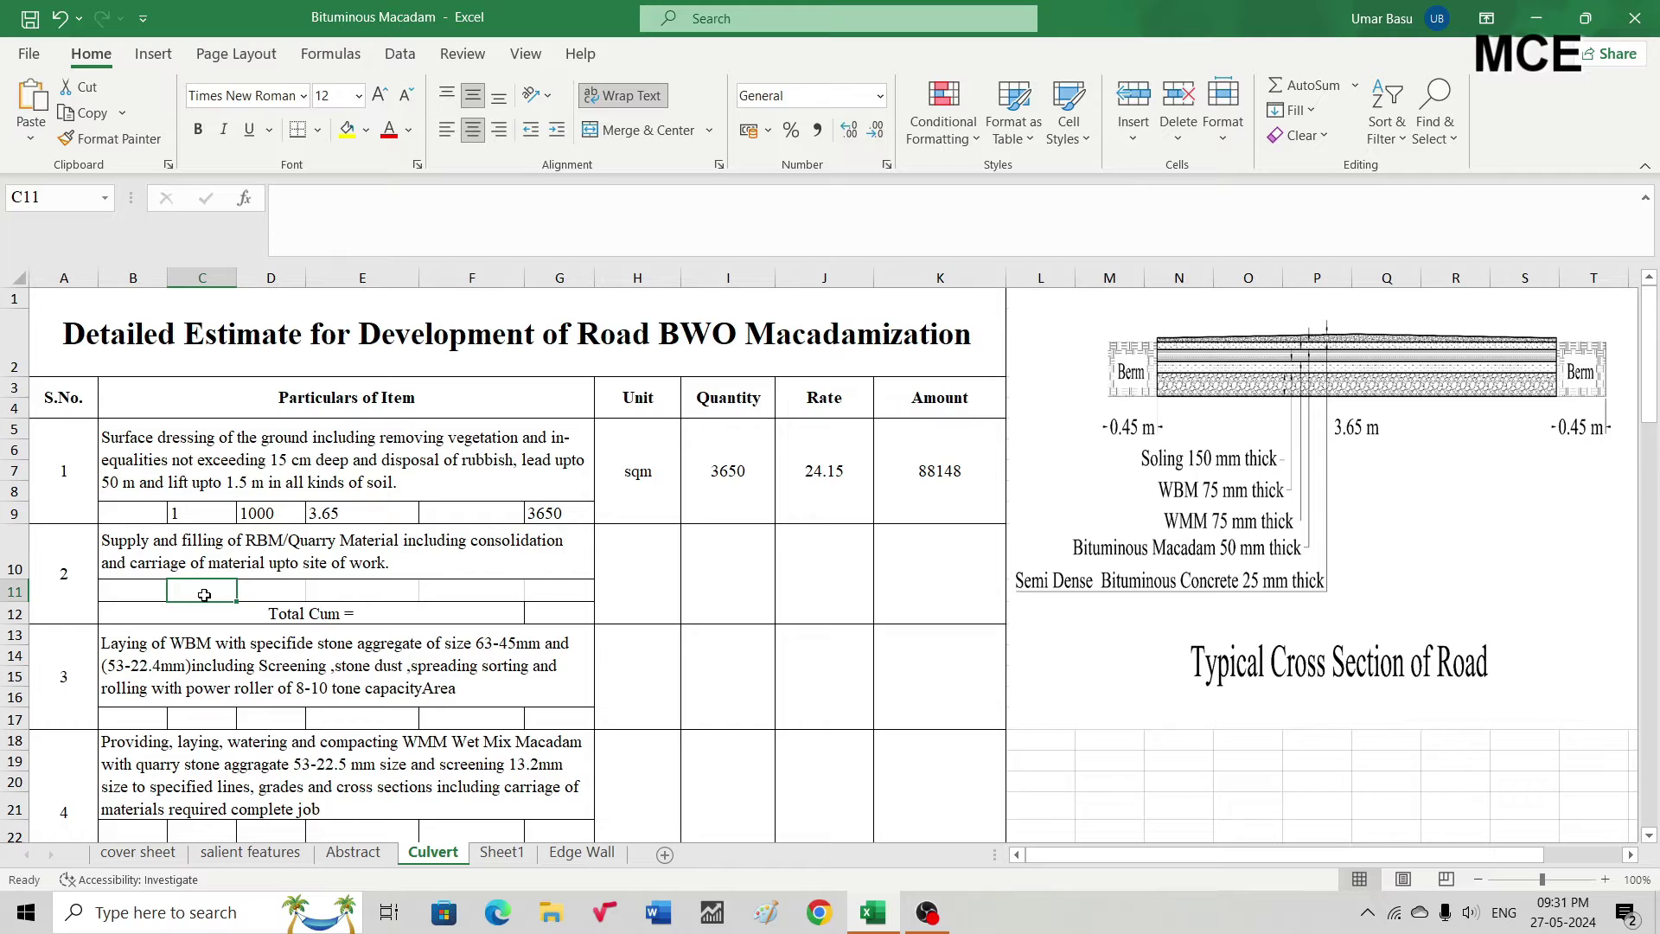
{"action": "type", "text": "1"}
{"action": "key", "text": "Tab"}
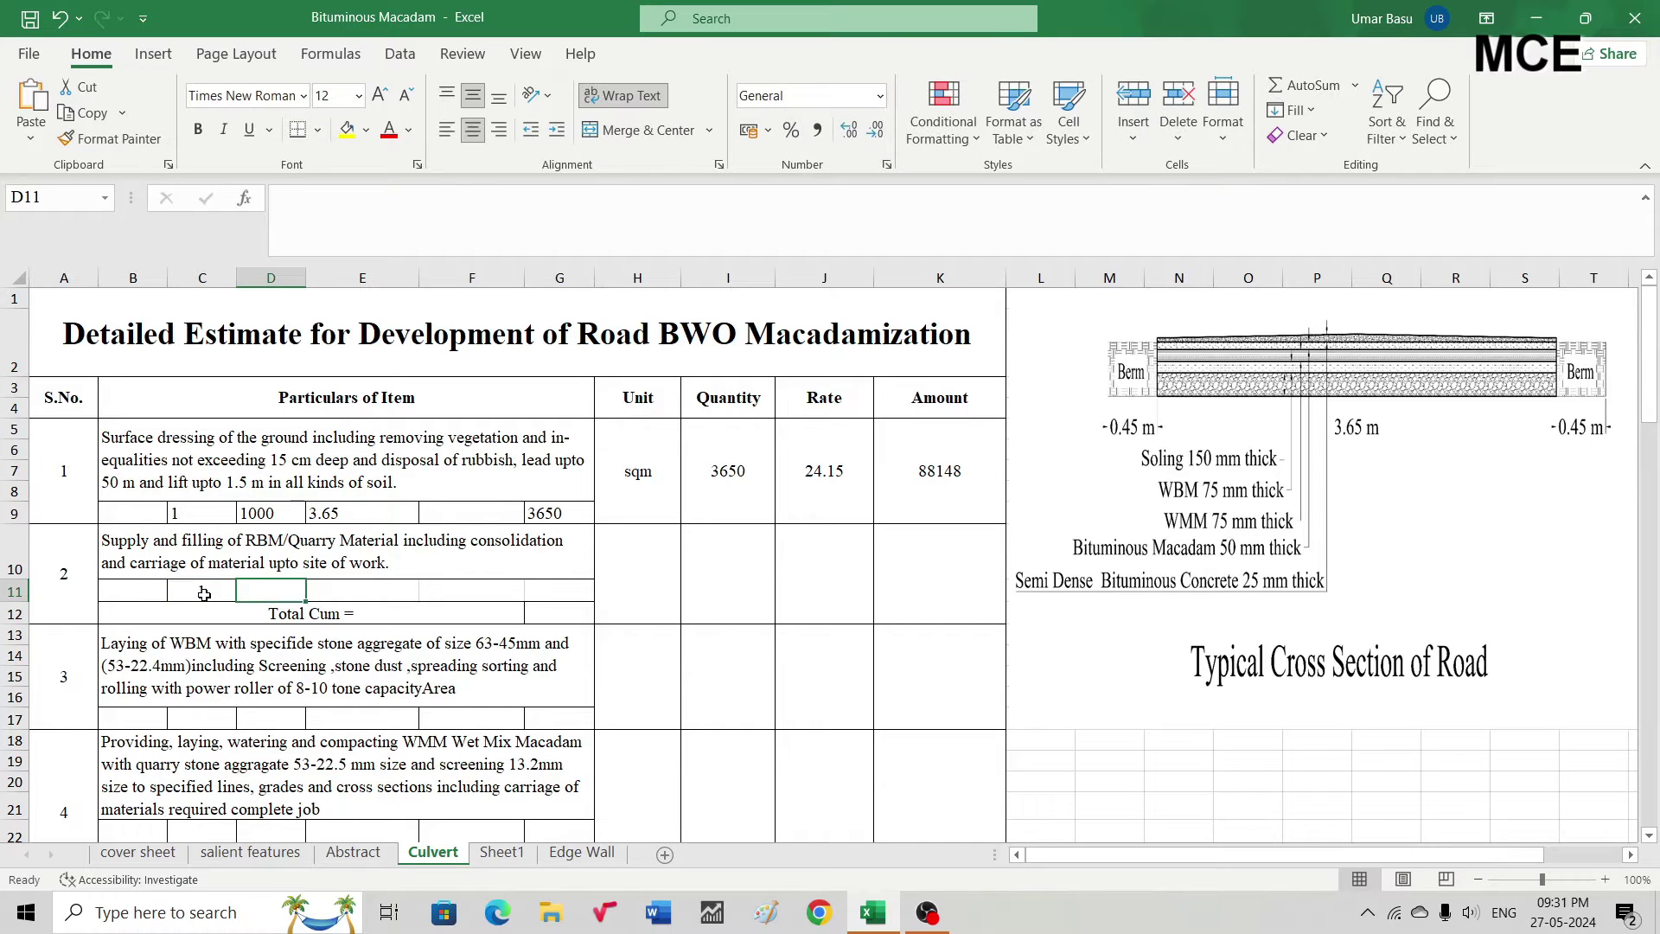
{"action": "type", "text": "1000"}
{"action": "key", "text": "Tab"}
{"action": "type", "text": "3.65"}
{"action": "key", "text": "Tab"}
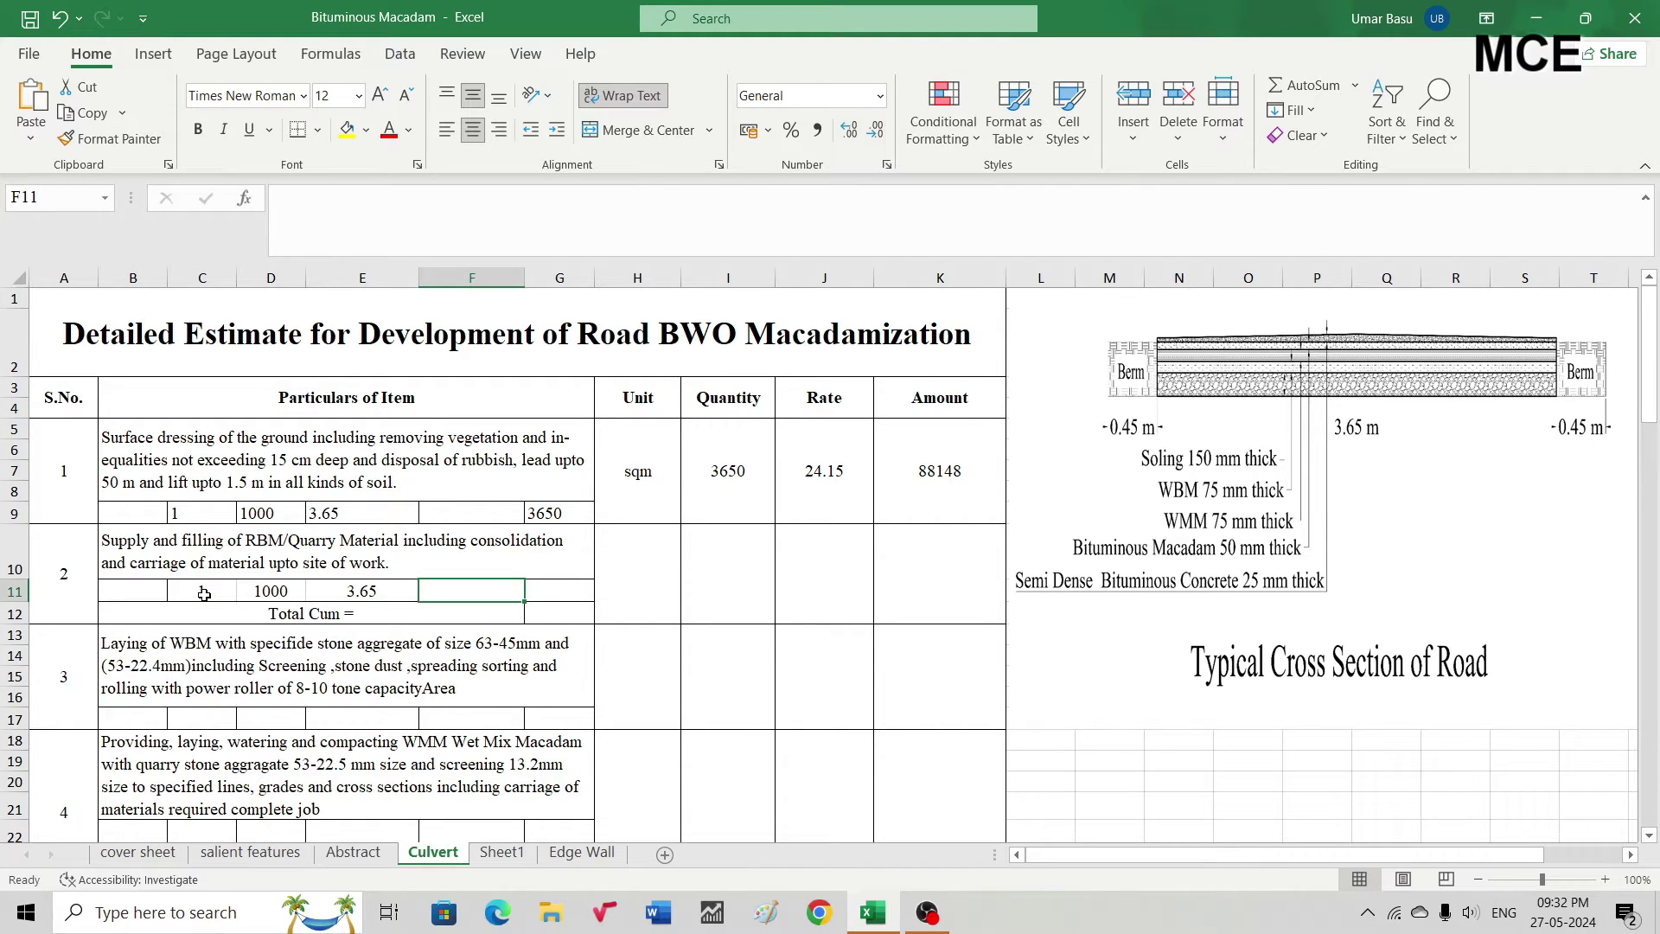
{"action": "type", "text": "0.2"}
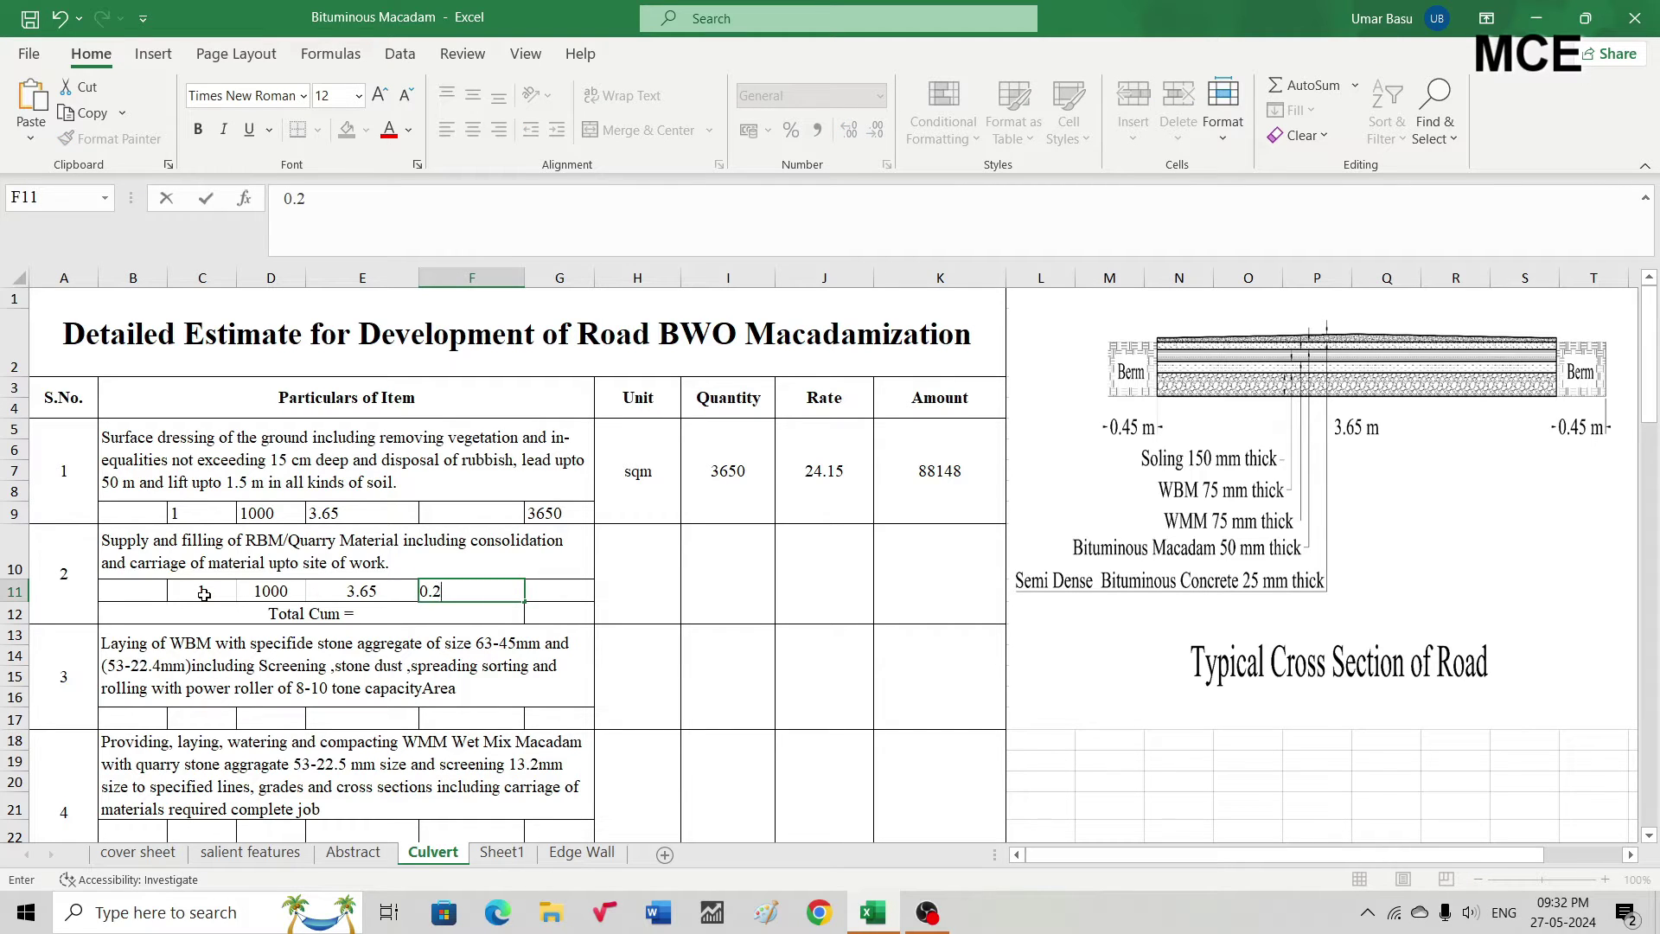
{"action": "key", "text": "Return"}
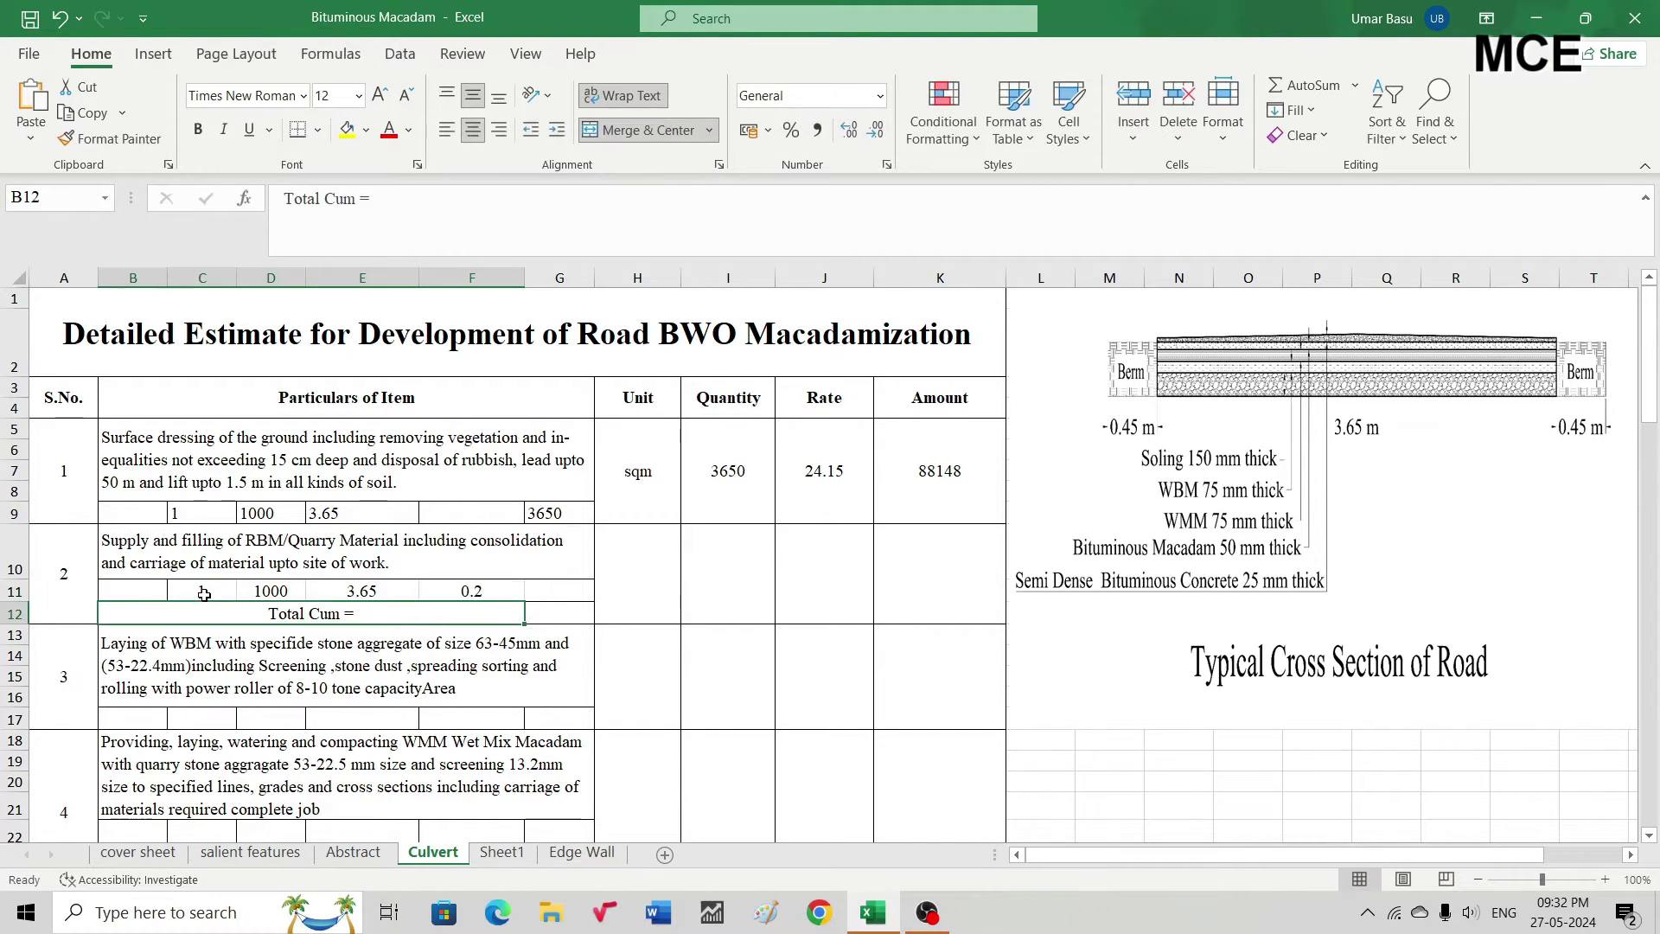
Calculate the filling volume for item 2 in G11 with the formula =C11*D11*E11*F11
{"action": "left_click", "coordinate": [554, 585]}
{"action": "type", "text": "="}
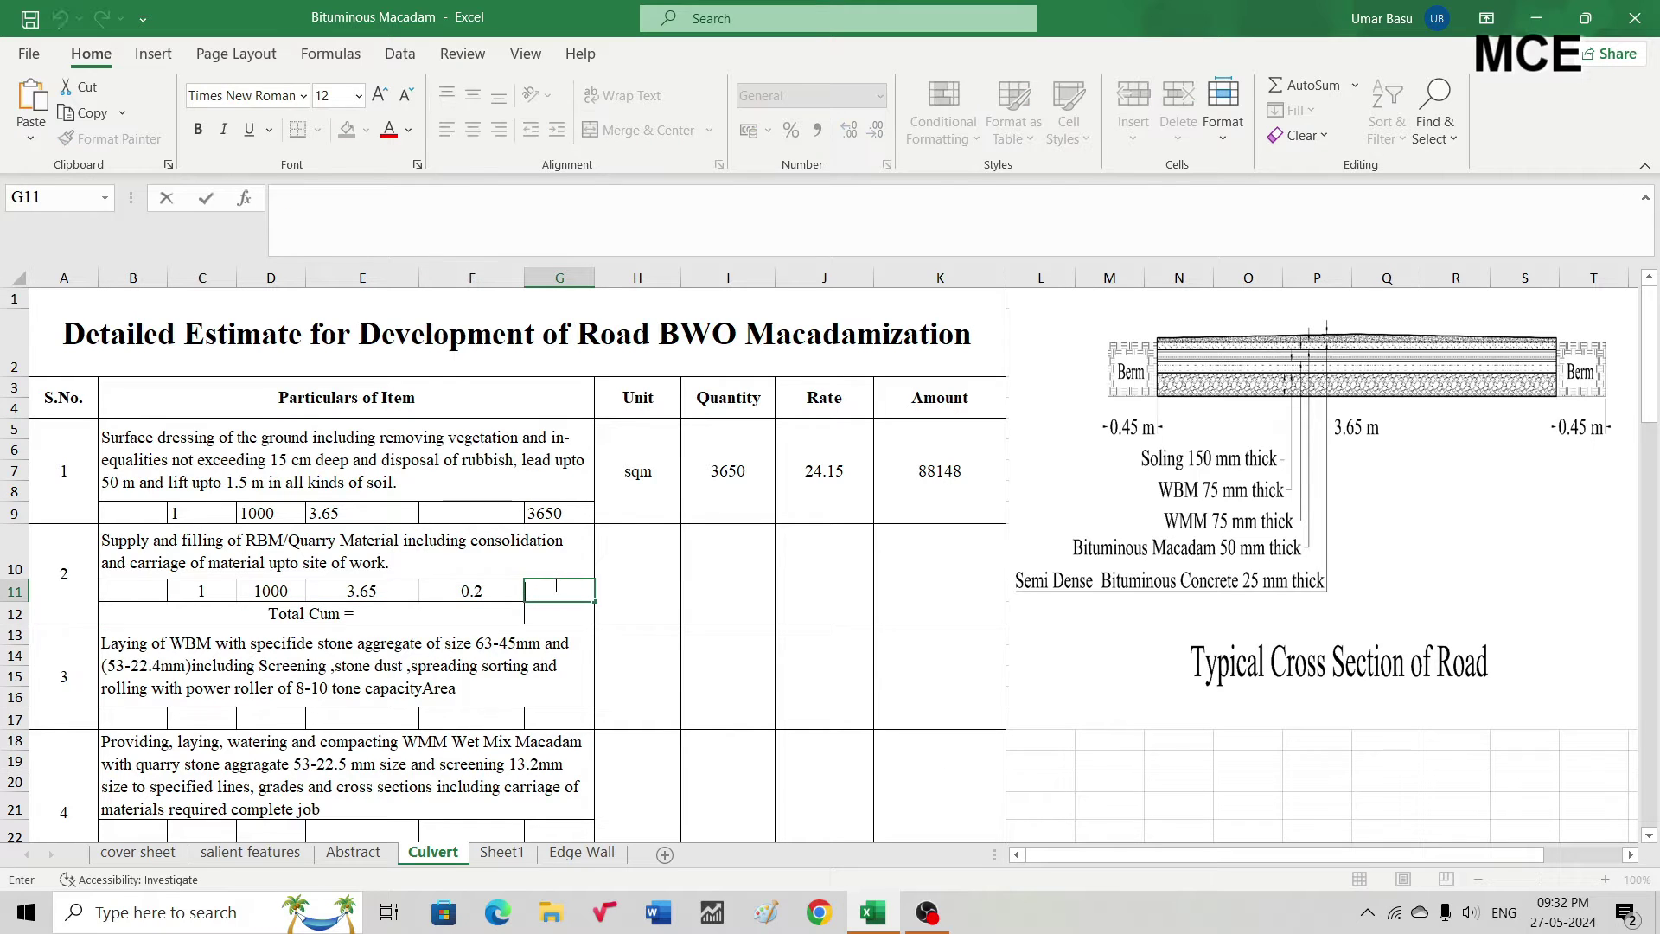
{"action": "left_click", "coordinate": [215, 597]}
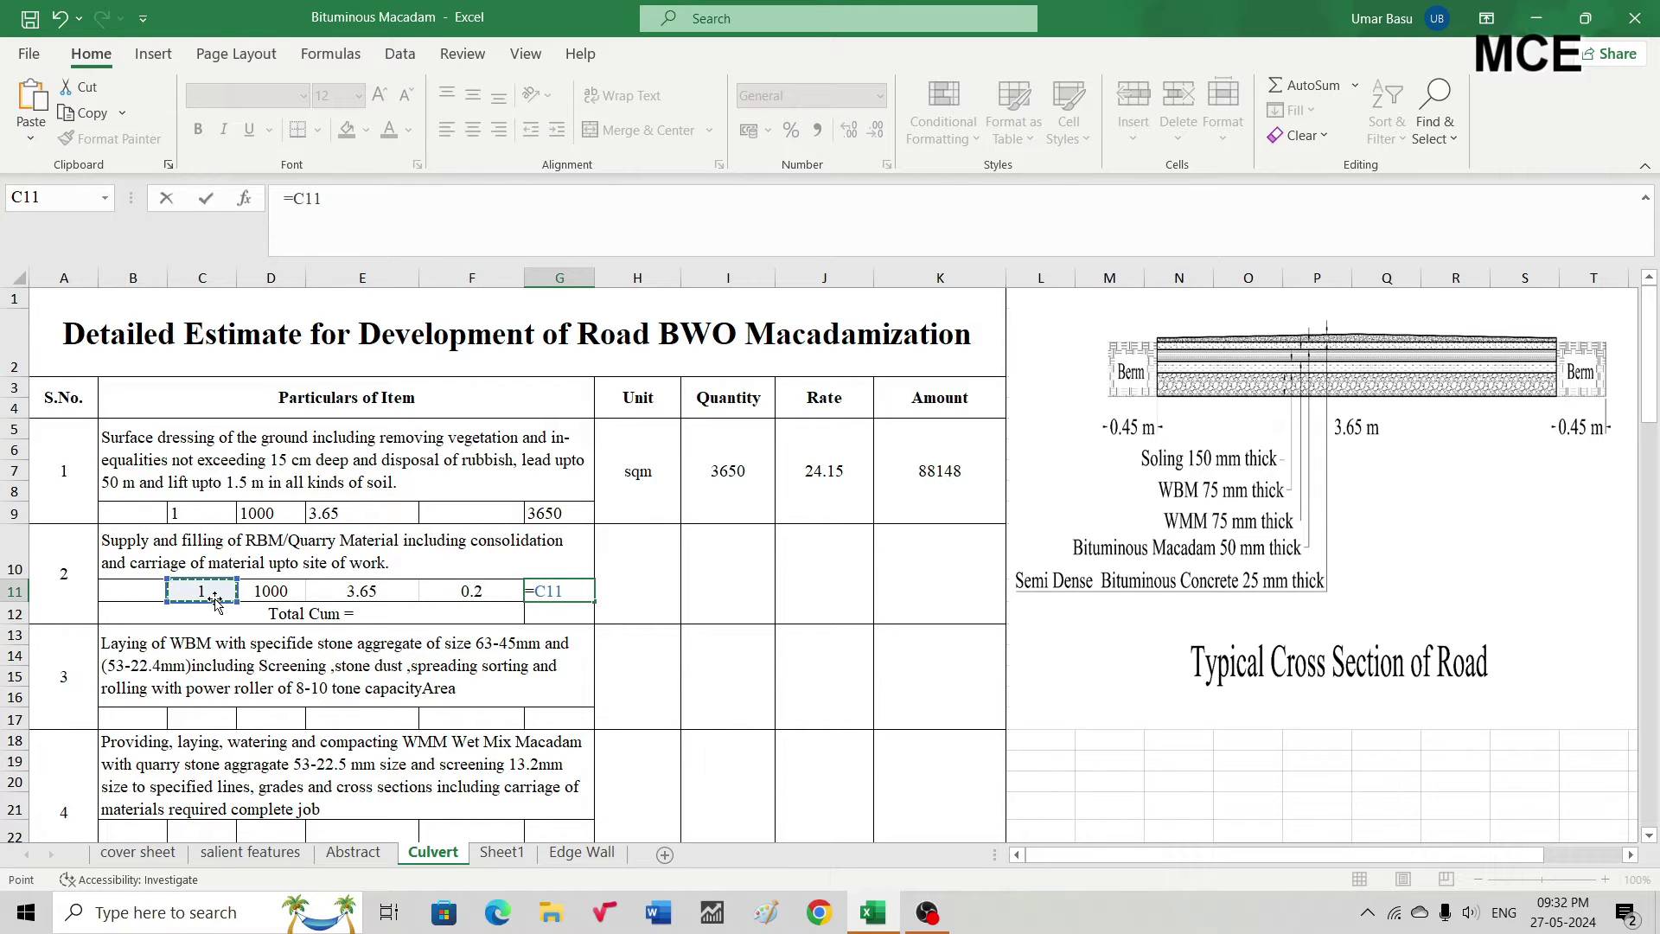
{"action": "type", "text": "*"}
{"action": "left_click", "coordinate": [260, 594]}
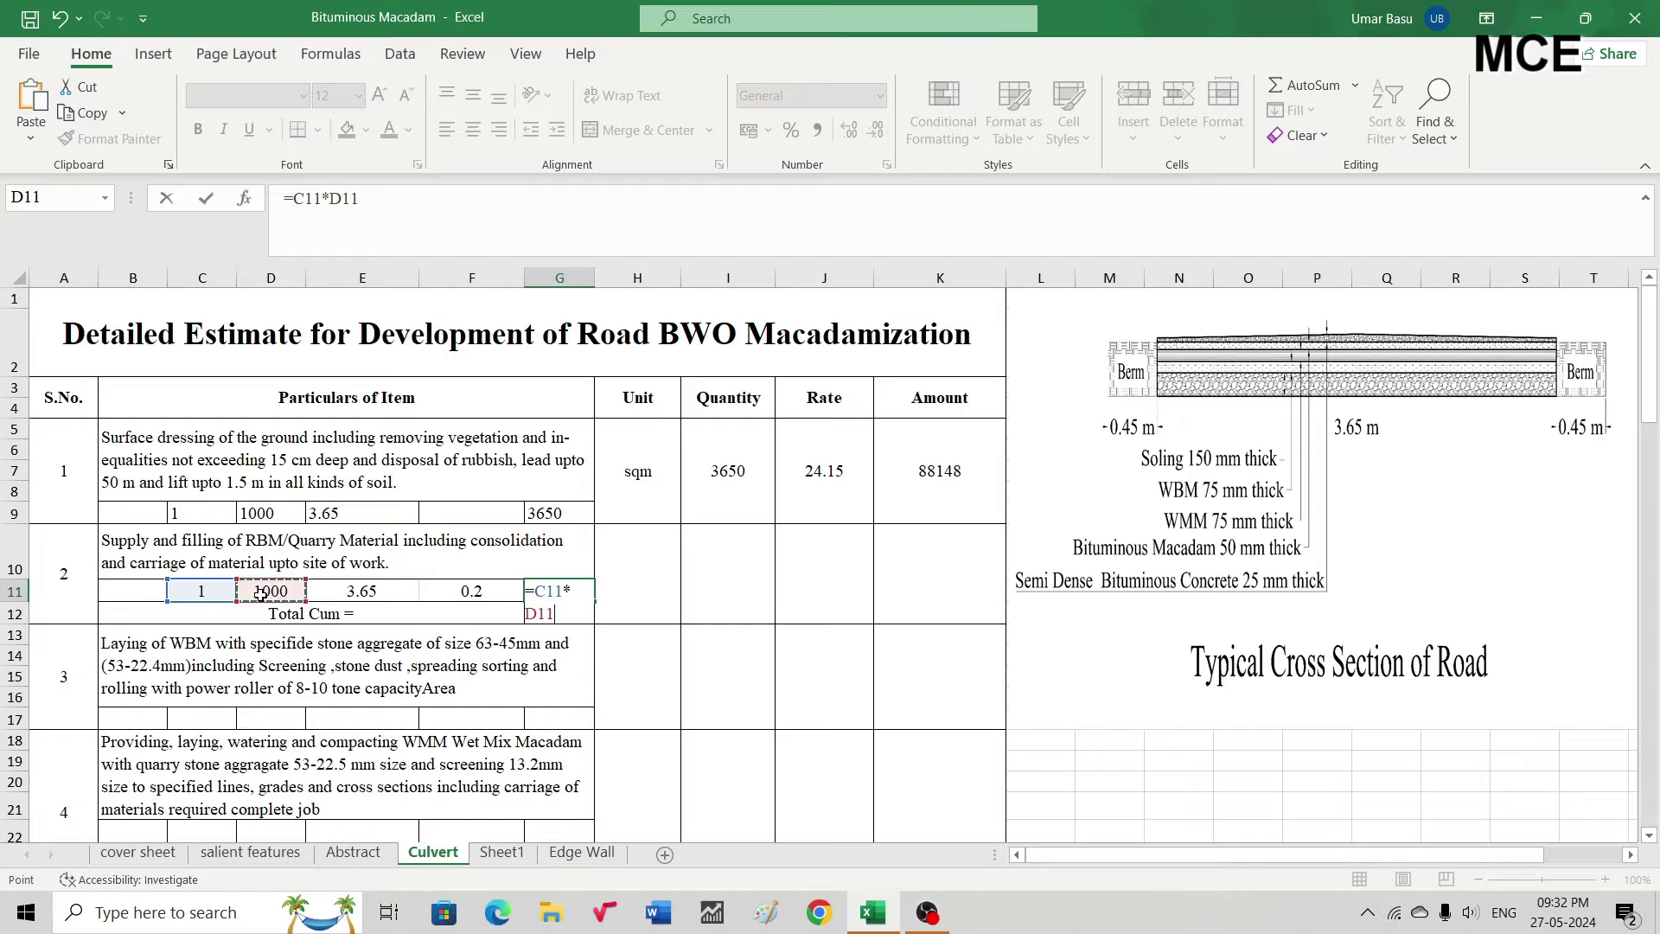
{"action": "type", "text": "*"}
{"action": "left_click", "coordinate": [349, 592]}
{"action": "type", "text": "*"}
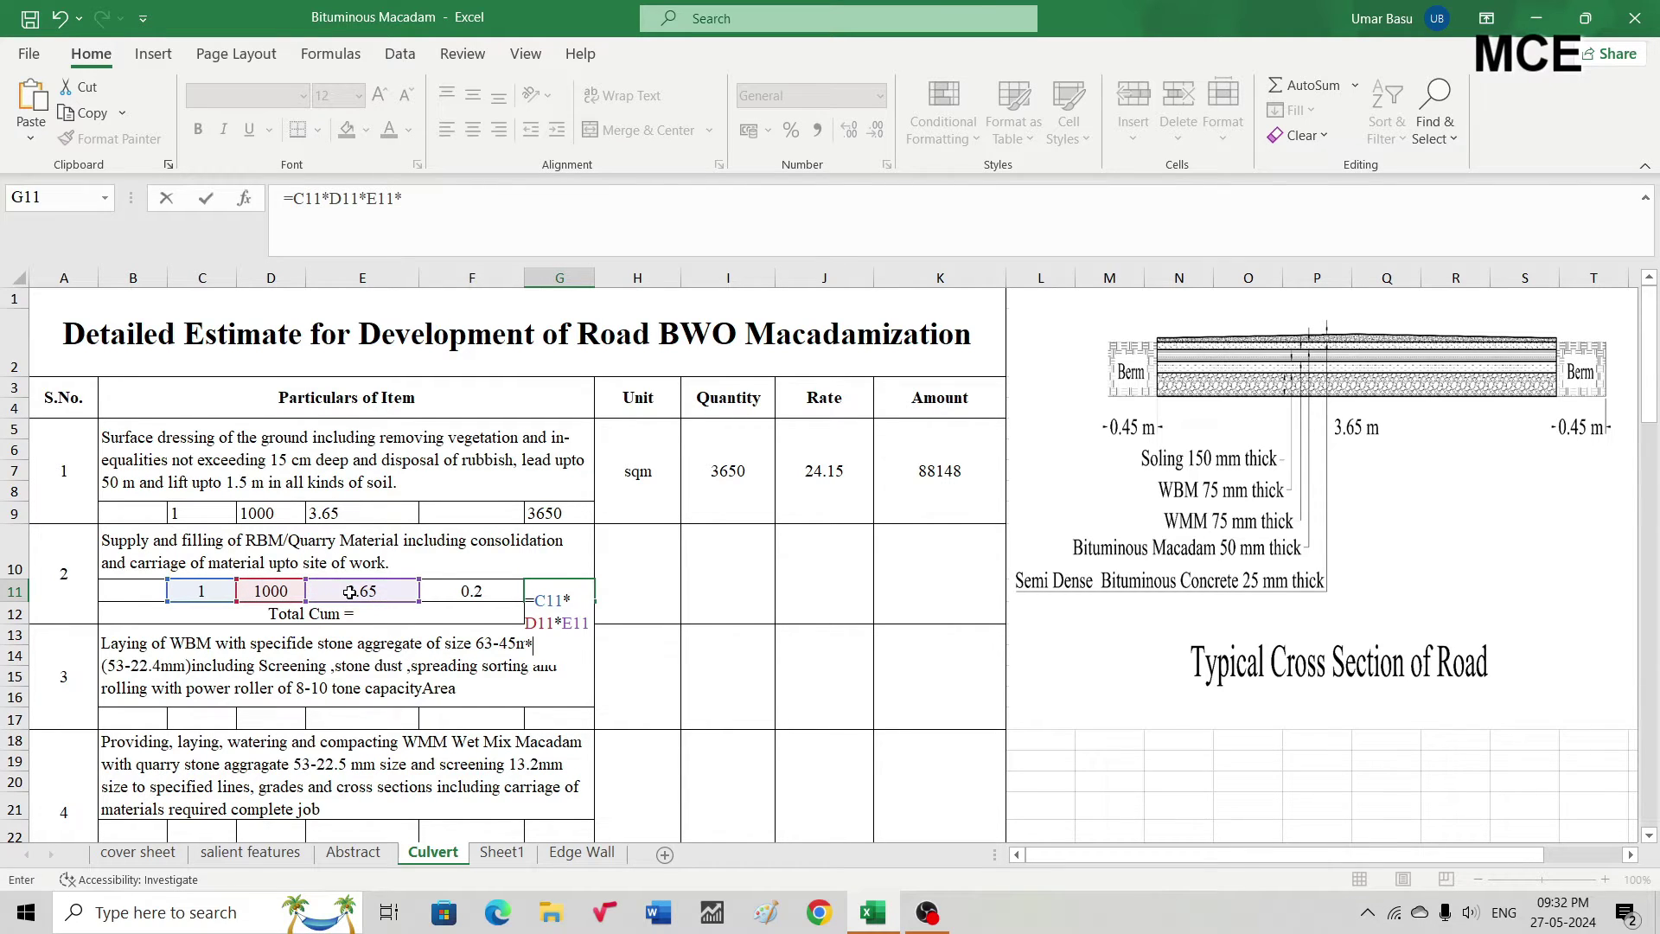
{"action": "left_click", "coordinate": [475, 591]}
{"action": "key", "text": "Return"}
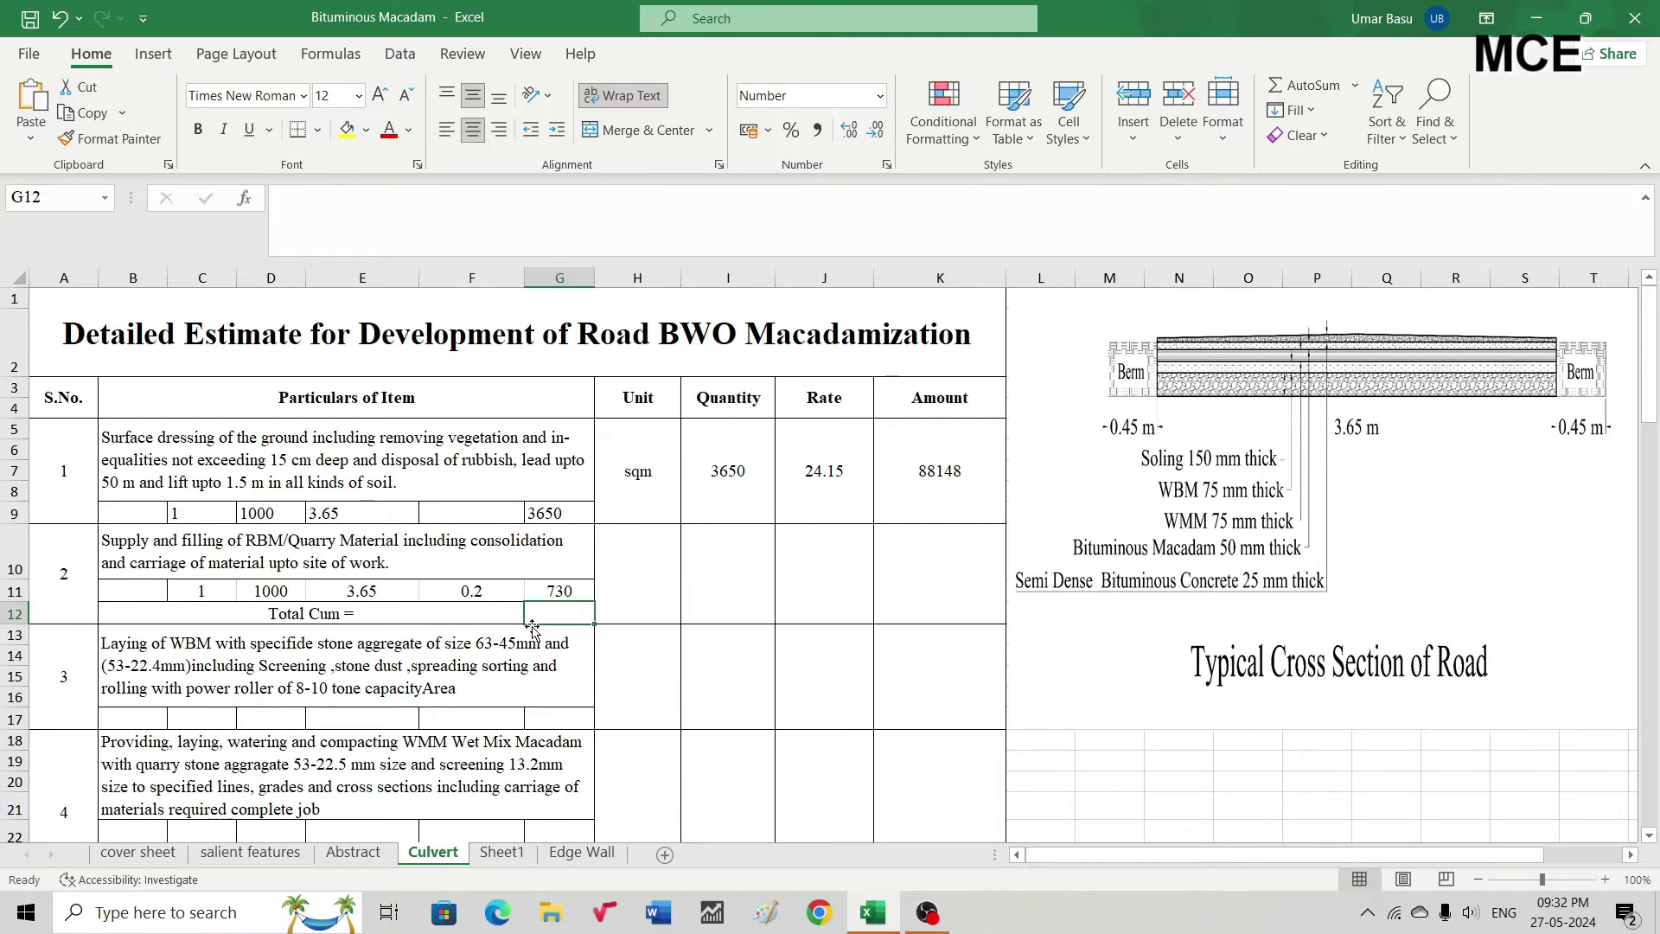
Fill item 2's Total Cum in G12 by referencing the computed filling volume with =G11
{"action": "double_click", "coordinate": [552, 593]}
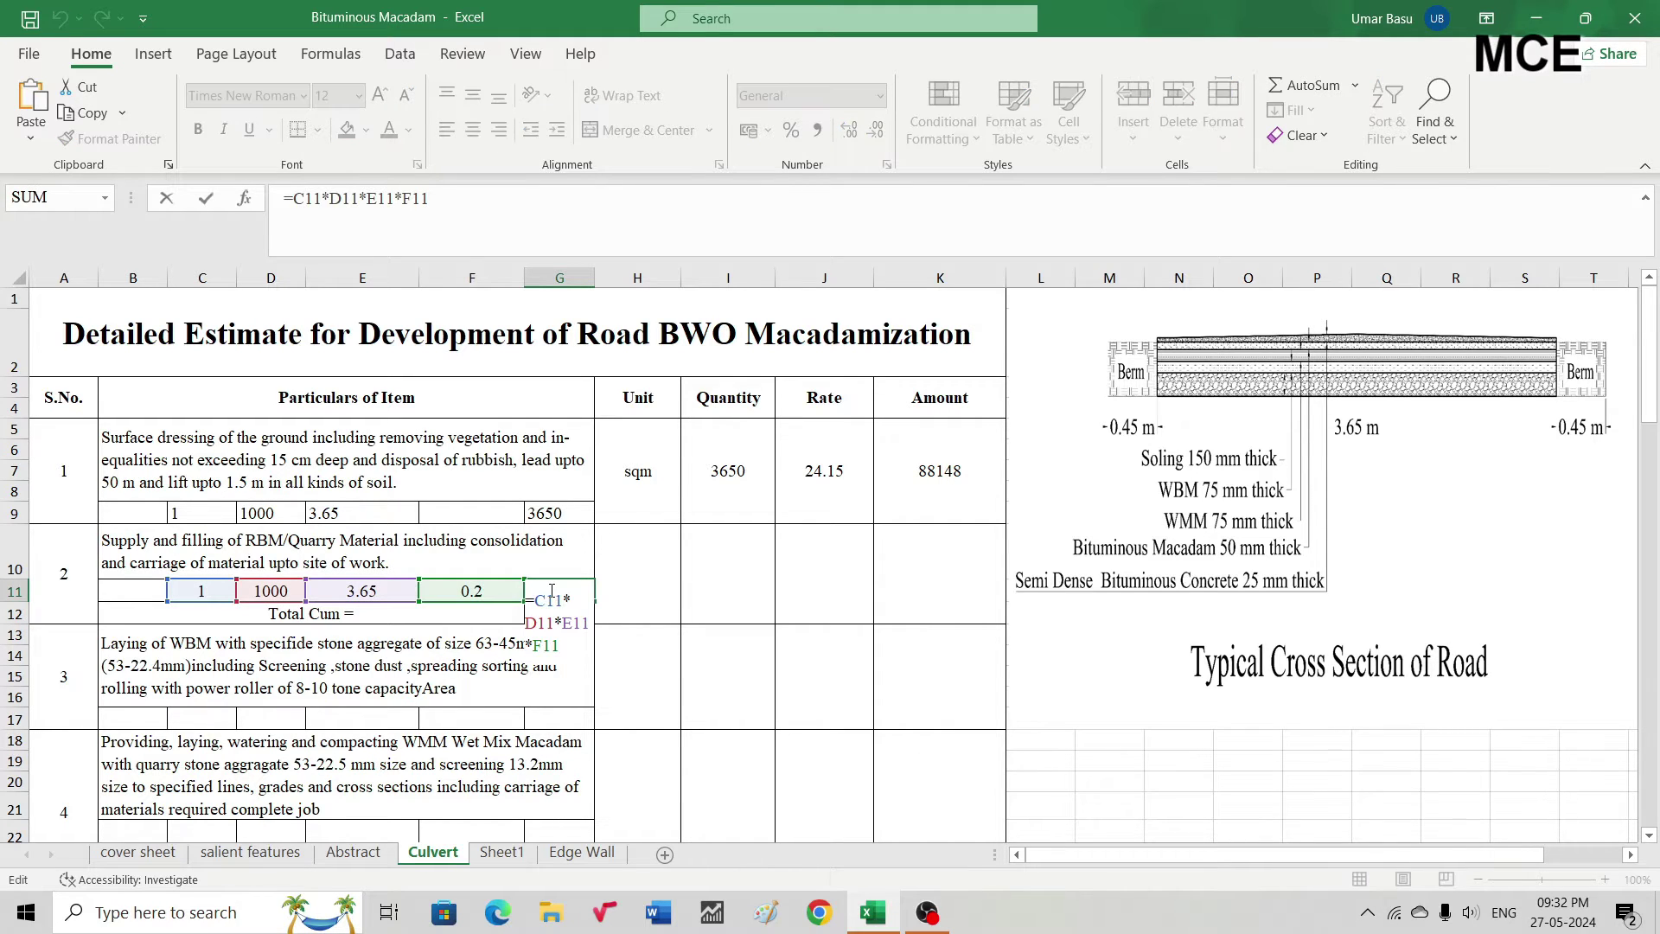
{"action": "key", "text": "Escape"}
{"action": "left_click", "coordinate": [558, 614]}
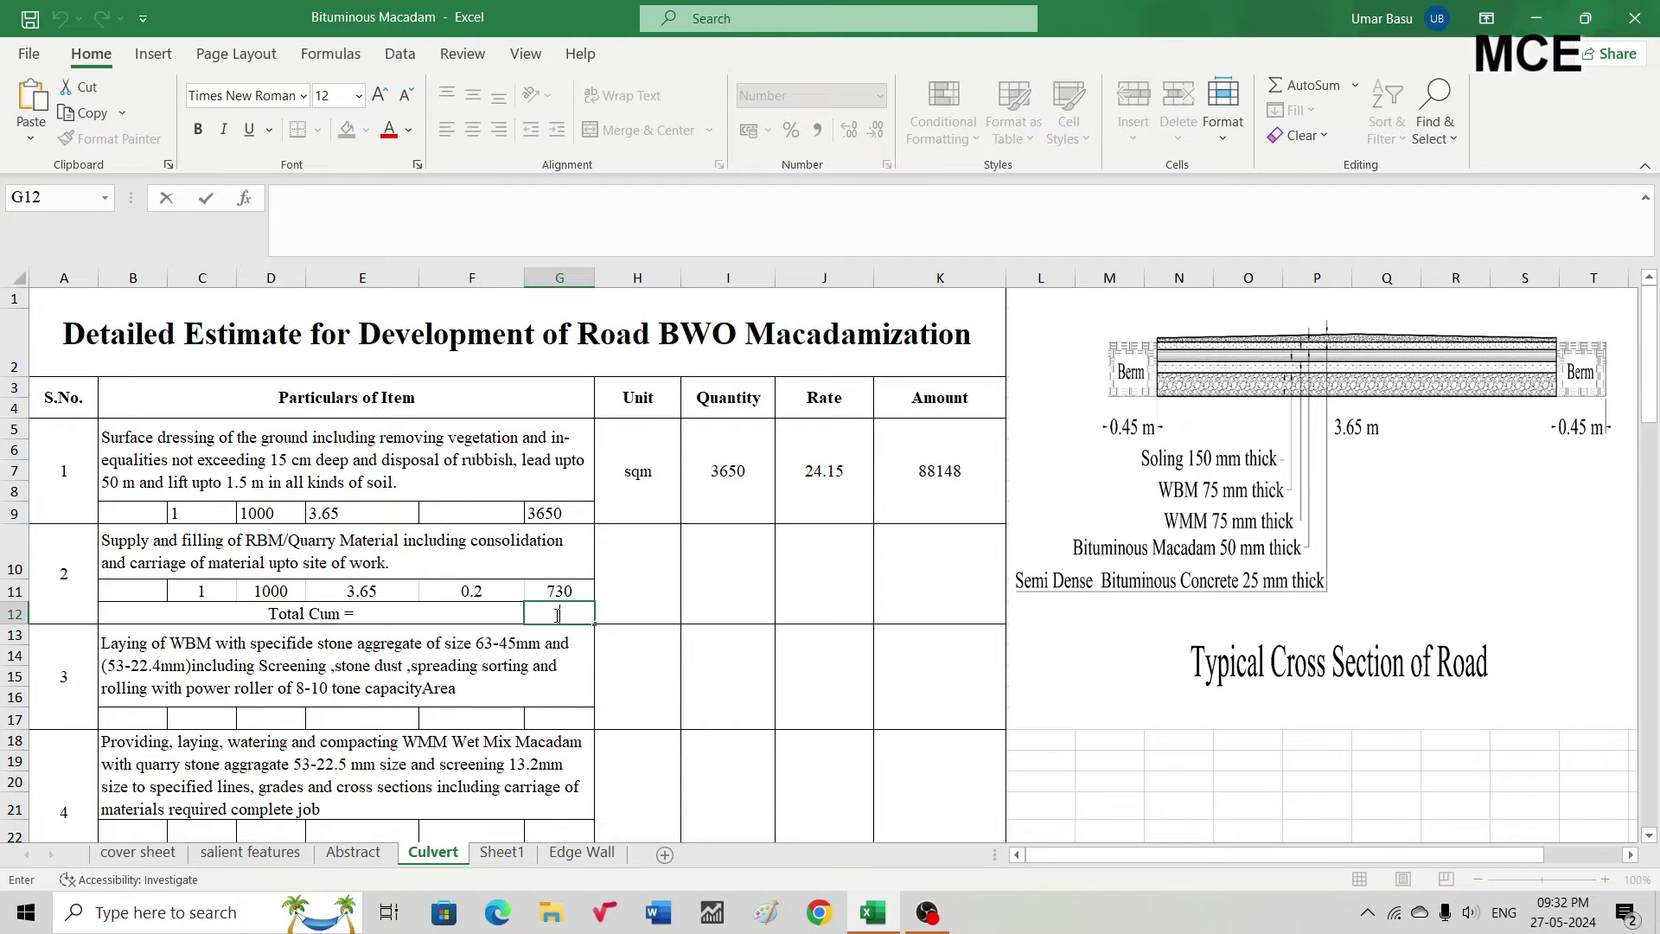
{"action": "type", "text": "="}
{"action": "left_click", "coordinate": [555, 592]}
{"action": "key", "text": "Return"}
Enter cum as the unit for item 2 and link its quantity in I10 to the total with =G12
{"action": "left_click", "coordinate": [623, 588]}
{"action": "type", "text": "cum"}
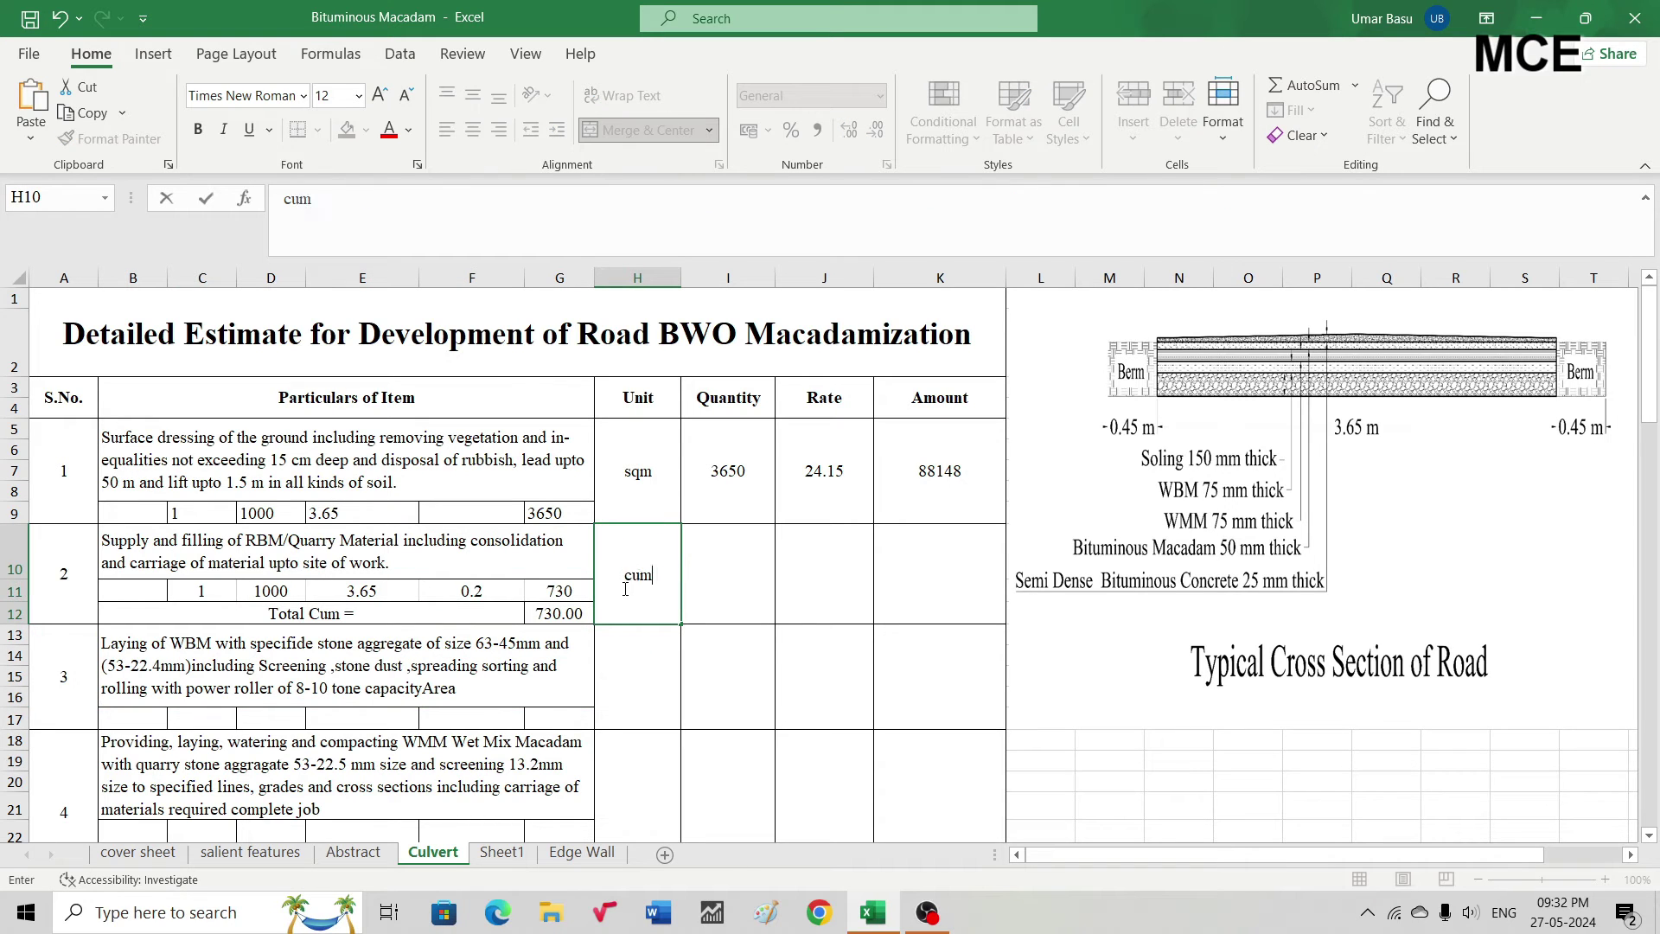
{"action": "key", "text": "Tab"}
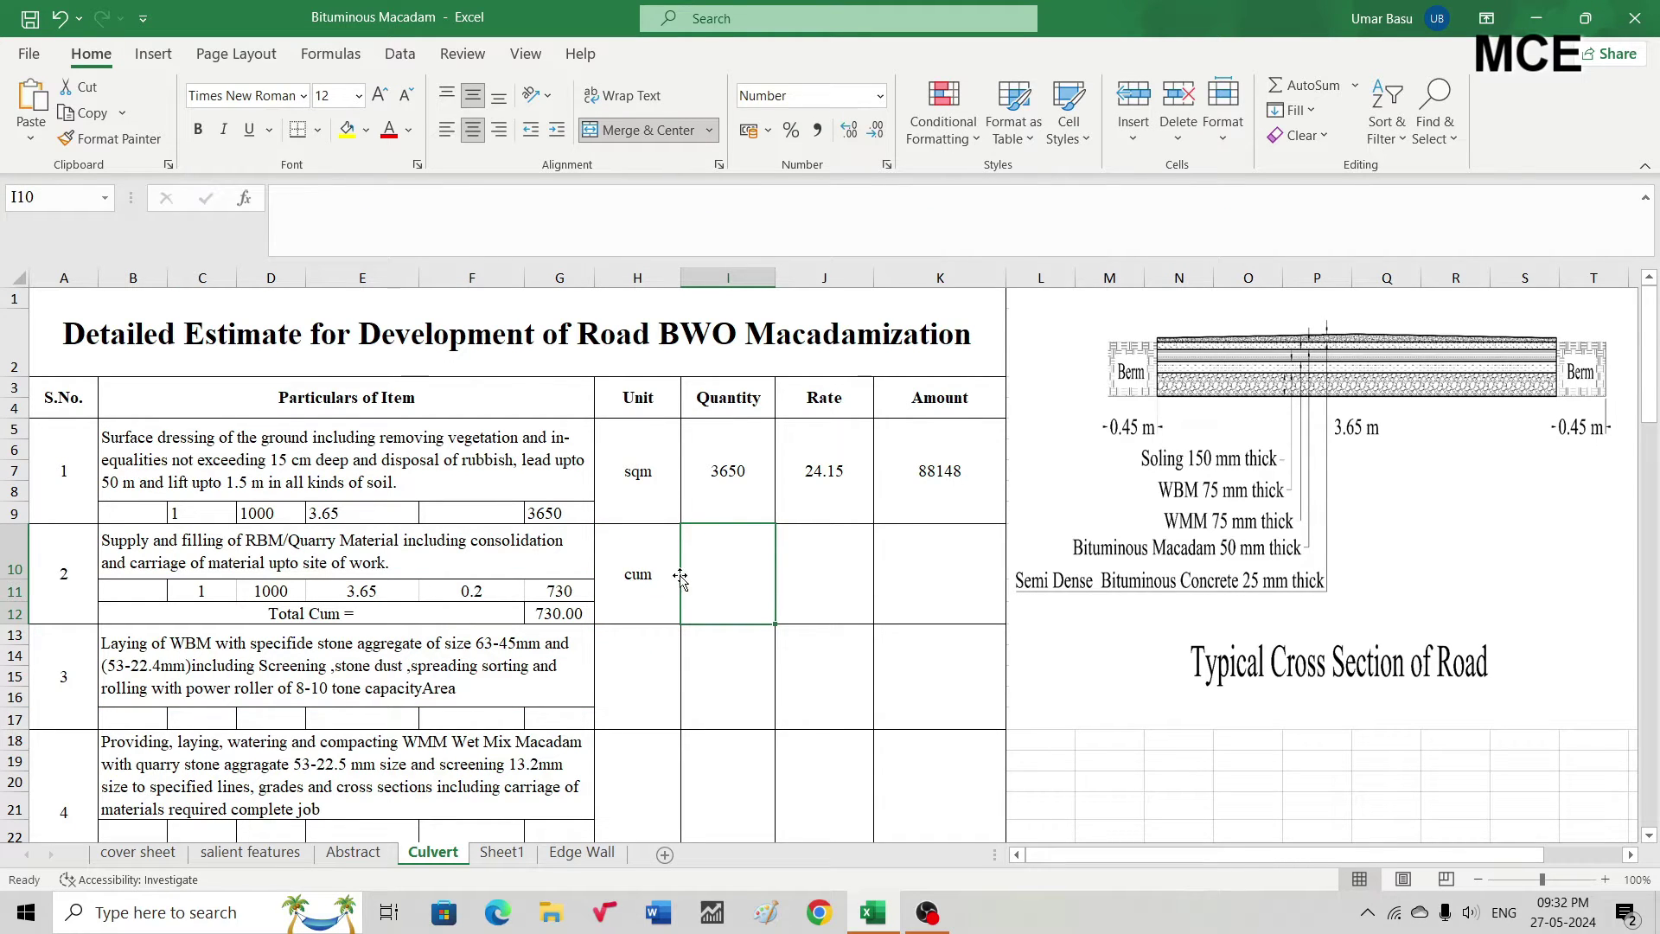
{"action": "double_click", "coordinate": [734, 567]}
{"action": "type", "text": "="}
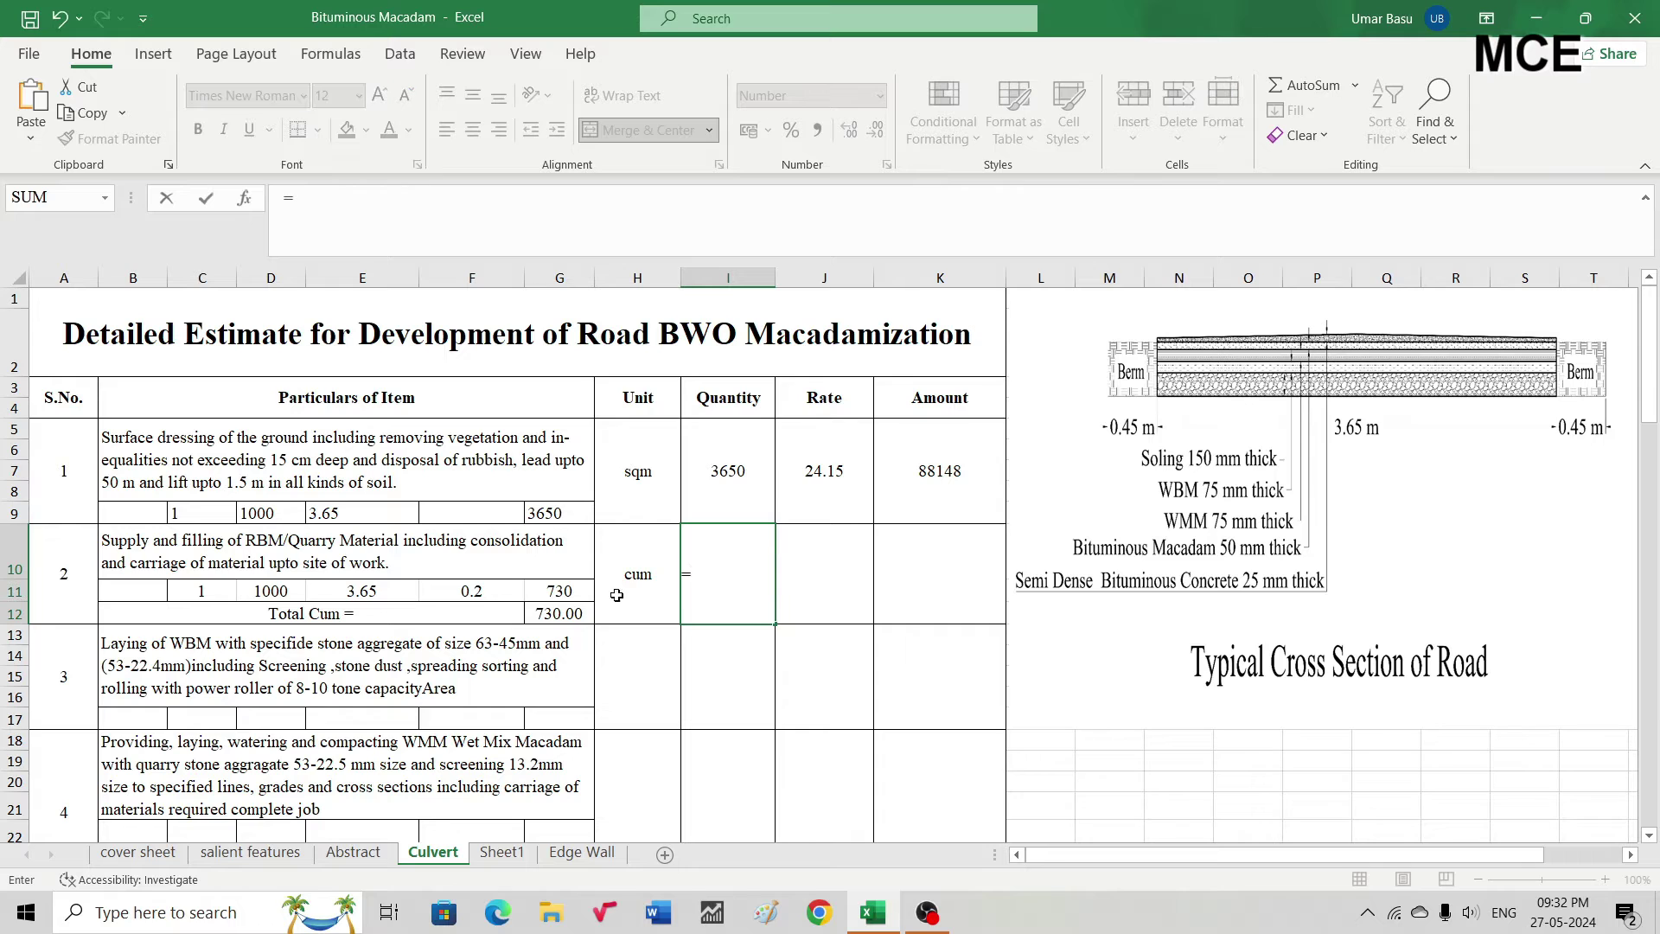
{"action": "left_click", "coordinate": [577, 610]}
{"action": "key", "text": "Return"}
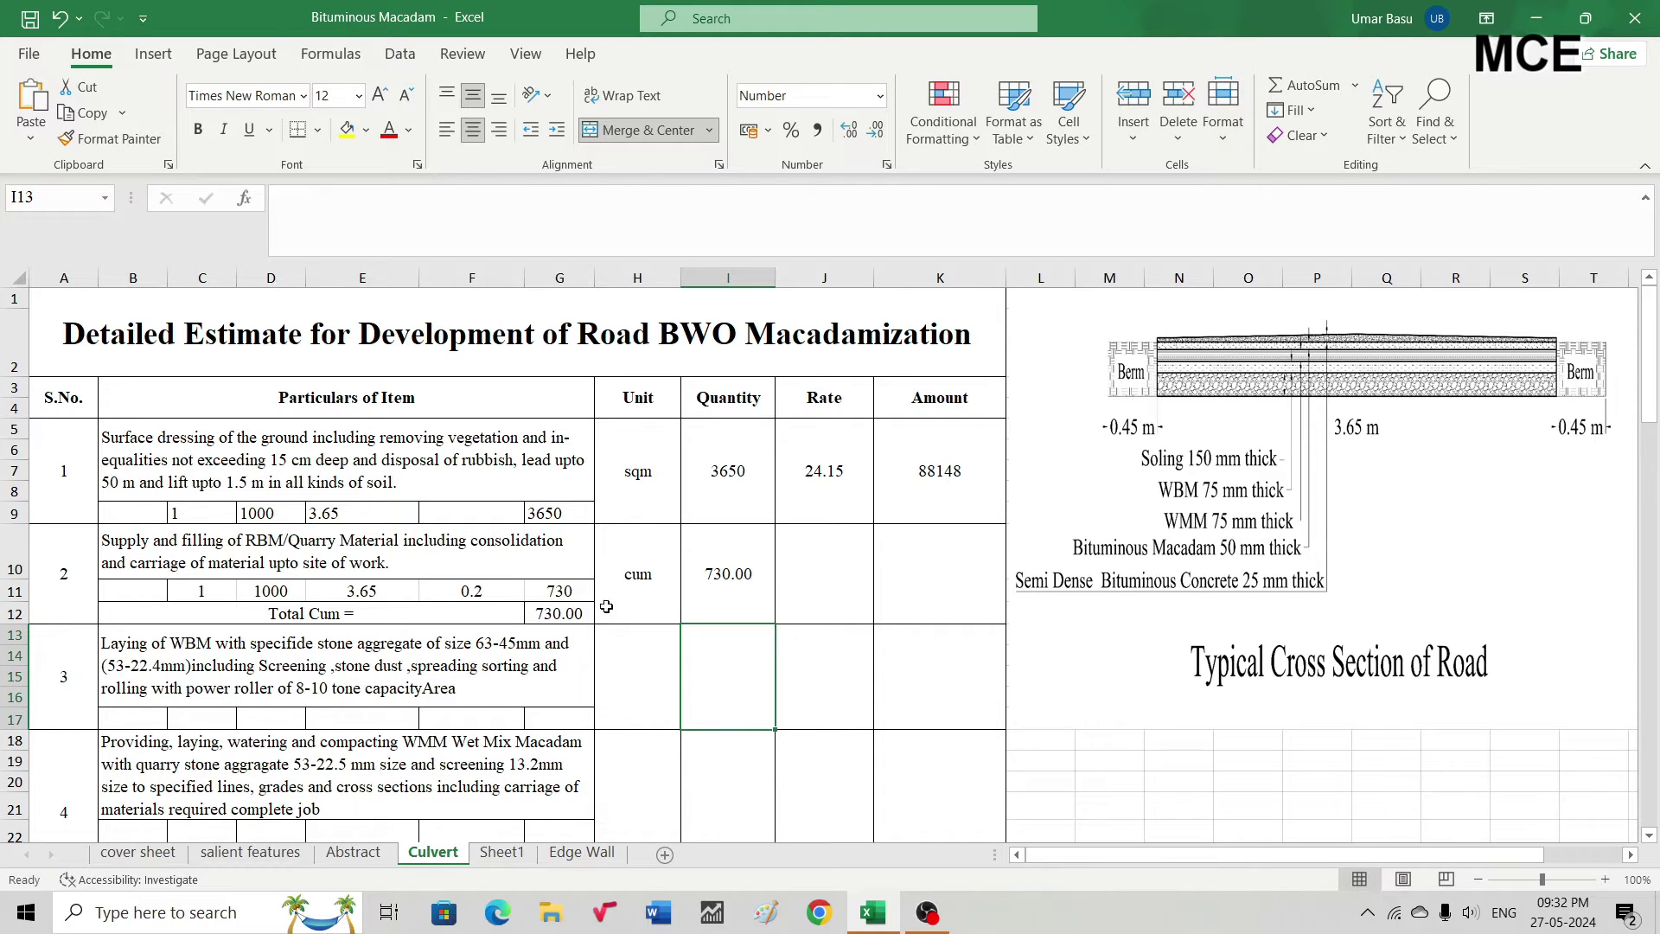
Enter a rate of 1000 for item 2 and calculate its amount in K10 with =I10*J10
{"action": "left_click", "coordinate": [818, 594]}
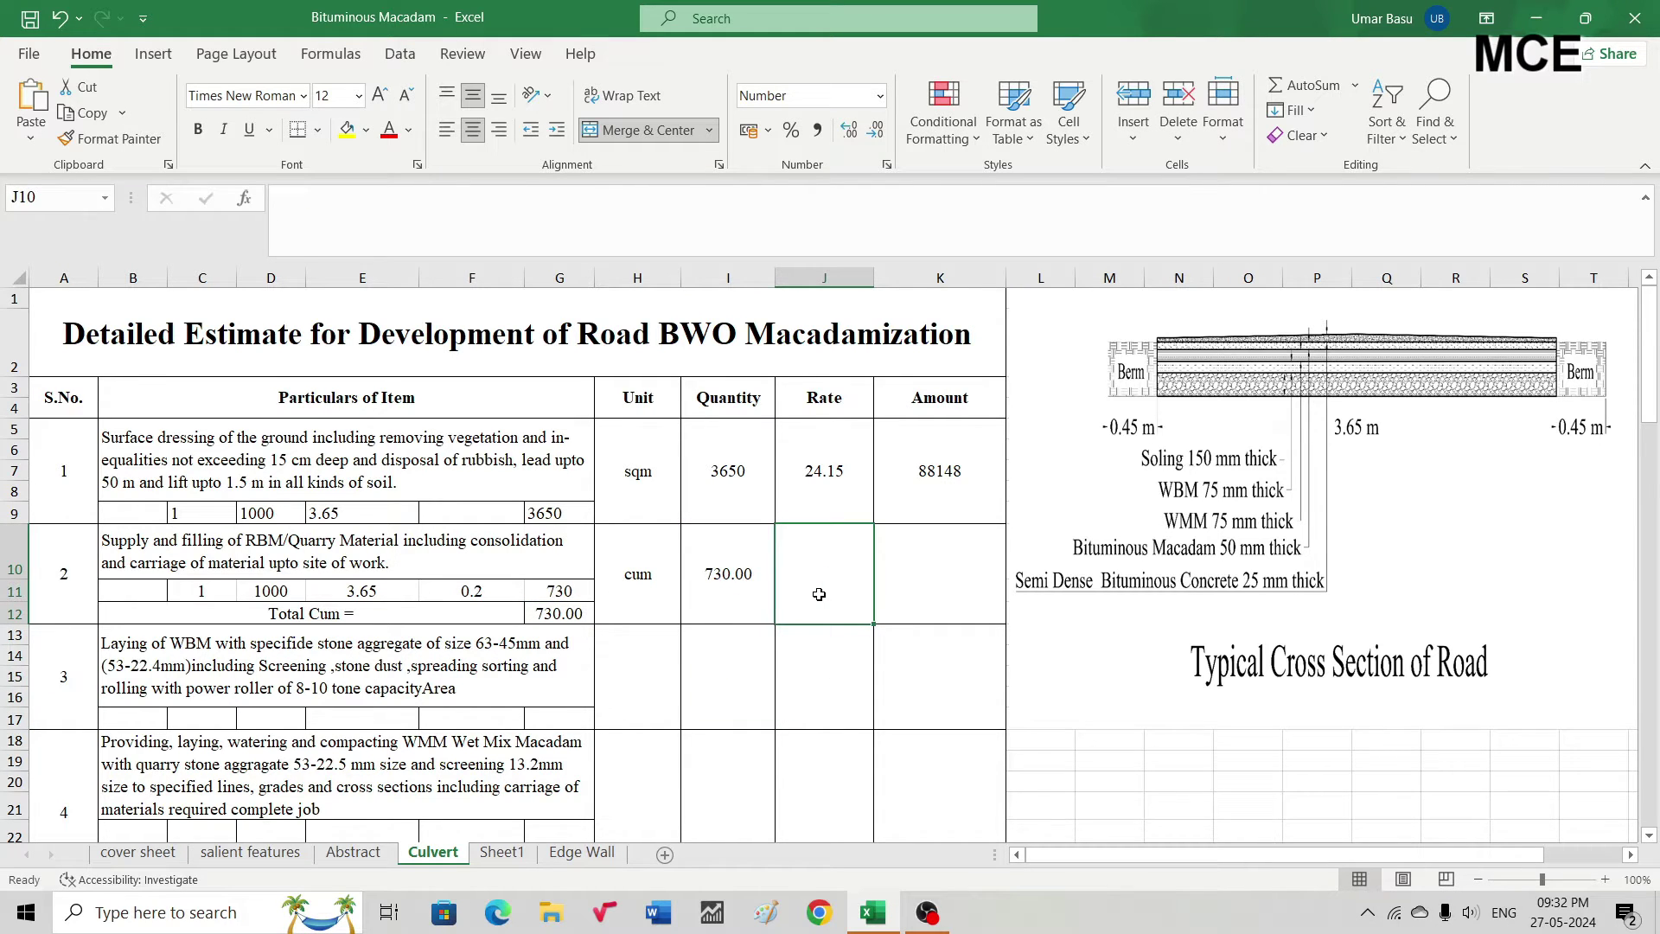
{"action": "type", "text": "1000"}
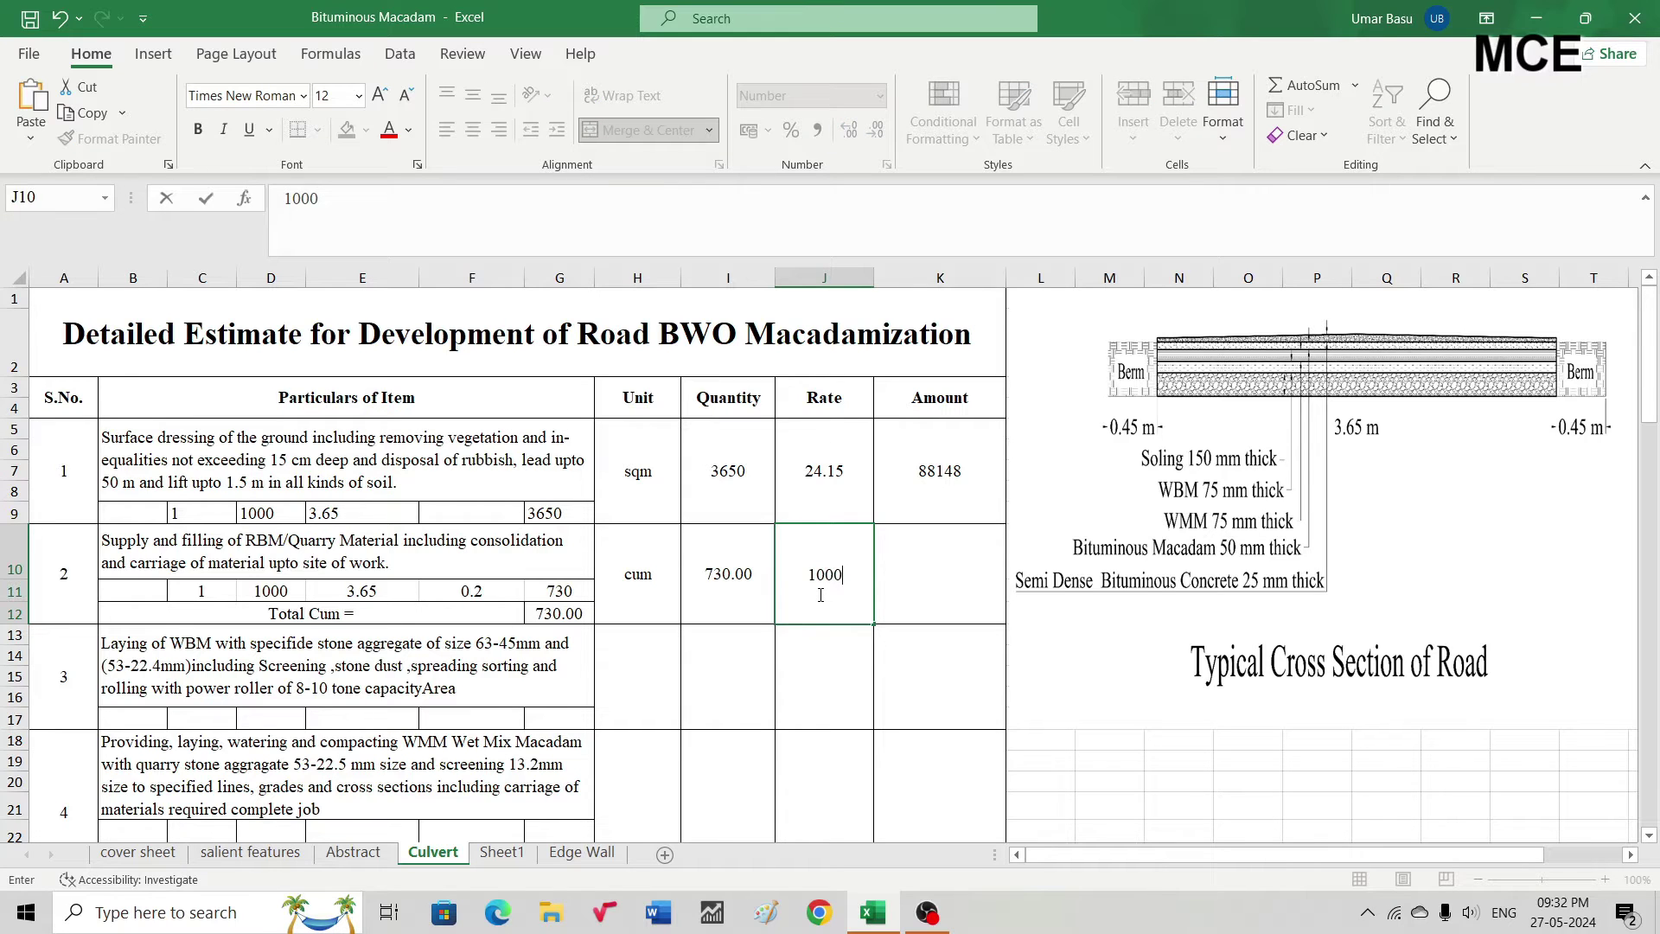
{"action": "key", "text": "Return"}
{"action": "left_click", "coordinate": [942, 579]}
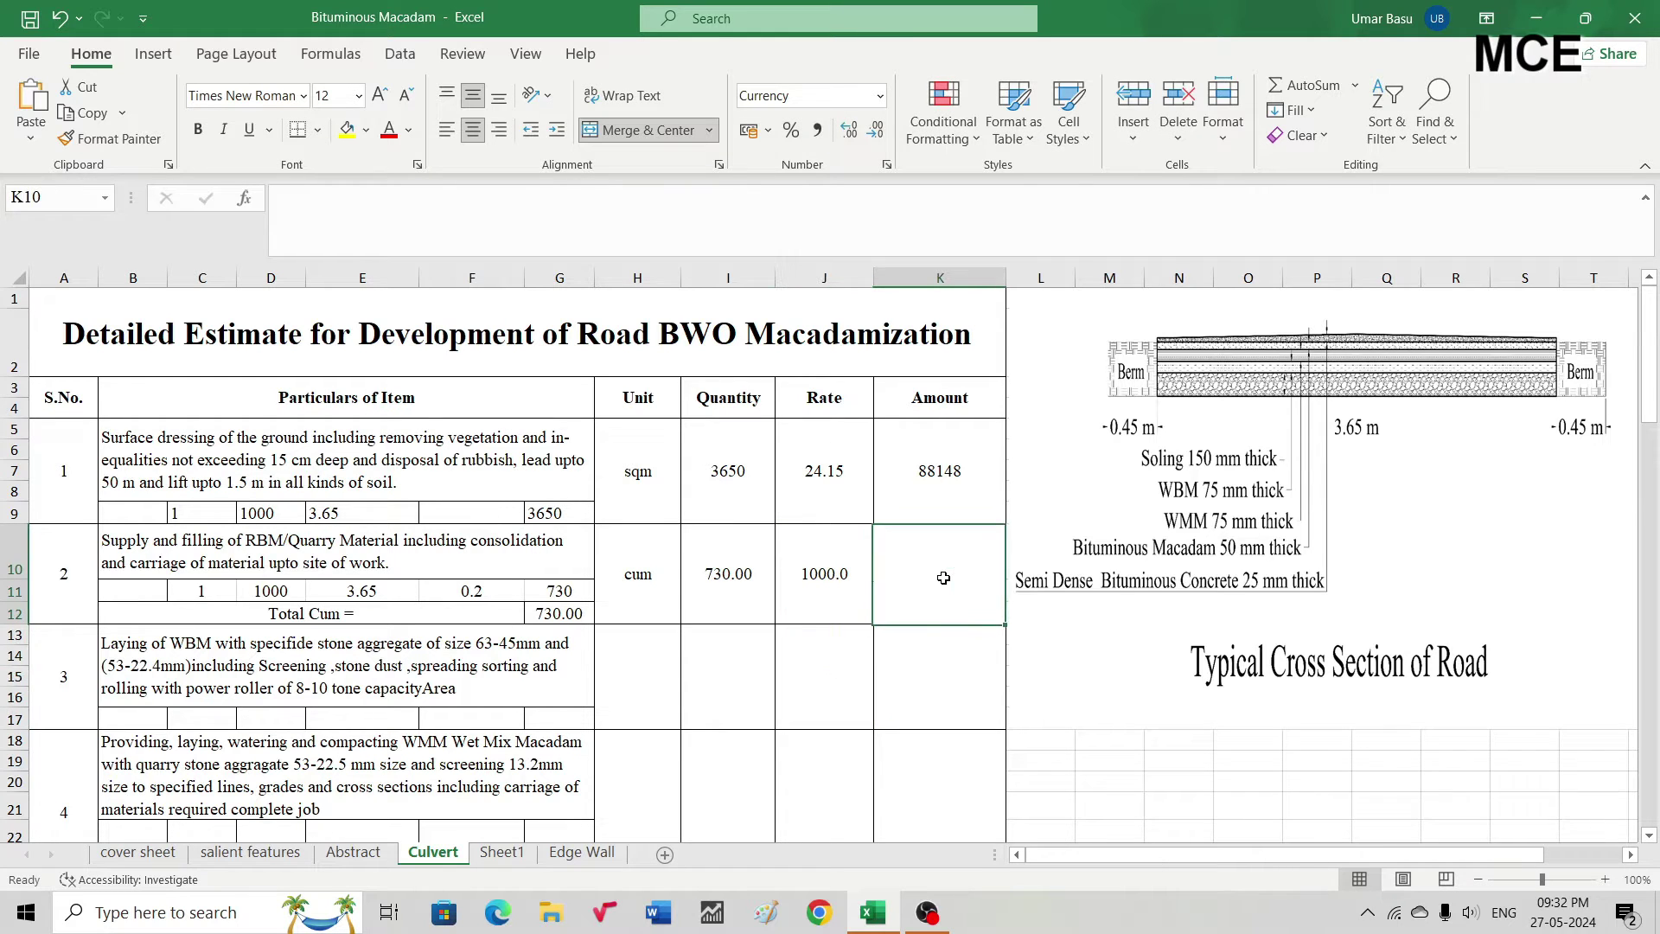
{"action": "type", "text": "="}
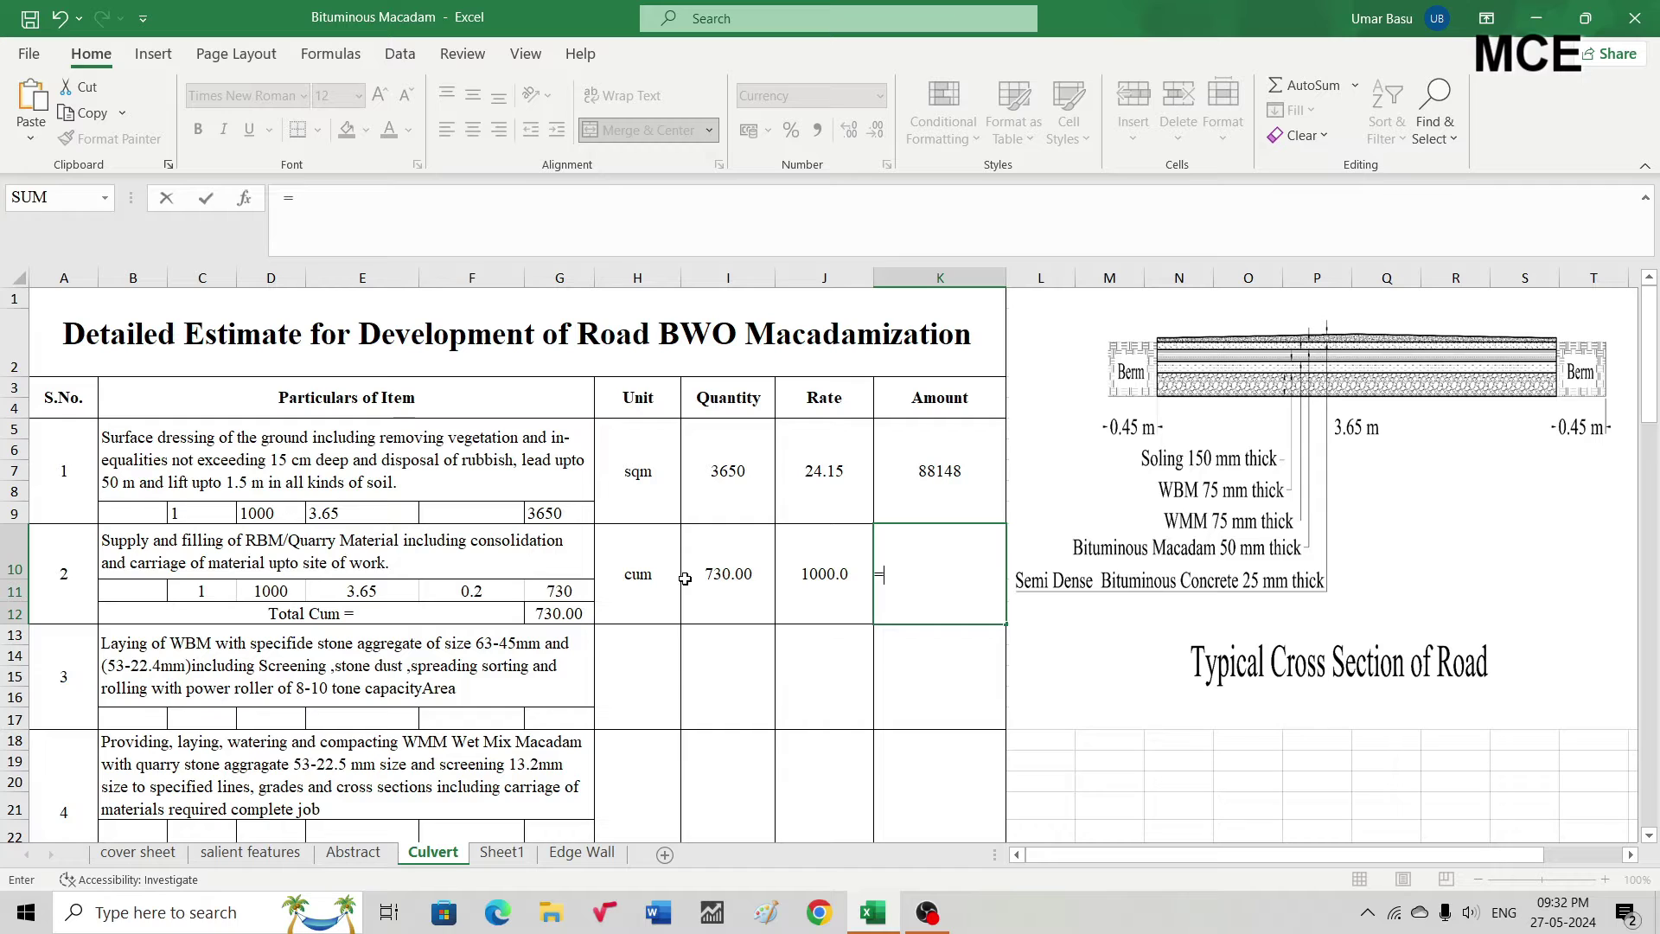
{"action": "left_click", "coordinate": [721, 579]}
{"action": "type", "text": "*"}
{"action": "left_click", "coordinate": [818, 587]}
{"action": "key", "text": "Return"}
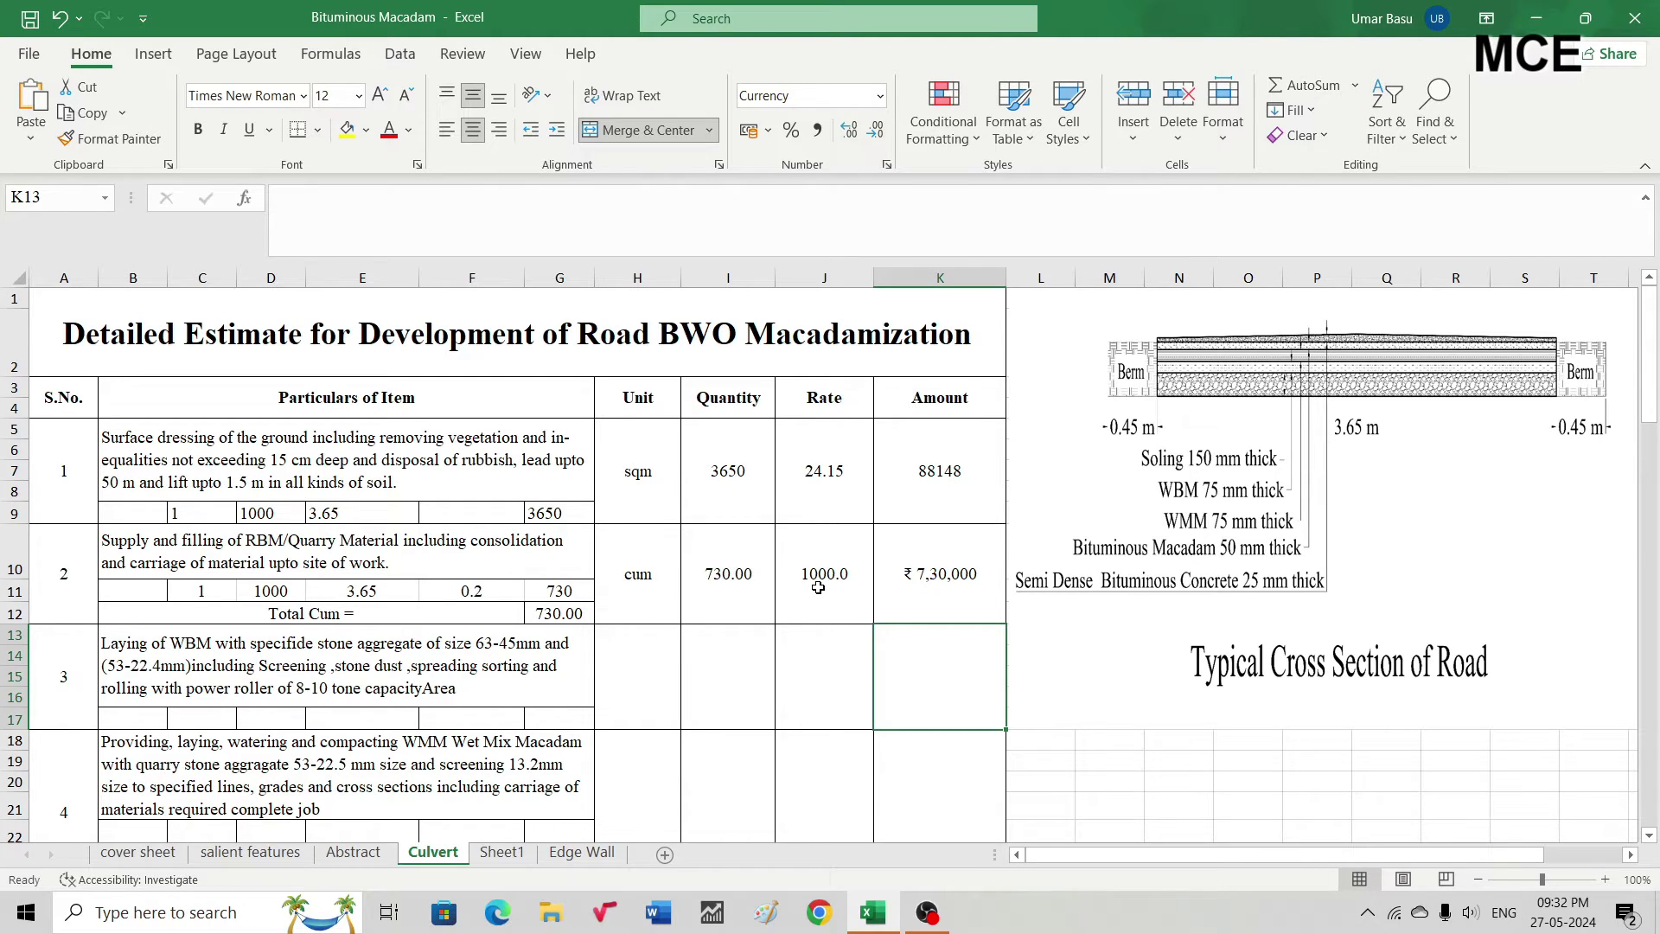
Enter the WBM laying measurements for item 3 in C17:F17: 1, 1000, 3.65 and 0.075
{"action": "scroll", "coordinate": [686, 604], "scroll_direction": "down", "scroll_amount": 2}
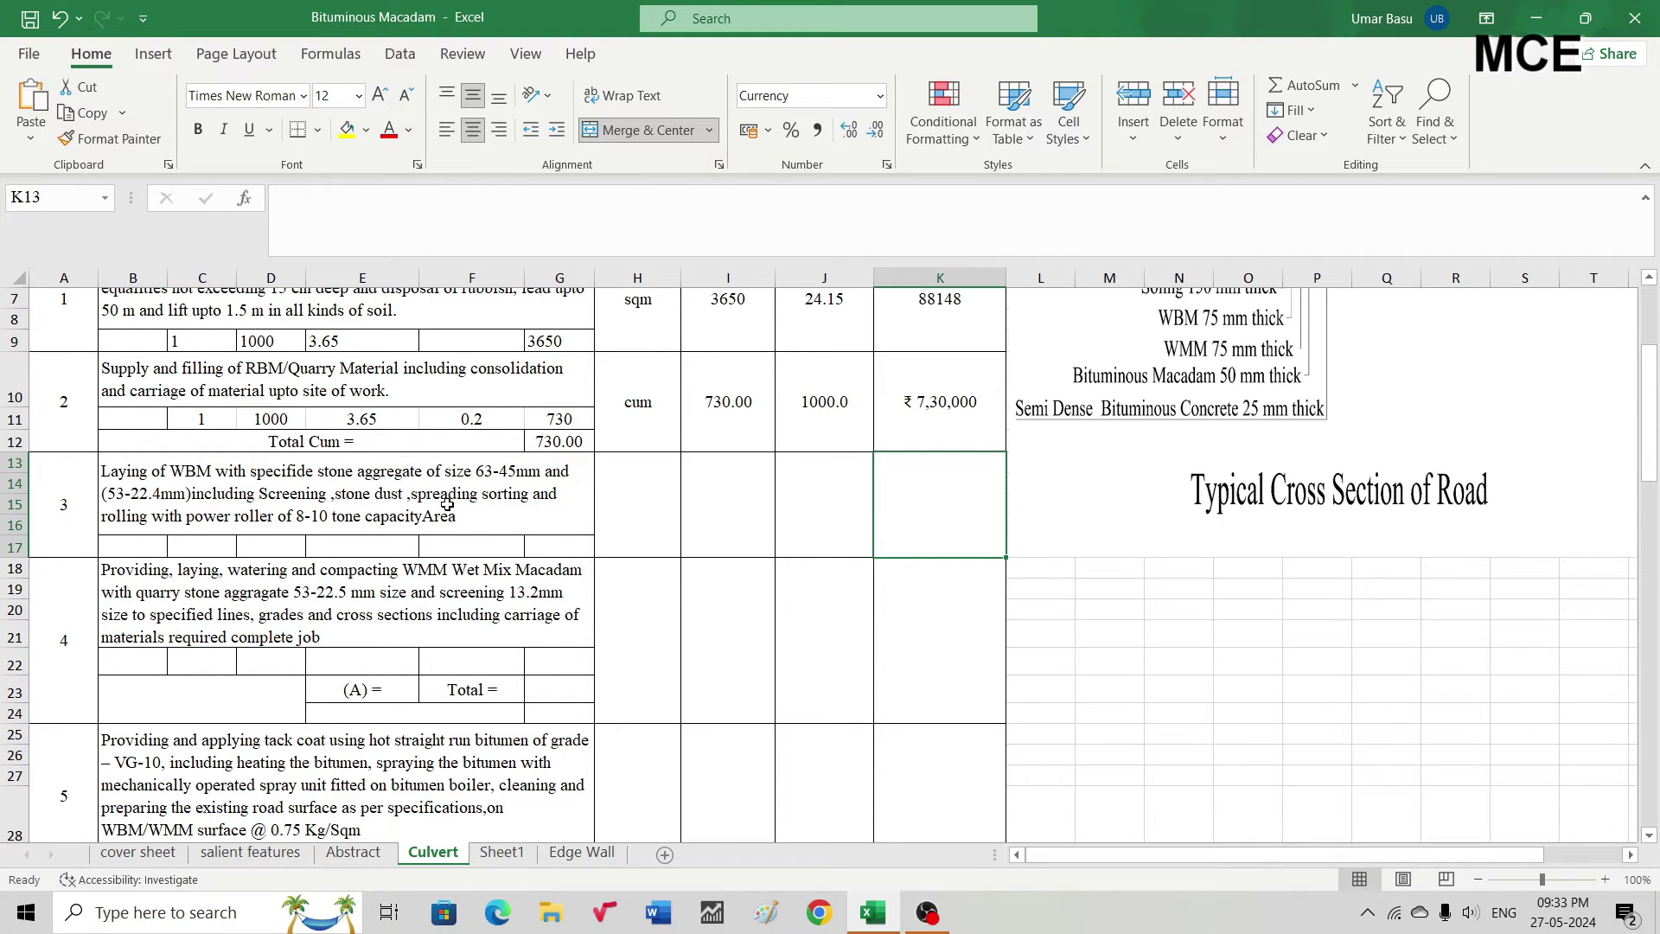
{"action": "scroll", "coordinate": [447, 504], "scroll_direction": "up", "scroll_amount": 2}
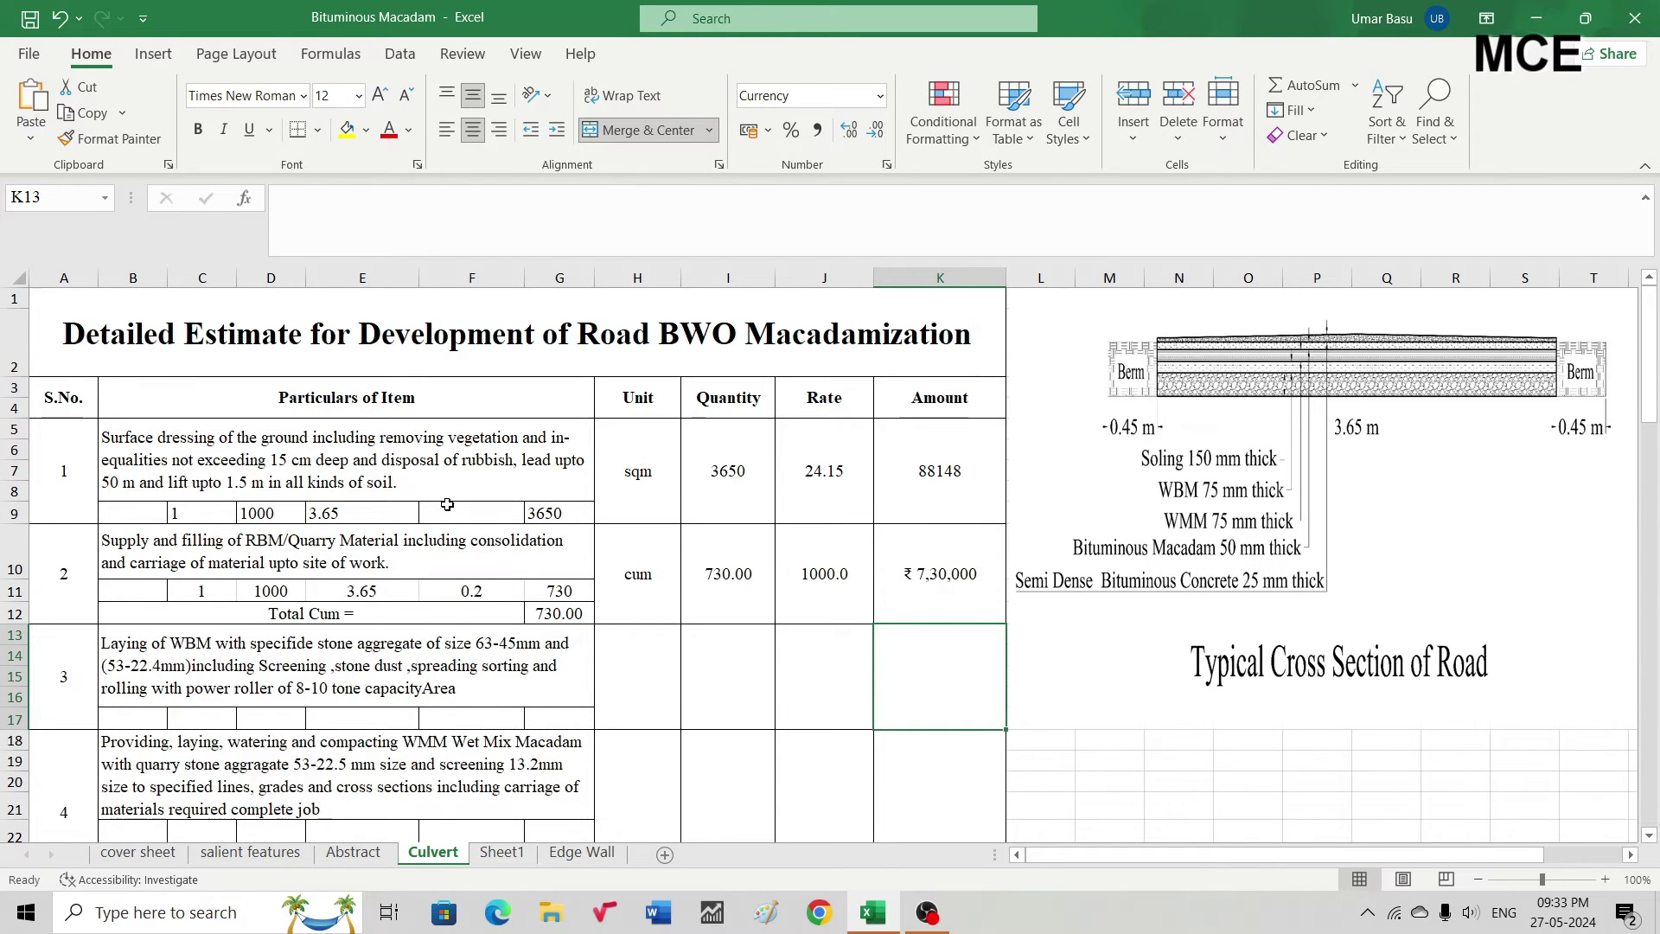
{"action": "left_click", "coordinate": [208, 725]}
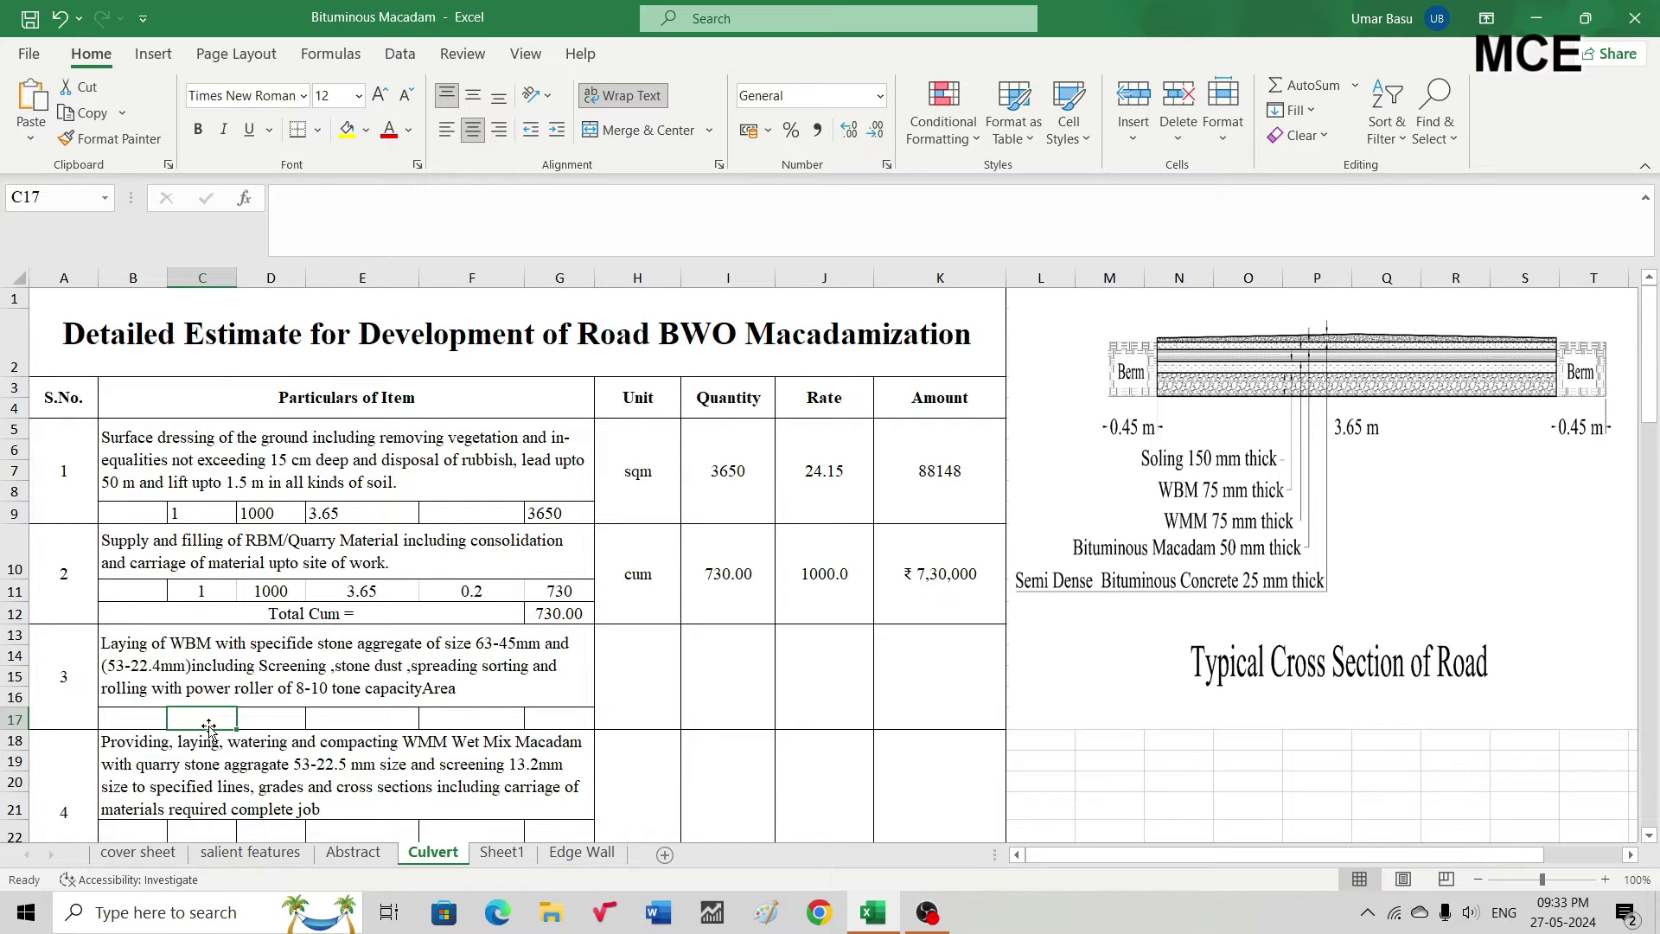
{"action": "type", "text": "1"}
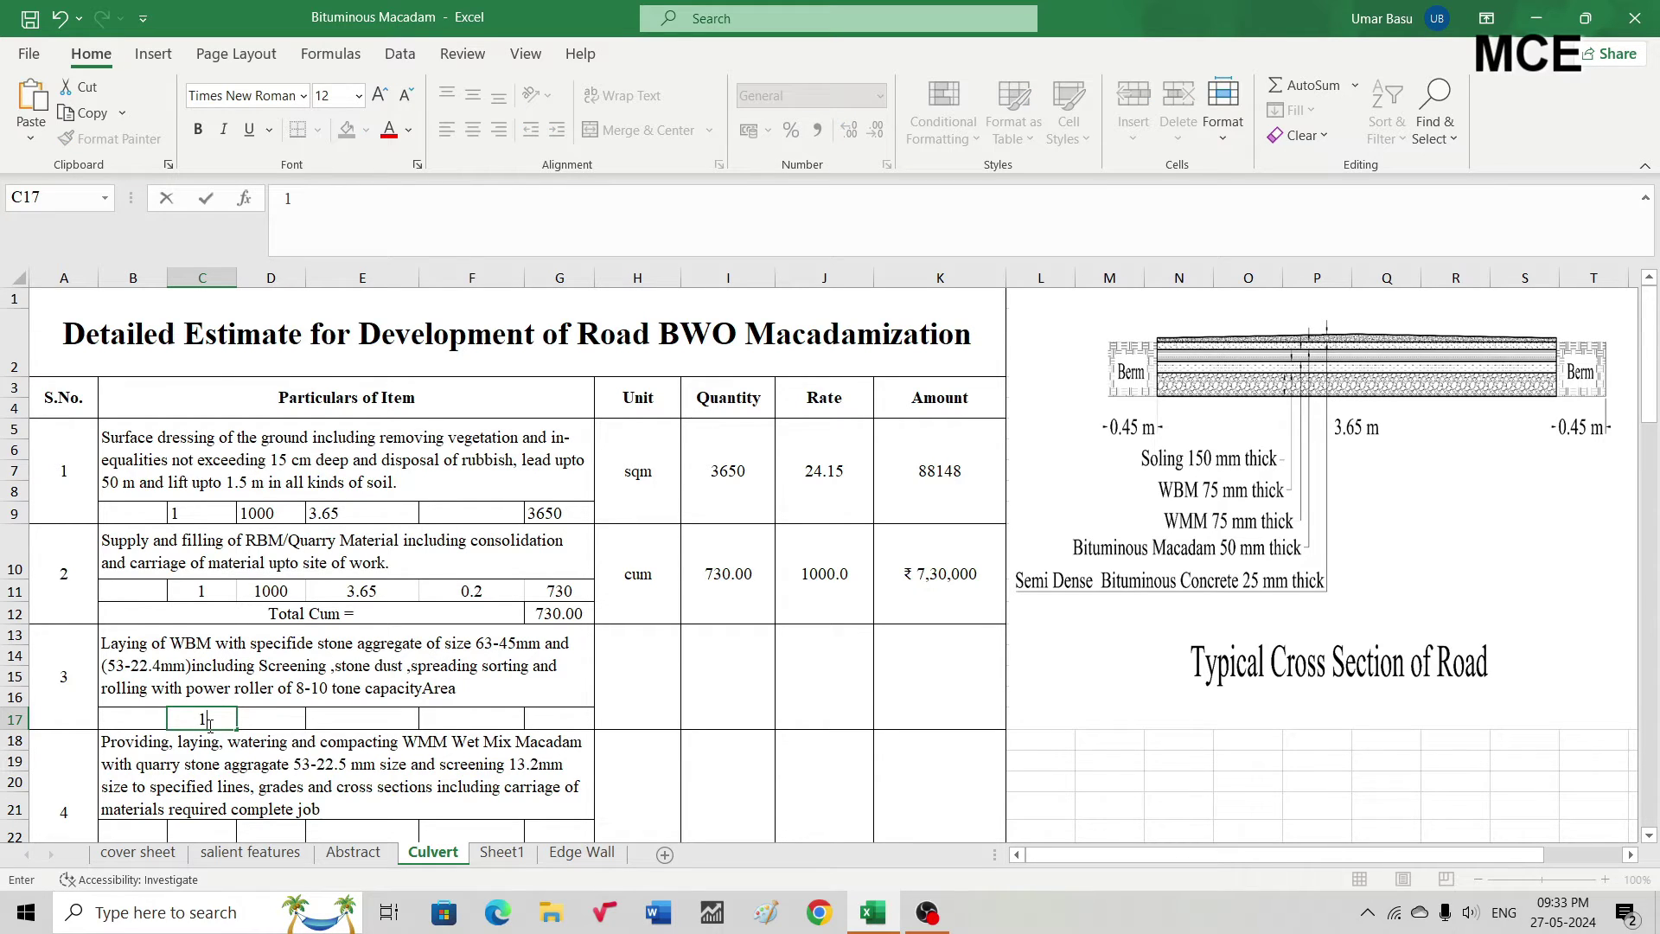
{"action": "key", "text": "Tab"}
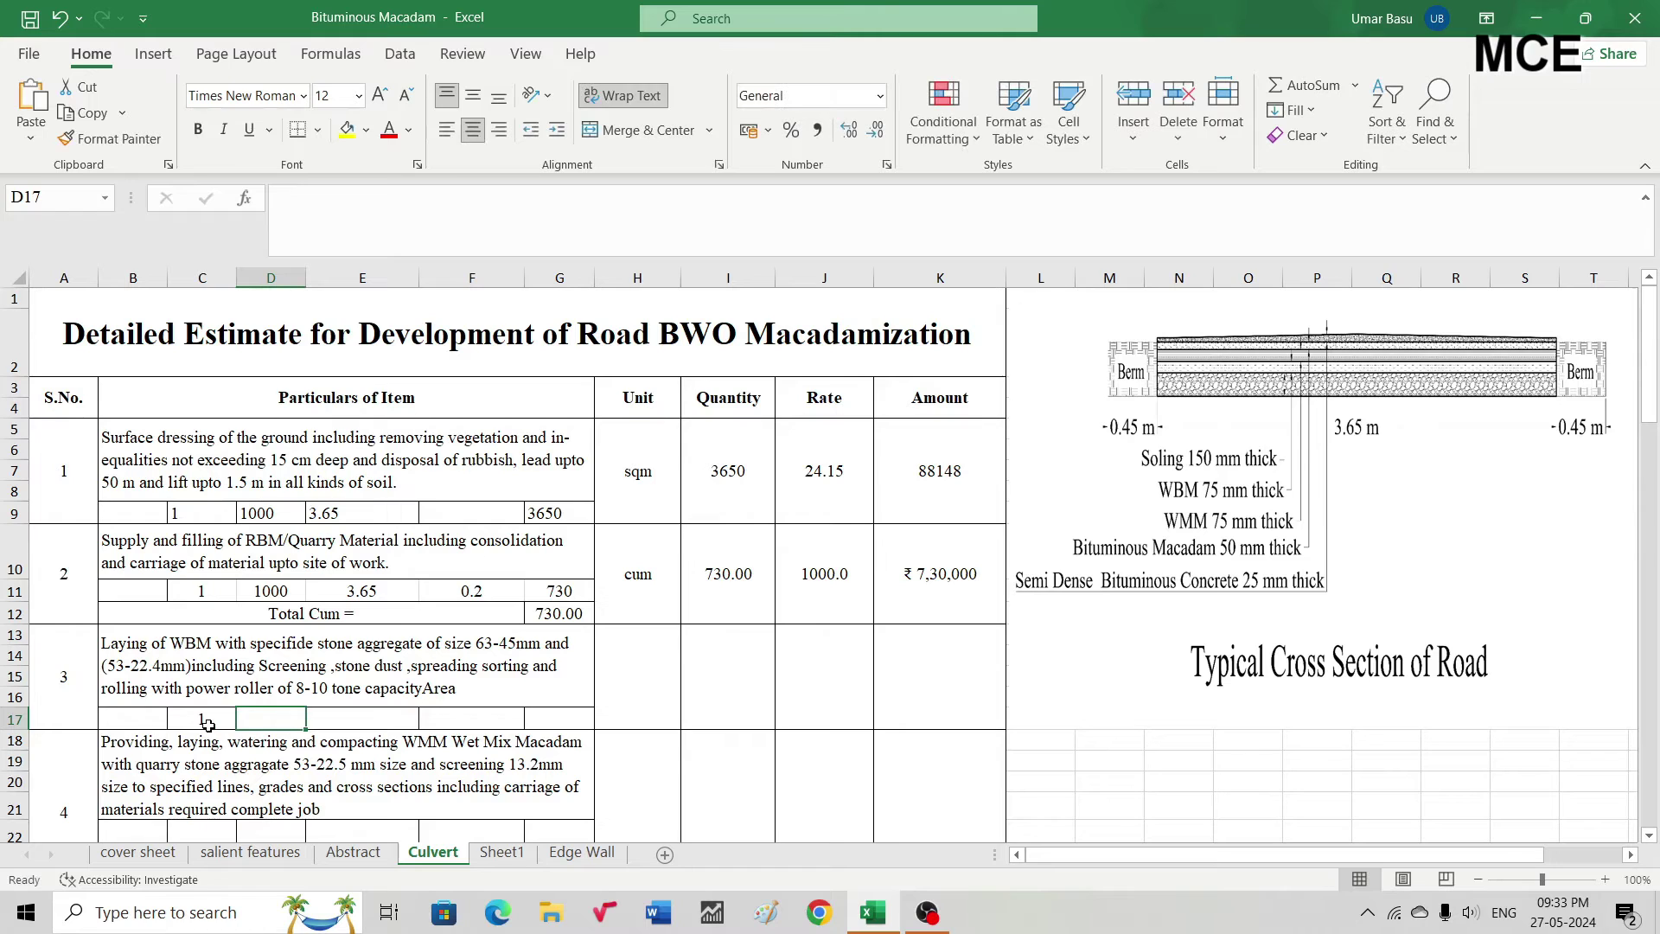
{"action": "type", "text": "1000"}
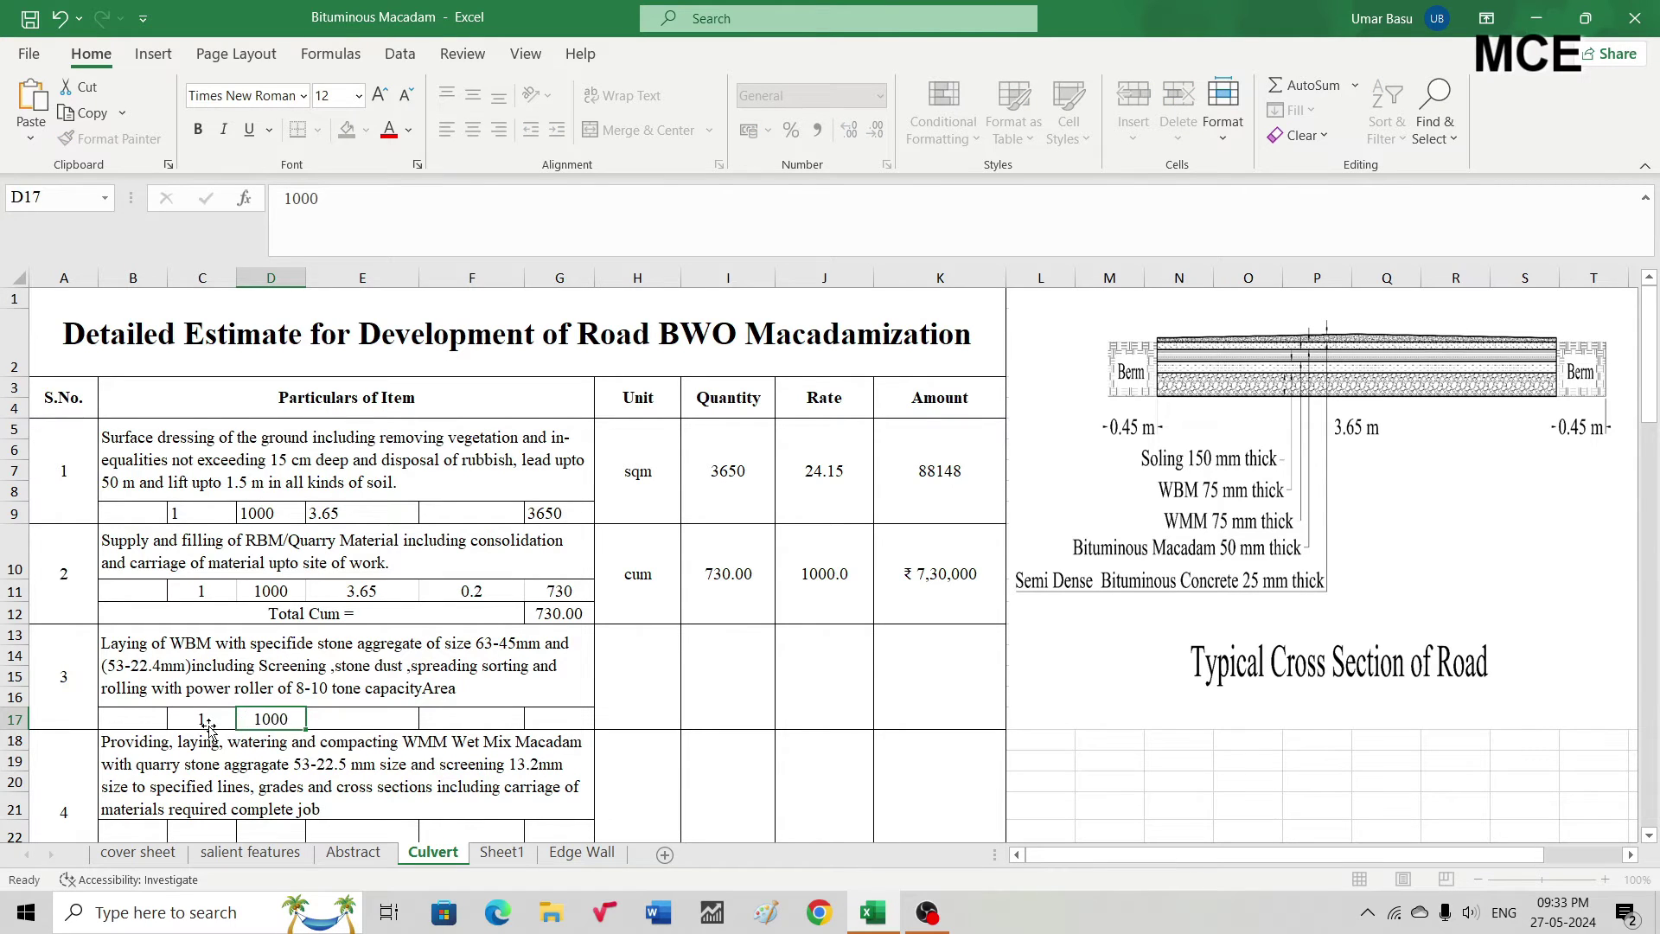
{"action": "key", "text": "Return"}
{"action": "left_click", "coordinate": [381, 722]}
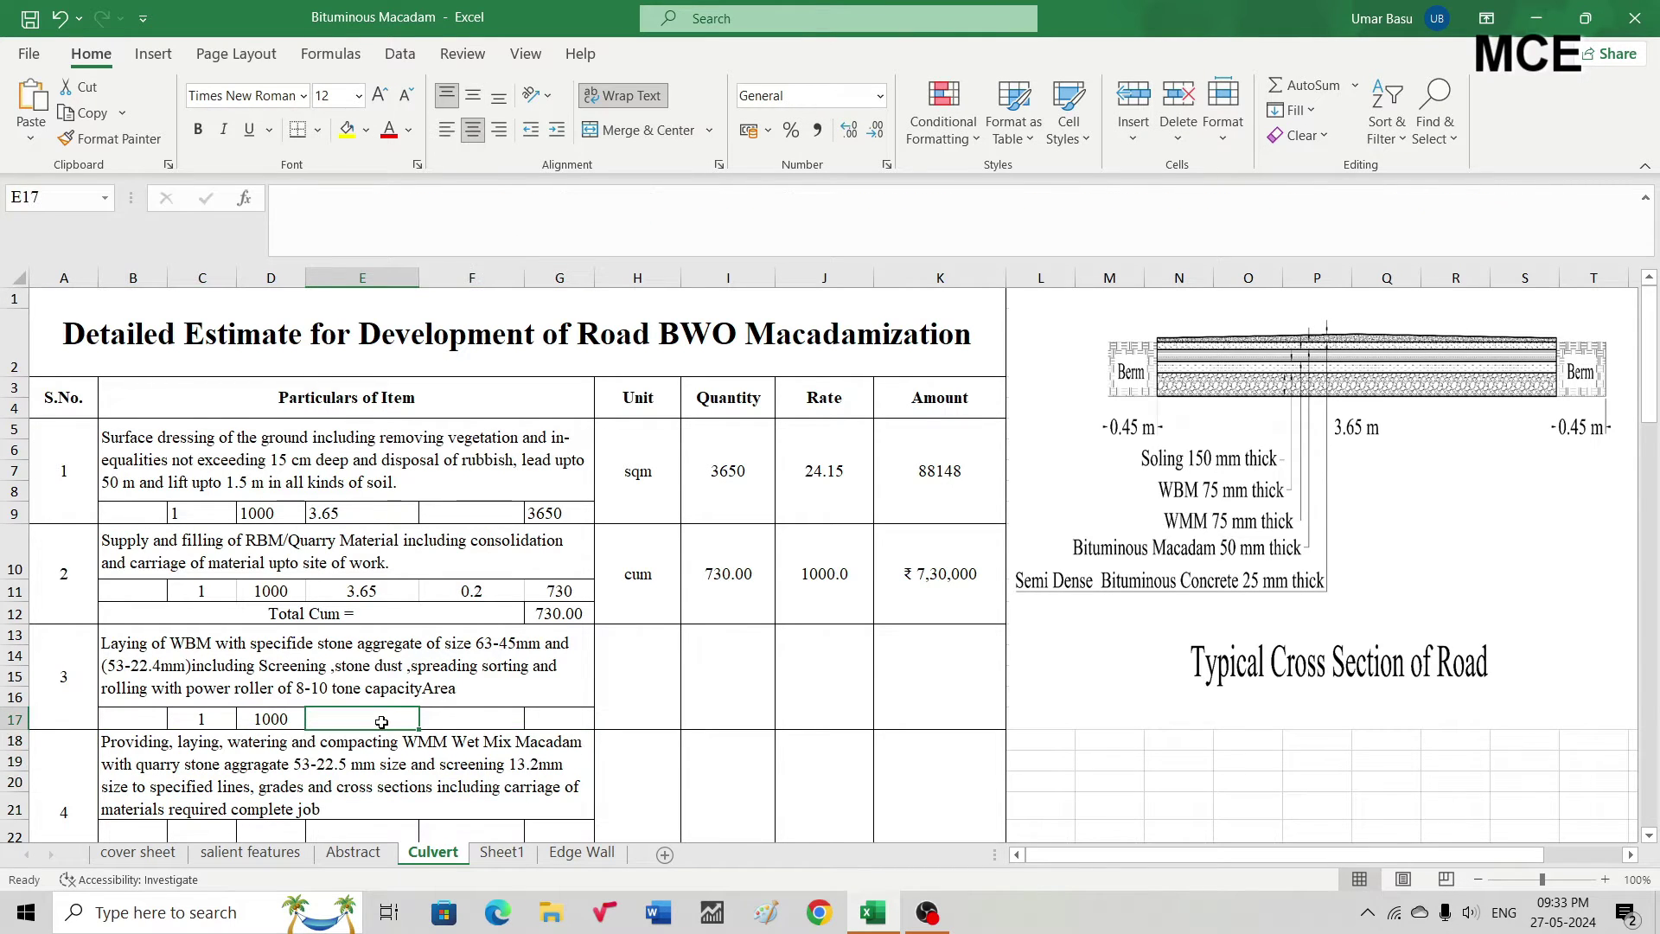
{"action": "type", "text": "3.65"}
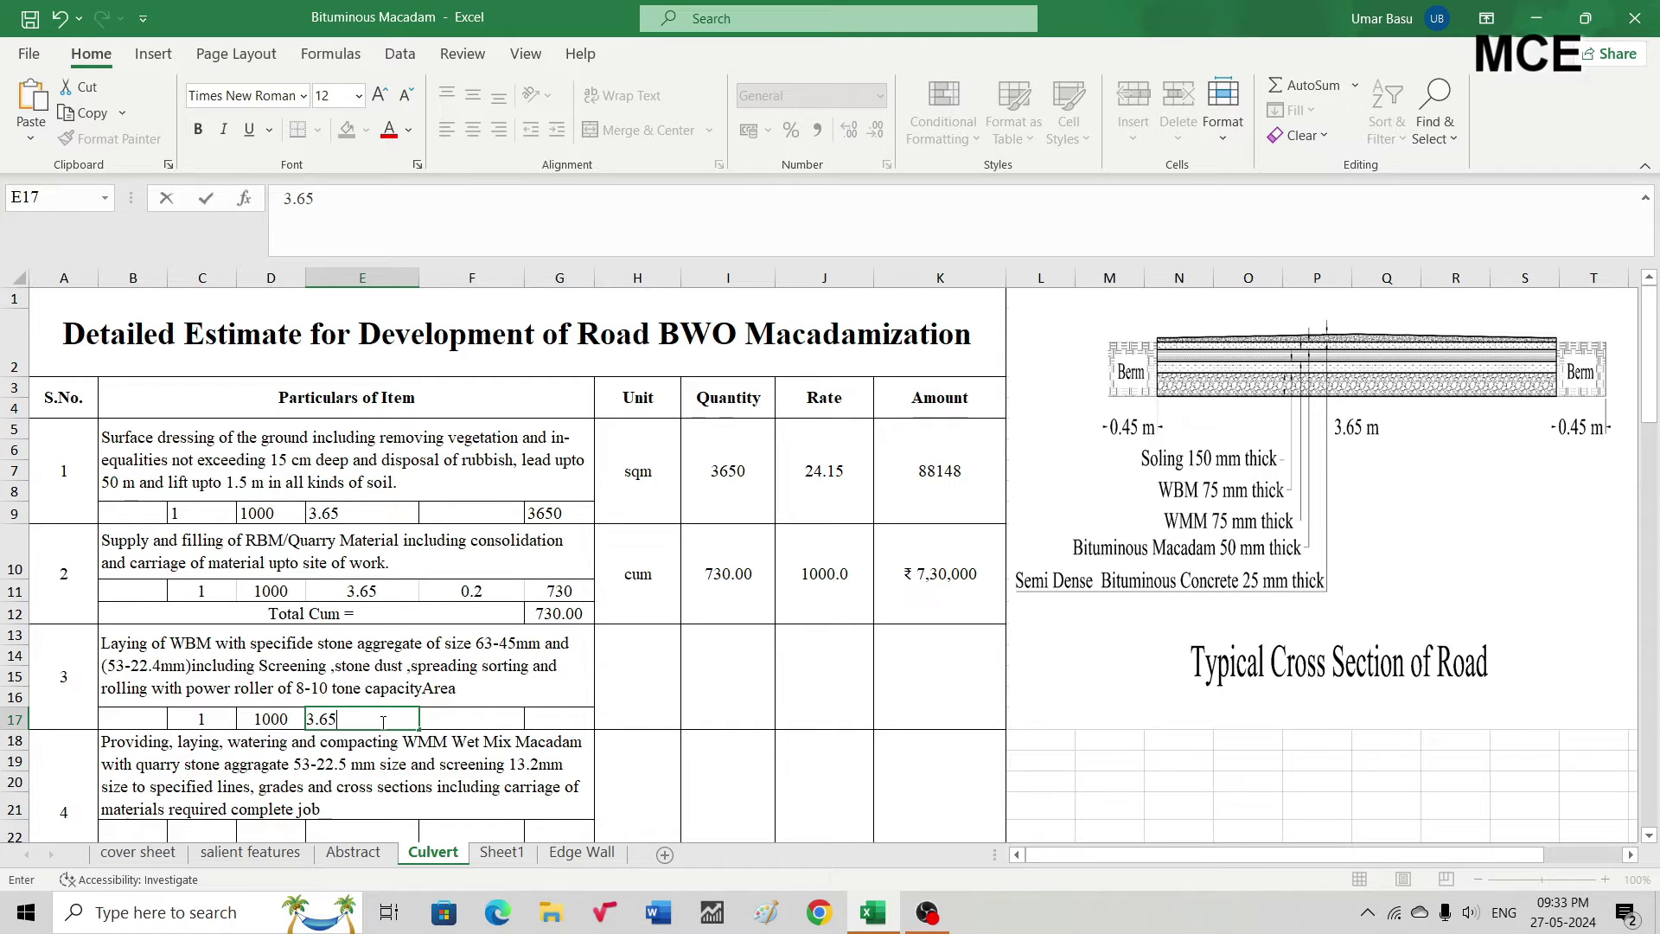
{"action": "key", "text": "Tab"}
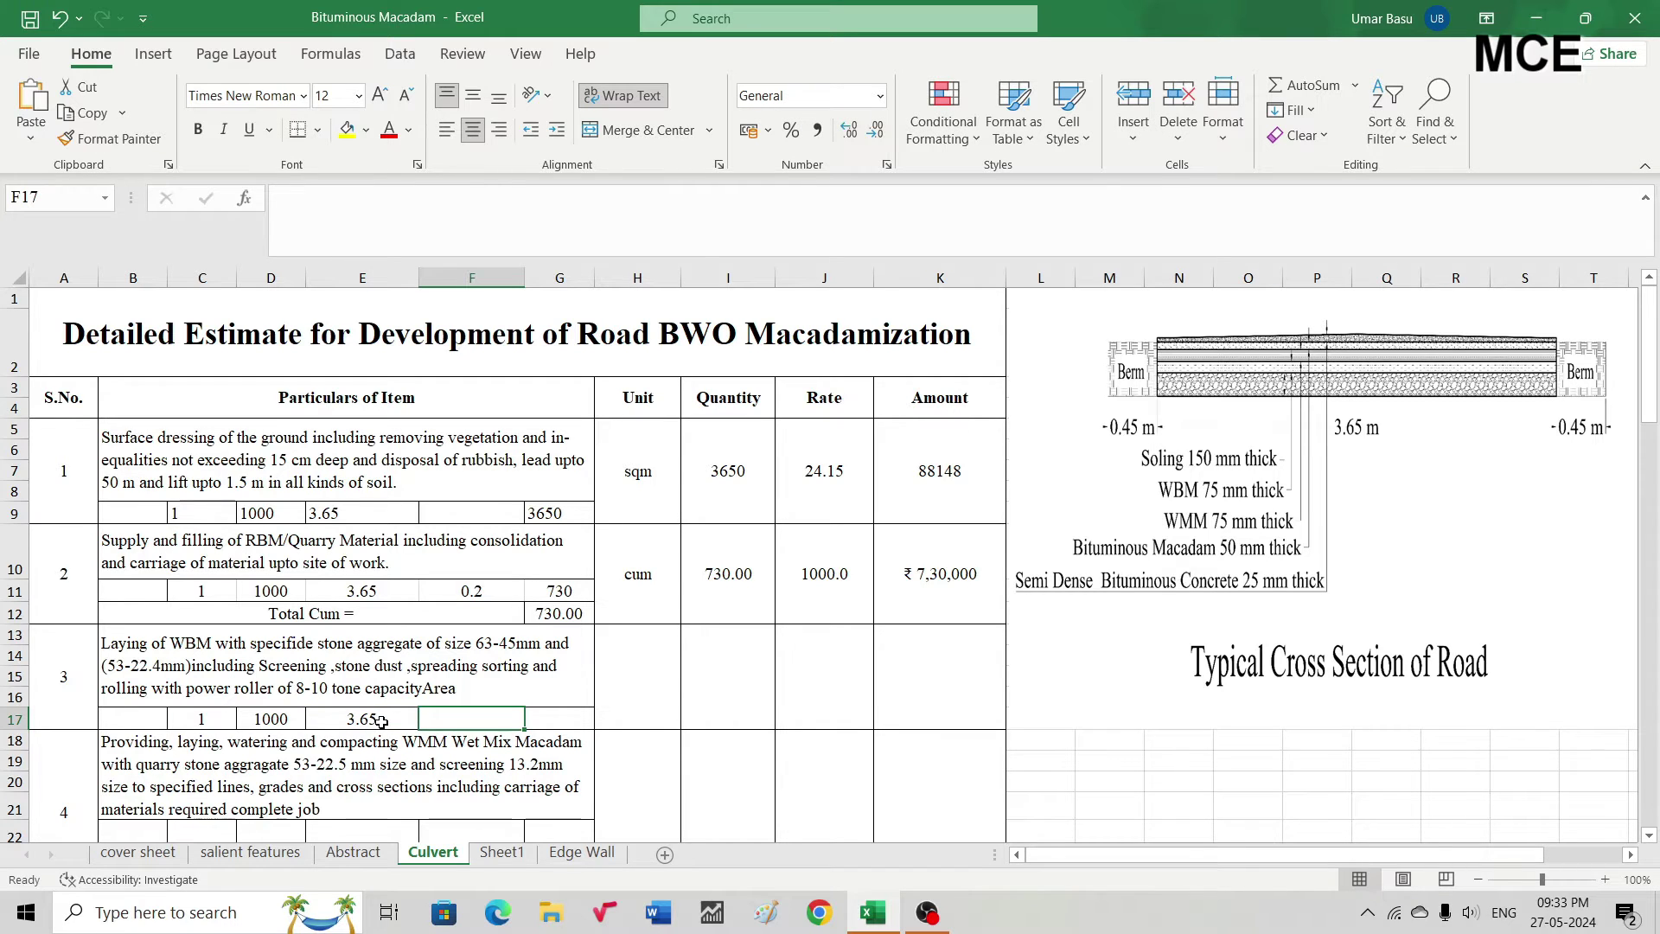
{"action": "type", "text": "0.075"}
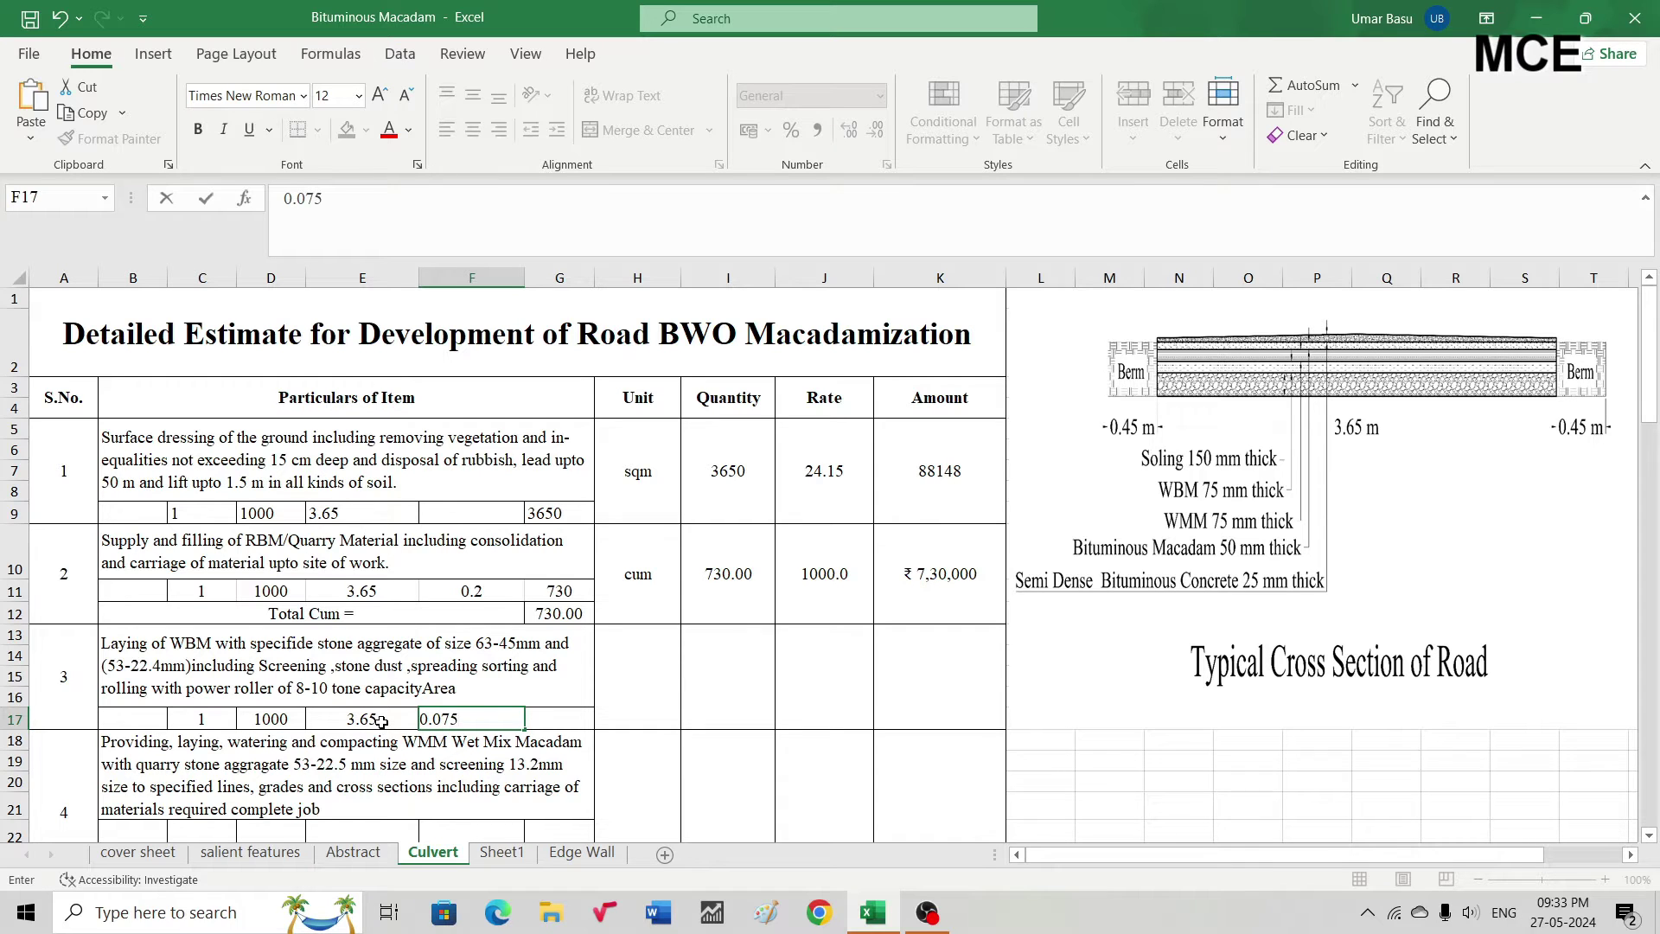
{"action": "key", "text": "Tab"}
Calculate the WBM volume for item 3 in G17 with the formula =C17*D17*E17*F17
{"action": "type", "text": "="}
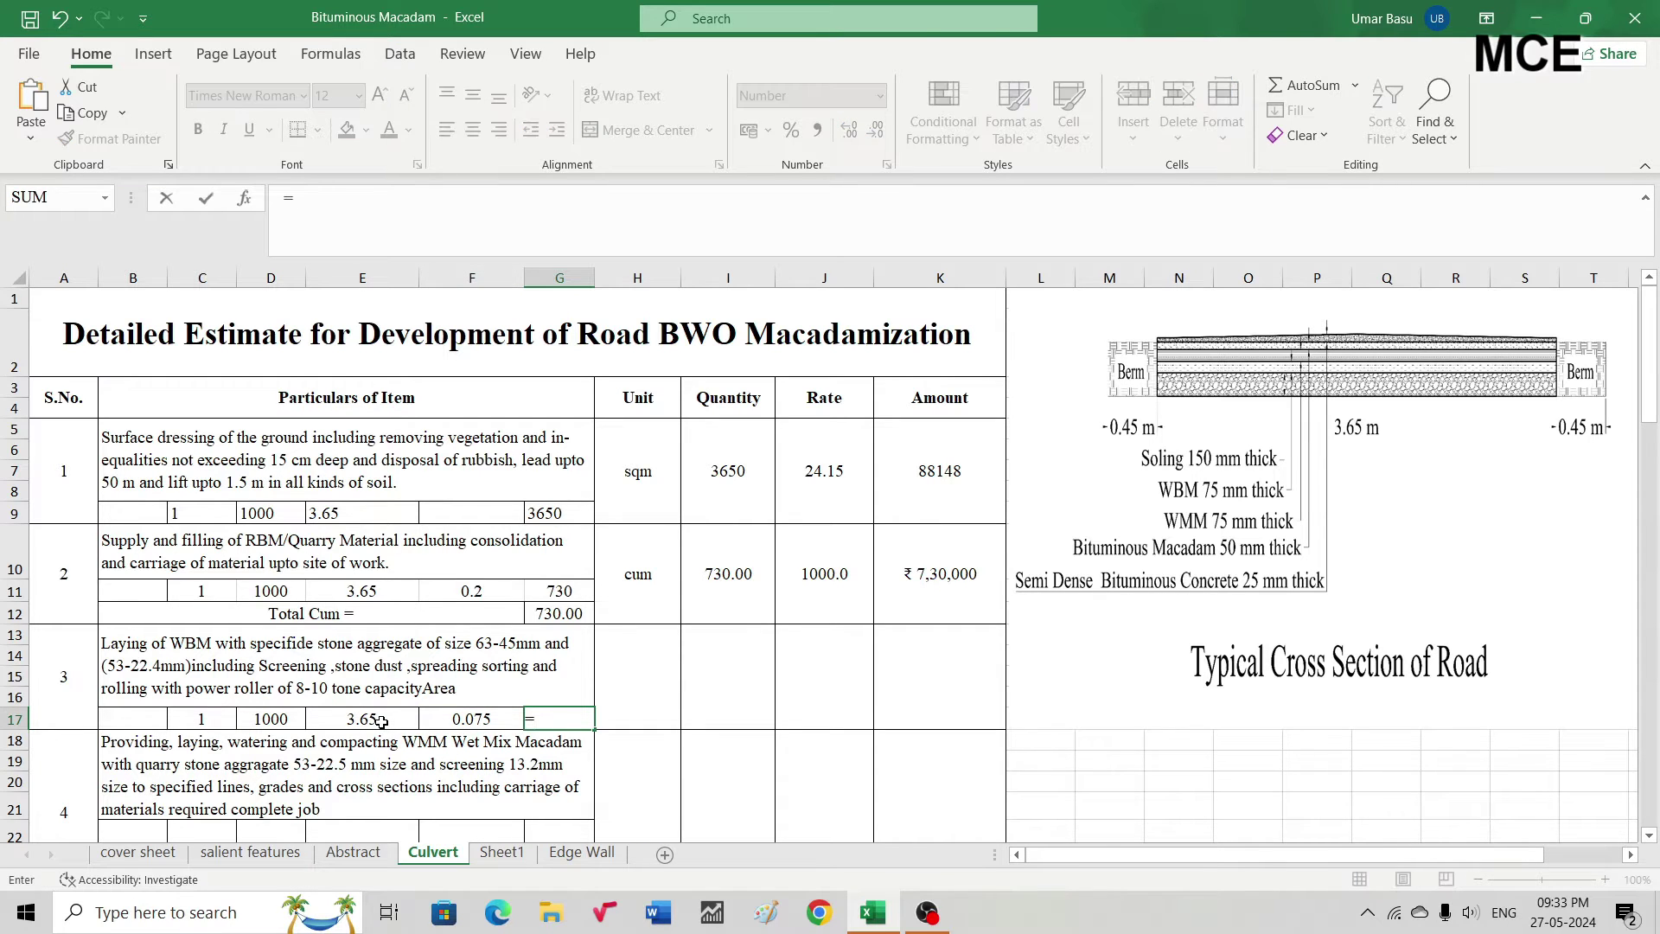
{"action": "left_click", "coordinate": [203, 718]}
{"action": "type", "text": "*"}
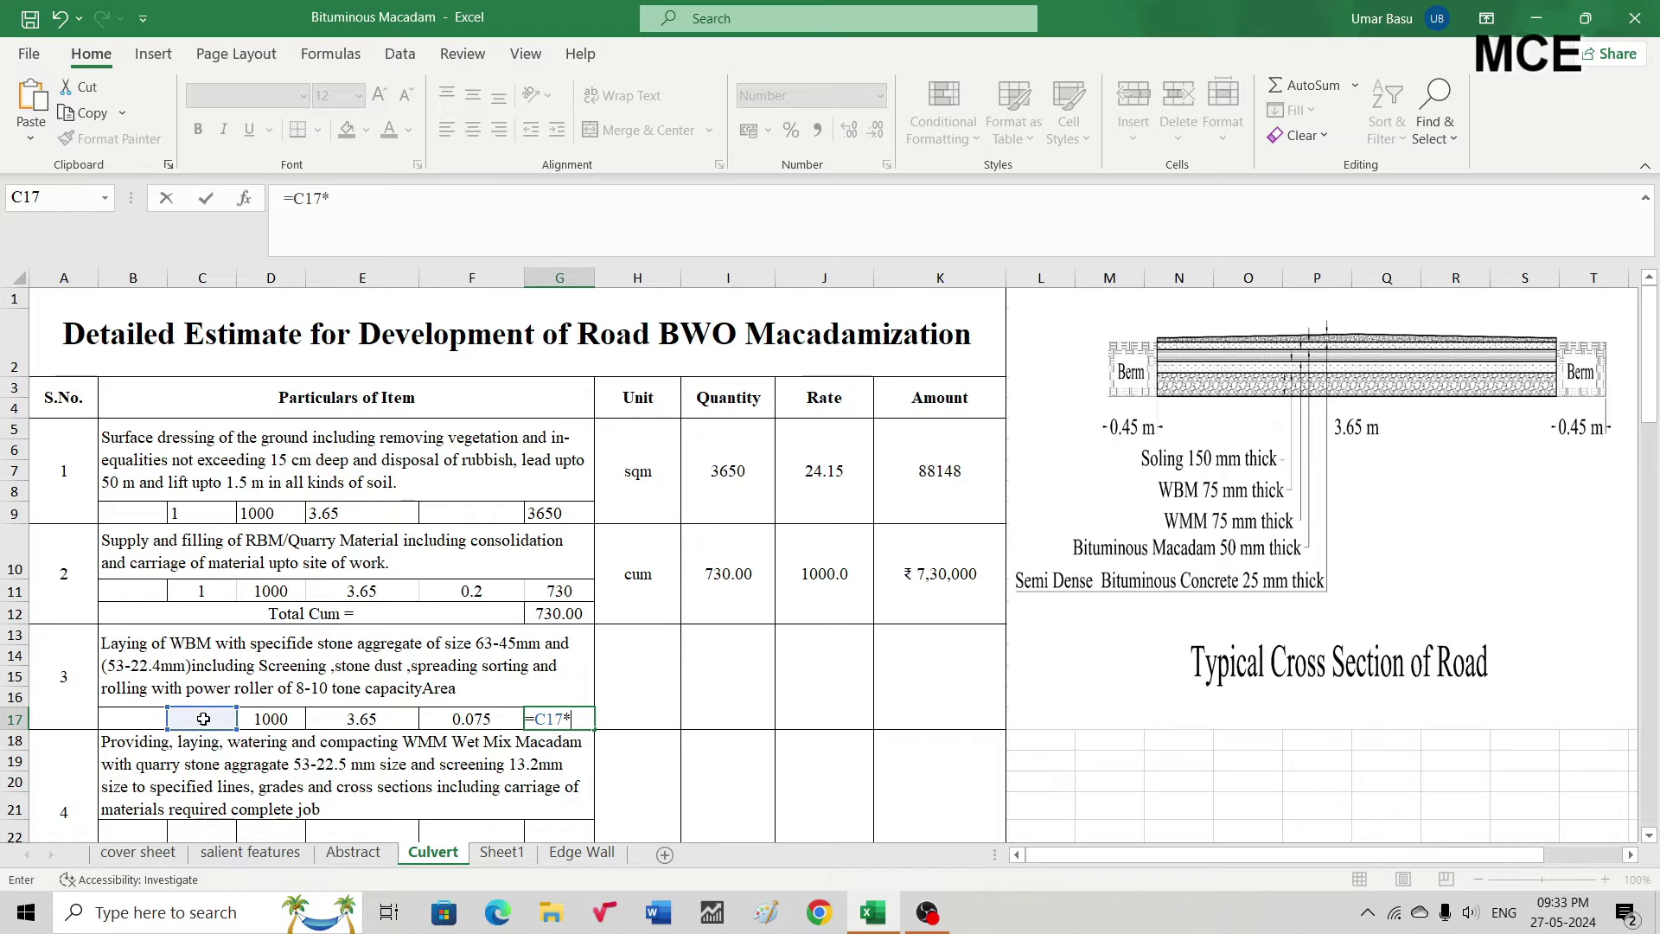
{"action": "left_click", "coordinate": [262, 719]}
{"action": "type", "text": "*"}
{"action": "left_click", "coordinate": [341, 717]}
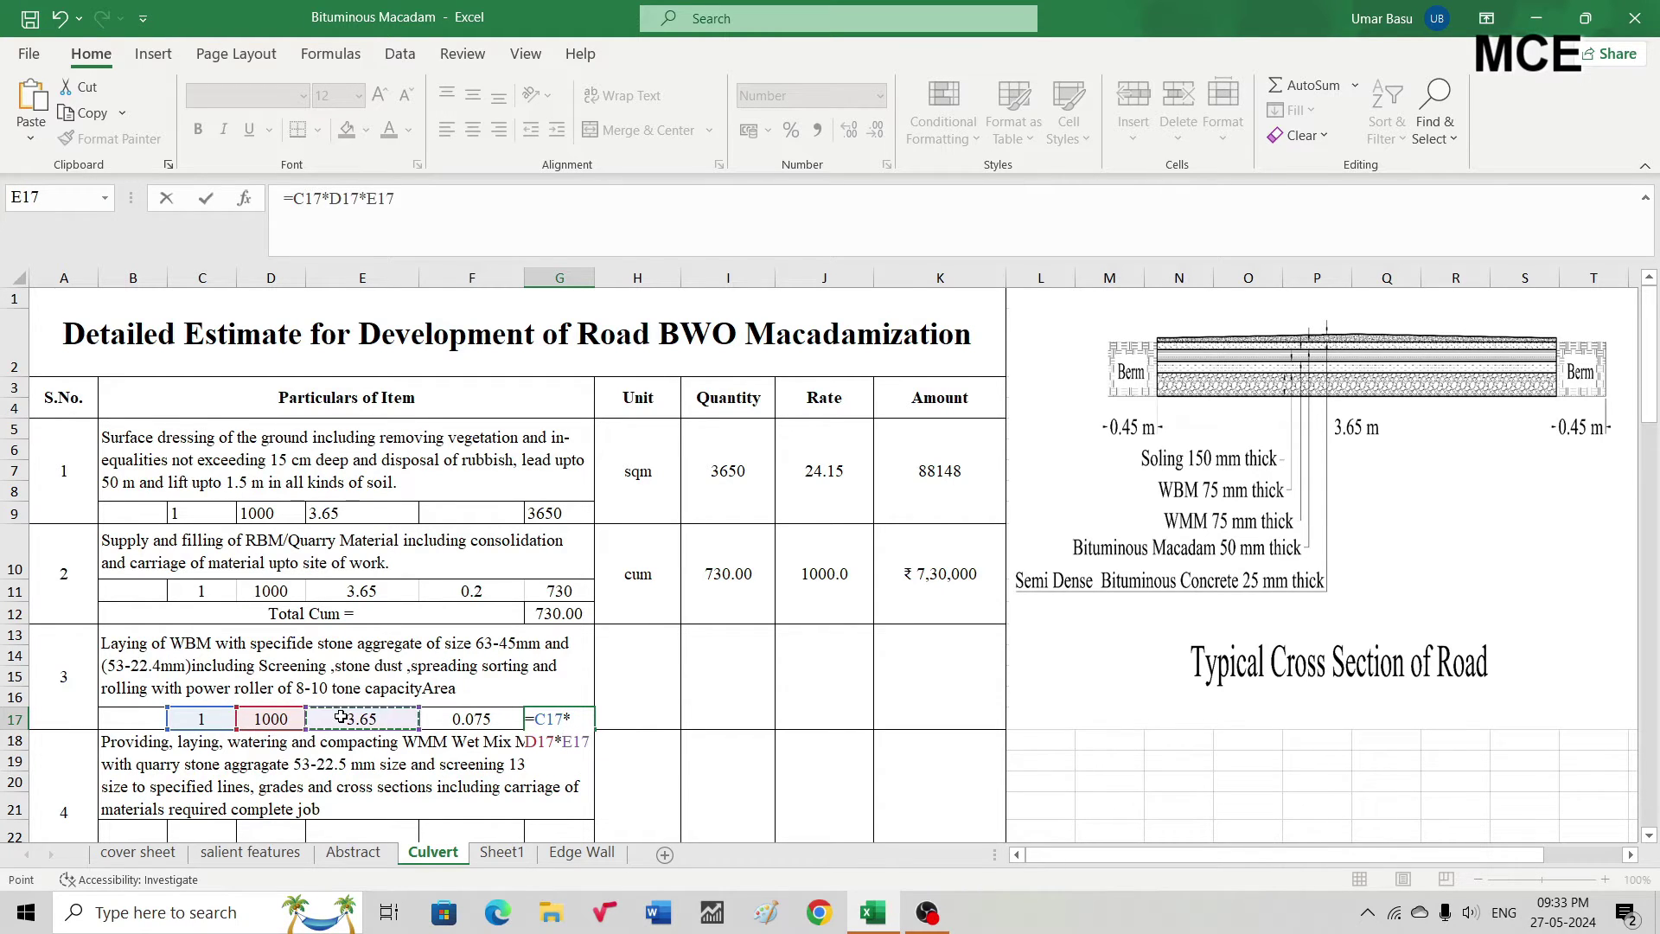
{"action": "type", "text": "*"}
{"action": "left_click", "coordinate": [482, 717]}
{"action": "key", "text": "Return"}
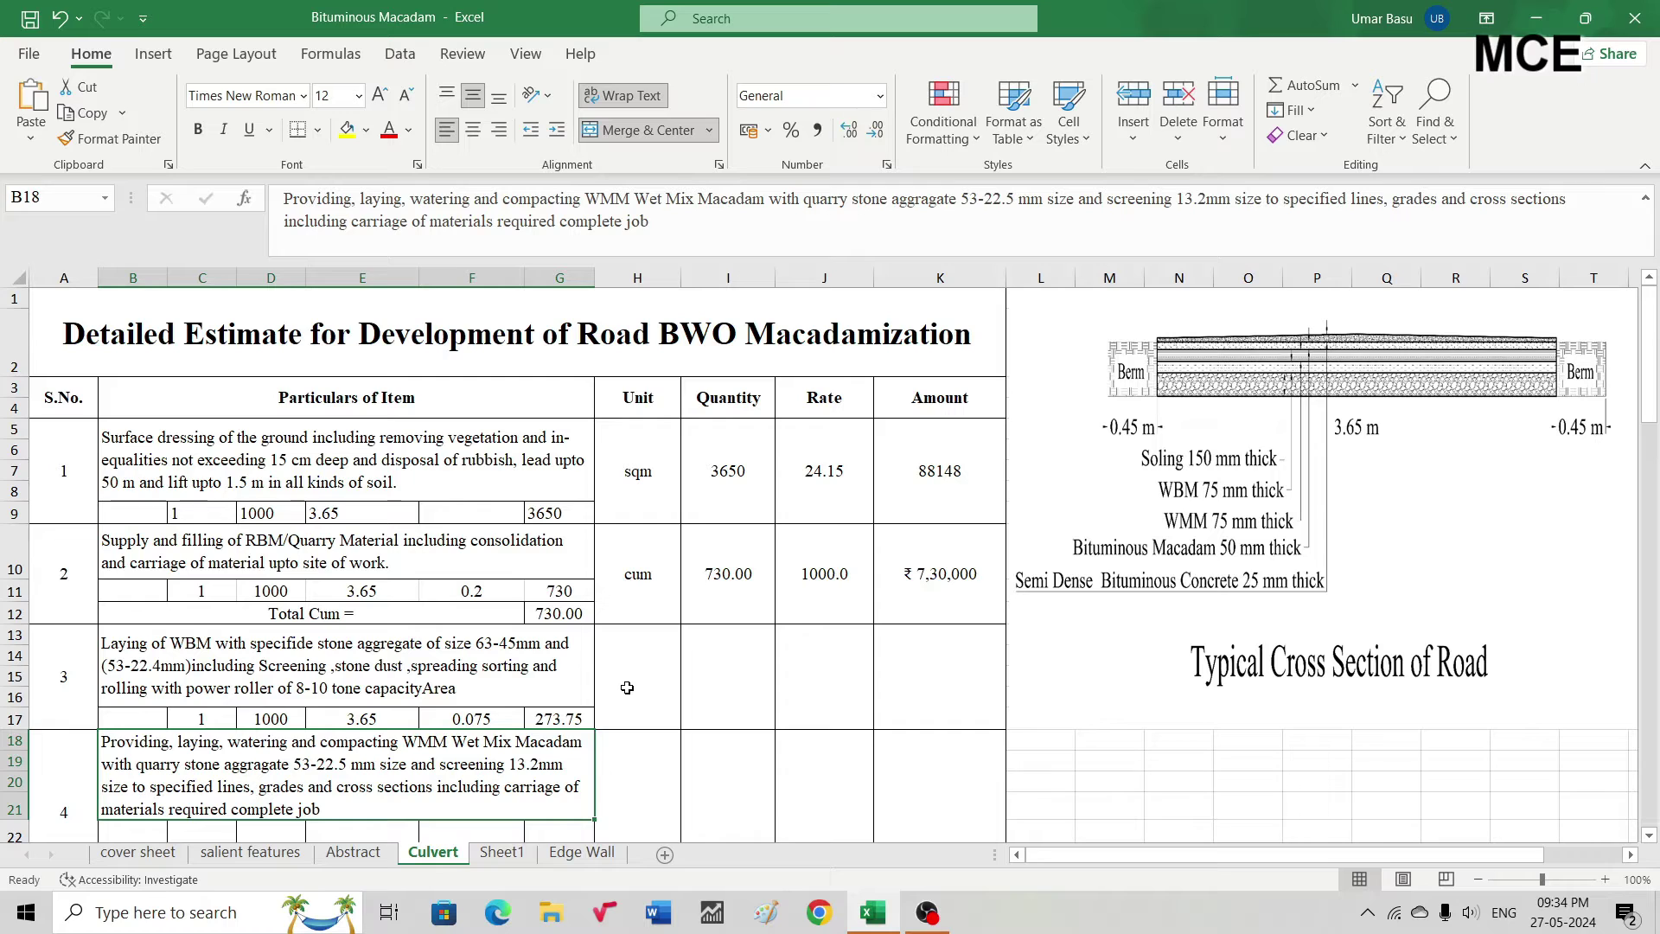
{"action": "double_click", "coordinate": [570, 720]}
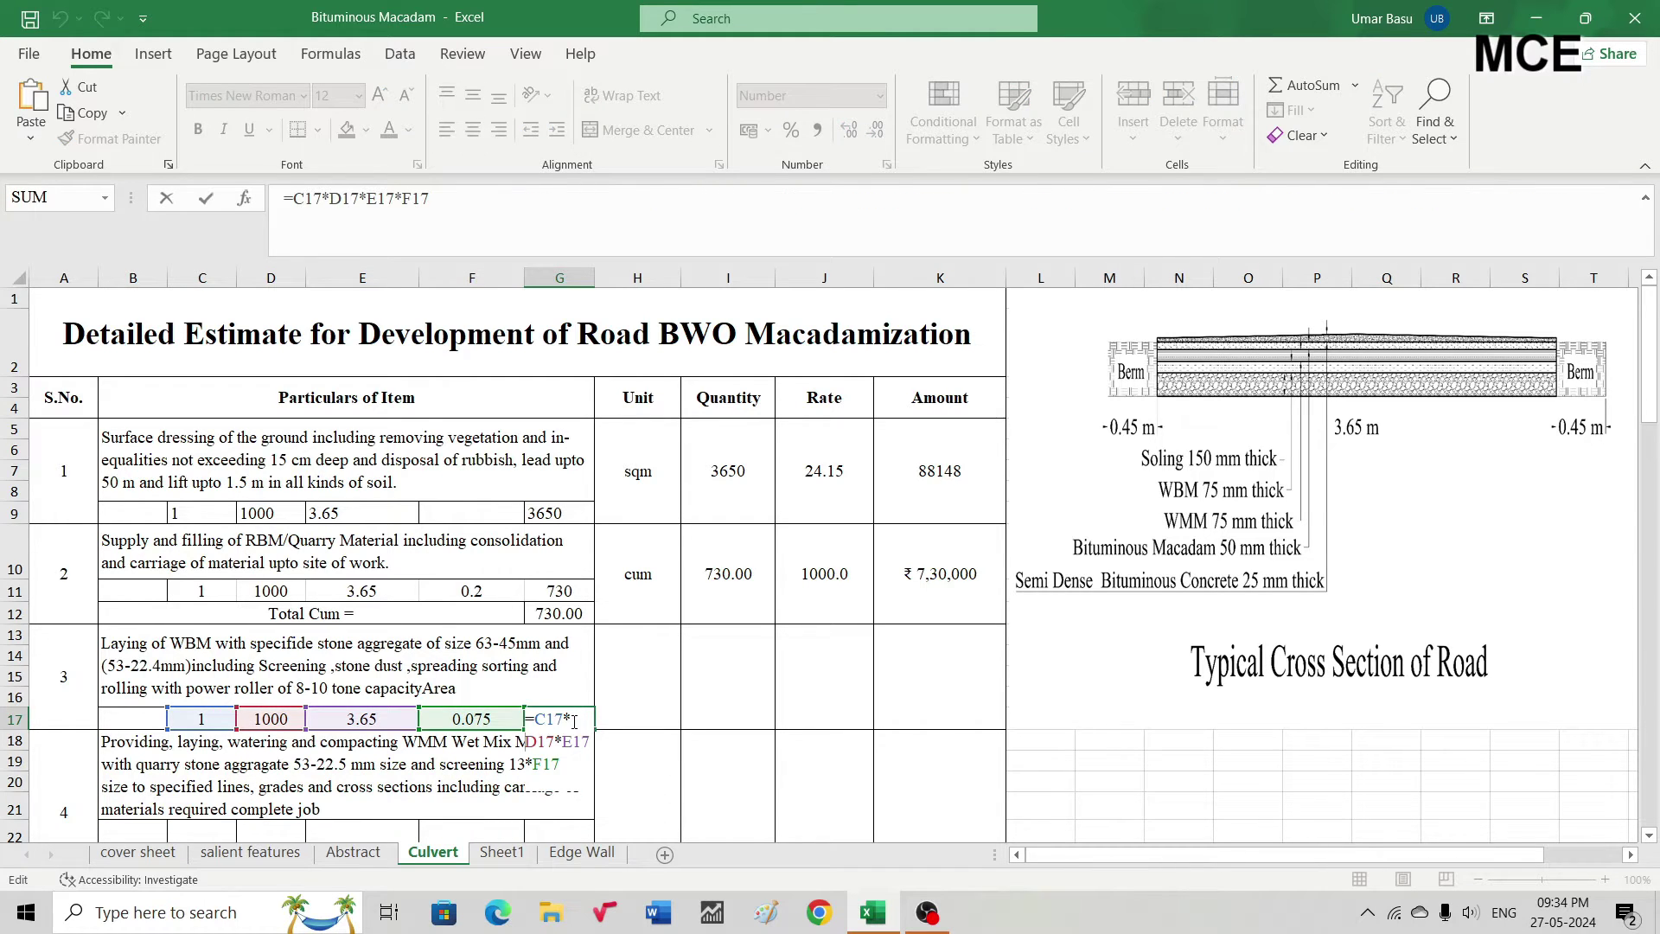
{"action": "key", "text": "Escape"}
Enter cum as the unit for item 3 and link its quantity in I13 to the volume with =G17
{"action": "left_click", "coordinate": [644, 687]}
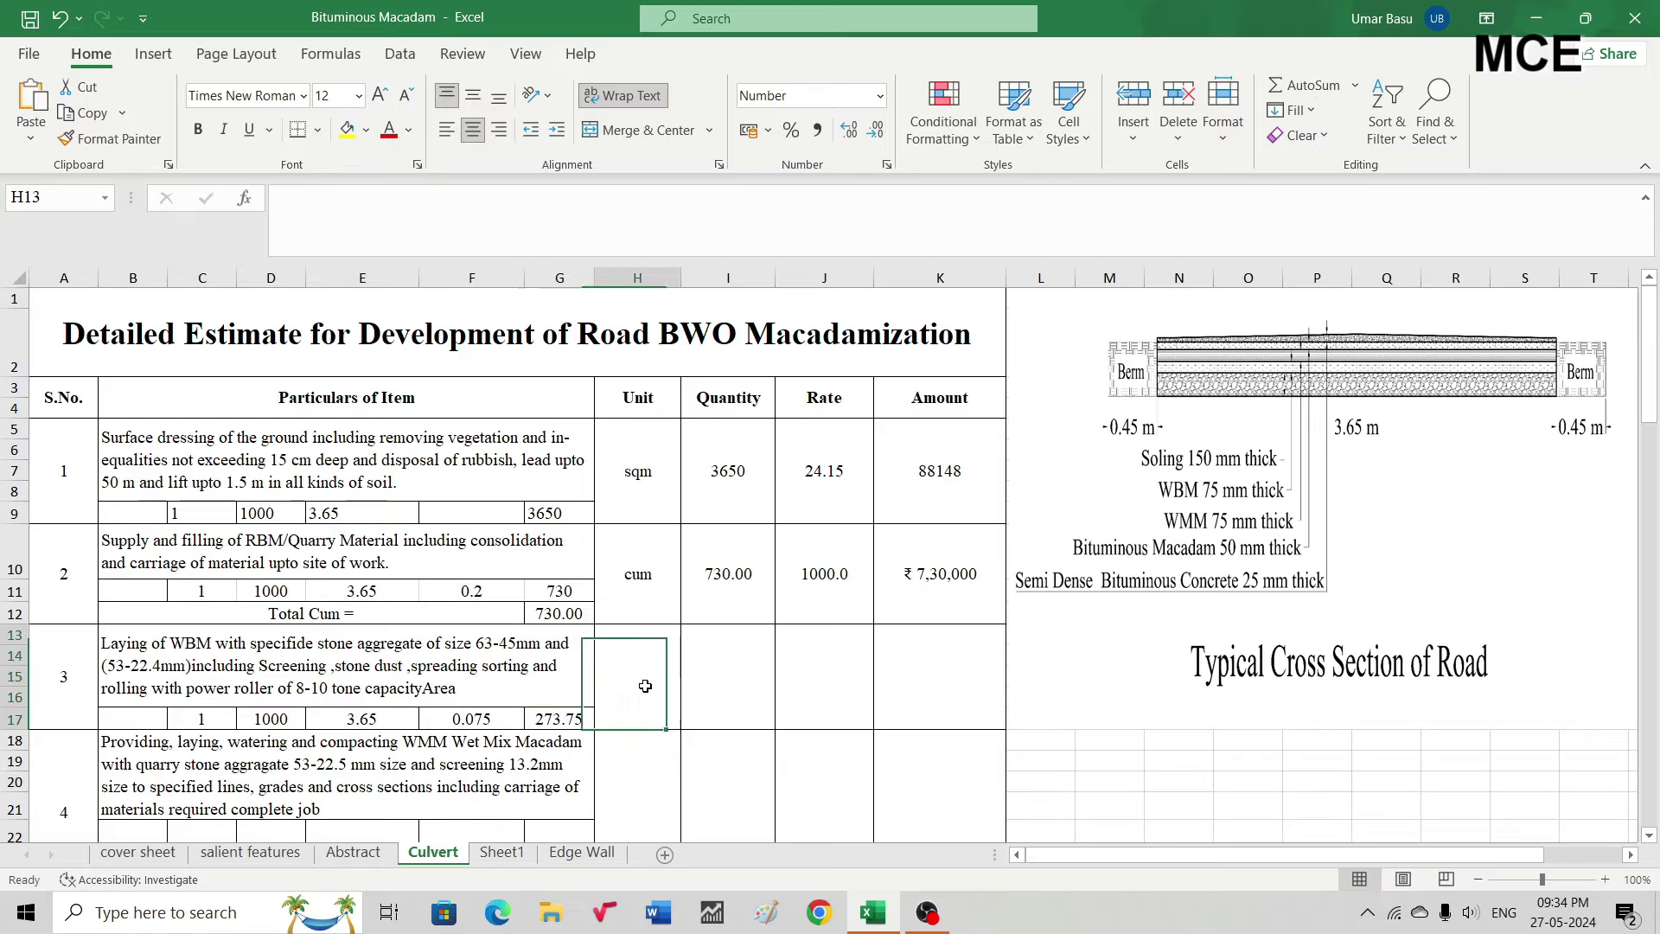
{"action": "type", "text": "cum"}
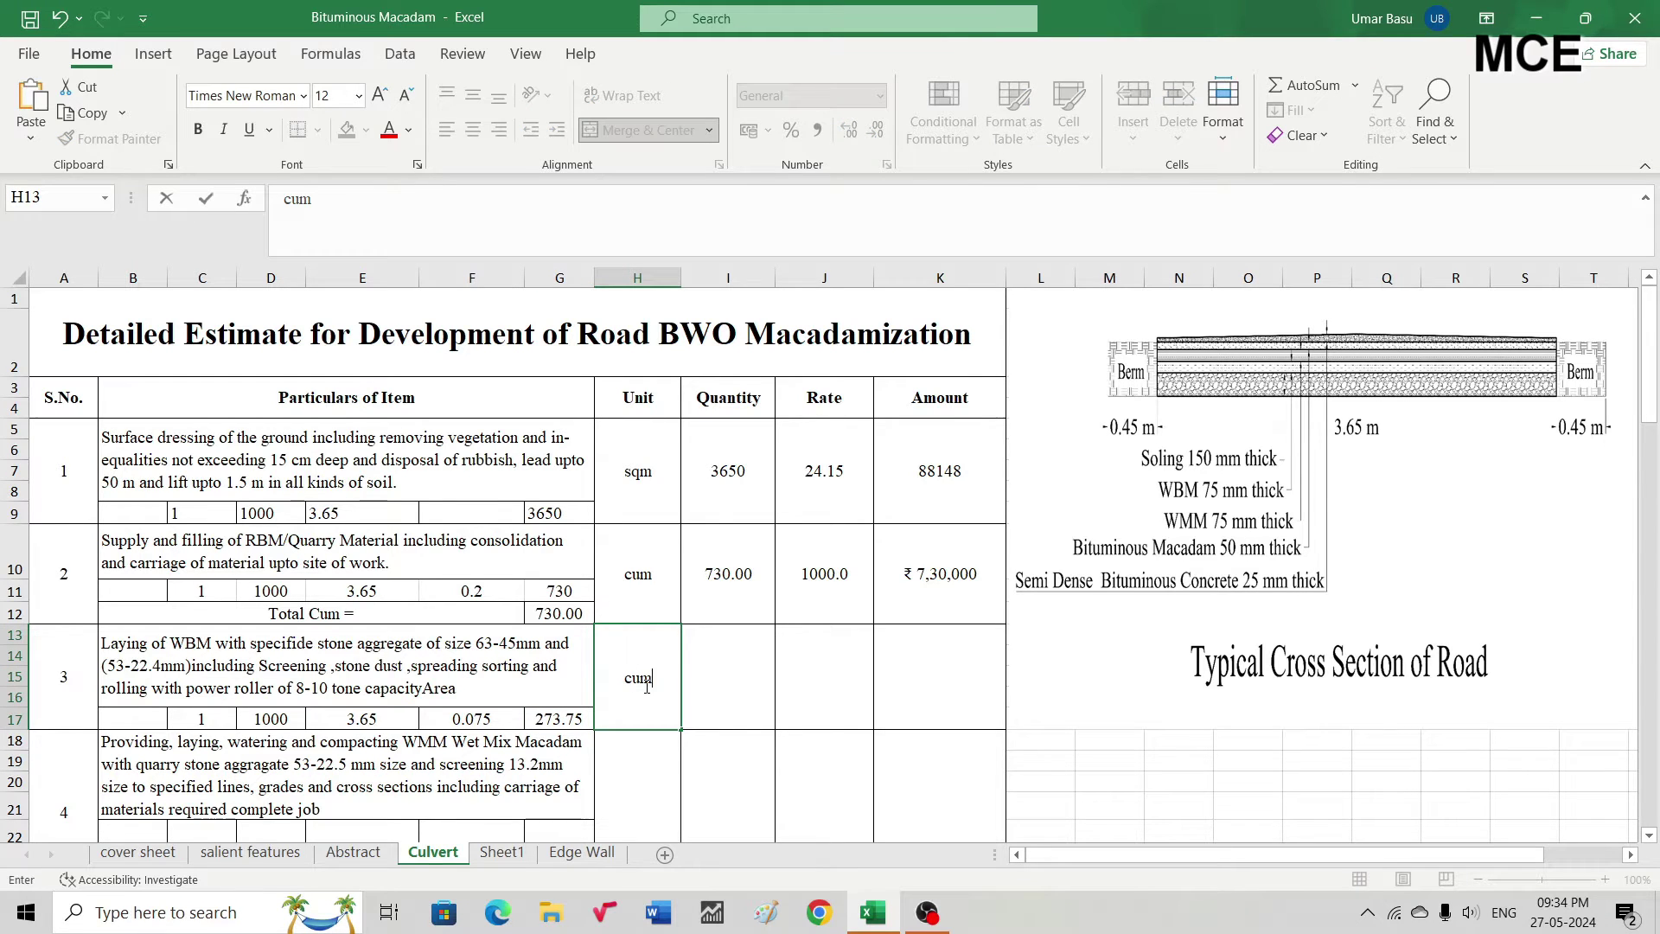
{"action": "key", "text": "Return"}
{"action": "left_click", "coordinate": [716, 679]}
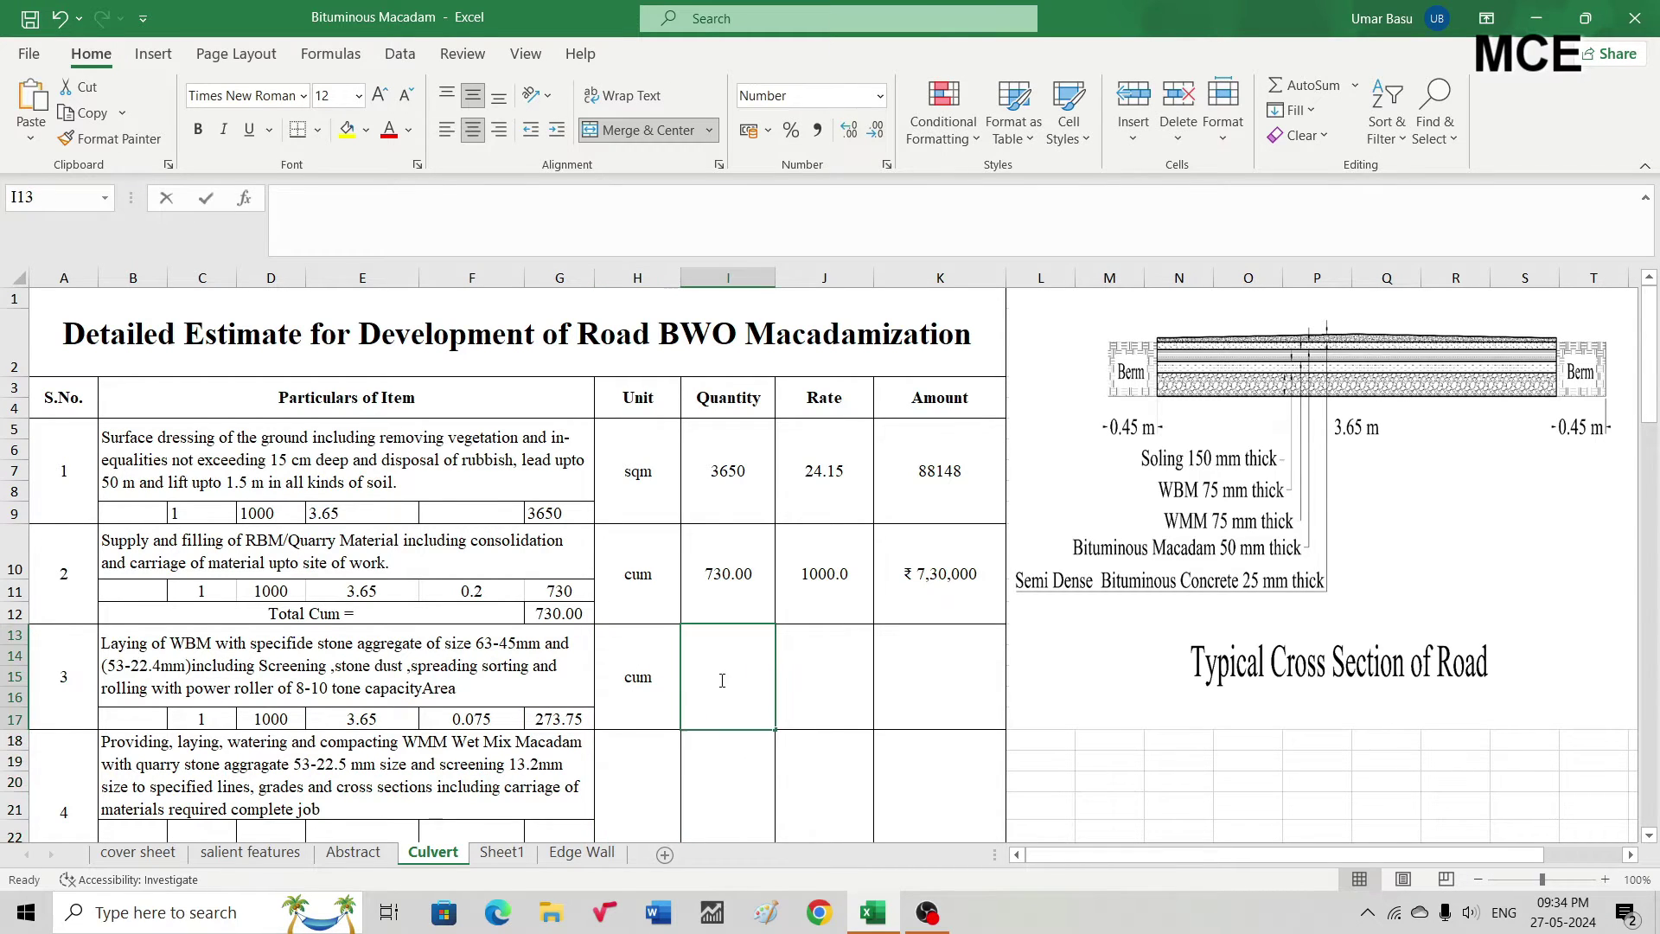
{"action": "type", "text": "="}
{"action": "left_click", "coordinate": [562, 717]}
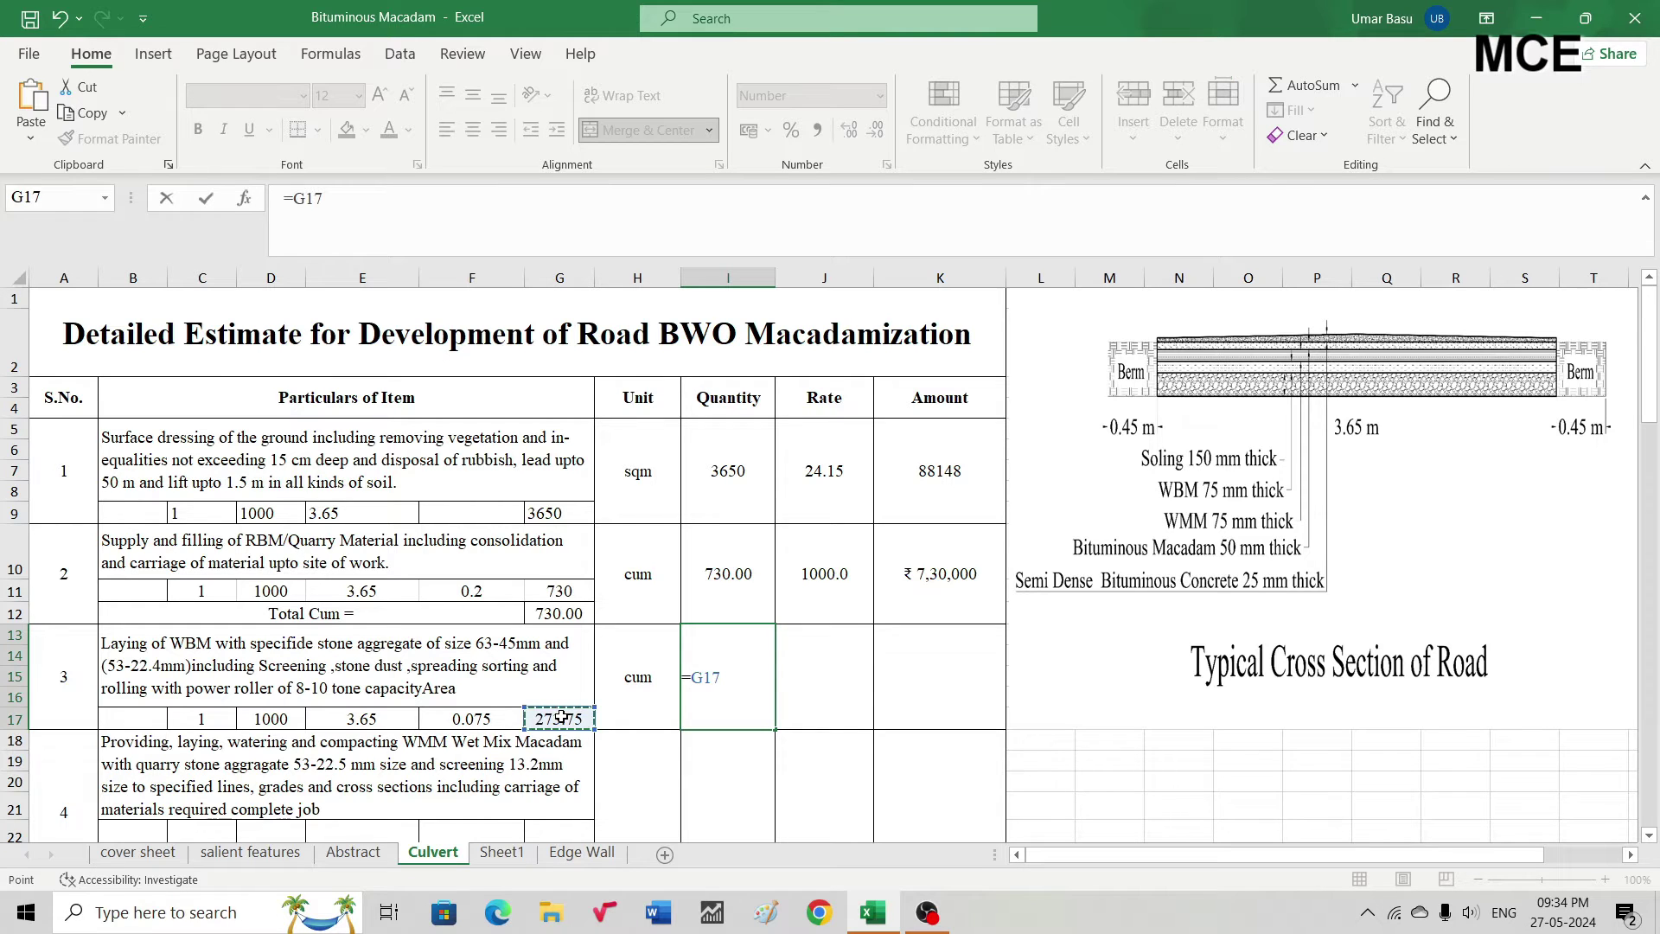
{"action": "key", "text": "Return"}
Enter a rate of 2300 for item 3 and calculate its amount in K13 with =I13*J13
{"action": "left_click", "coordinate": [813, 685]}
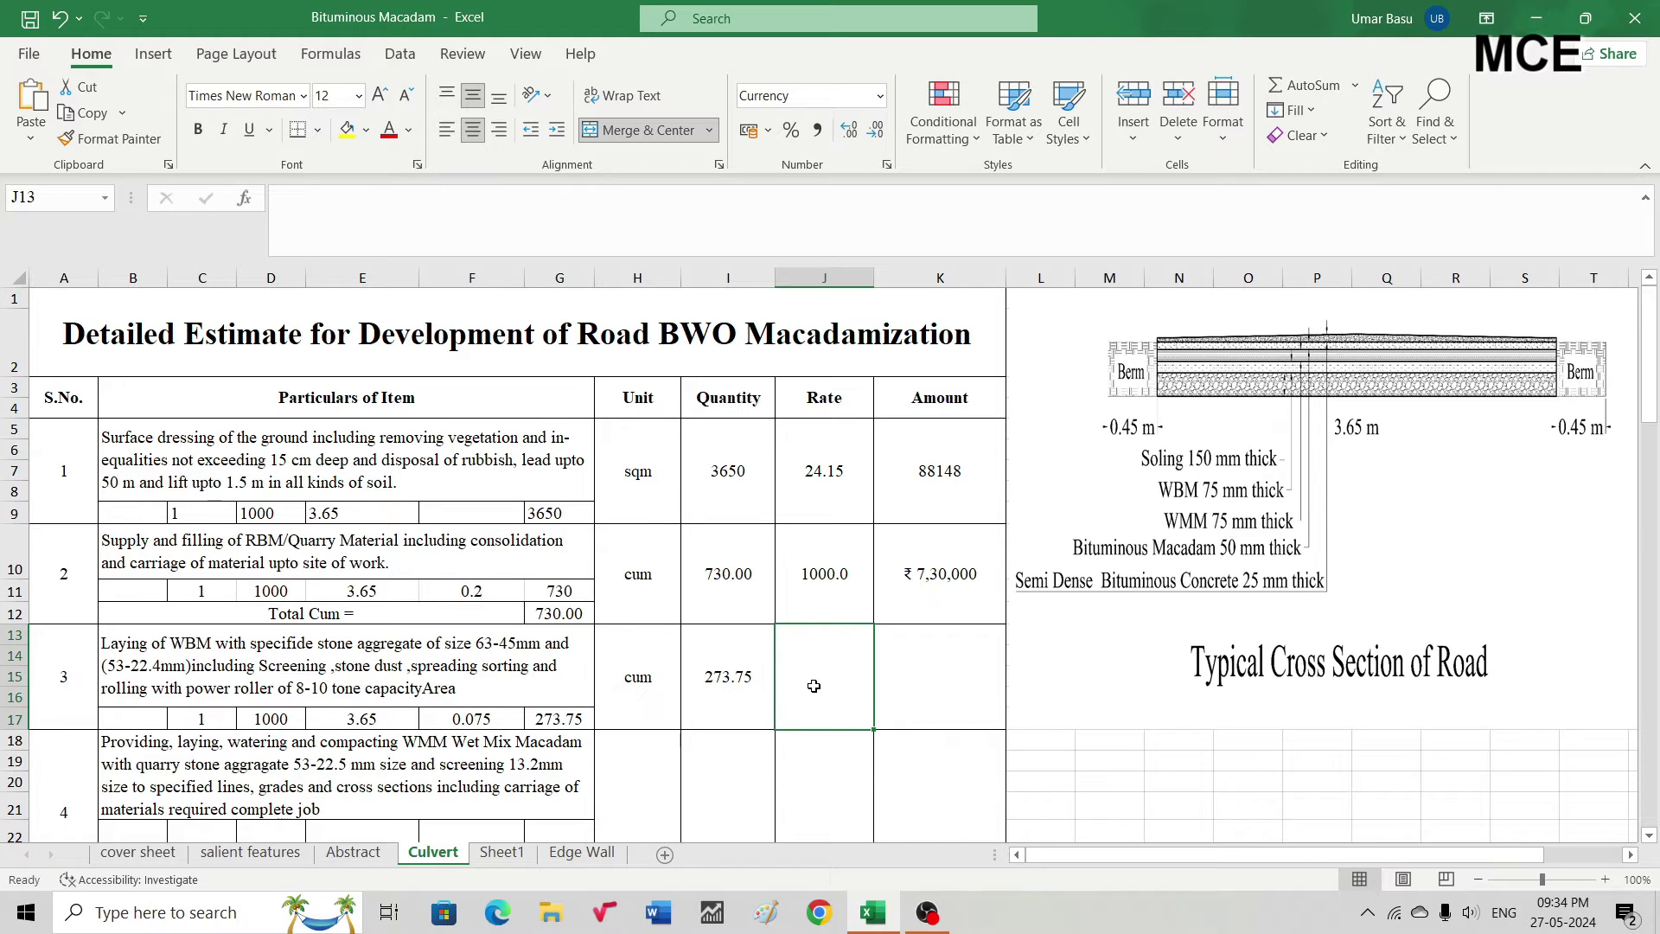
{"action": "type", "text": "2300"}
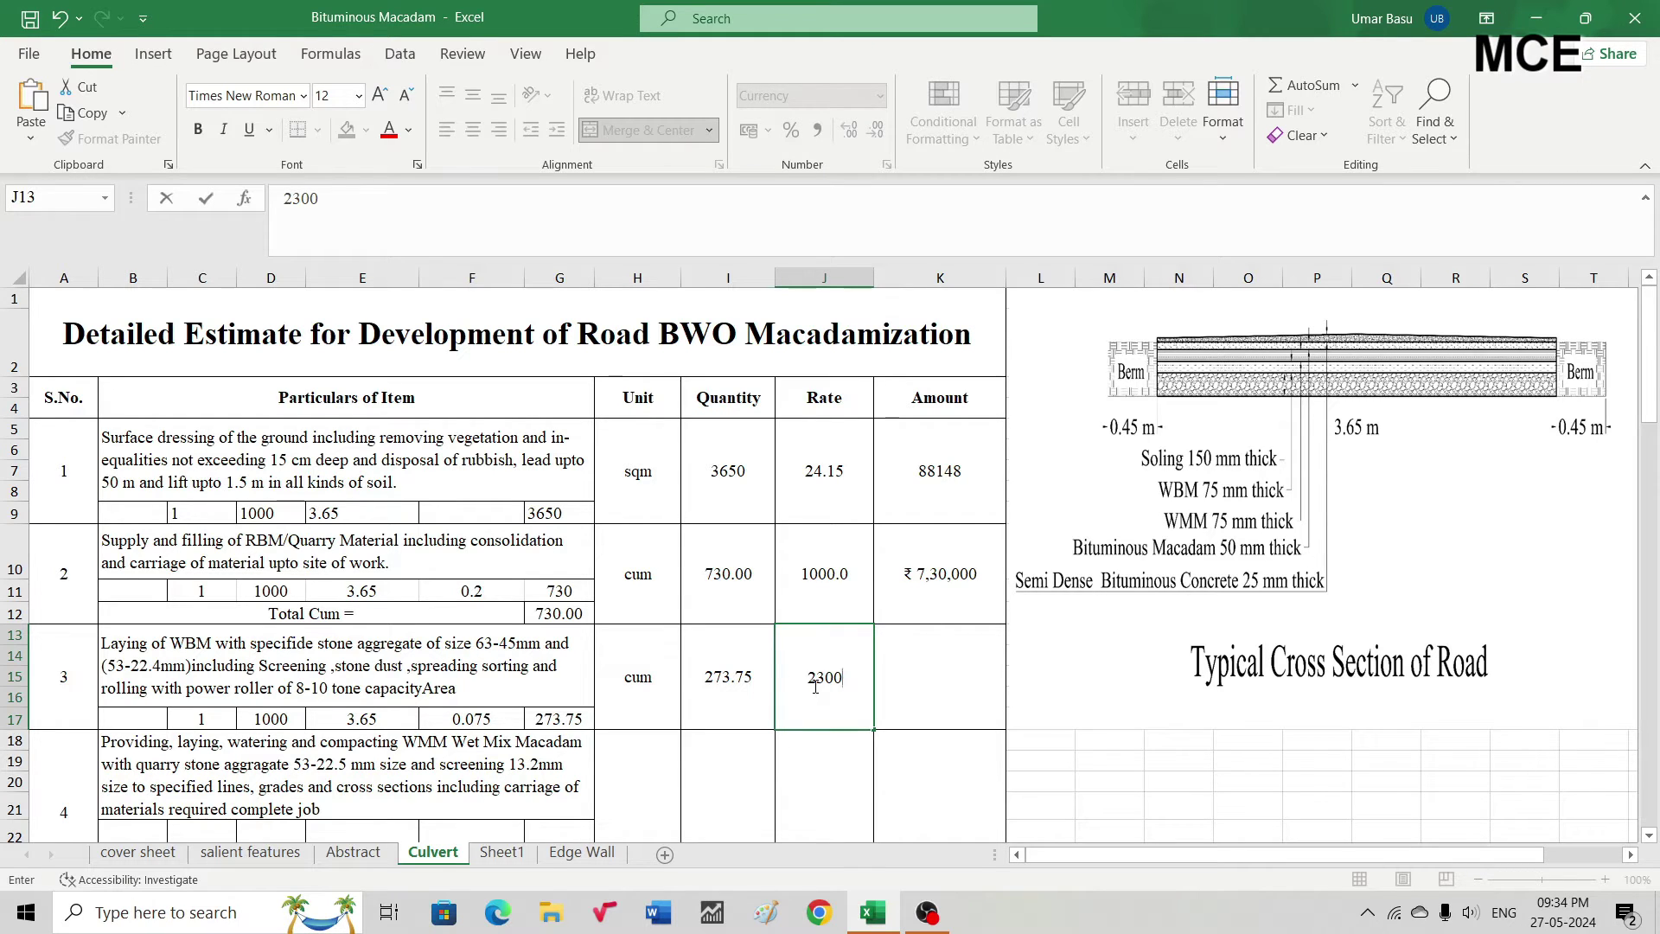
{"action": "key", "text": "Return"}
{"action": "left_click", "coordinate": [894, 688]}
{"action": "type", "text": "="}
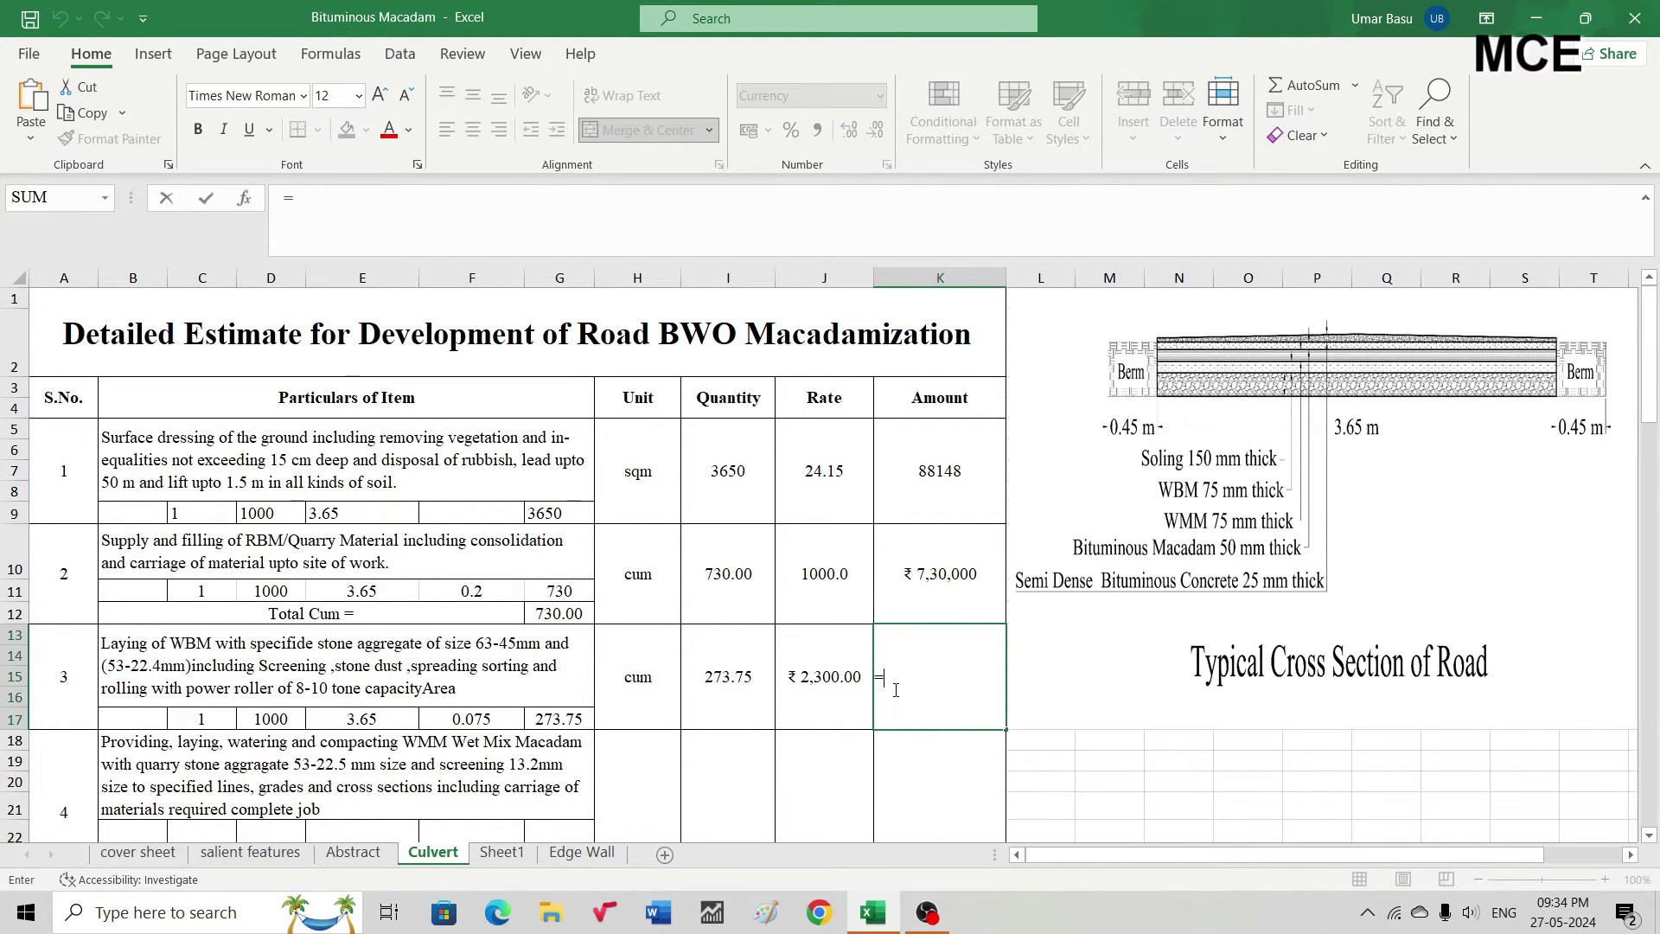
{"action": "left_click", "coordinate": [722, 674]}
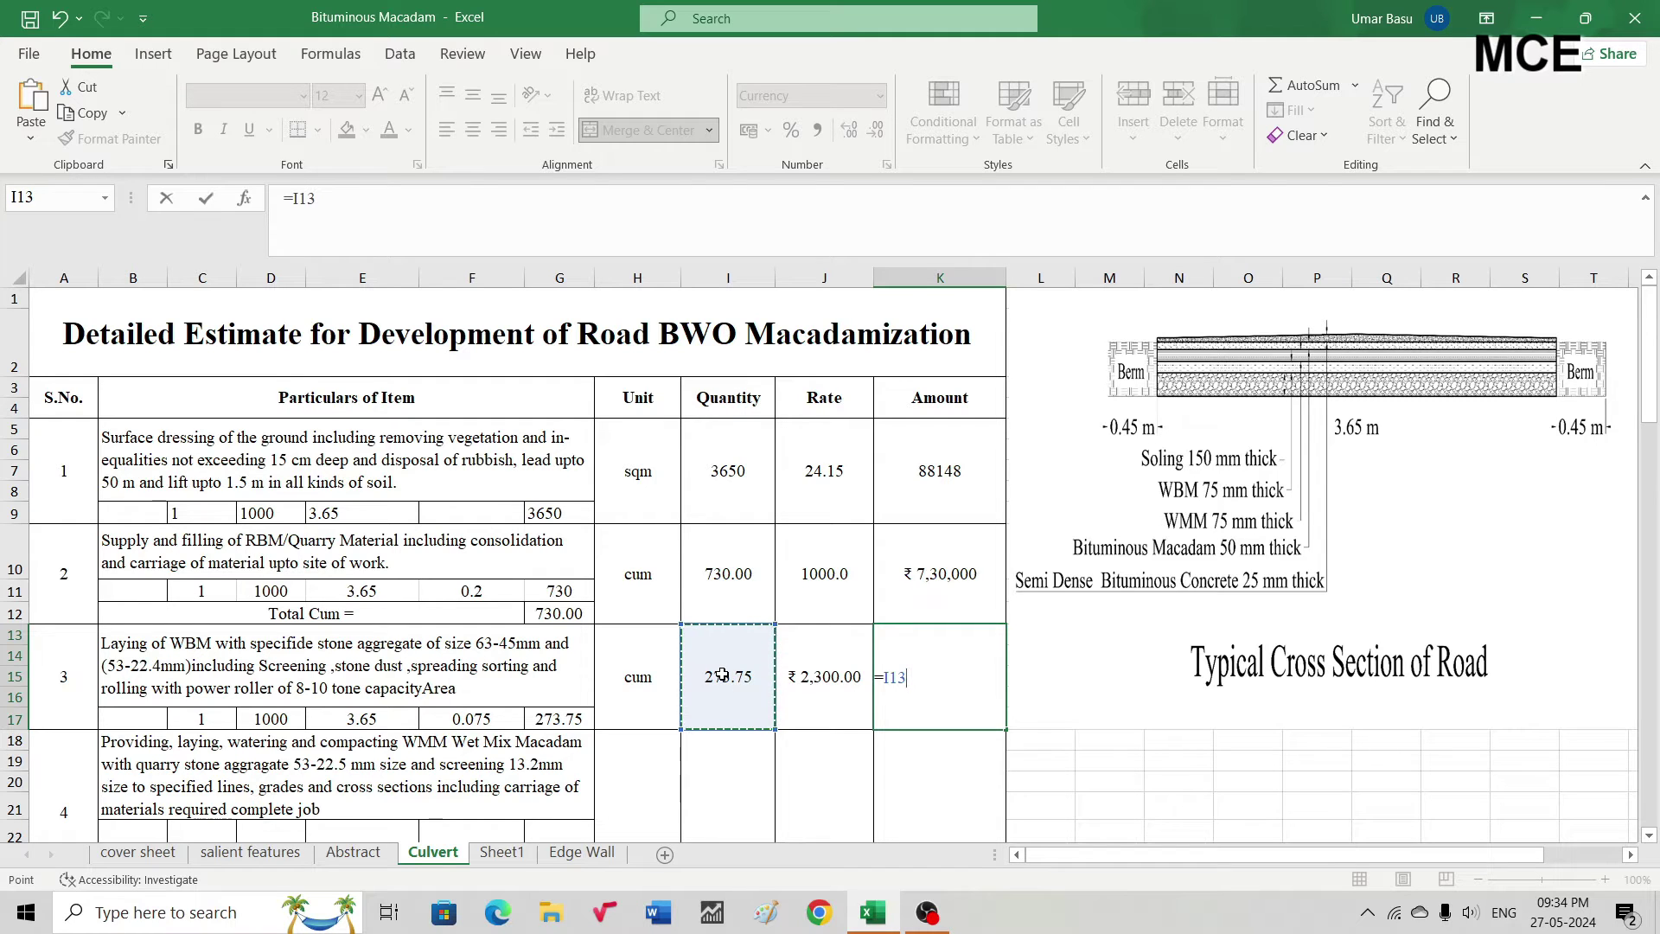
{"action": "type", "text": "*"}
{"action": "left_click", "coordinate": [841, 663]}
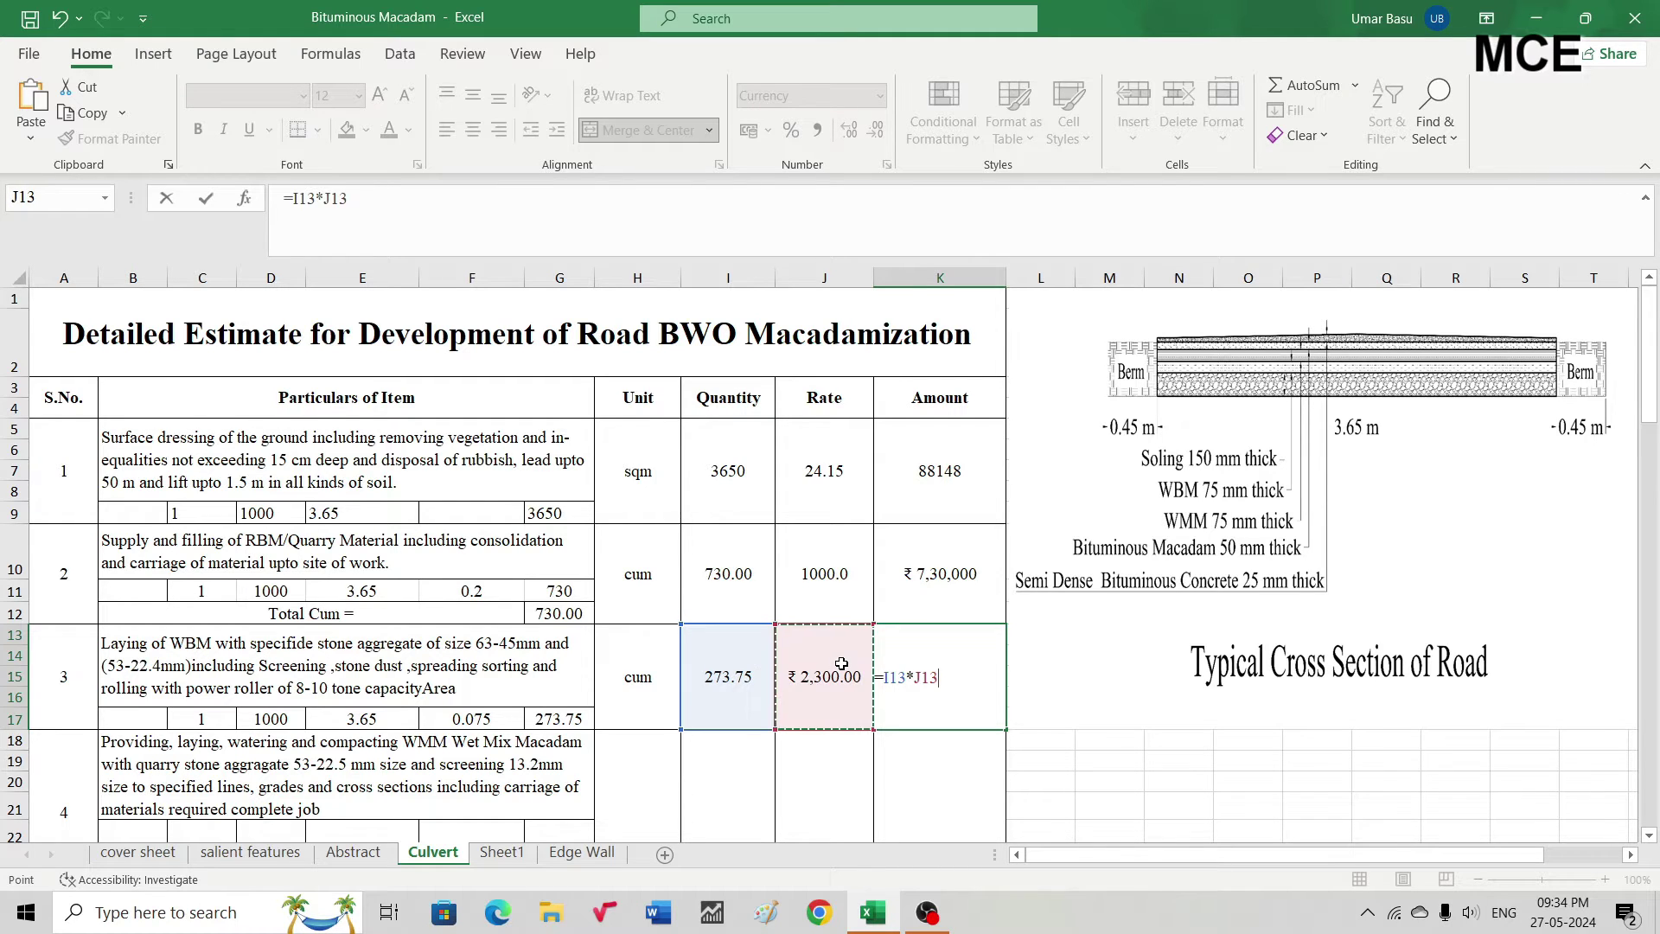
{"action": "key", "text": "Return"}
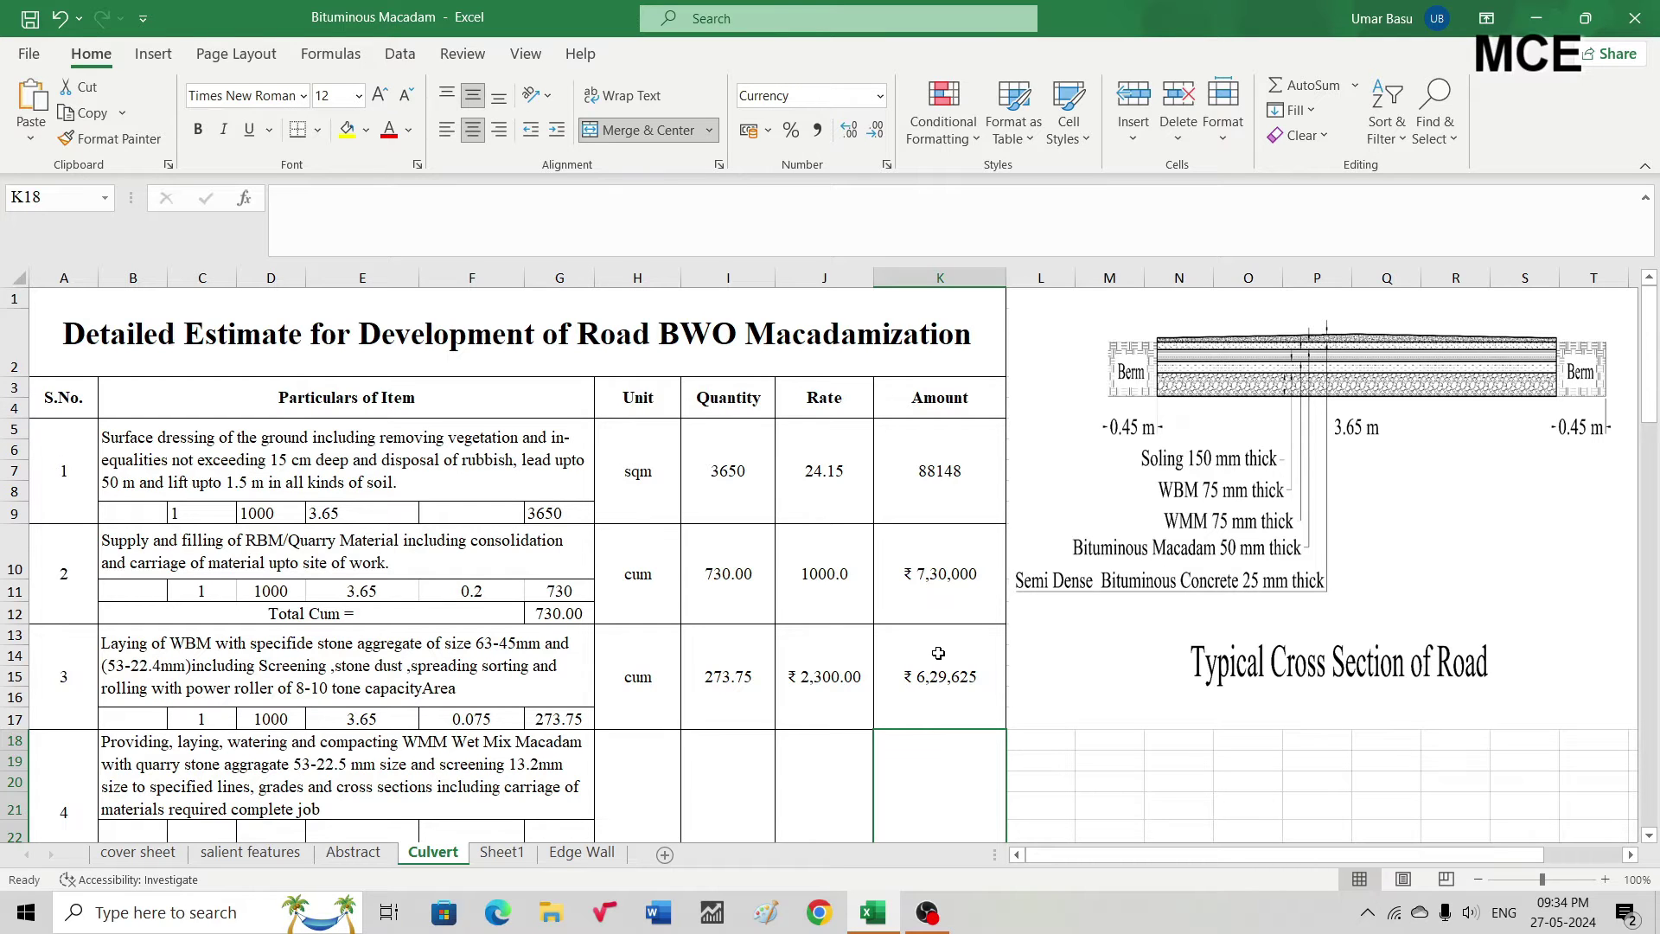
Enter the wet mix macadam measurements for item 4 in C22:E22: 1, 1000 and 3.65
{"action": "scroll", "coordinate": [938, 653], "scroll_direction": "down", "scroll_amount": 1}
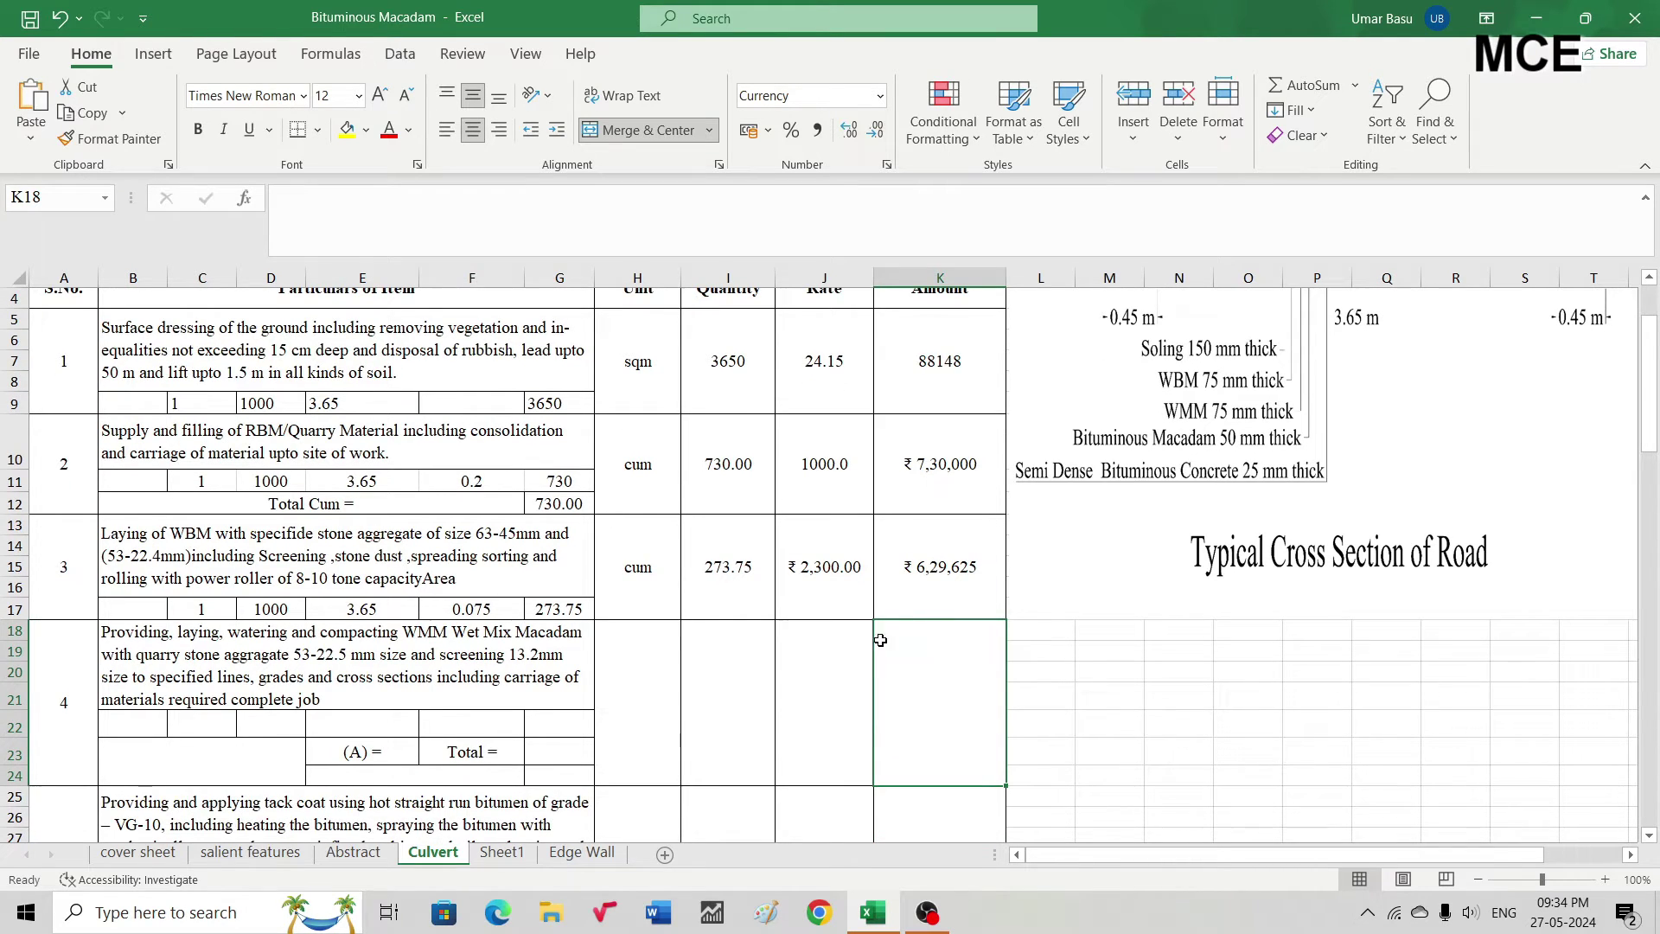
{"action": "scroll", "coordinate": [415, 644], "scroll_direction": "up", "scroll_amount": 1}
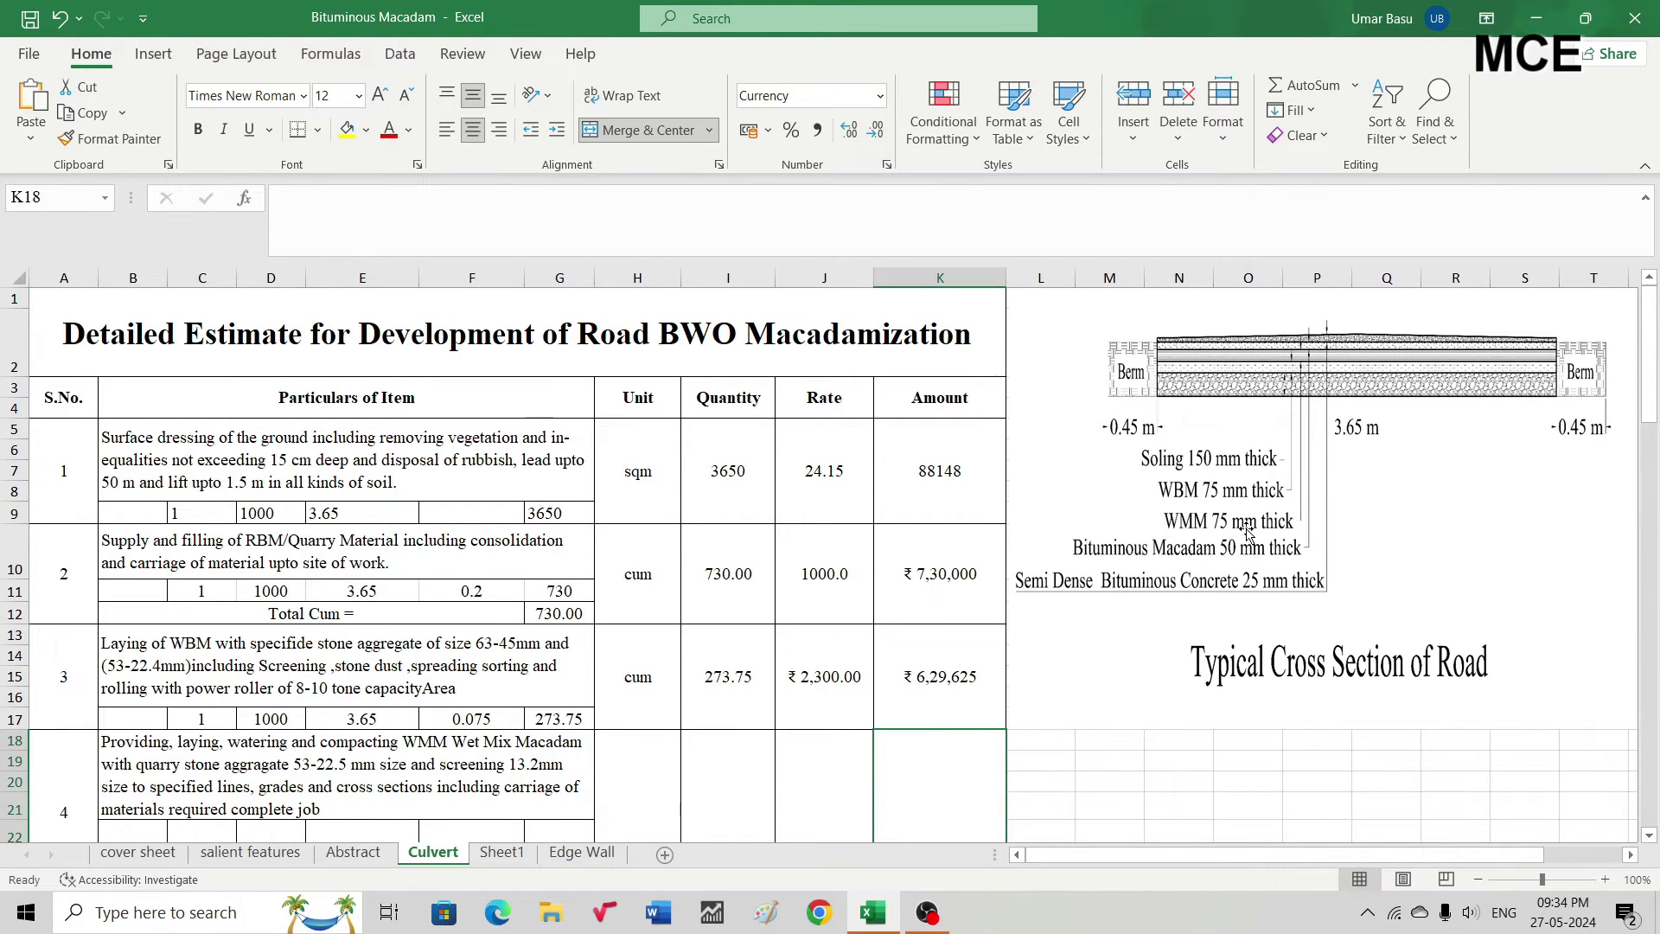
{"action": "scroll", "coordinate": [1247, 533], "scroll_direction": "down", "scroll_amount": 1}
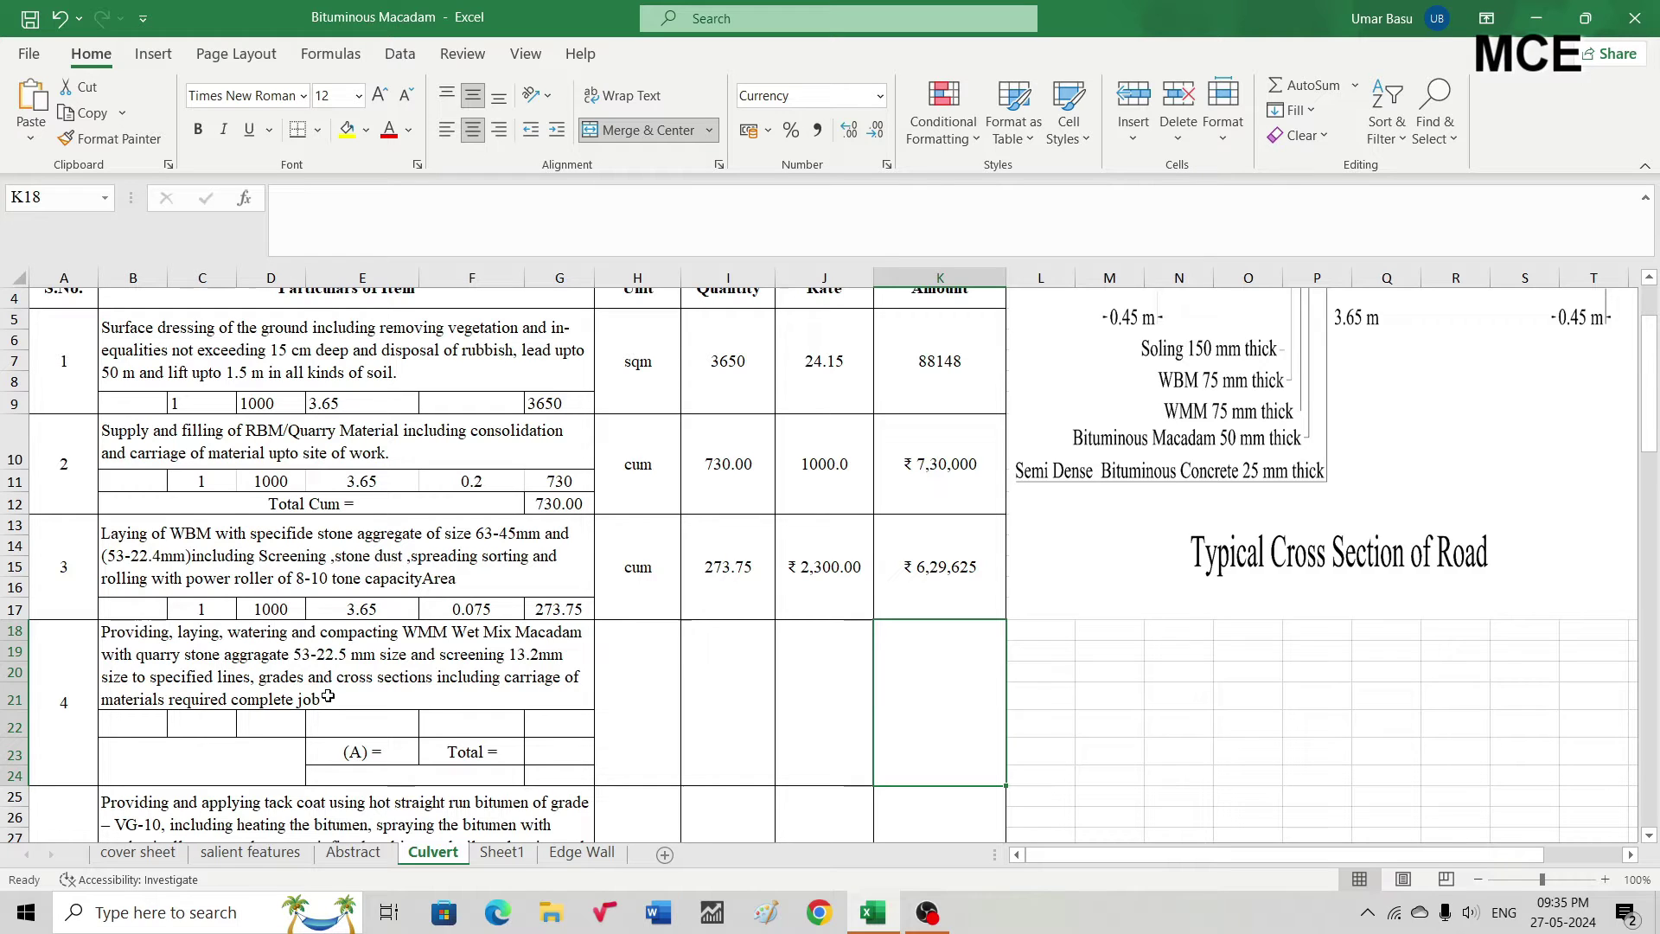
{"action": "left_click", "coordinate": [218, 723]}
{"action": "type", "text": "1"}
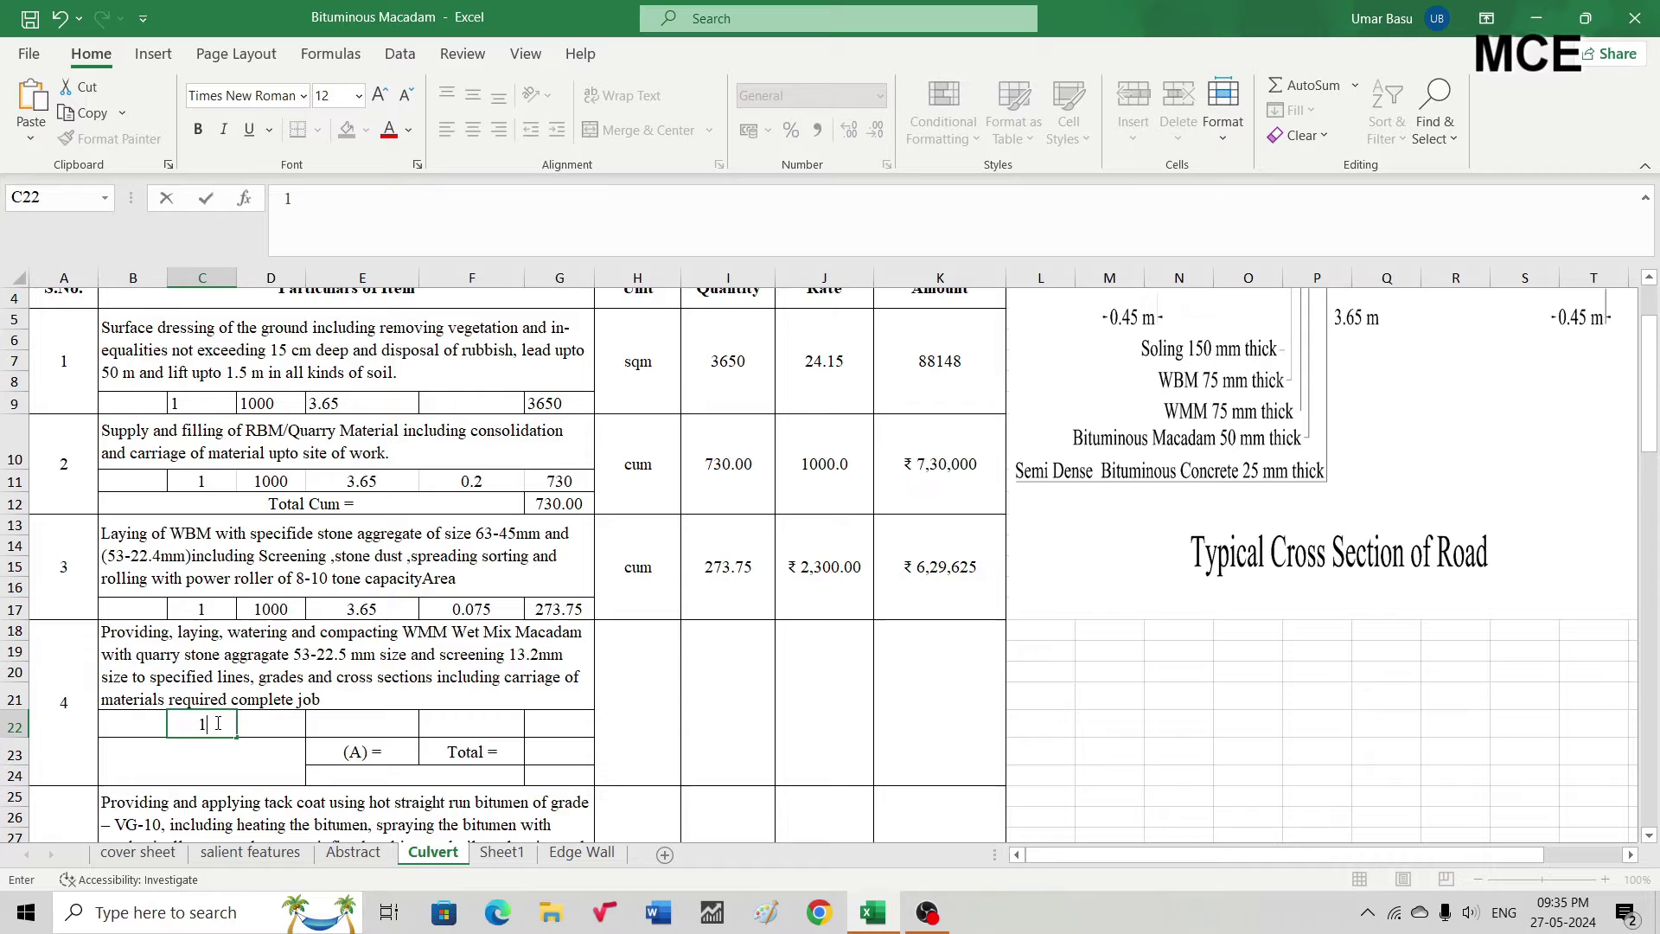
{"action": "key", "text": "Tab"}
{"action": "type", "text": "1000"}
{"action": "key", "text": "Tab"}
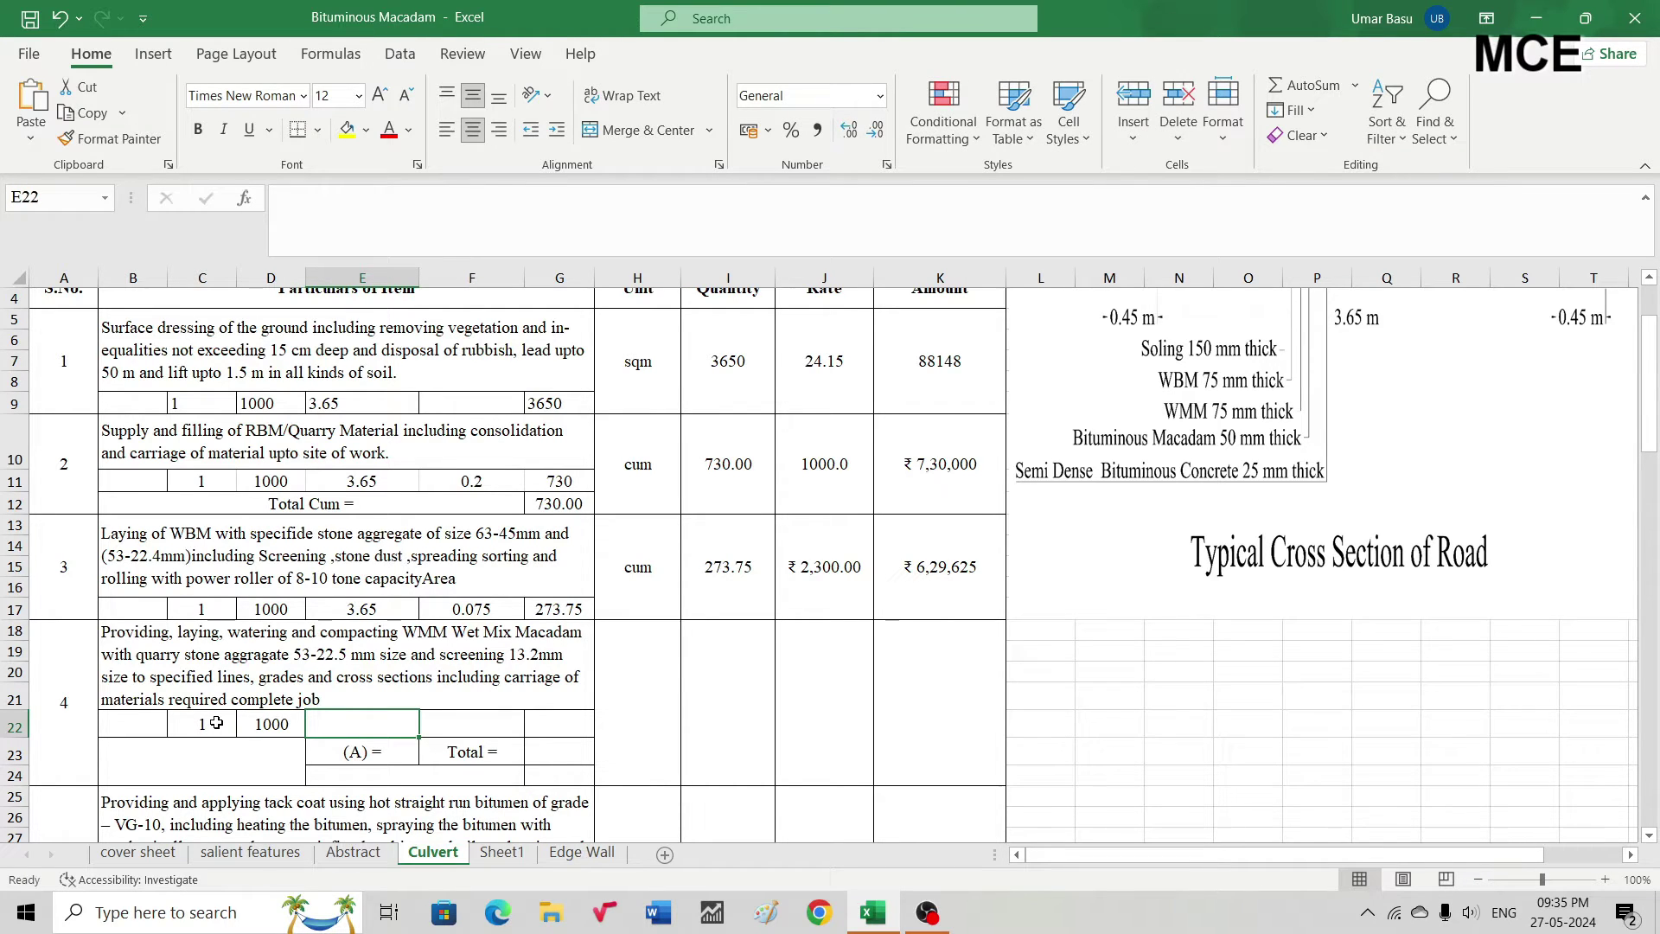
{"action": "type", "text": "3"}
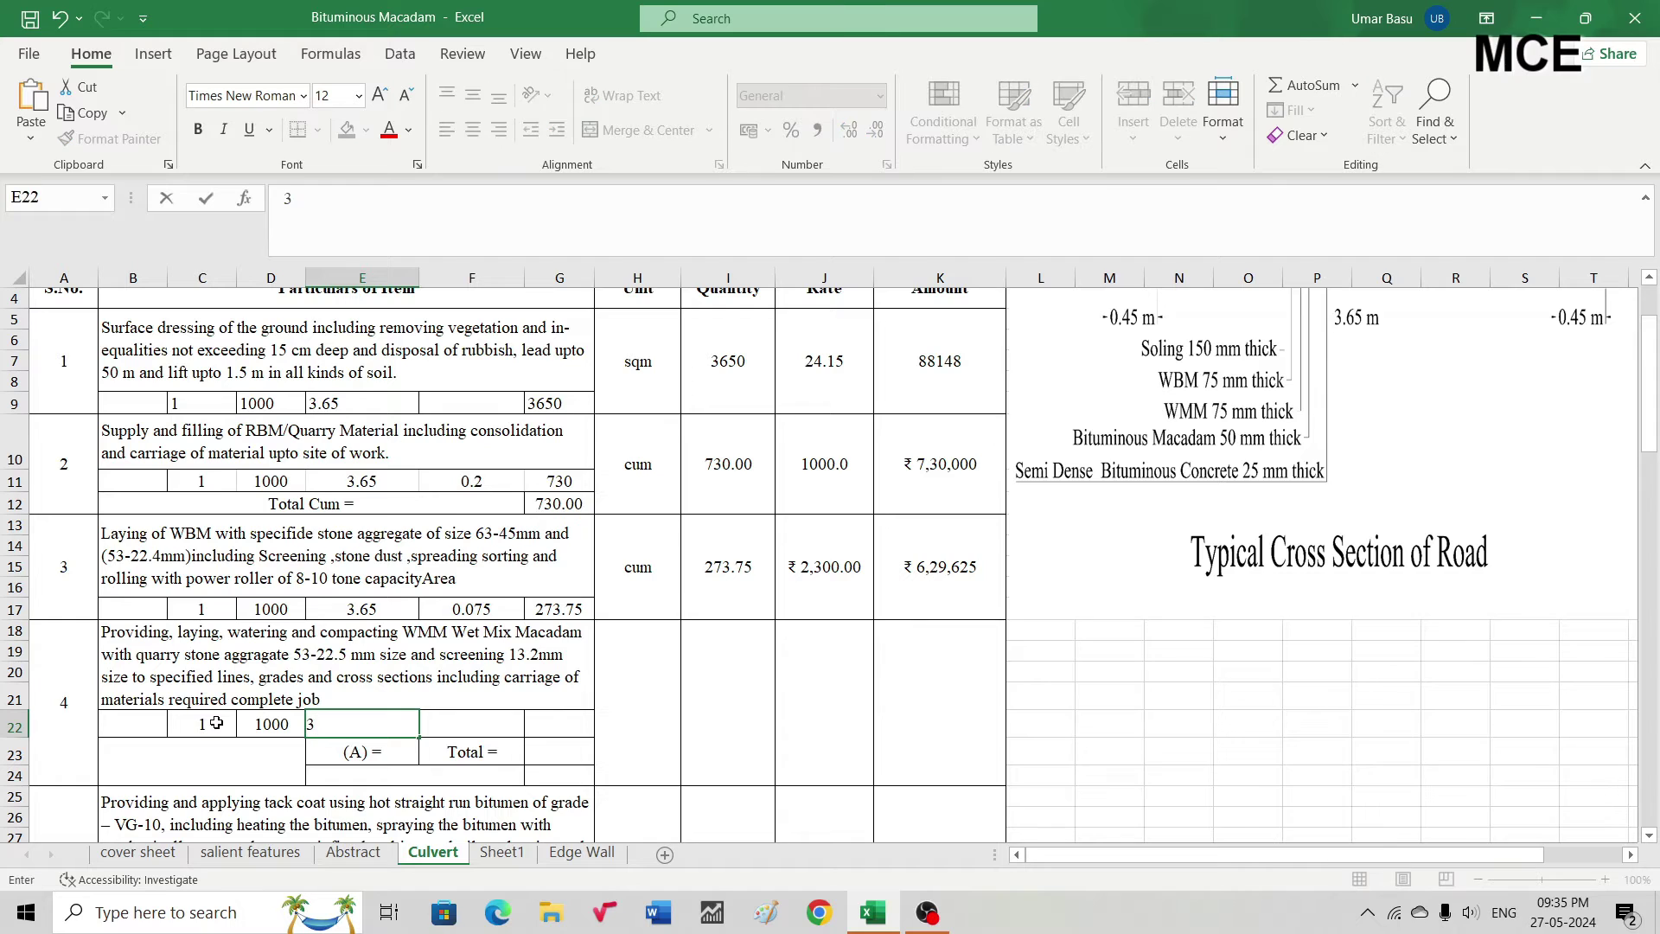
{"action": "type", "text": ".65"}
{"action": "key", "text": "Down"}
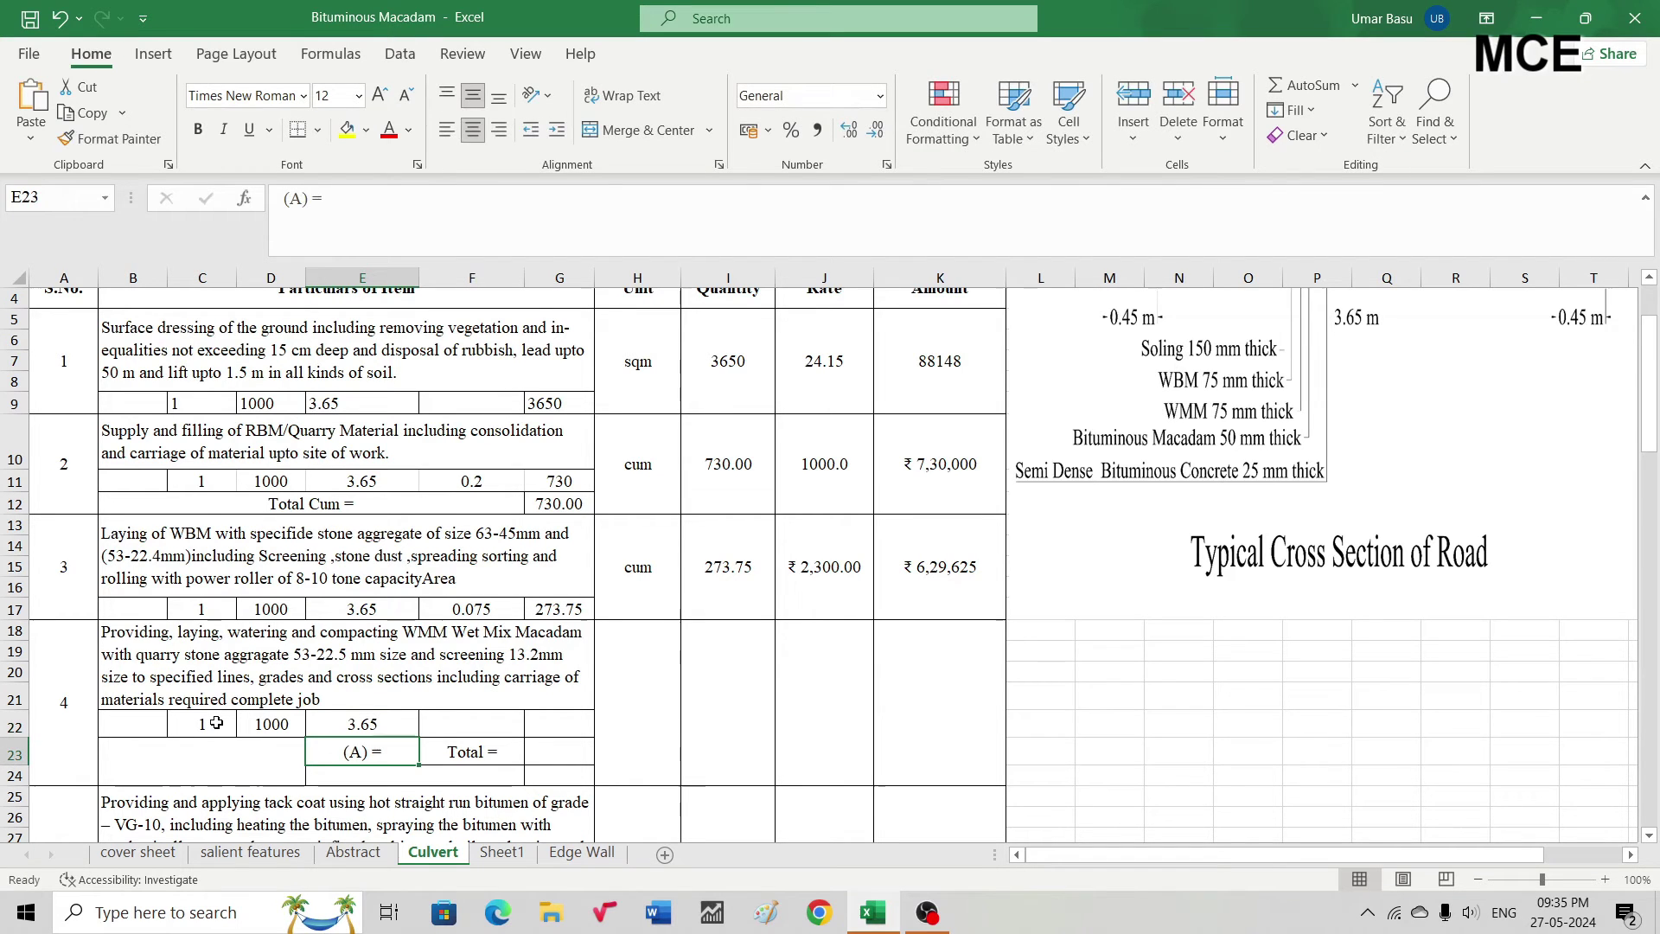
Calculate the area for item 4 in G22 with the formula =C22*D22*E22
{"action": "left_click", "coordinate": [553, 723]}
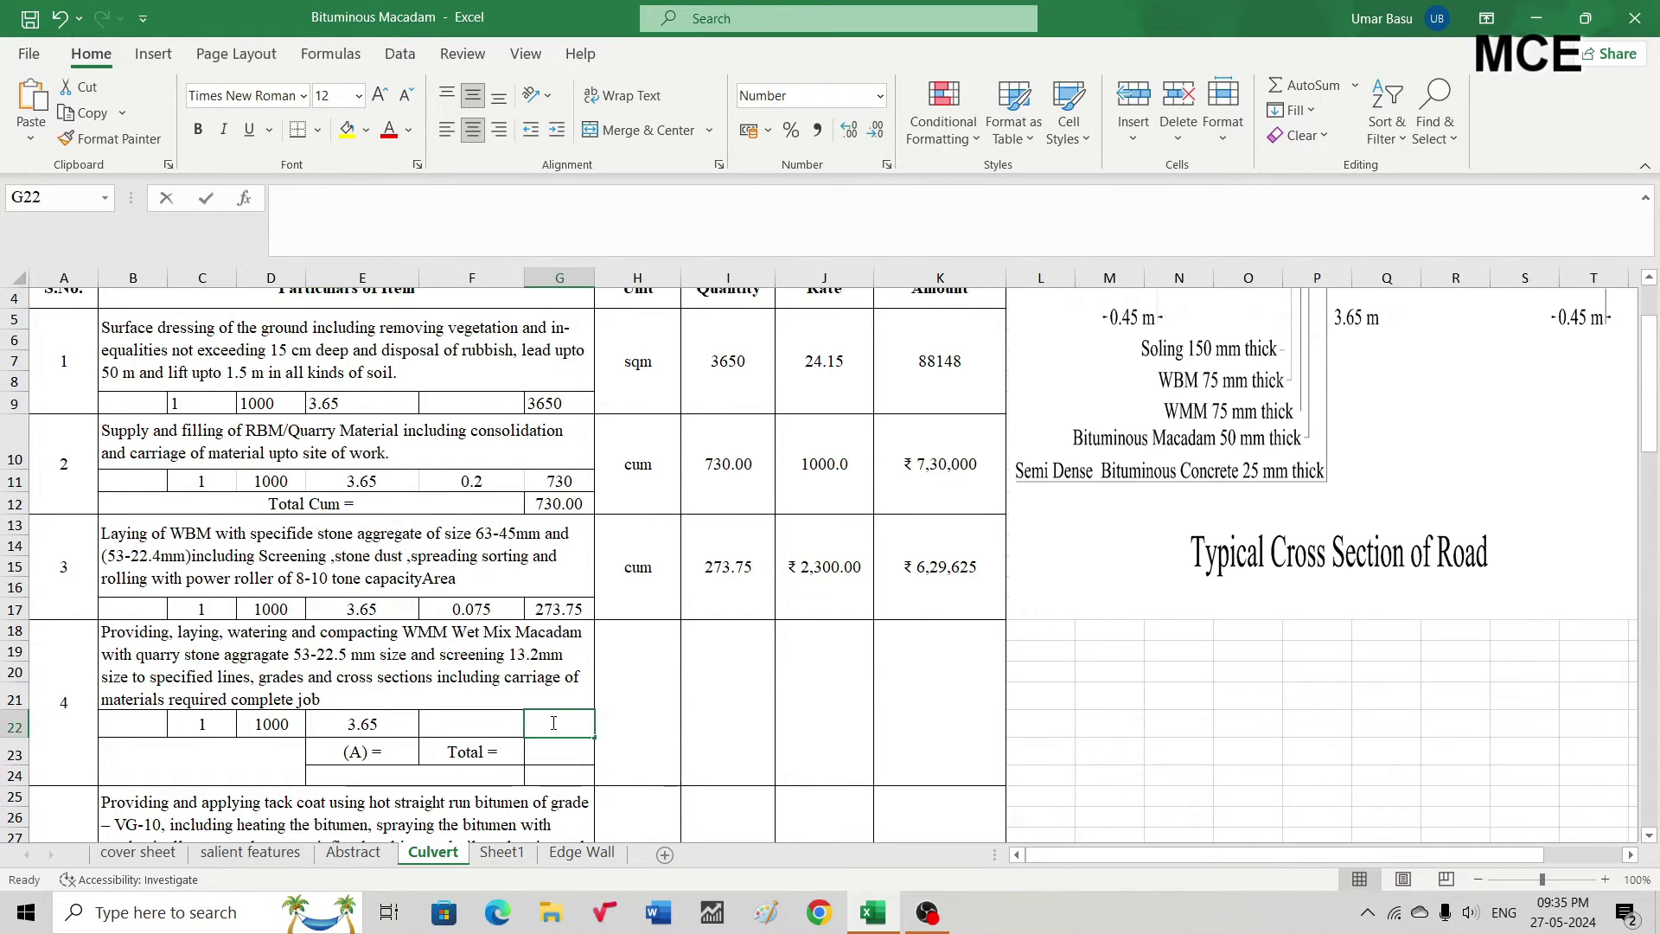
{"action": "type", "text": "="}
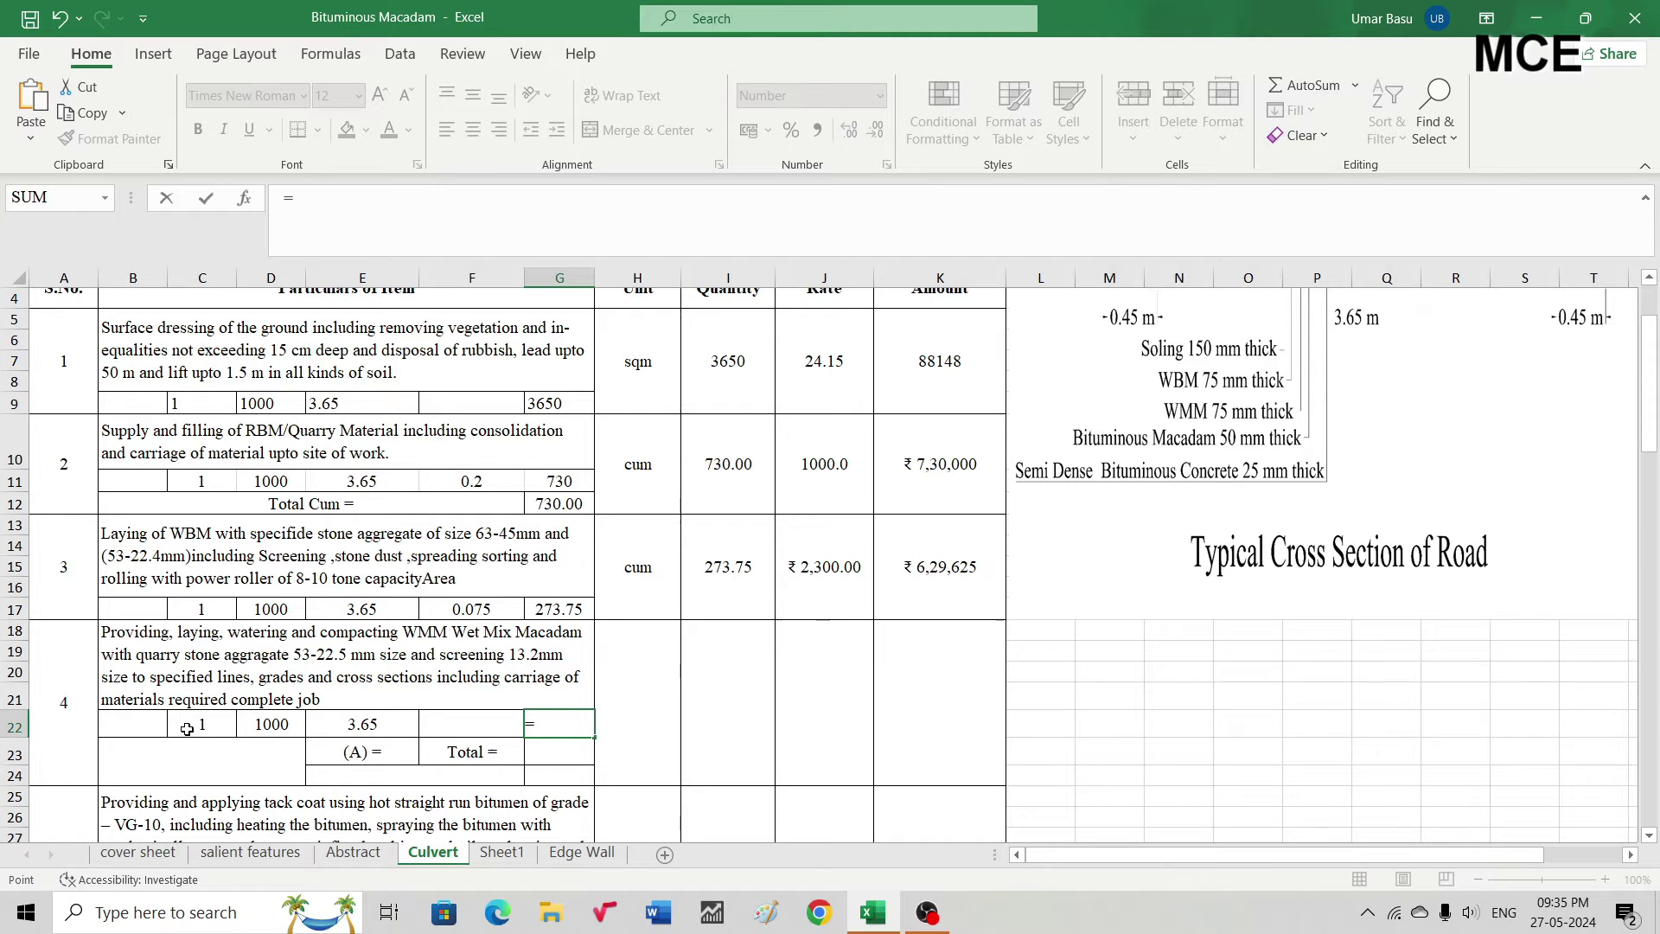
{"action": "left_click", "coordinate": [186, 728]}
{"action": "type", "text": "*"}
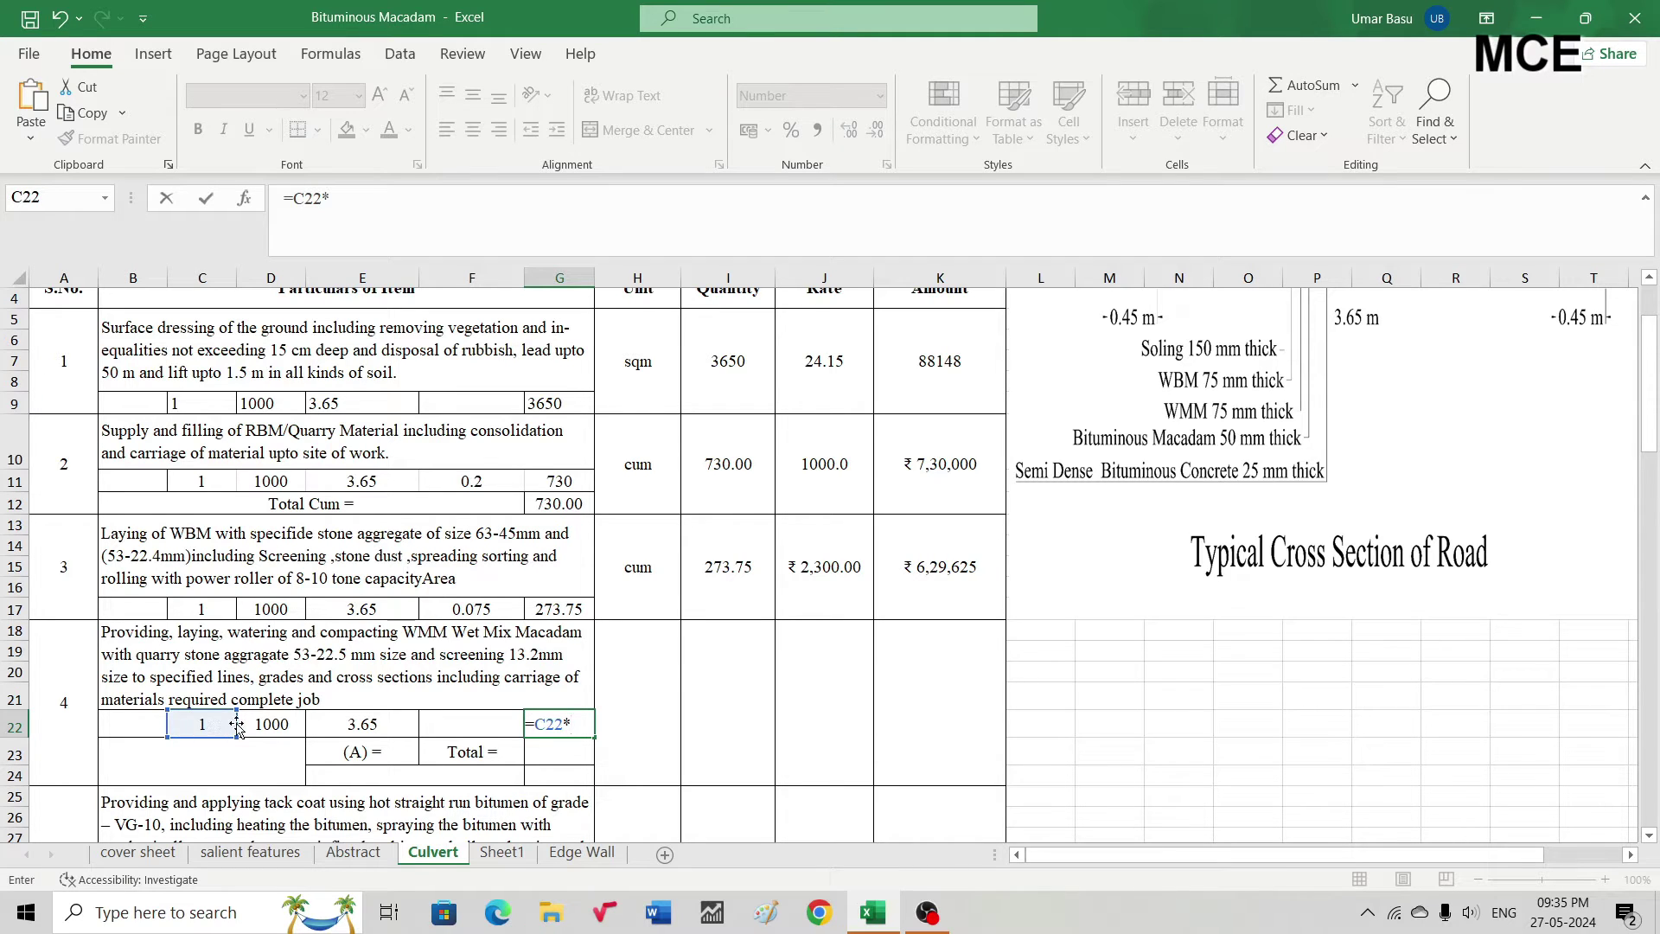
{"action": "left_click", "coordinate": [251, 722]}
{"action": "type", "text": "*"}
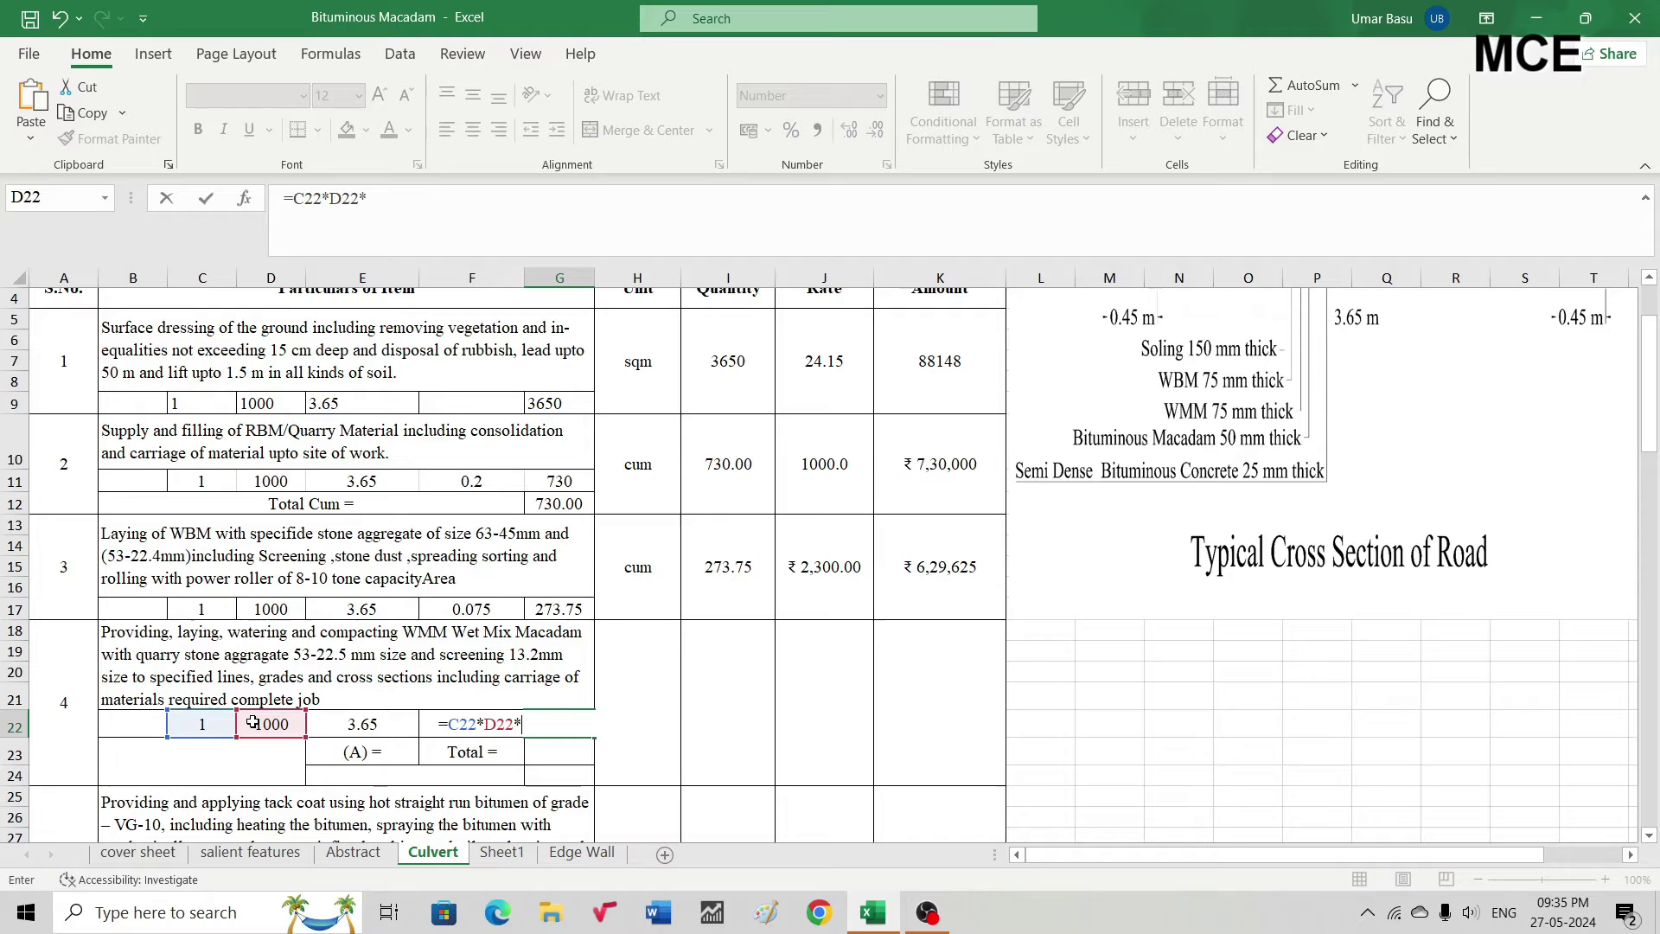
{"action": "left_click", "coordinate": [362, 724]}
{"action": "key", "text": "Return"}
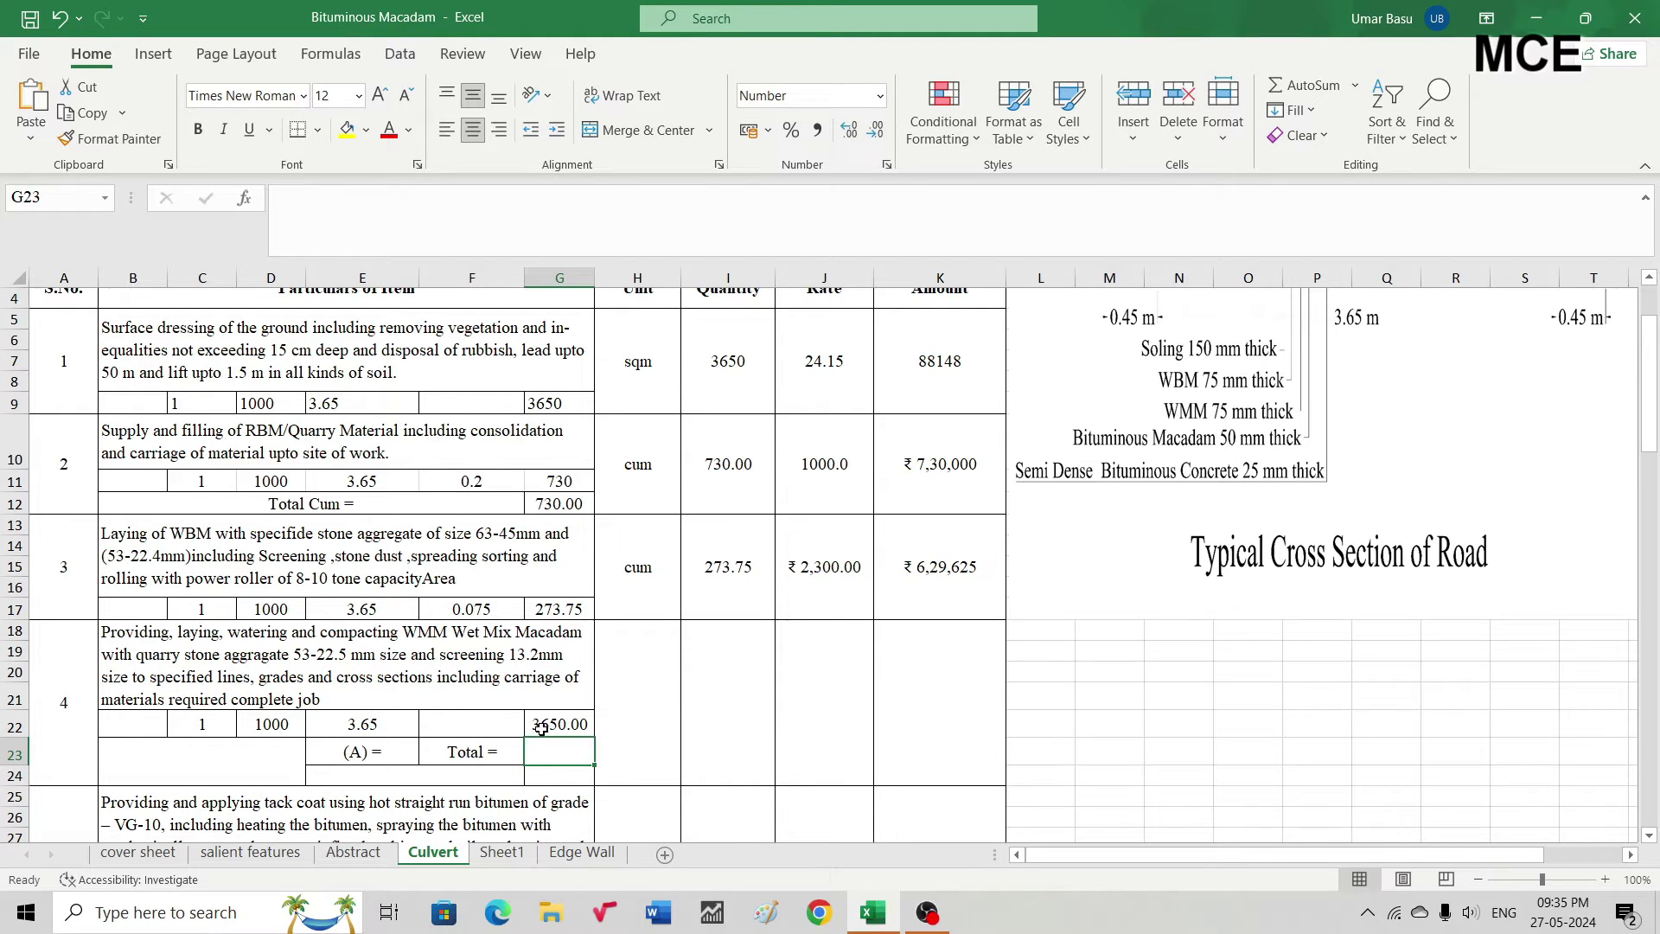
Carry the item 4 area into the total cell G23 with =G22
{"action": "type", "text": "="}
{"action": "left_click", "coordinate": [542, 722]}
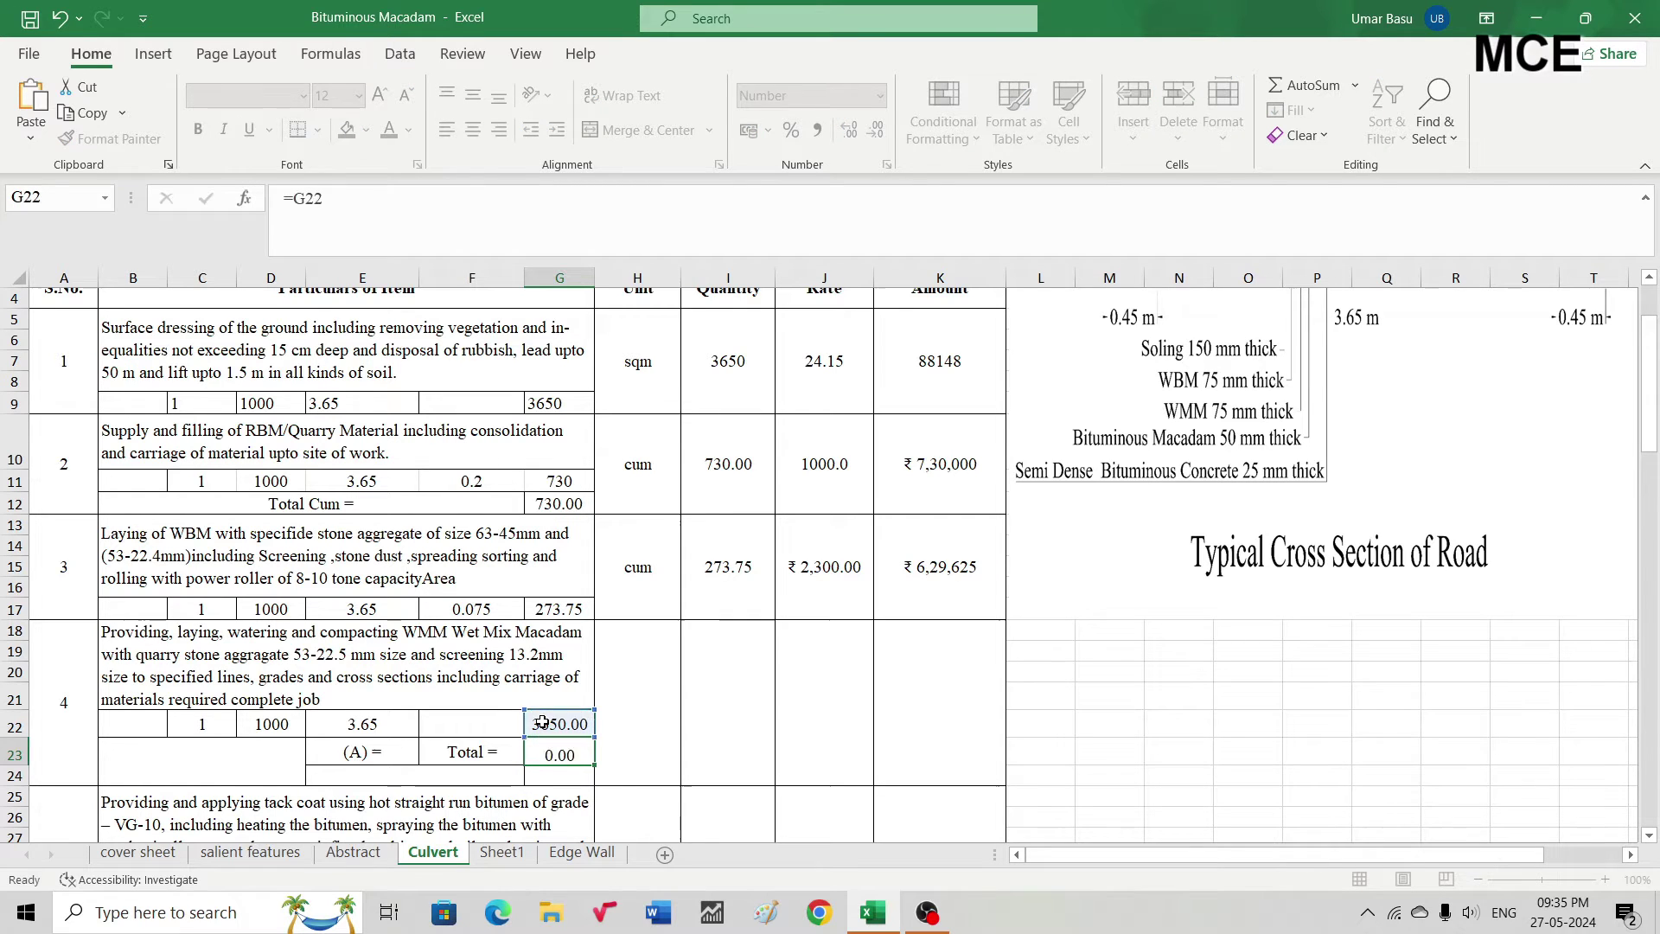
{"action": "key", "text": "Return"}
Enter the thickness factor label "@0.075 cum/sqm" in E24 beneath the item 4 total
{"action": "left_click", "coordinate": [374, 779]}
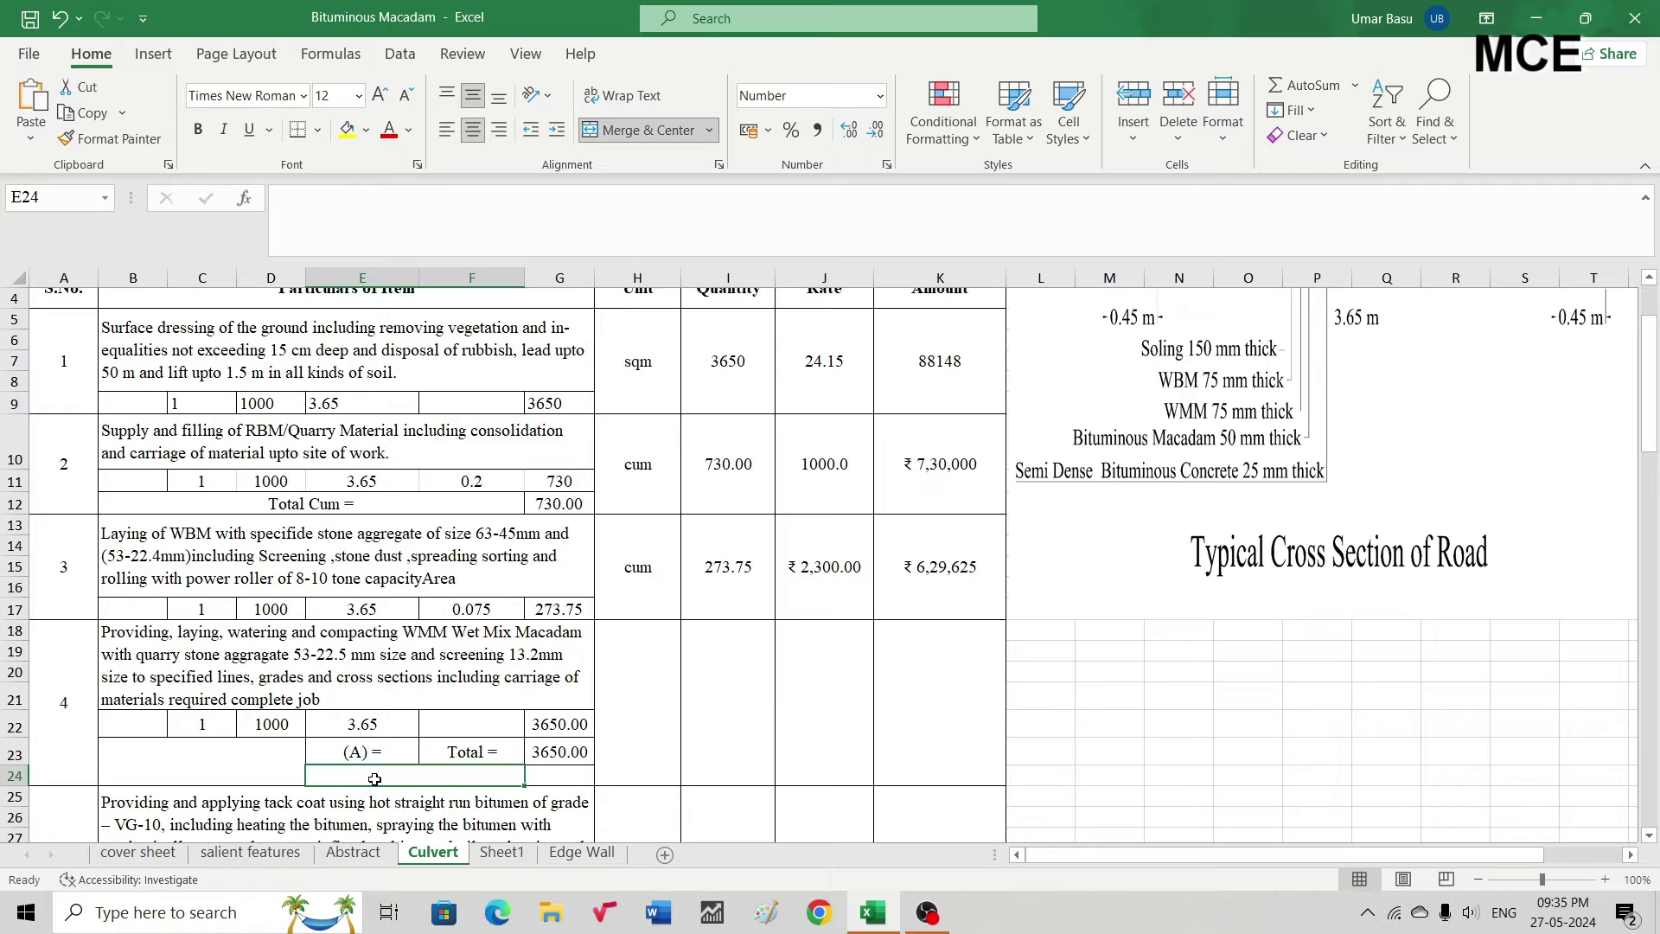
{"action": "type", "text": "@"}
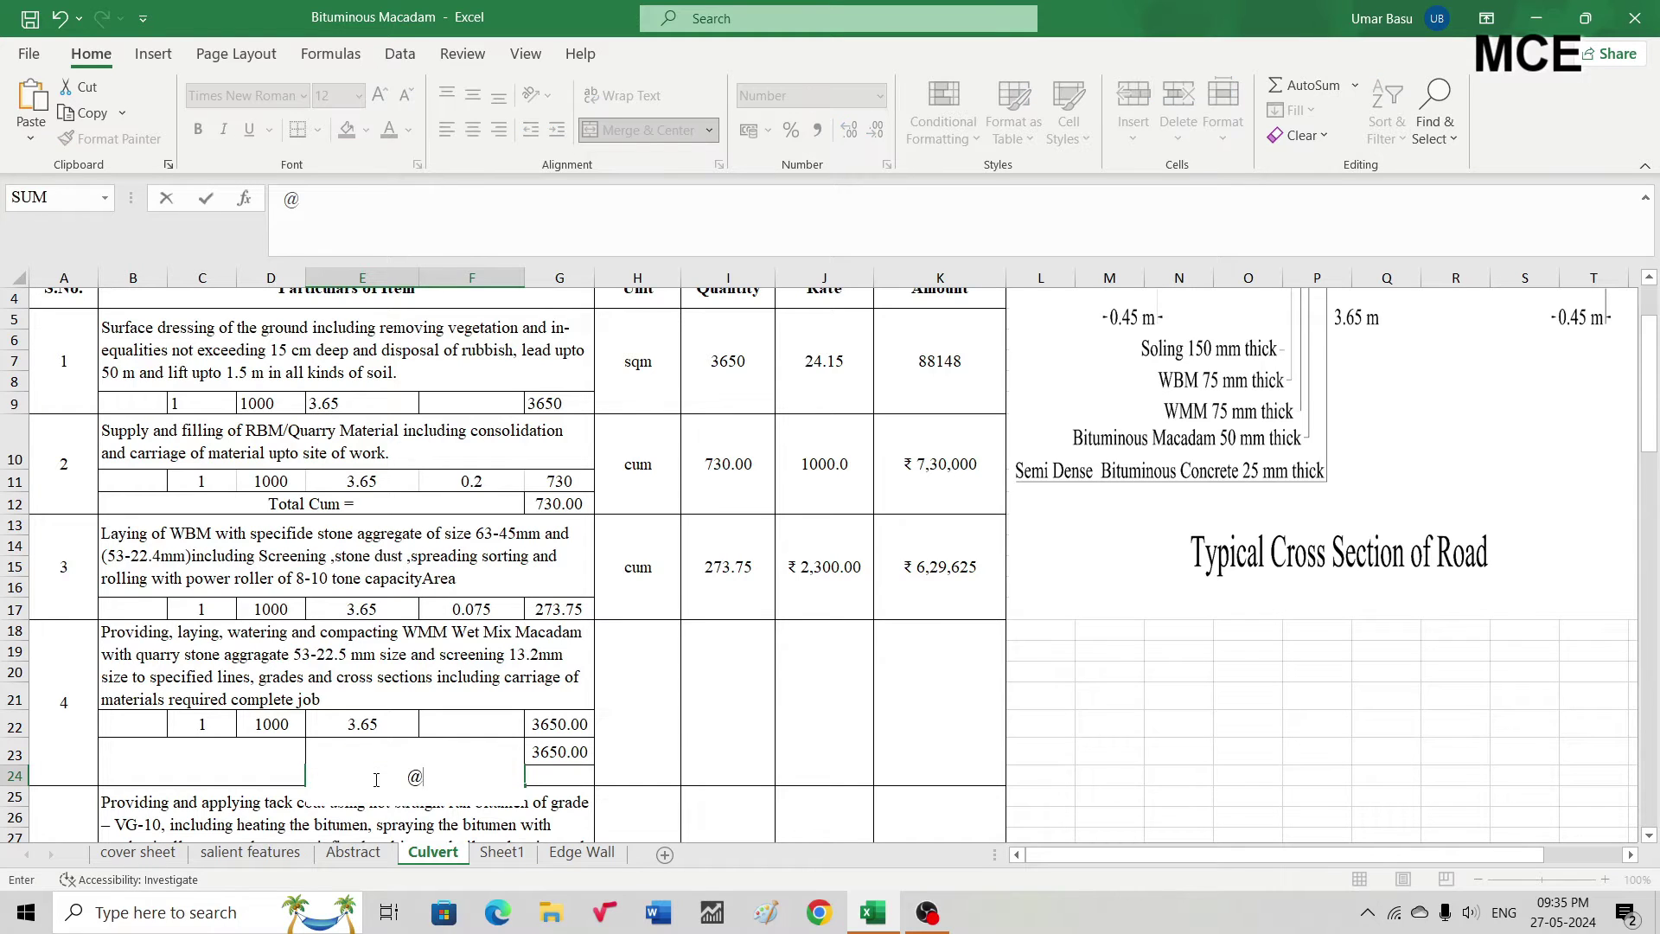
{"action": "type", "text": "0.075"}
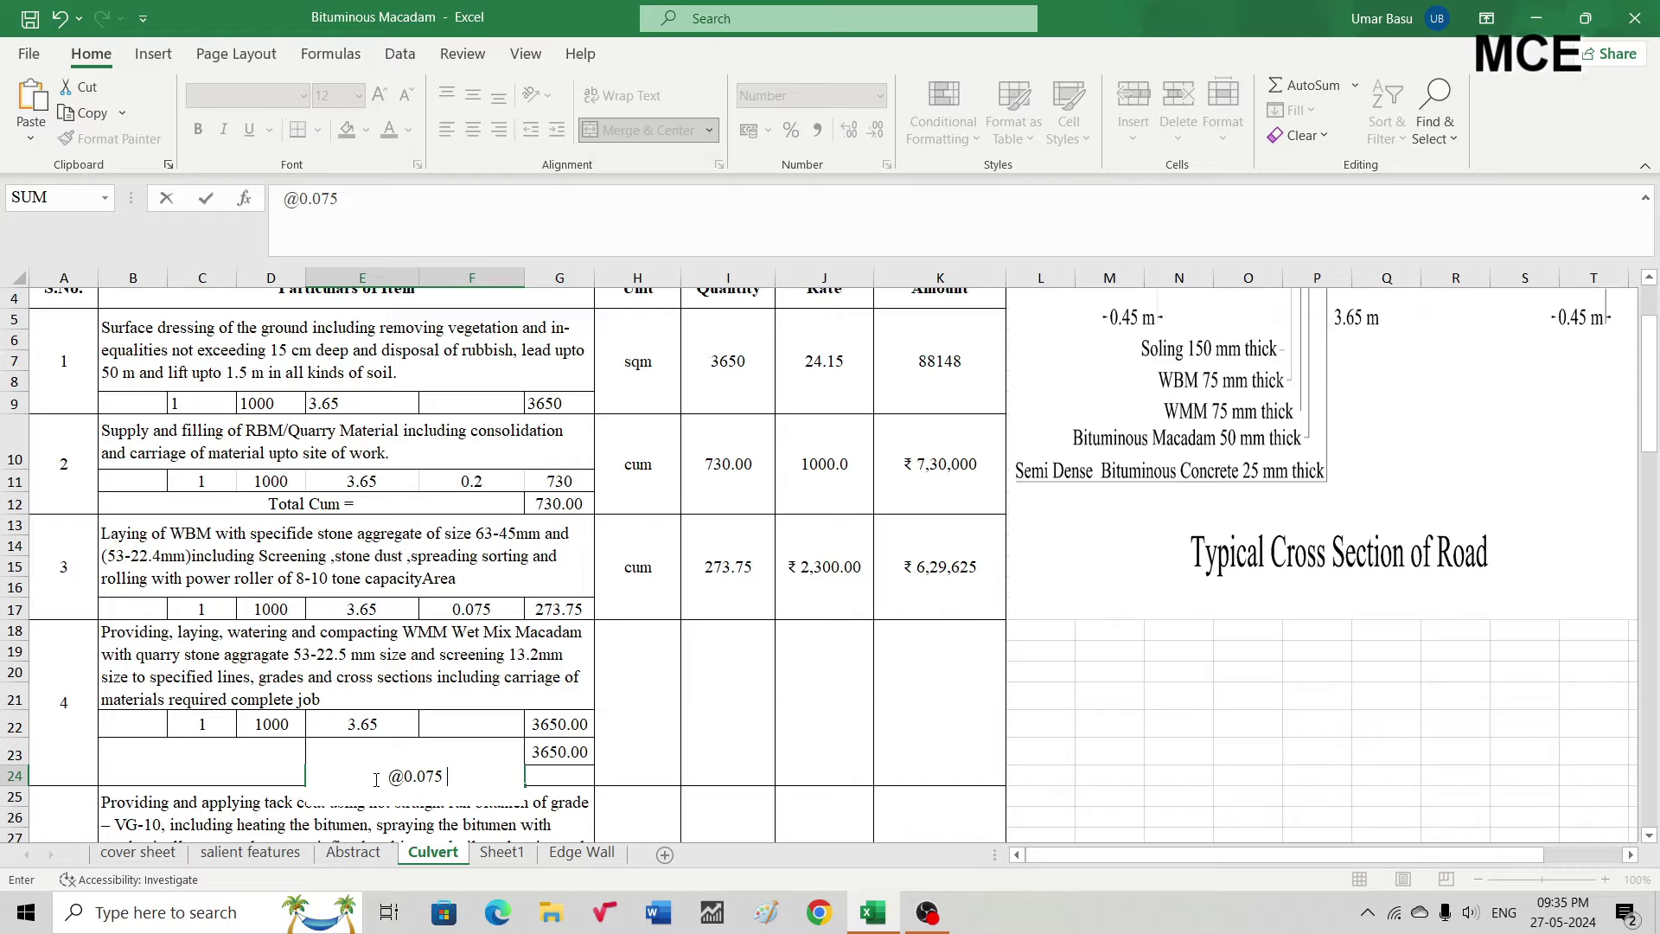
{"action": "type", "text": " cum/sqm"}
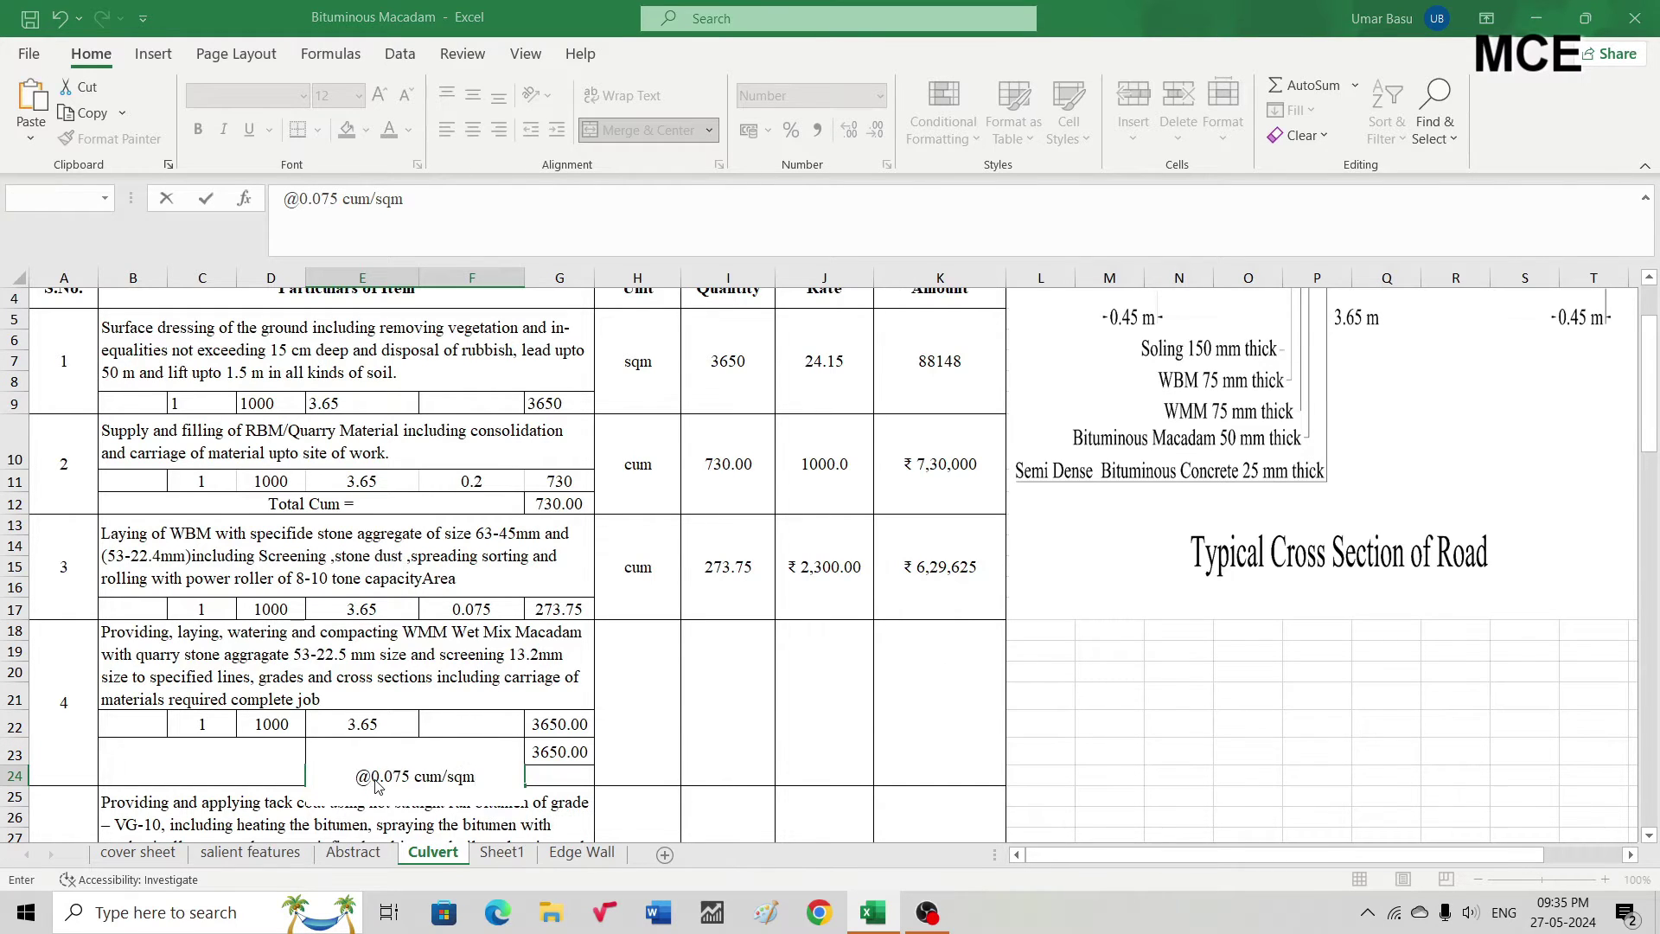
{"action": "key", "text": "Return"}
{"action": "left_click", "coordinate": [792, 576]}
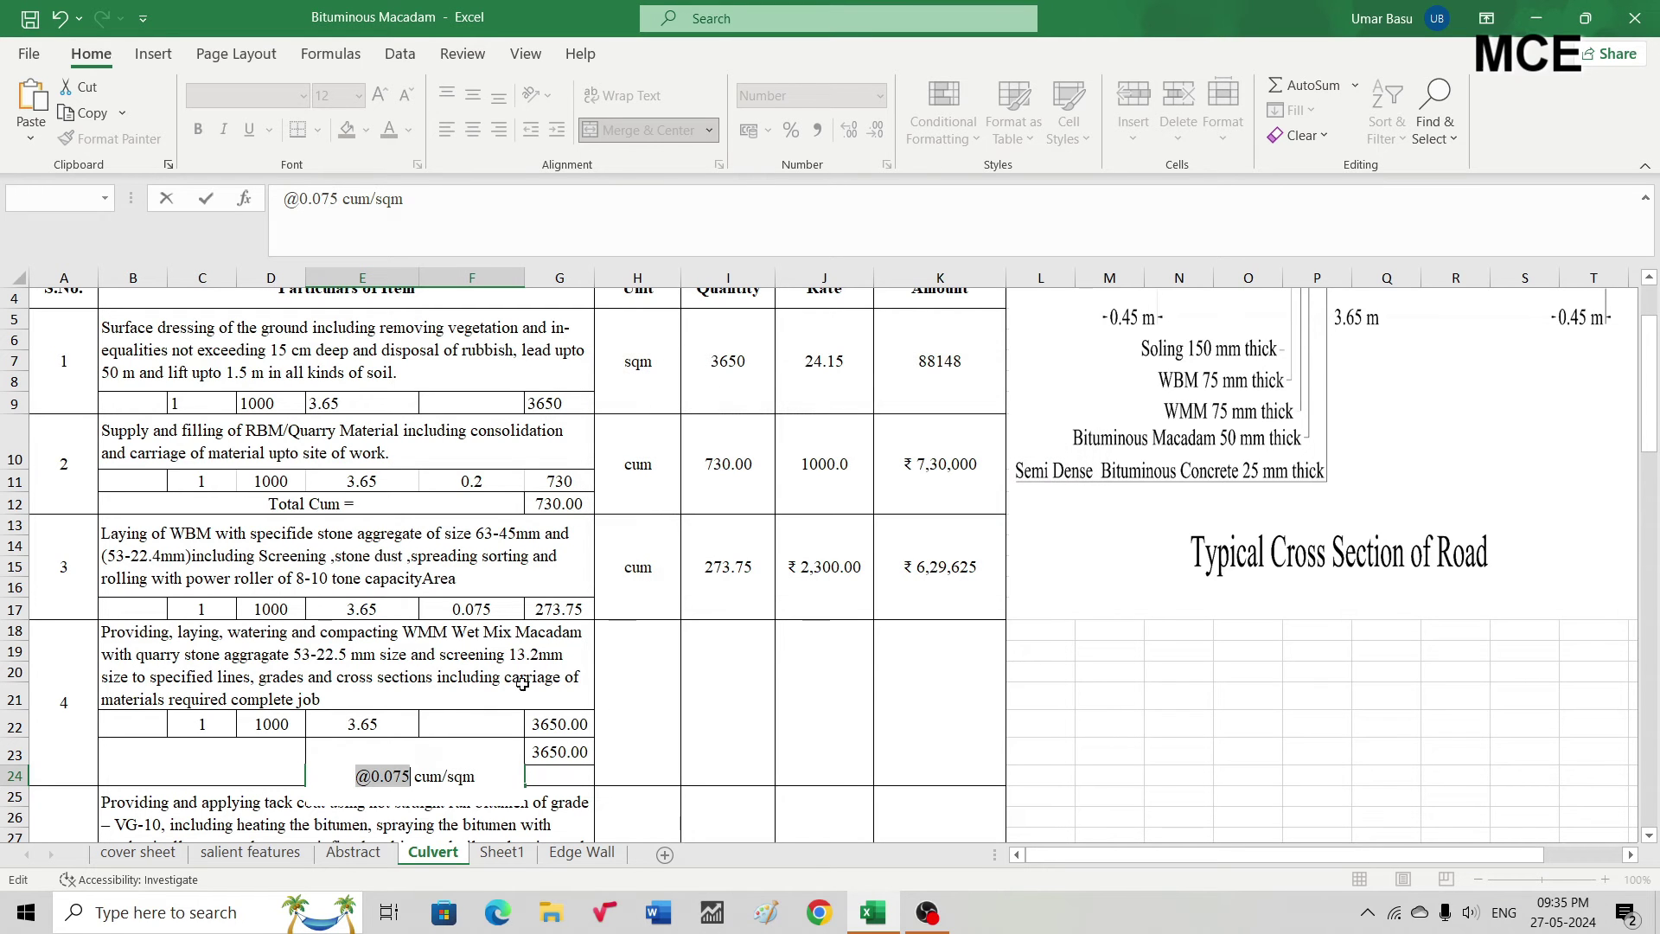
{"action": "left_click", "coordinate": [352, 780]}
{"action": "key", "text": "Return"}
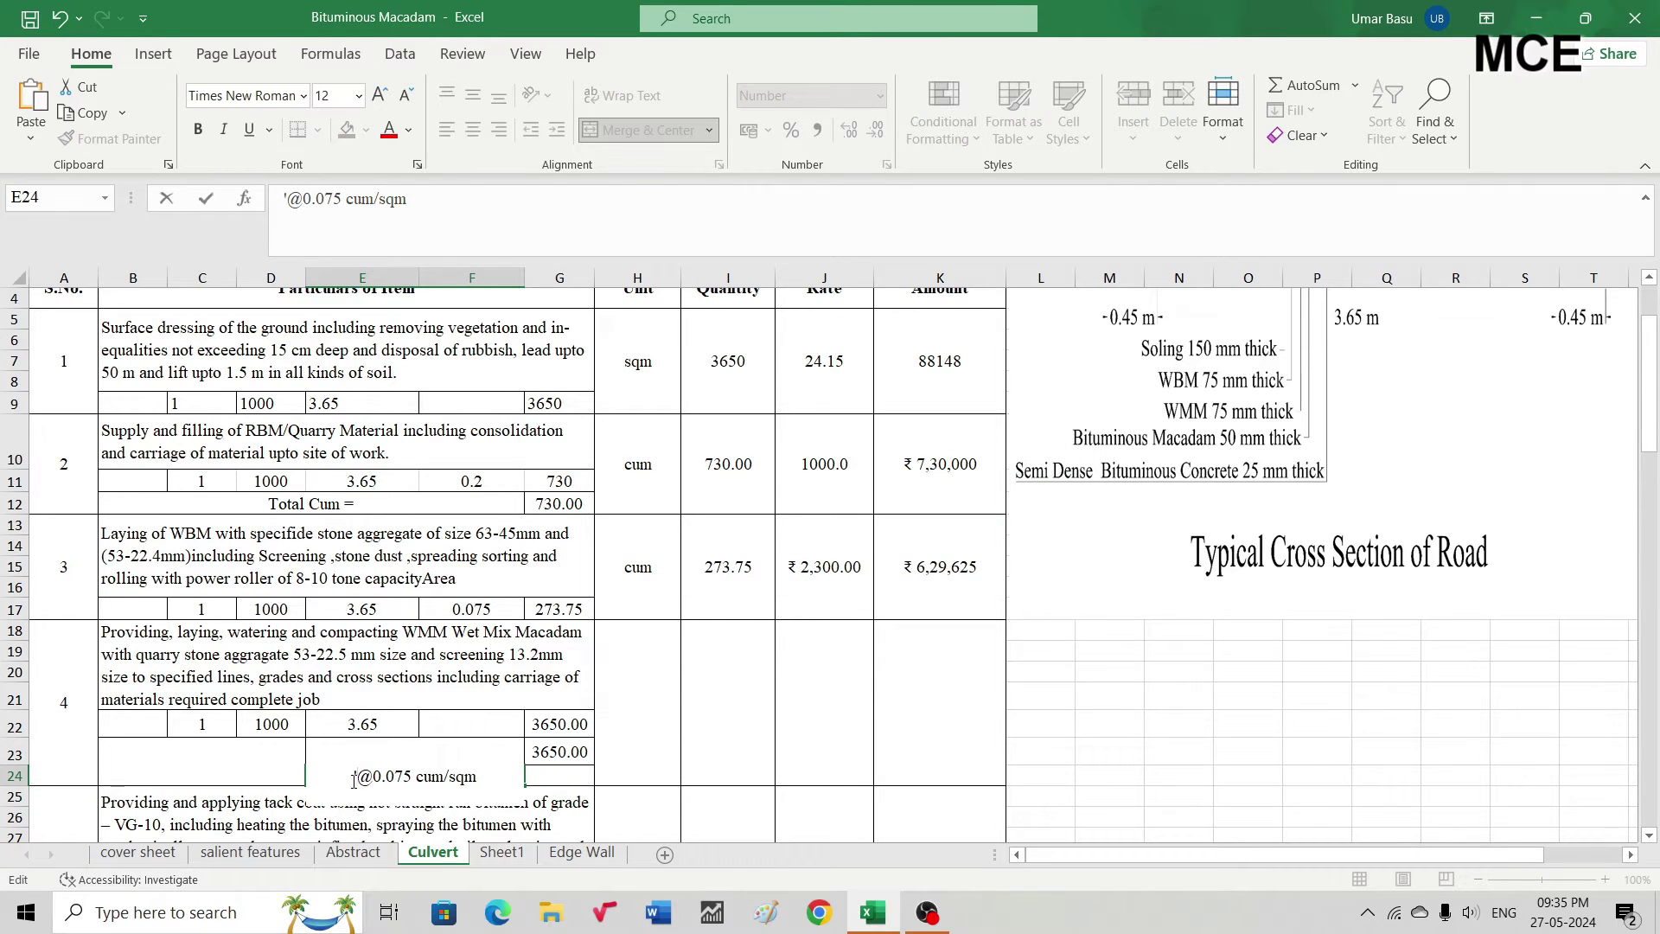
Convert the item 4 area to volume in G24 with the formula =G22*0.075
{"action": "left_click", "coordinate": [556, 780]}
{"action": "type", "text": "="}
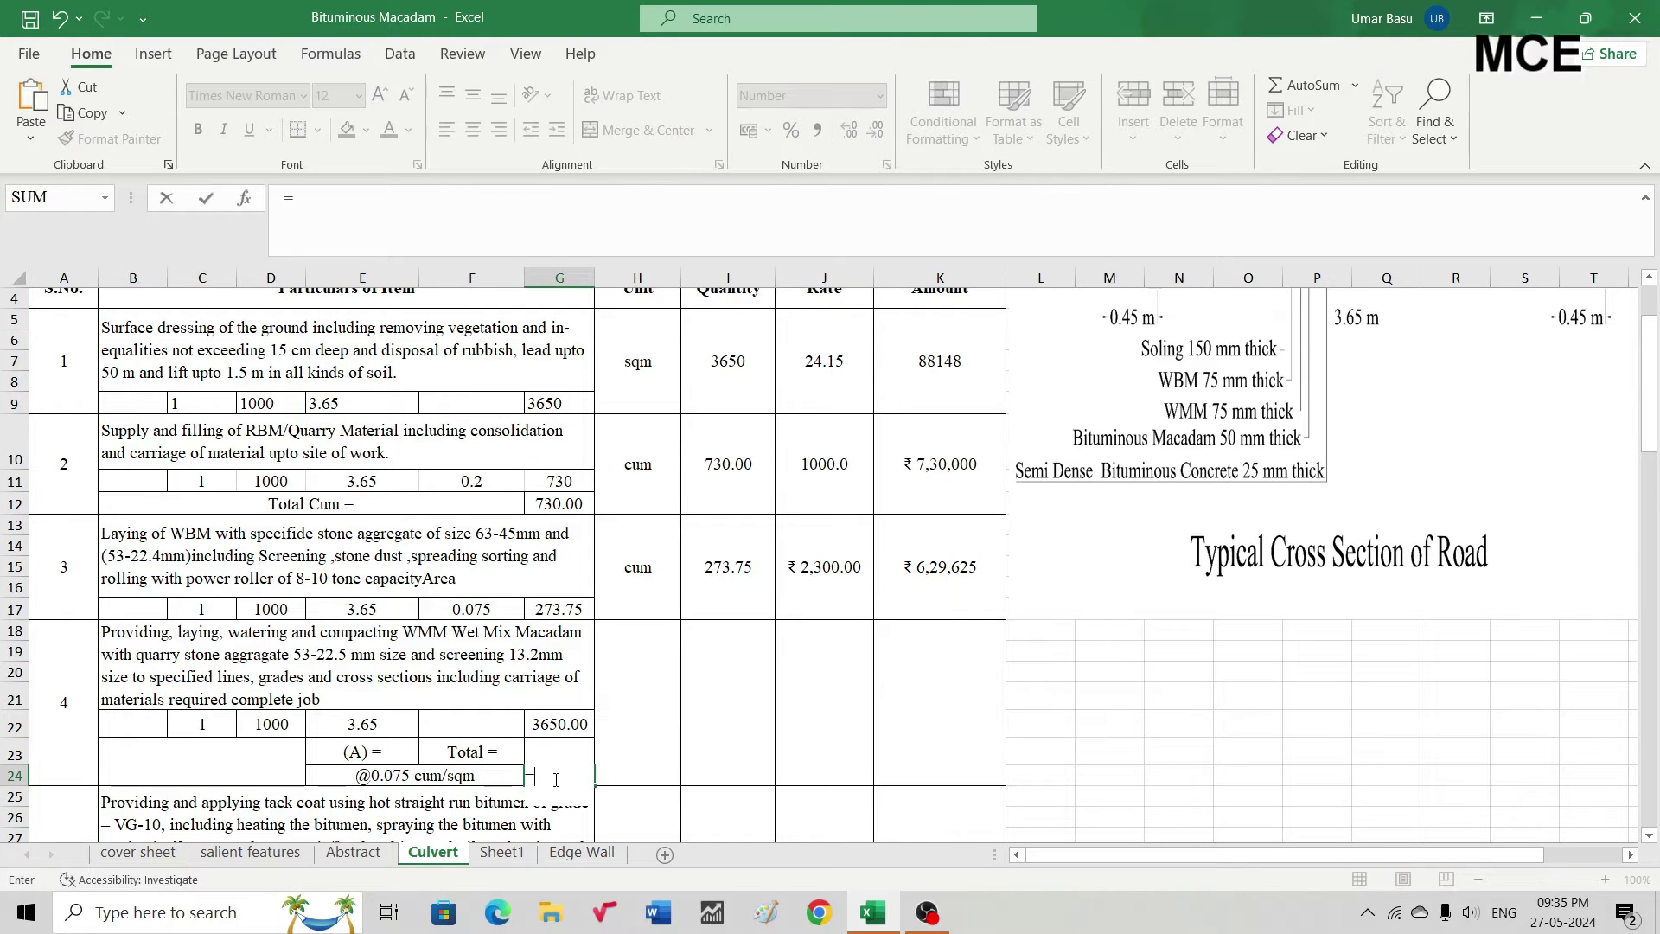
{"action": "left_click", "coordinate": [555, 720]}
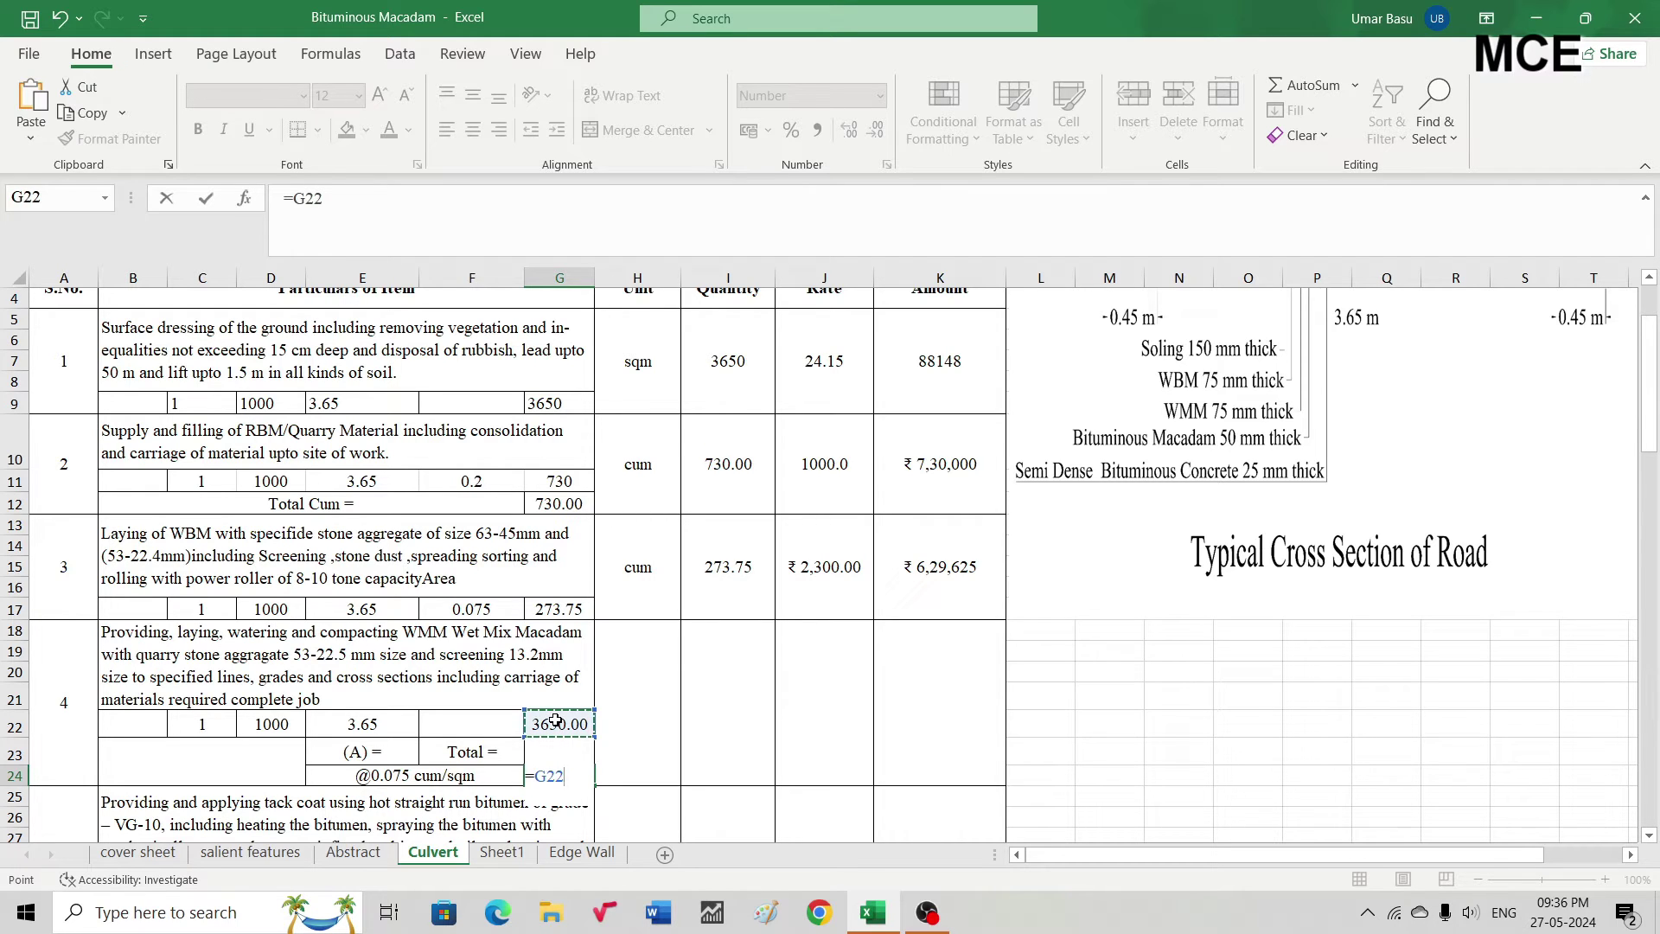
{"action": "type", "text": "*0.075"}
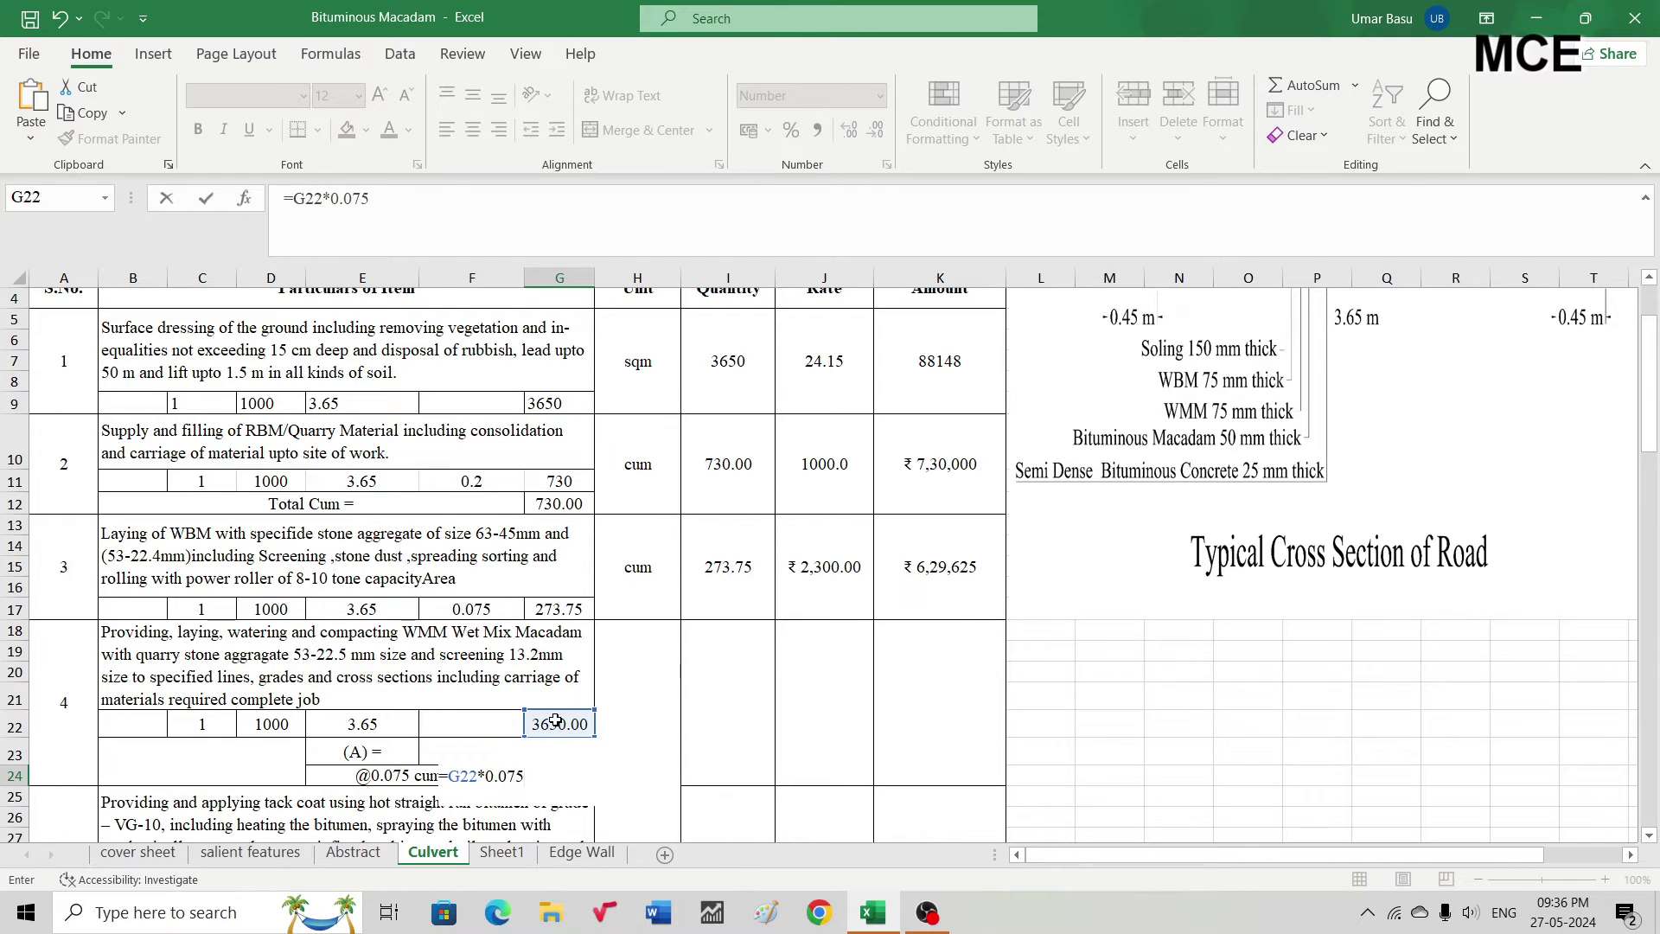
{"action": "key", "text": "Return"}
Enter cum as the unit for item 4 and link its quantity in I18 to the volume with =G24
{"action": "left_click", "coordinate": [629, 718]}
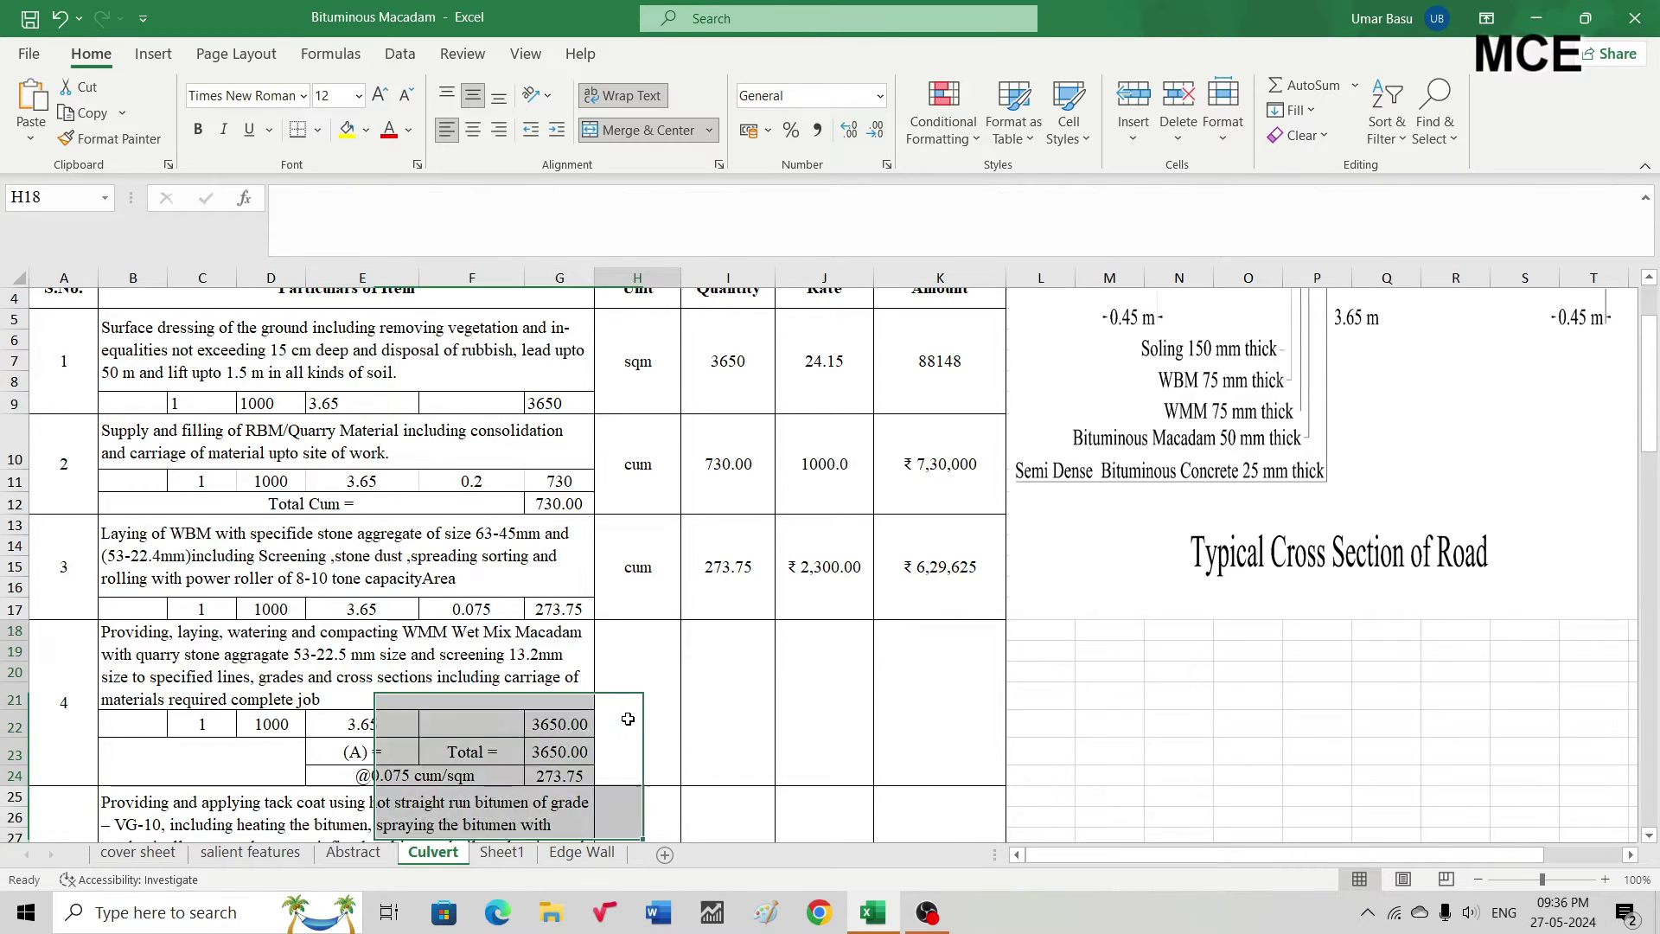
{"action": "type", "text": "cum"}
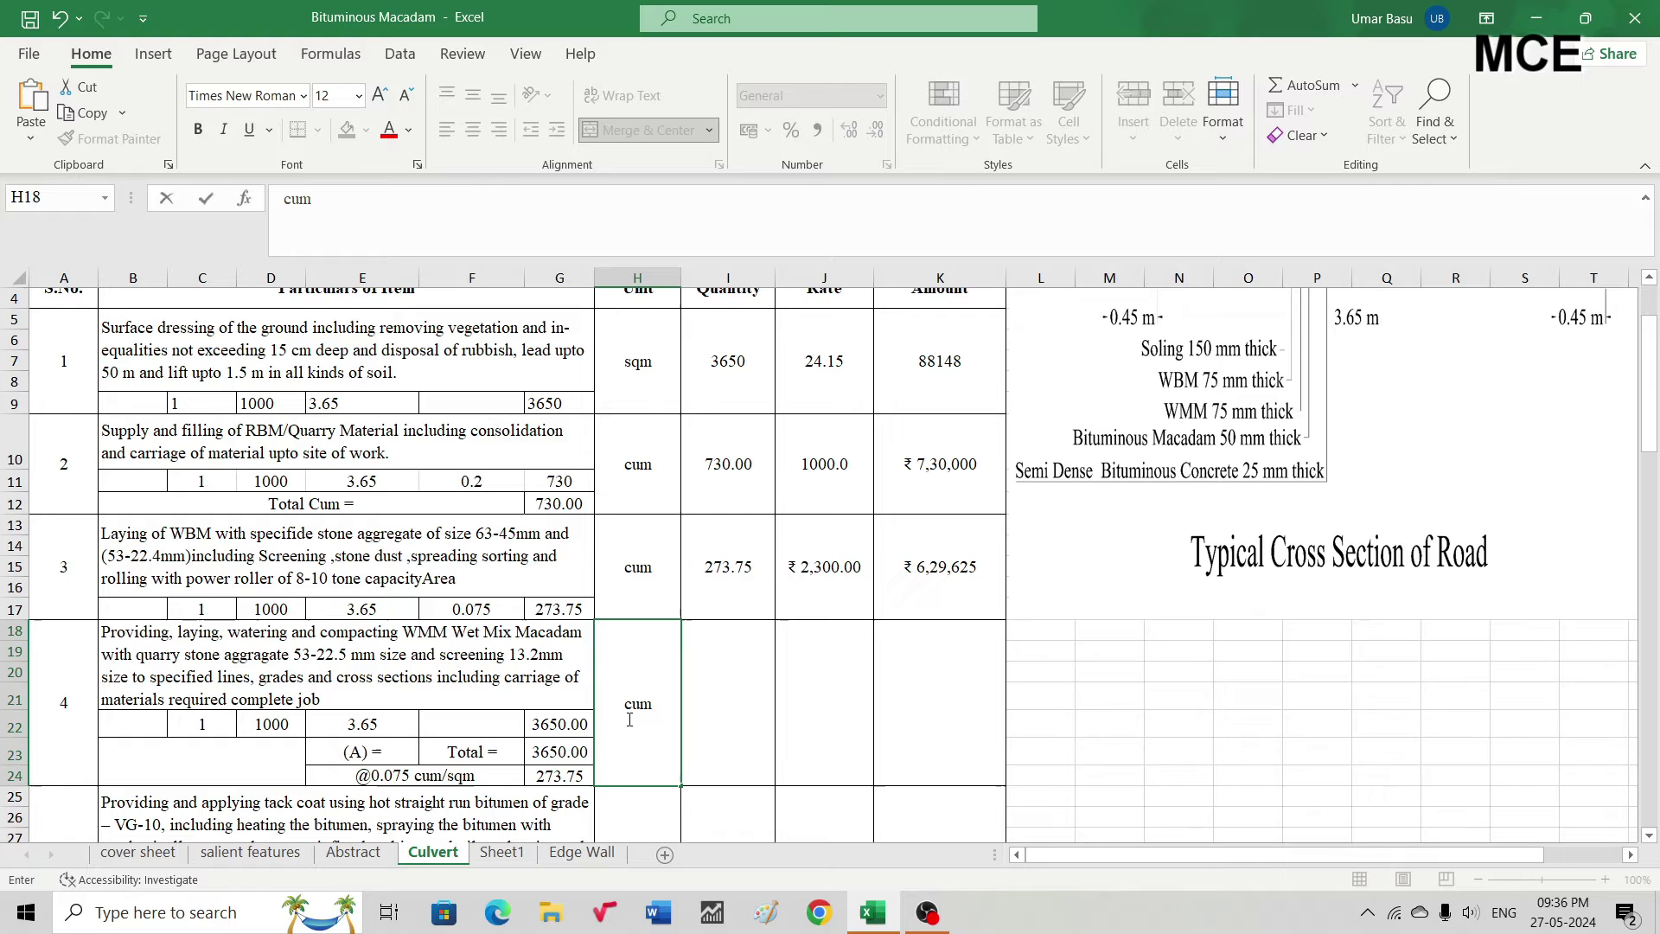
{"action": "key", "text": "Return"}
{"action": "left_click", "coordinate": [749, 700]}
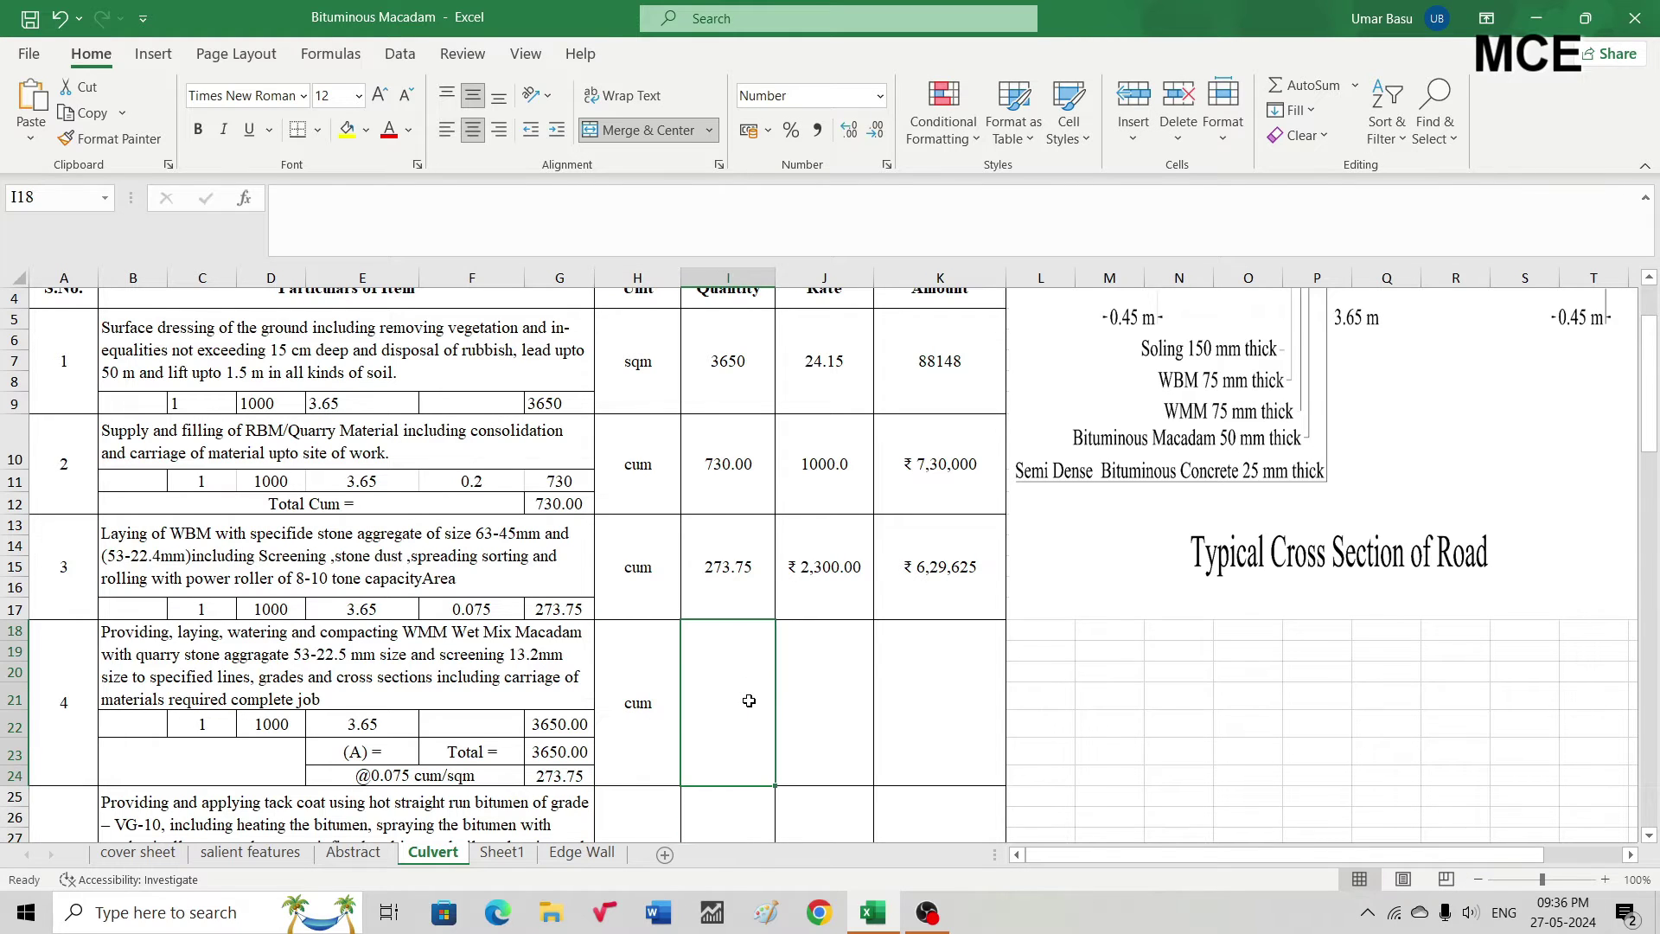
{"action": "type", "text": "="}
{"action": "left_click", "coordinate": [551, 776]}
{"action": "key", "text": "Return"}
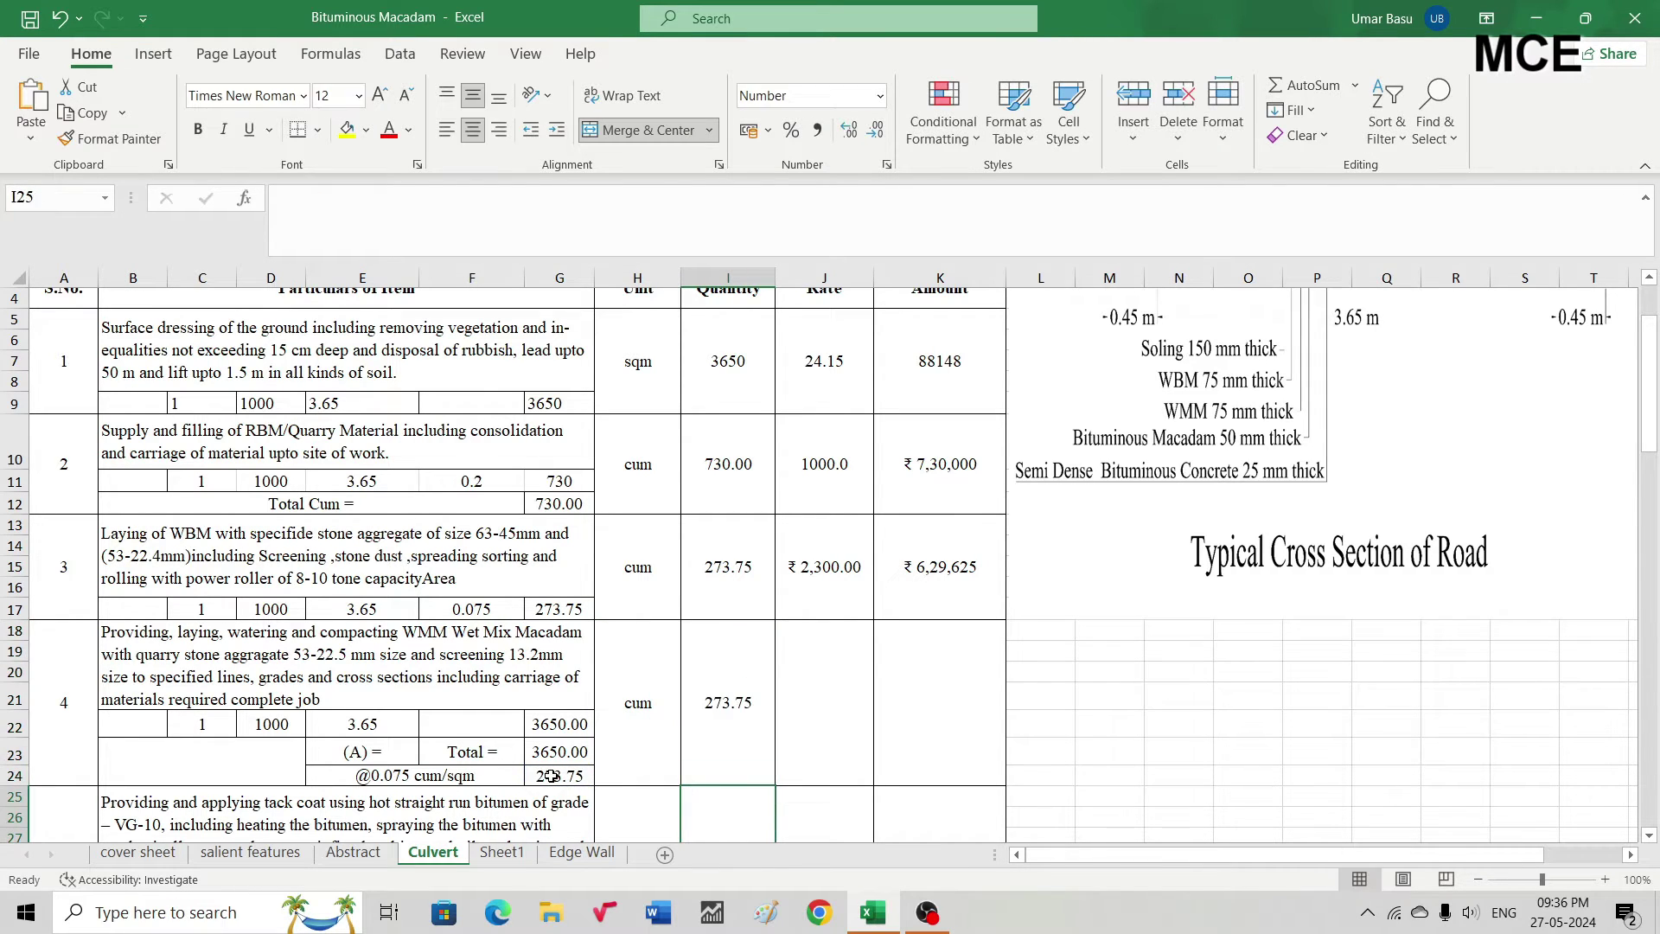
Enter a rate of 1885.95 for item 4 in J18
{"action": "left_click", "coordinate": [822, 718]}
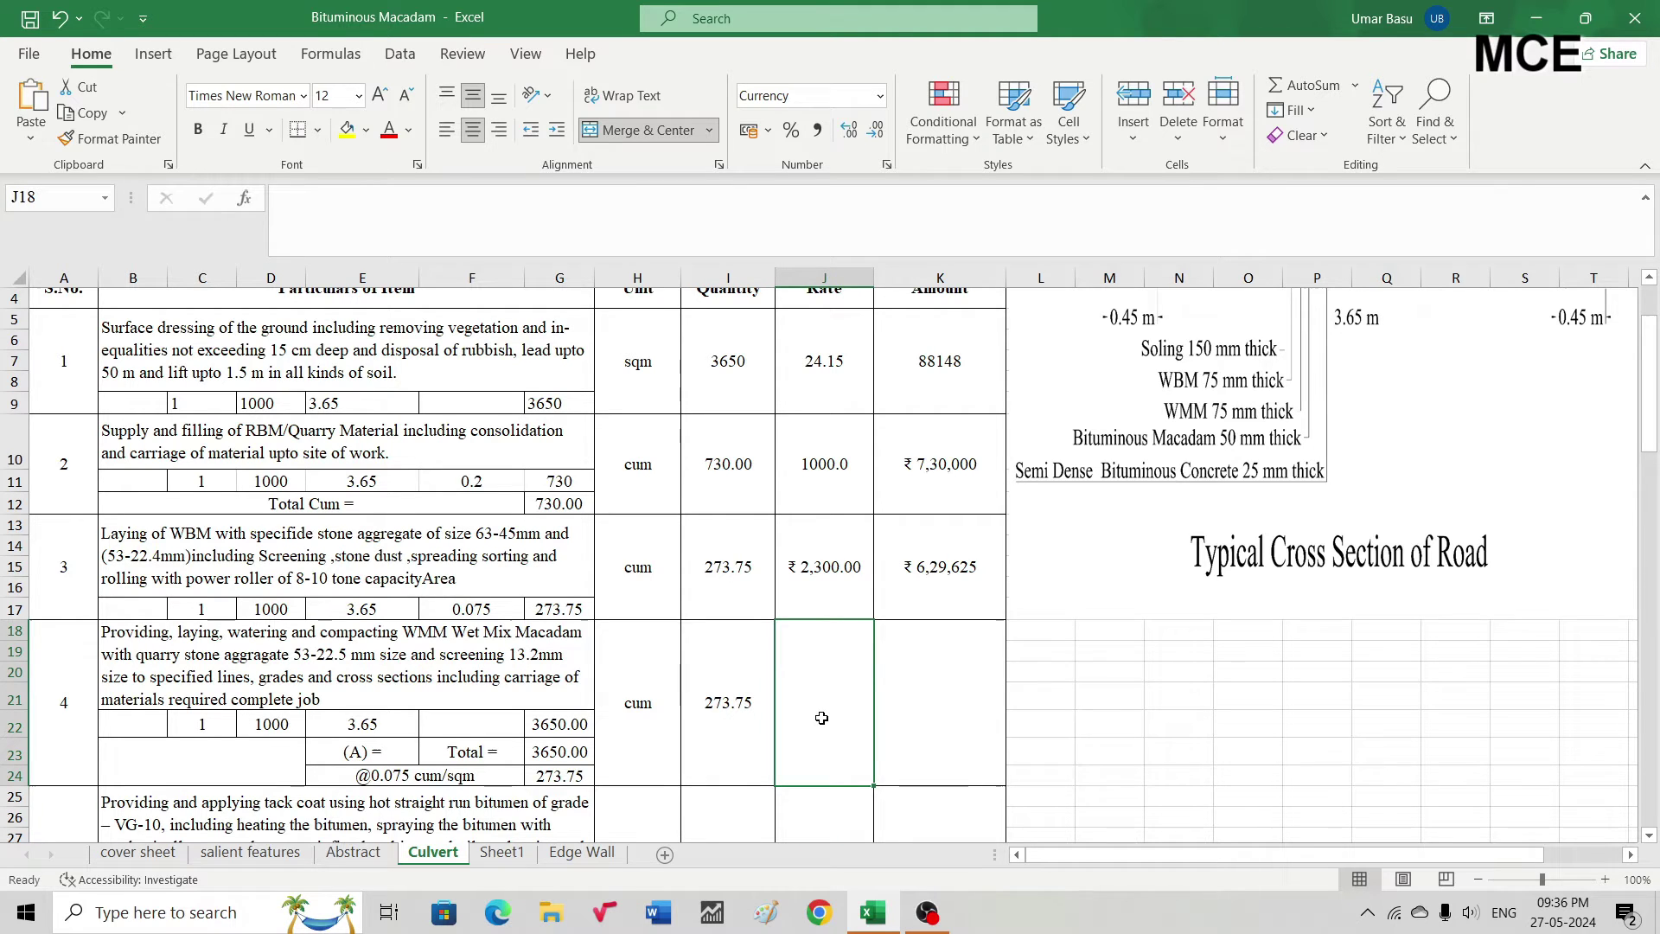
{"action": "type", "text": "188"}
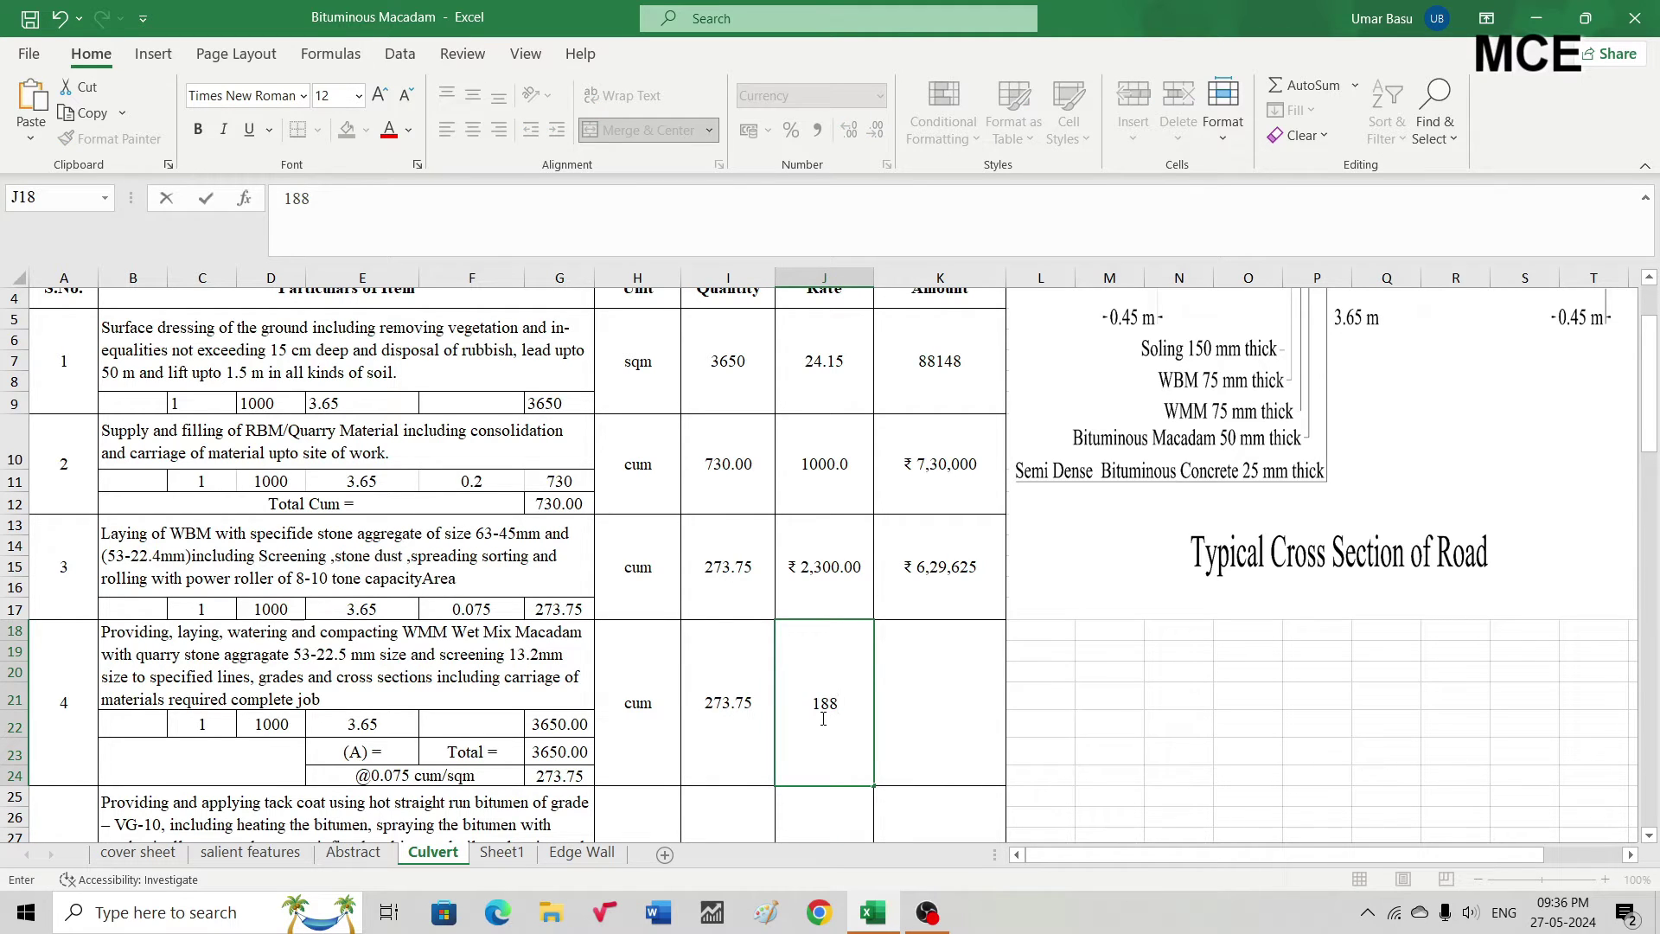
{"action": "type", "text": "5.95"}
{"action": "key", "text": "Return"}
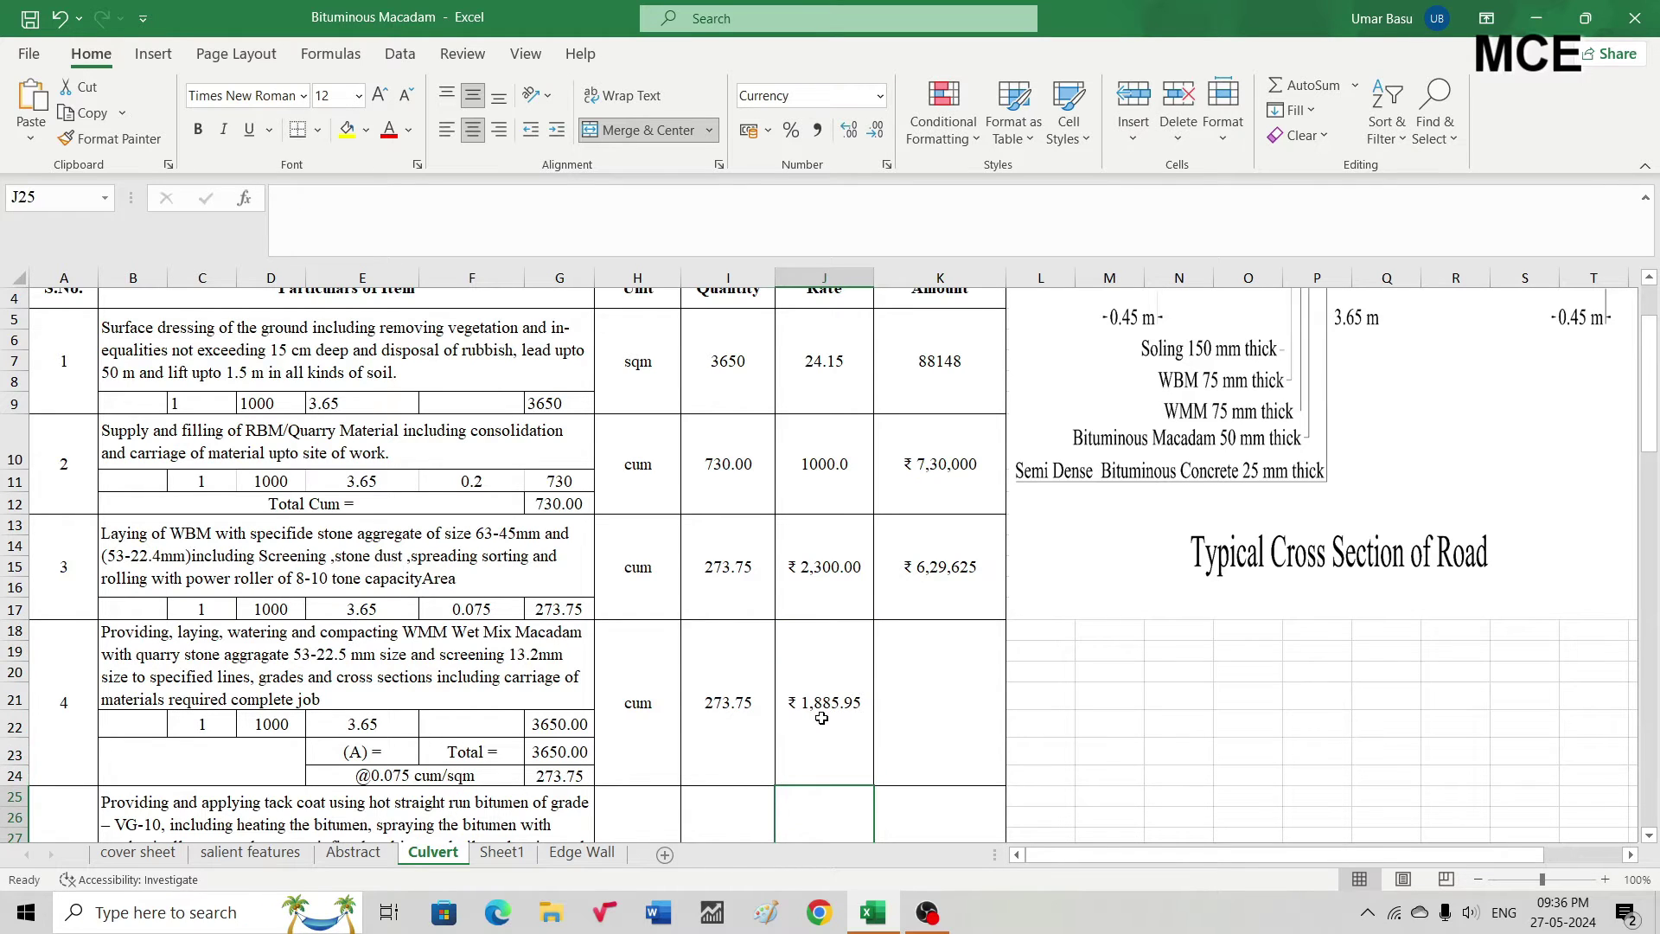
Calculate the item 4 amount in K18 by multiplying quantity by rate with the formula =I18*J18
{"action": "double_click", "coordinate": [945, 702]}
{"action": "type", "text": "="}
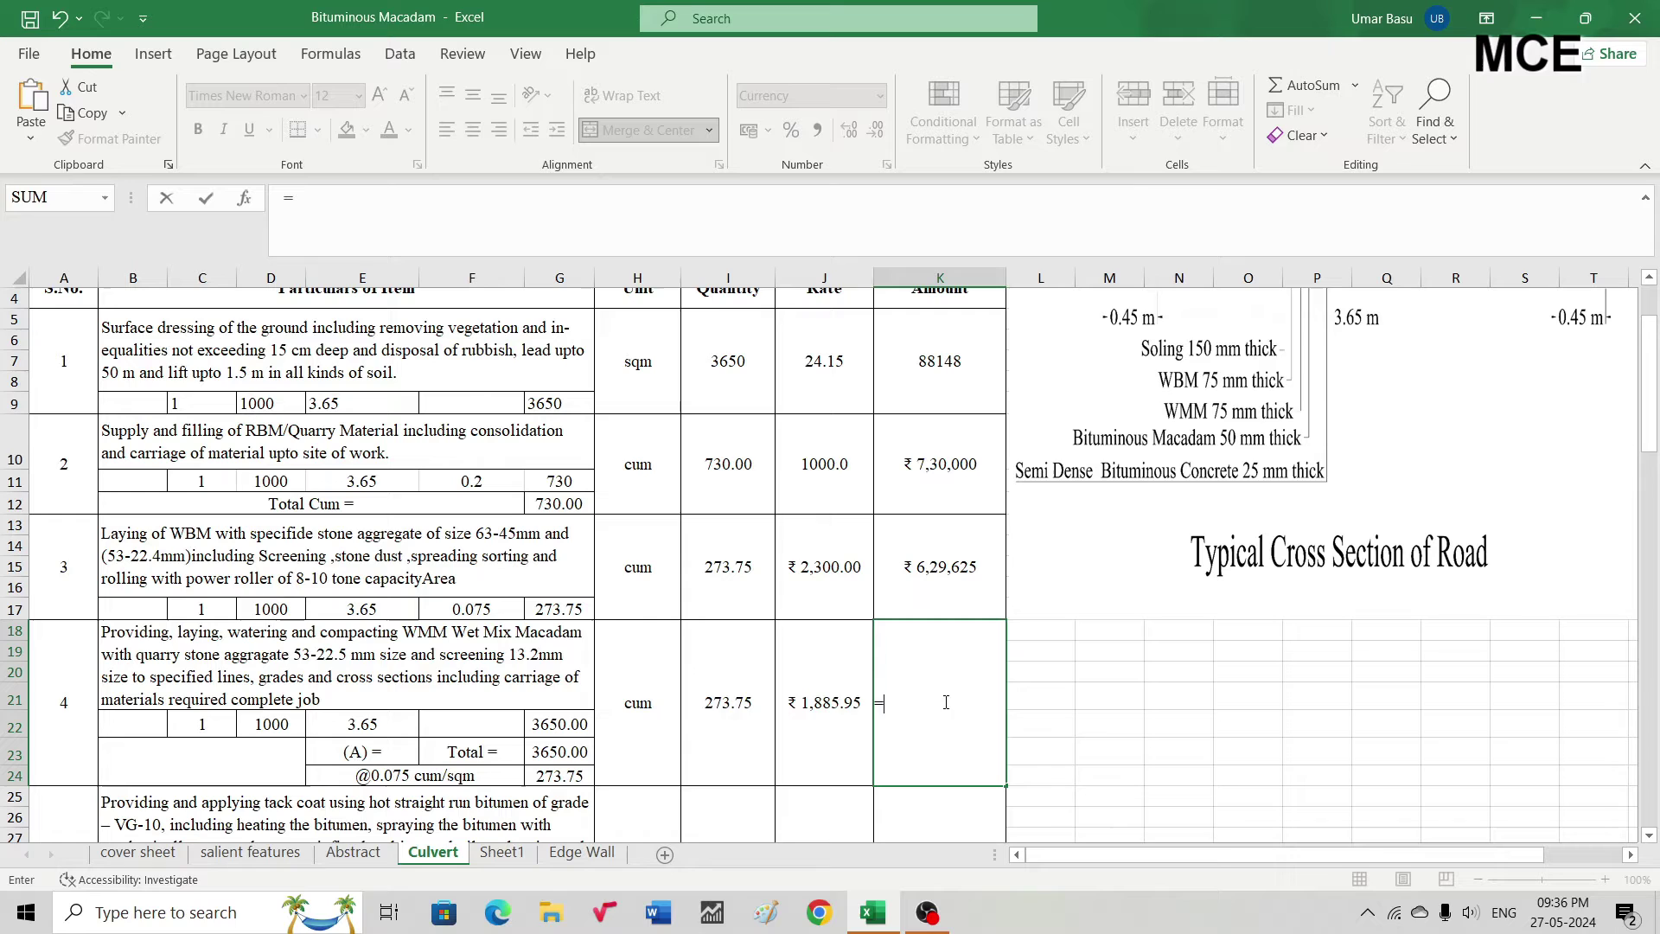
{"action": "left_click", "coordinate": [709, 709]}
{"action": "type", "text": "*"}
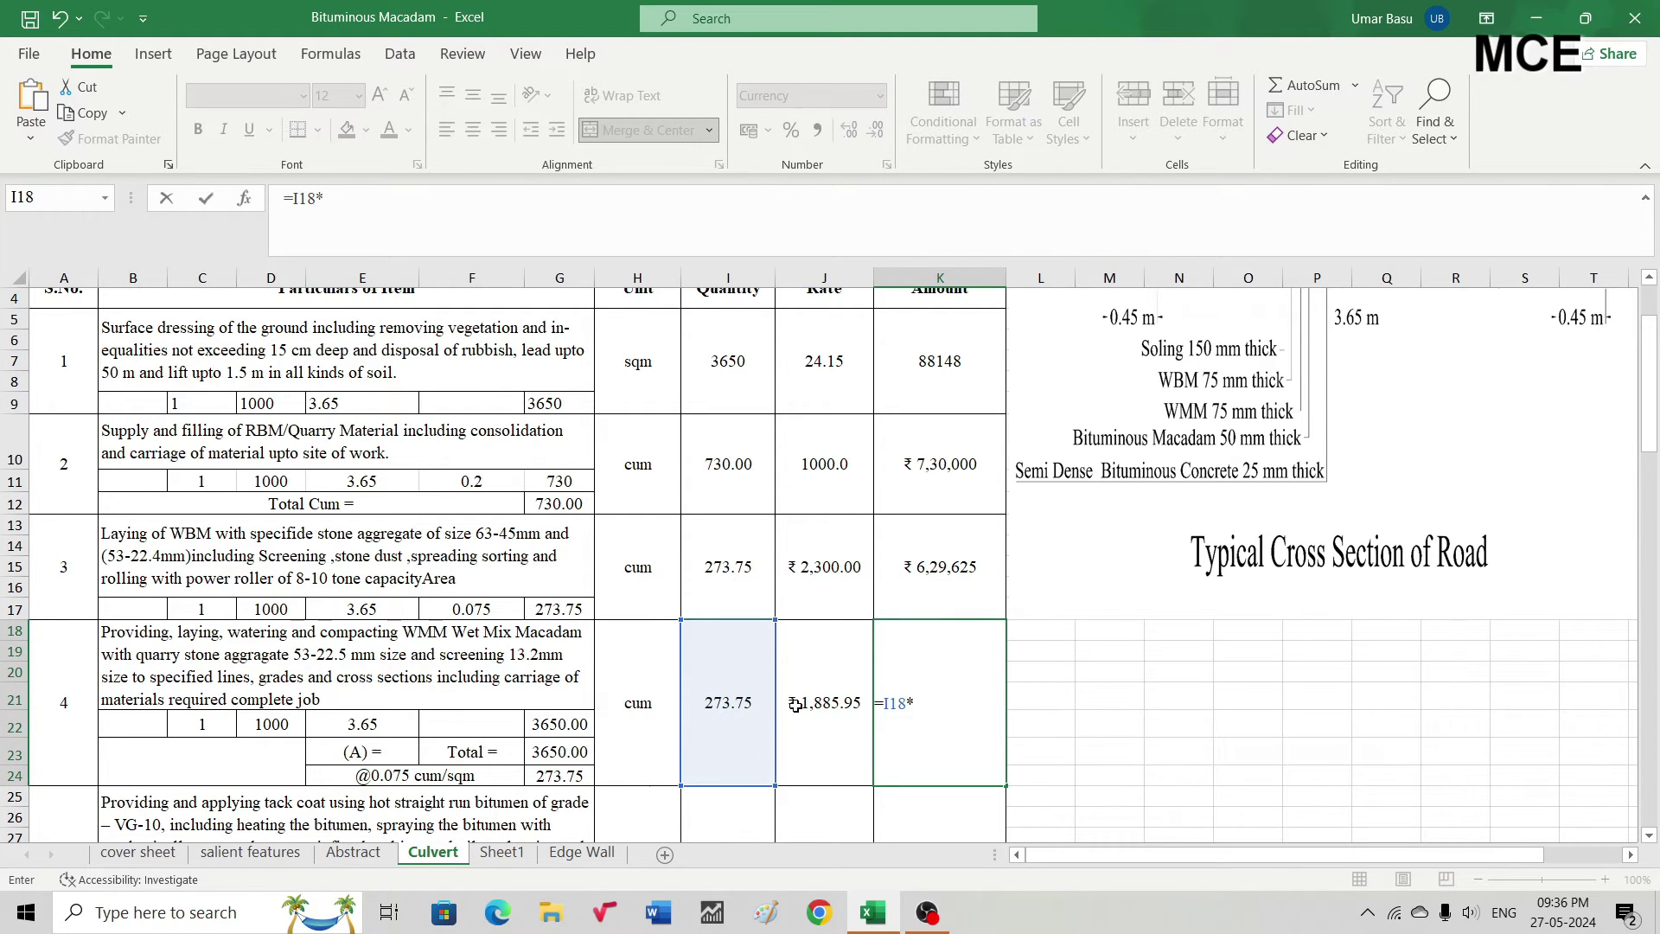
{"action": "left_click", "coordinate": [832, 711]}
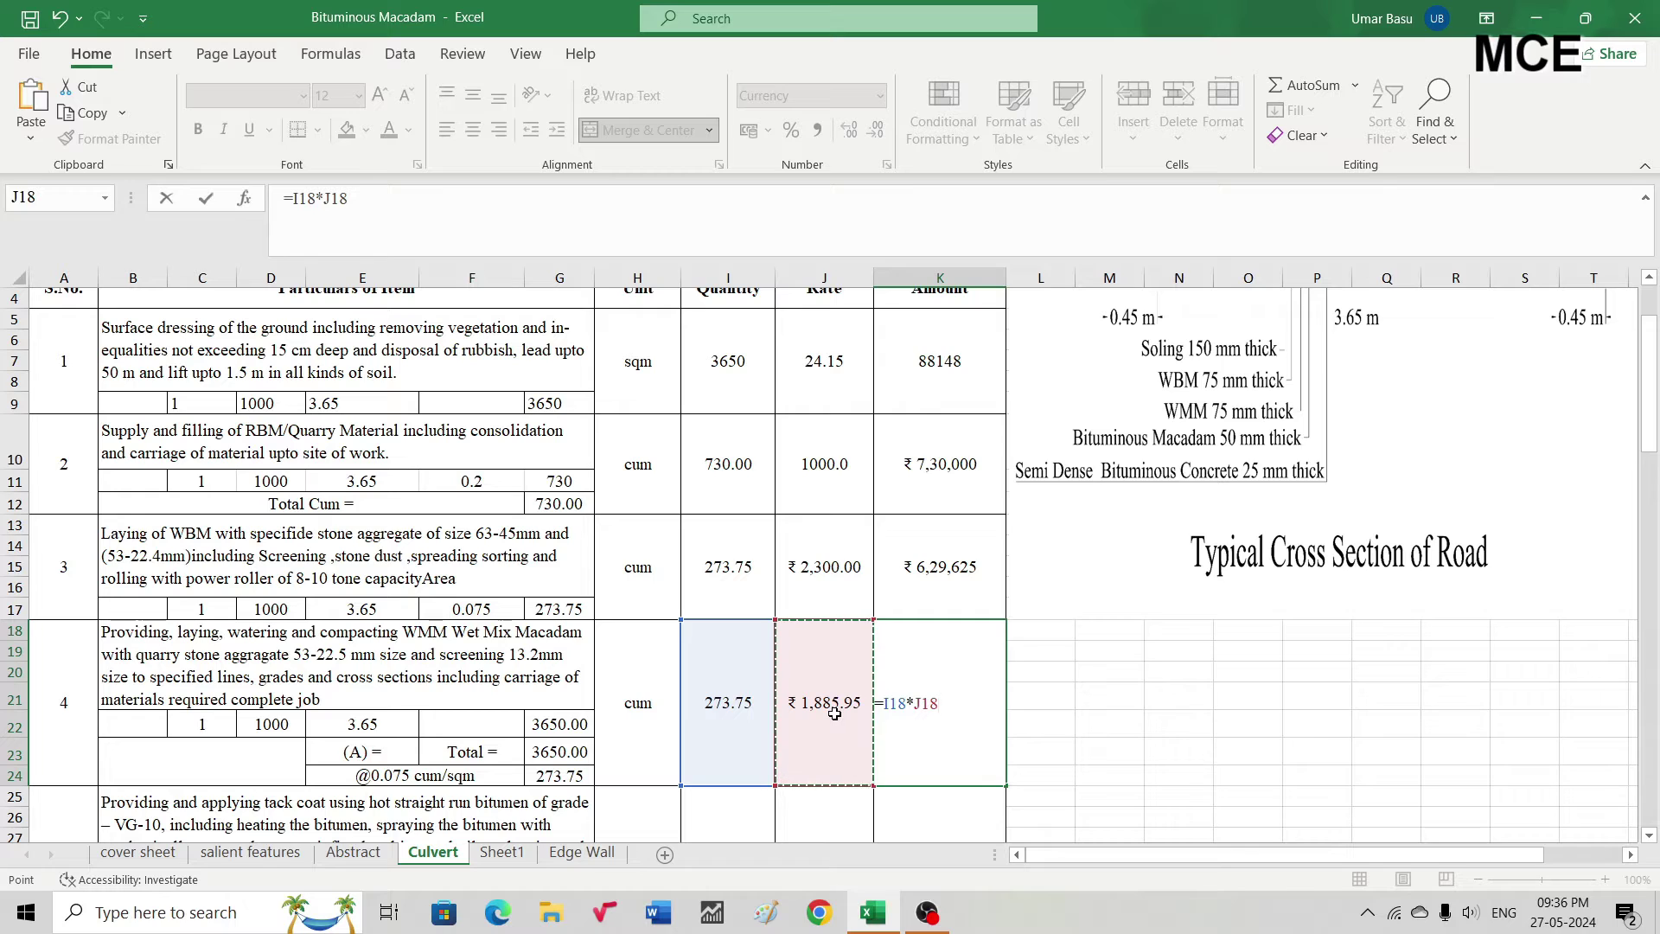
{"action": "key", "text": "Return"}
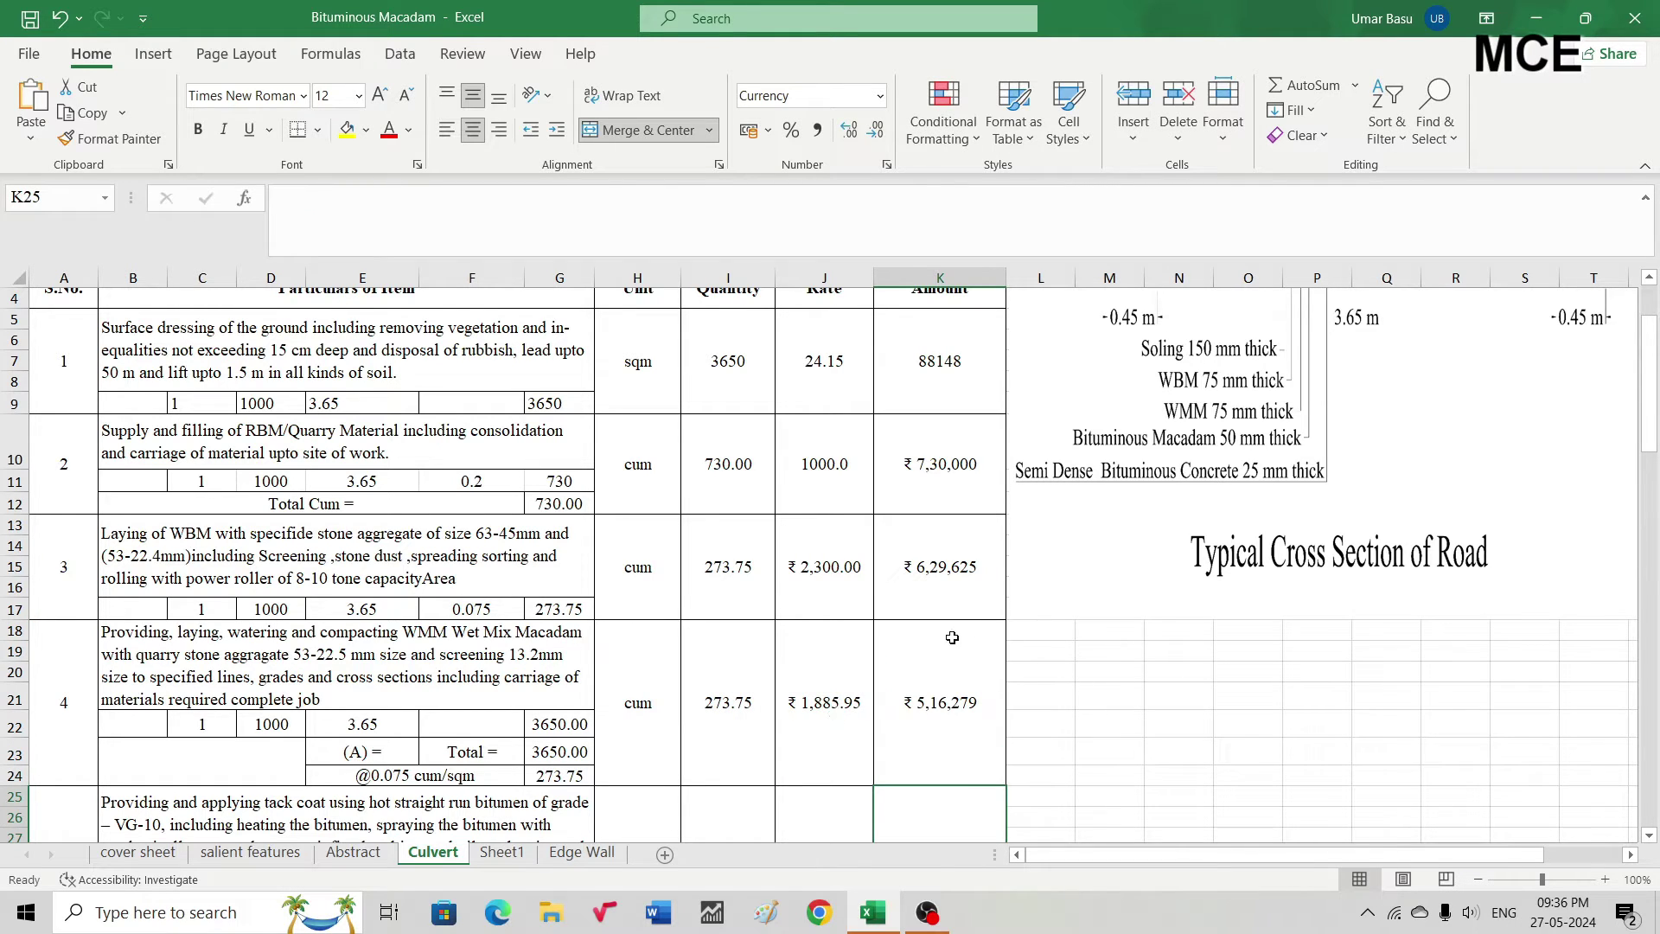
Link the item 5 "Surface Area vide A" value in G29 to the item 4 total area with =G23
{"action": "scroll", "coordinate": [952, 637], "scroll_direction": "down", "scroll_amount": 3}
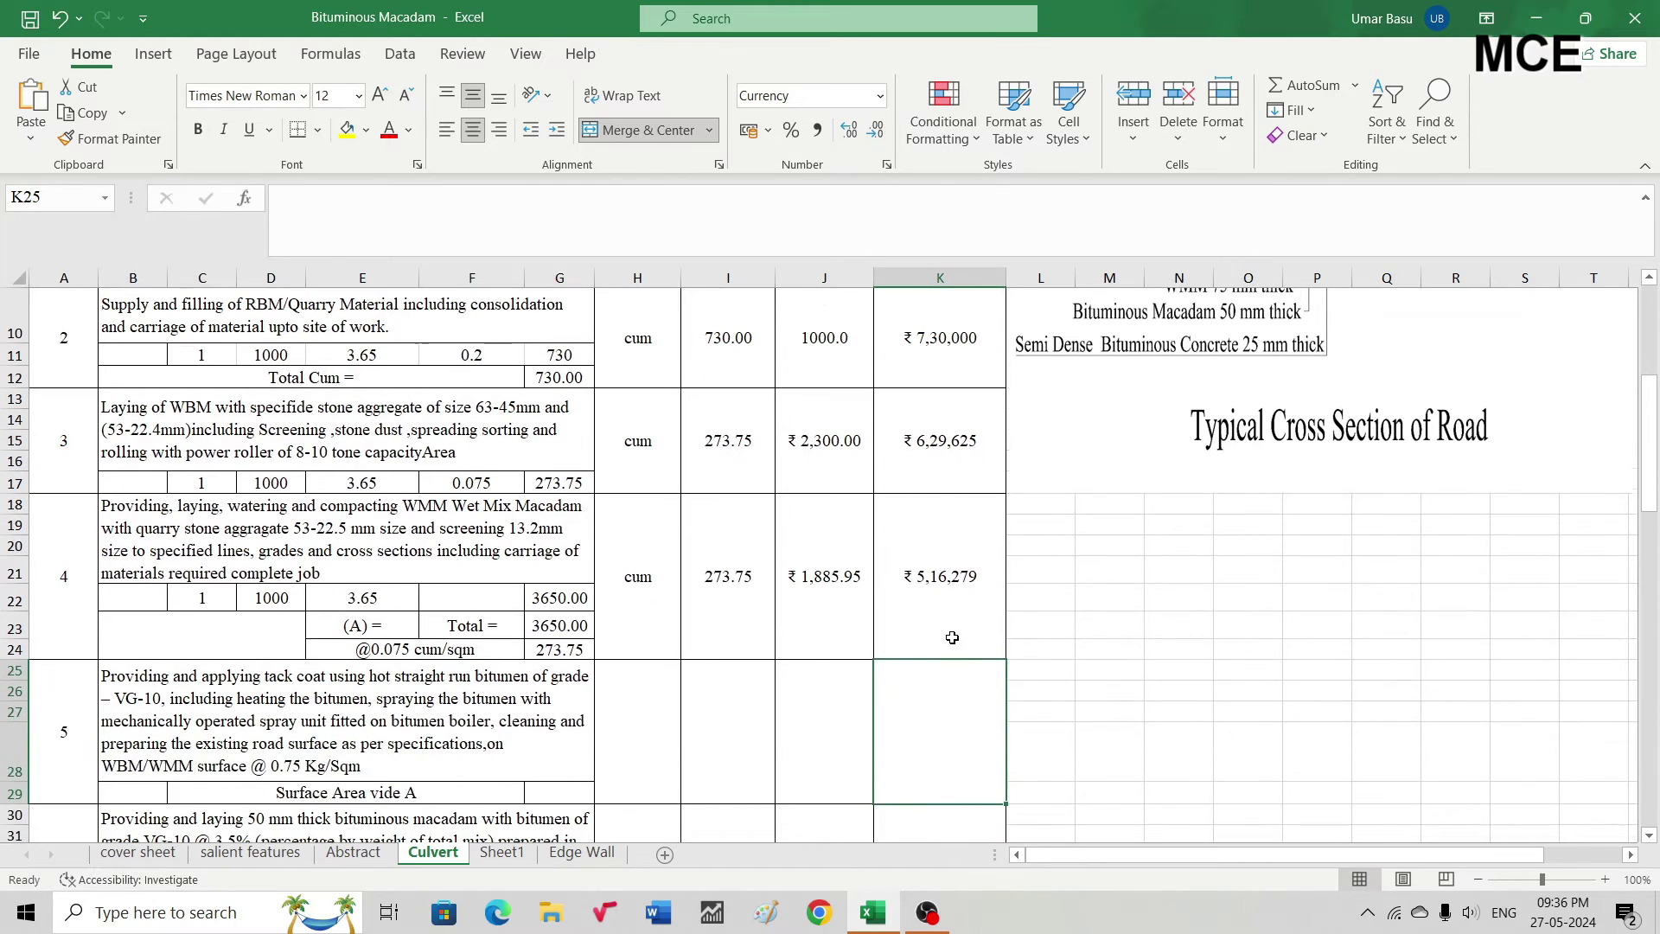
{"action": "scroll", "coordinate": [457, 631], "scroll_direction": "down", "scroll_amount": 1}
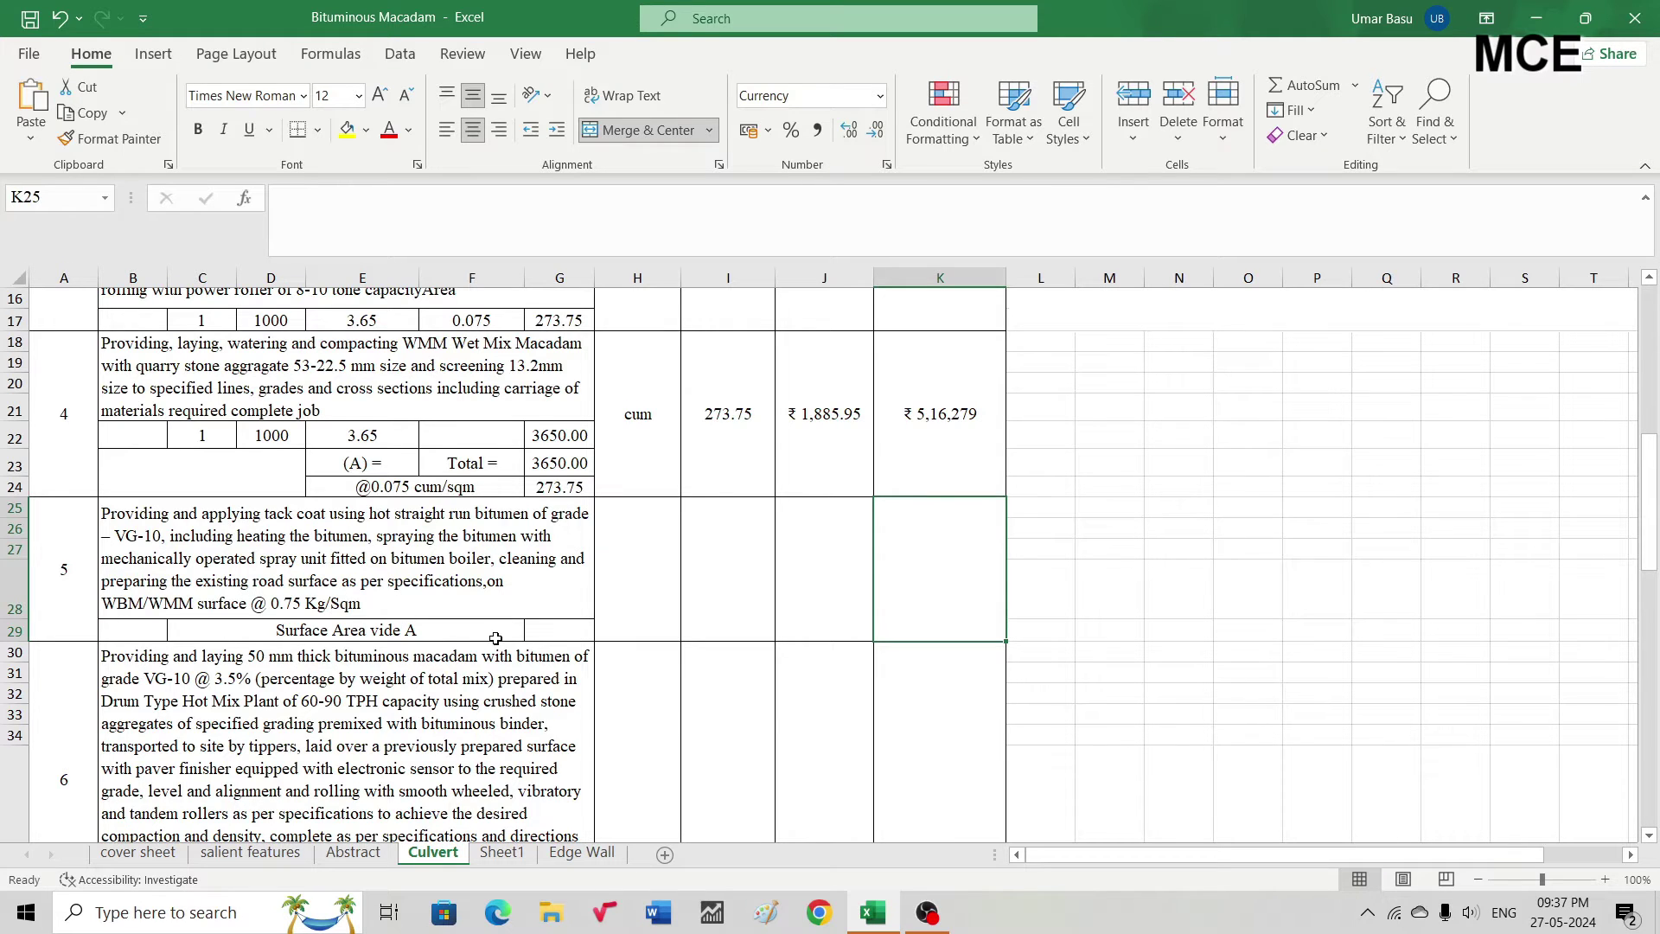
{"action": "double_click", "coordinate": [569, 631]}
{"action": "type", "text": "="}
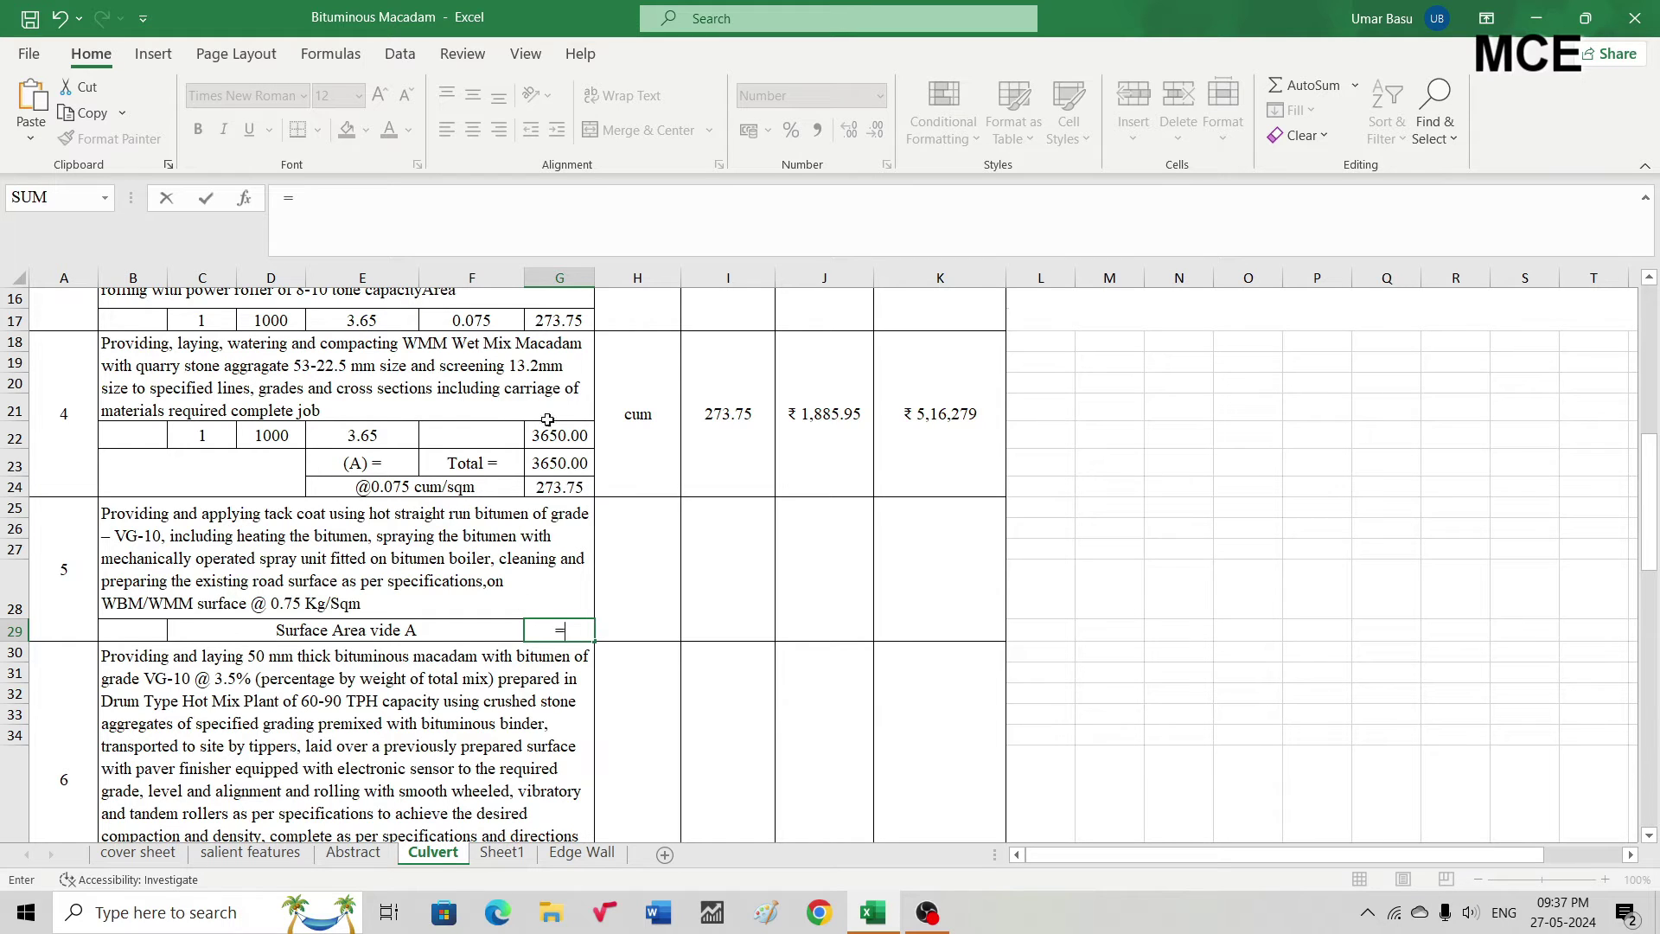
{"action": "left_click", "coordinate": [554, 472]}
{"action": "key", "text": "Return"}
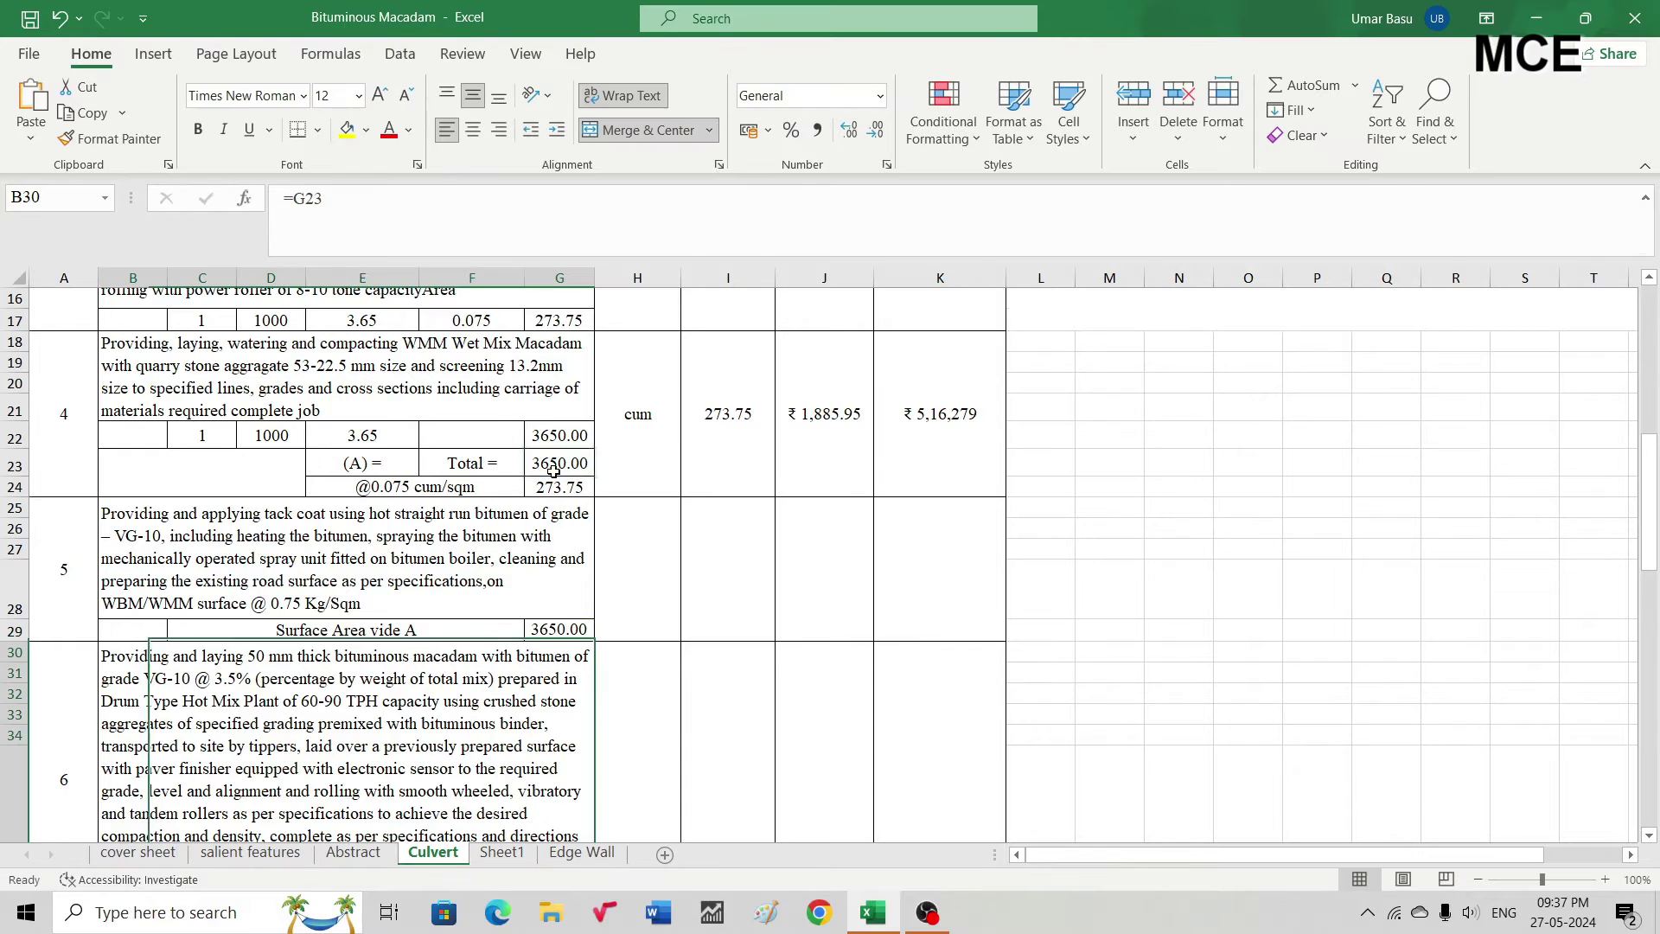
Enter sqm as the unit for item 5 and link its quantity in I25 to the surface area with =G29
{"action": "left_click", "coordinate": [652, 534]}
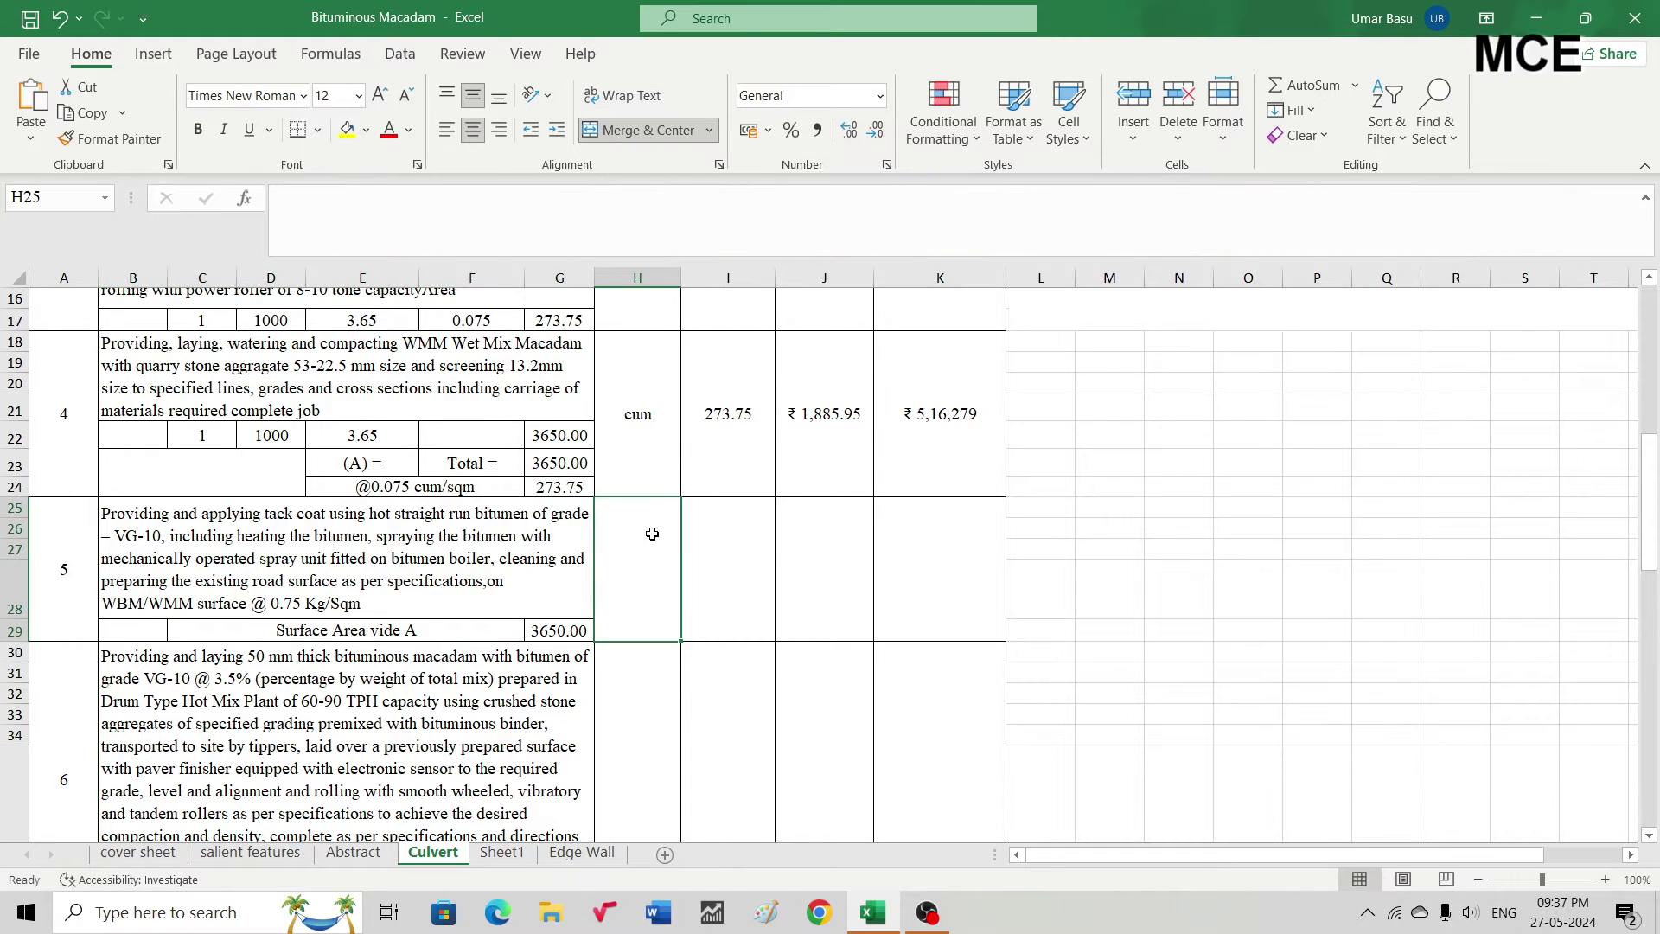
{"action": "type", "text": "sqm"}
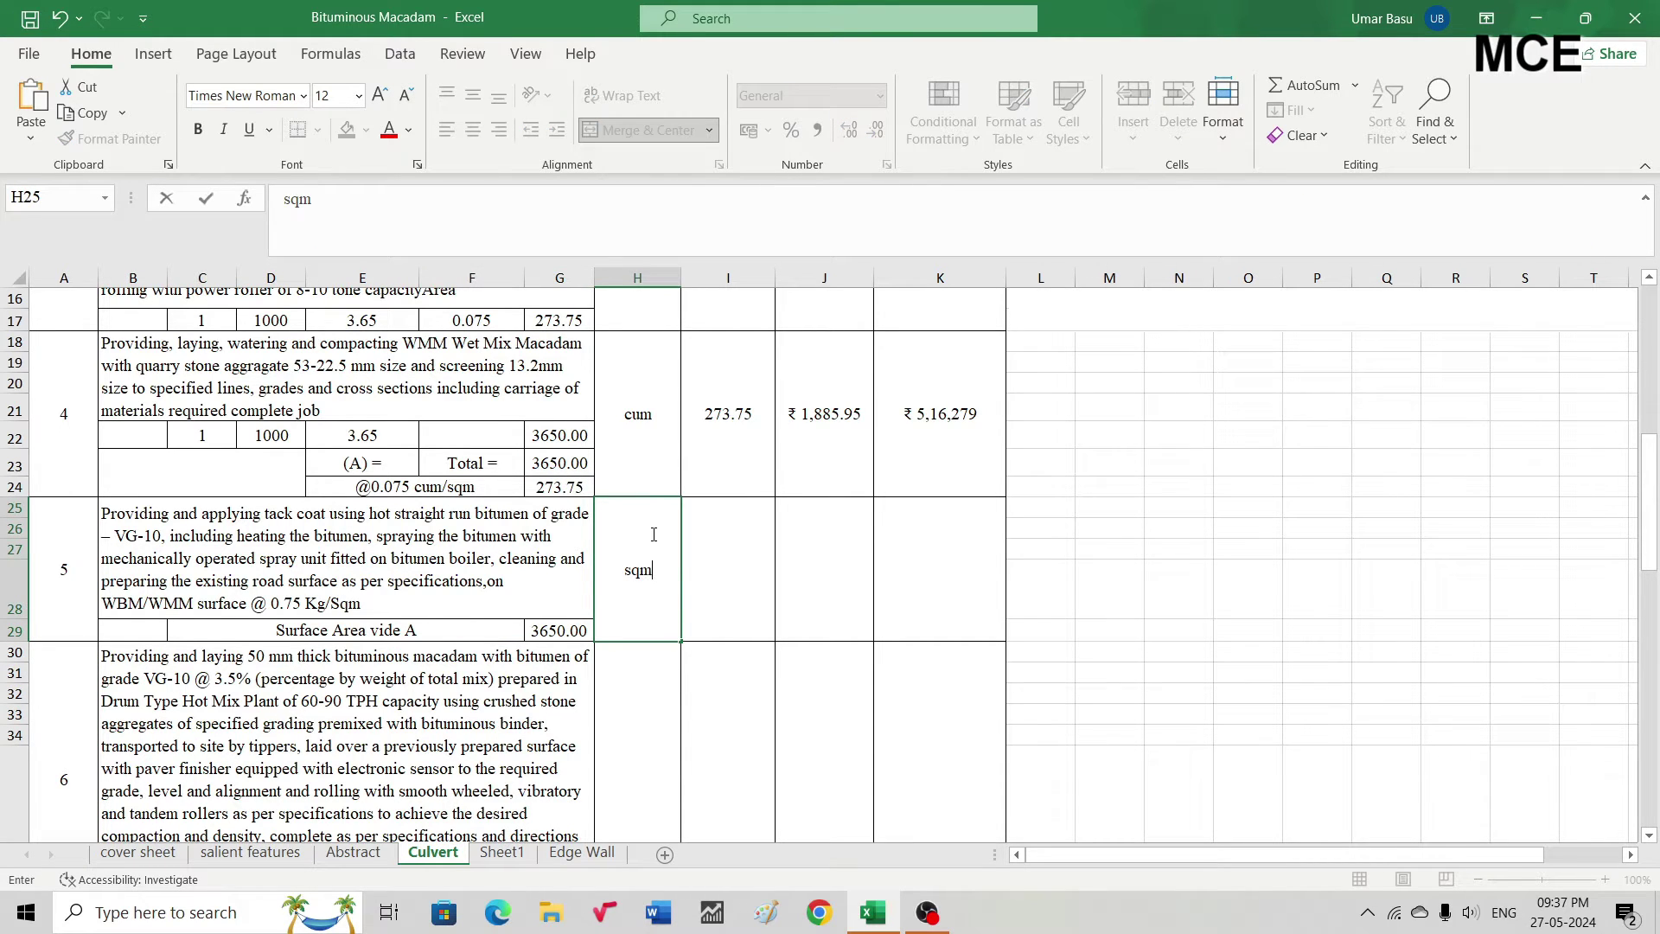
{"action": "key", "text": "Return"}
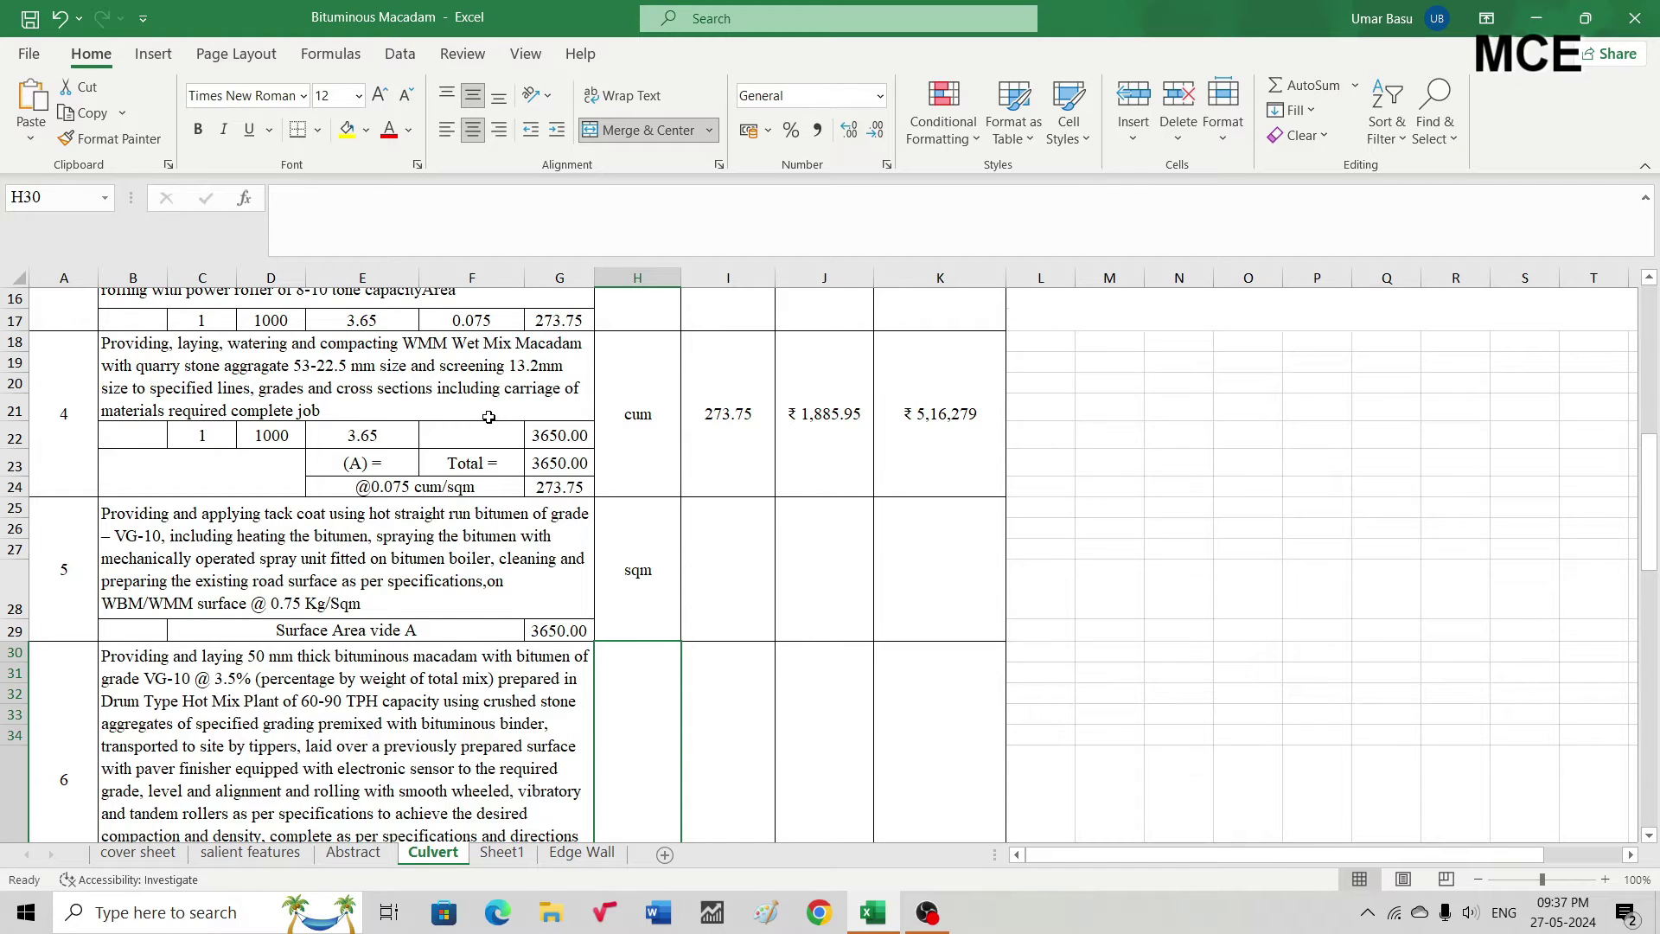
{"action": "left_click", "coordinate": [712, 591]}
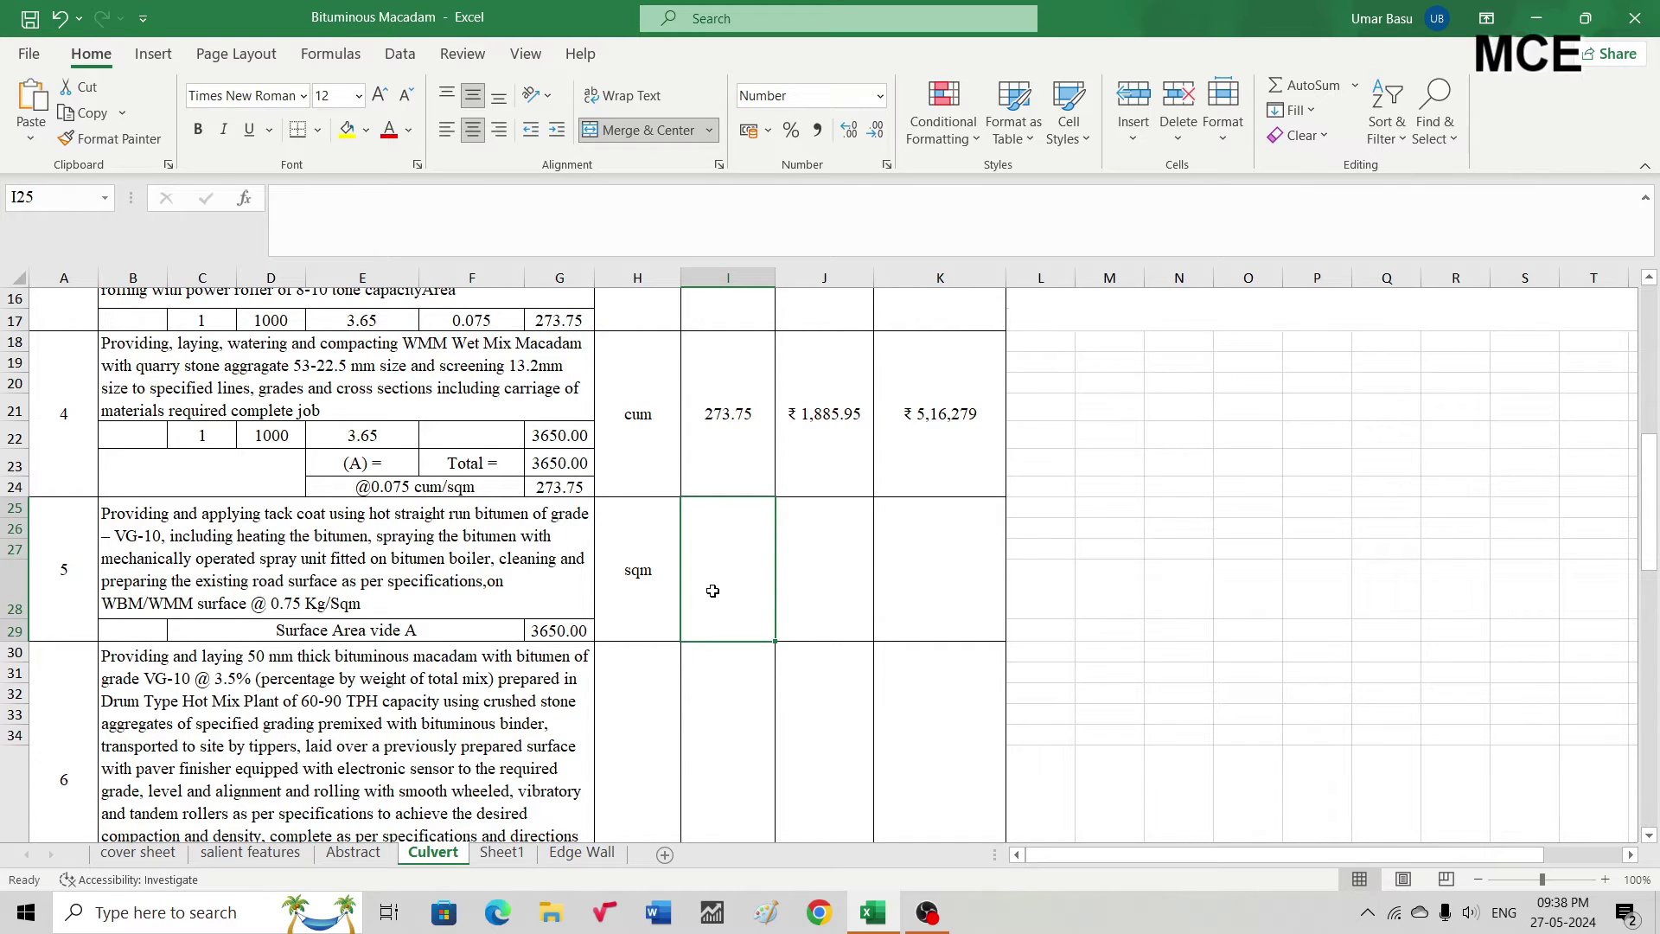
{"action": "type", "text": "="}
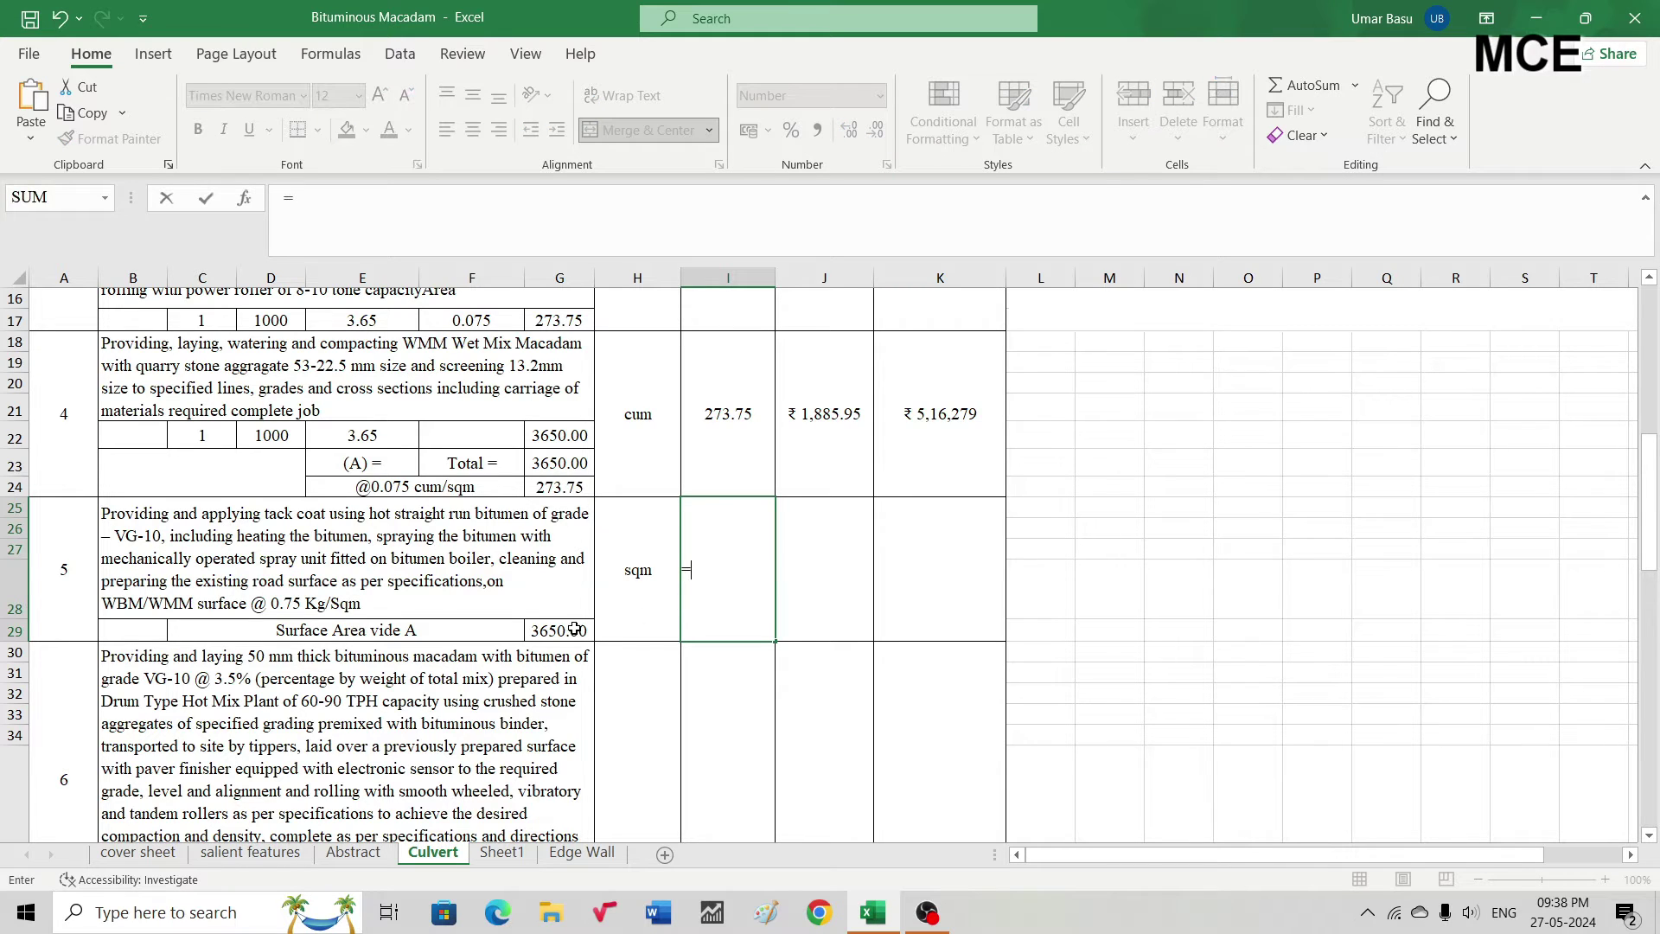
{"action": "left_click", "coordinate": [569, 628]}
{"action": "key", "text": "Return"}
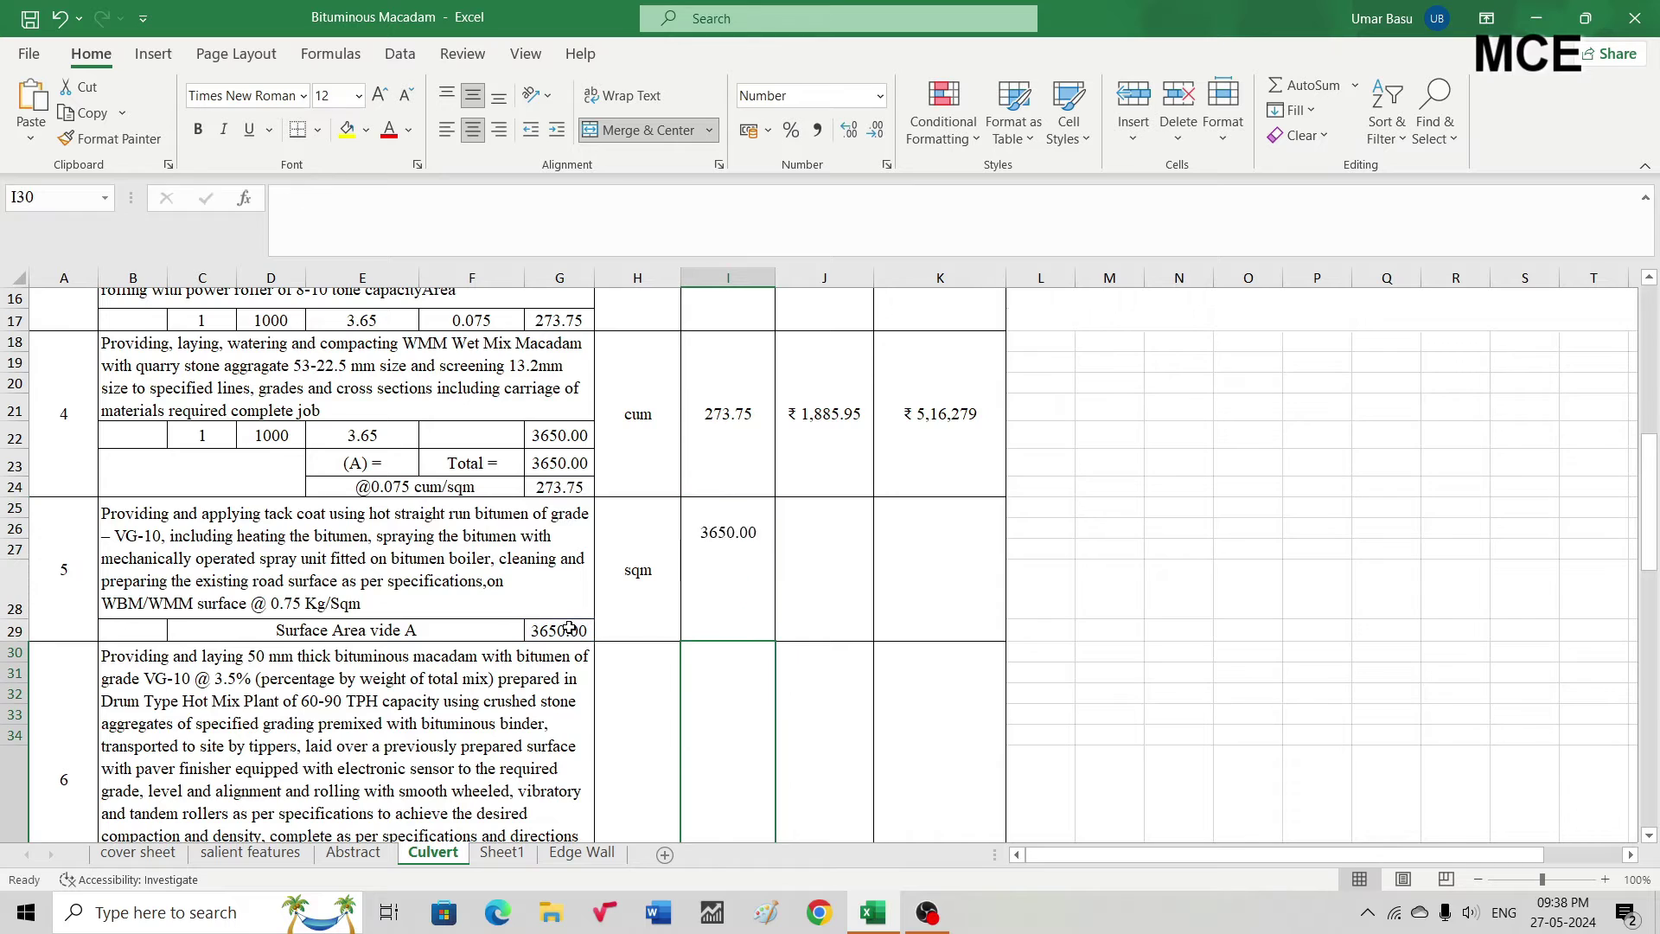
Enter a rate of 74.35 for item 5 in J25 and calculate its amount in K25 with =I25*J25
{"action": "left_click", "coordinate": [842, 560]}
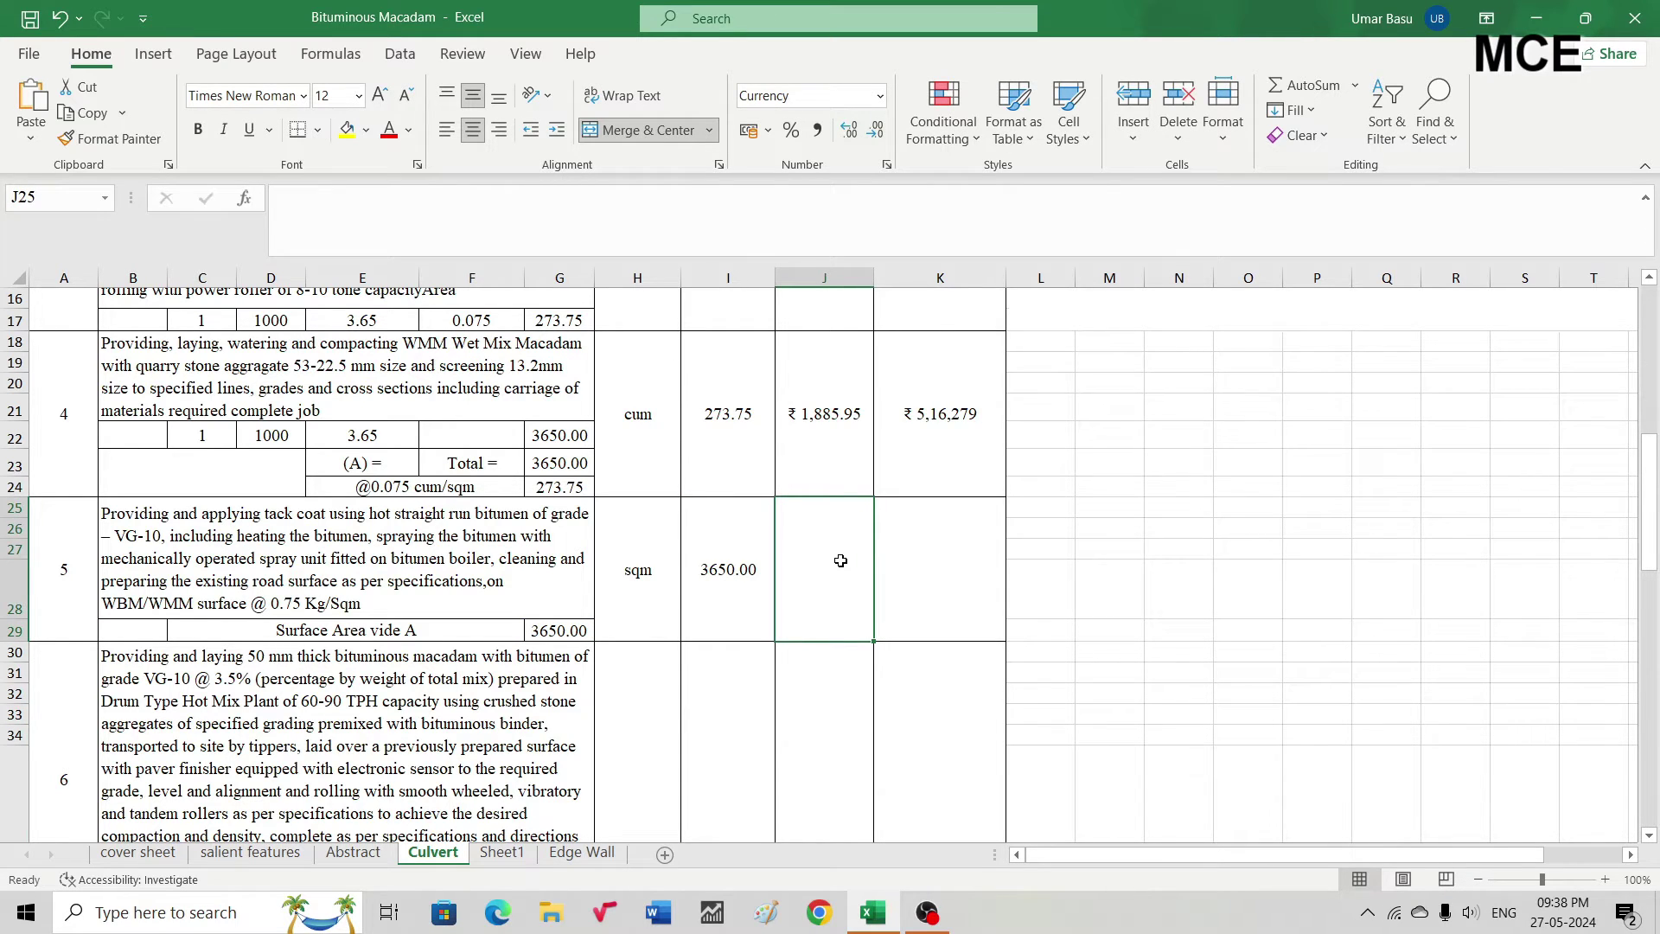
{"action": "type", "text": "74.35"}
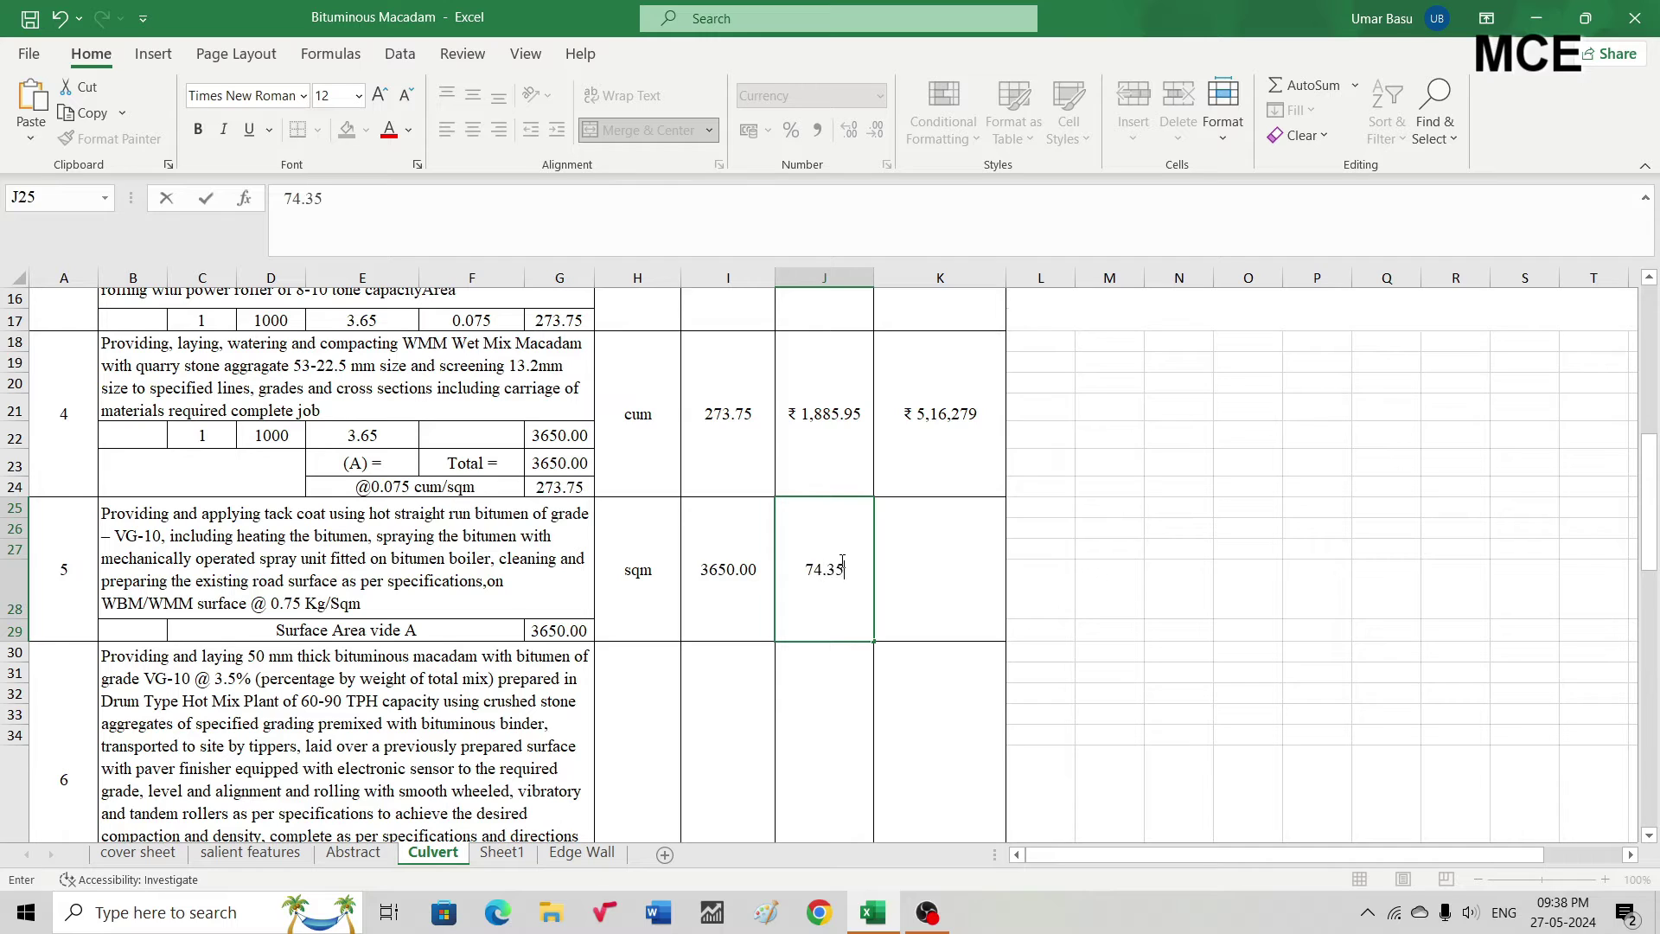
{"action": "key", "text": "Tab"}
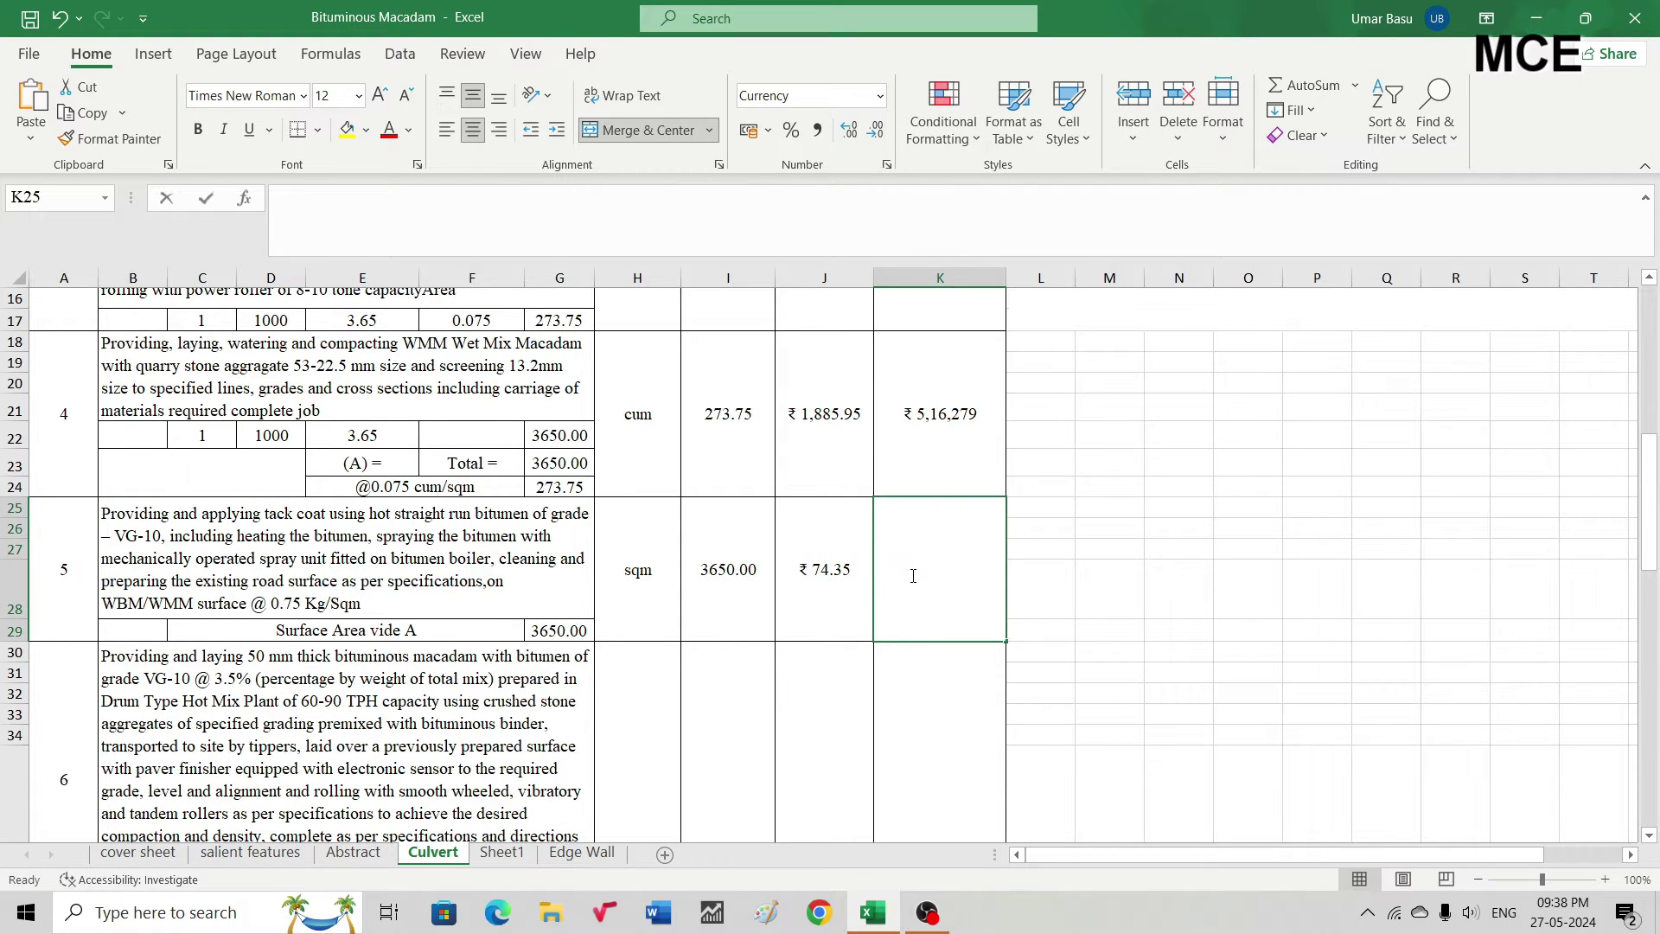
{"action": "type", "text": "="}
{"action": "left_click", "coordinate": [733, 569]}
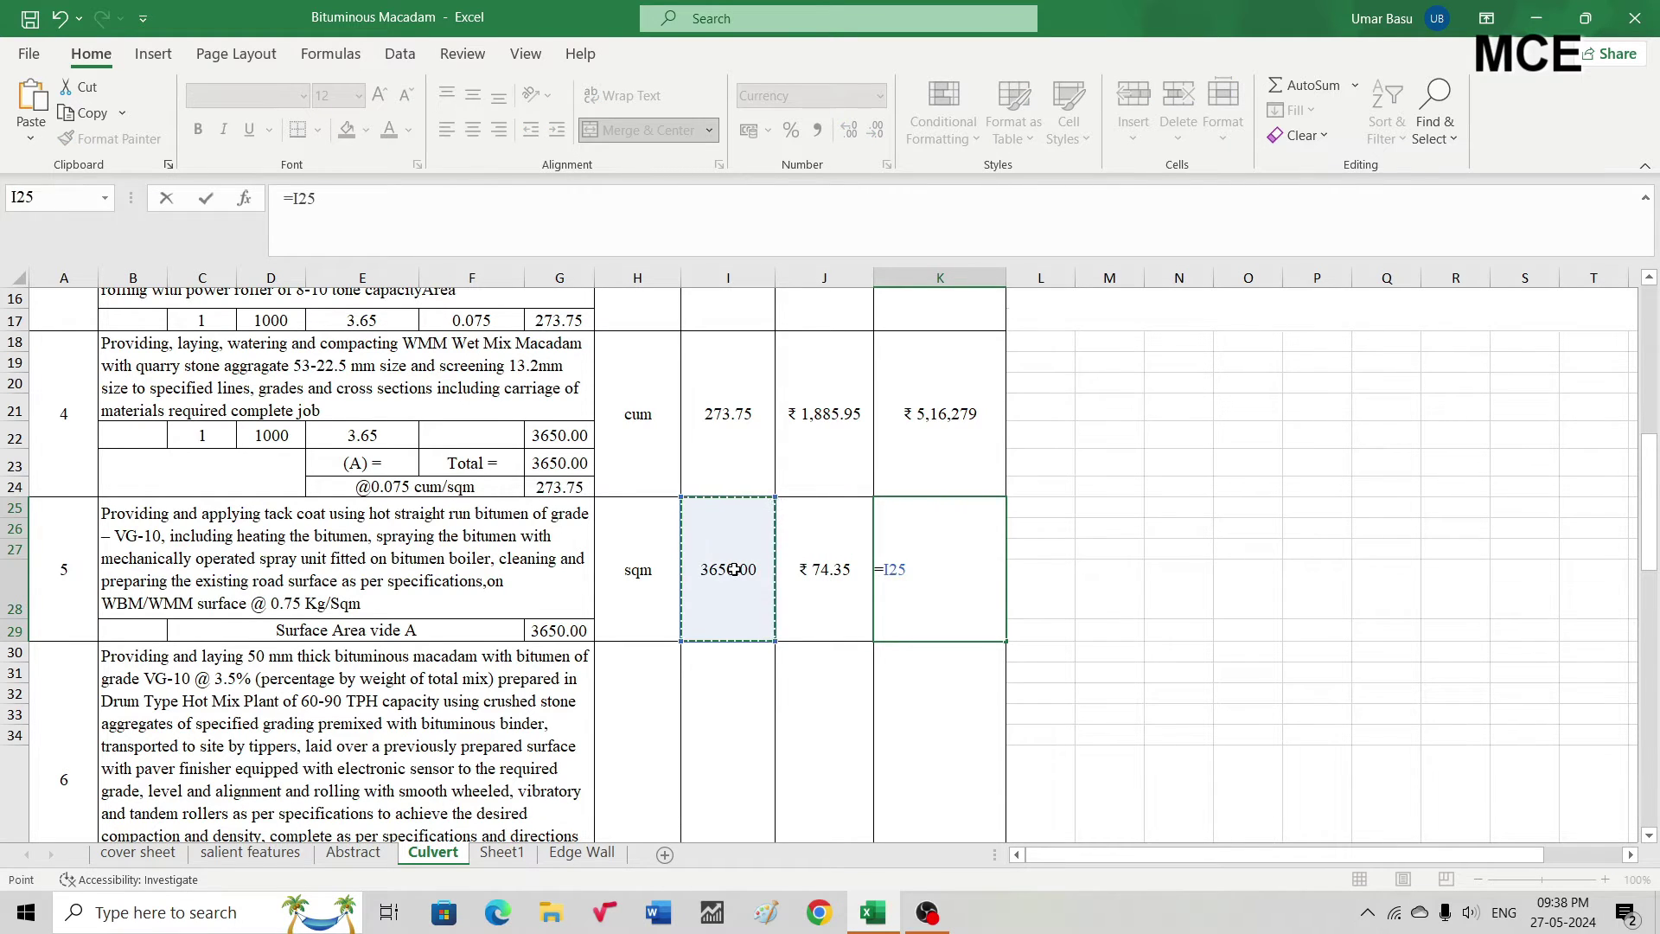
{"action": "type", "text": "*"}
{"action": "left_click", "coordinate": [830, 563]}
{"action": "key", "text": "Return"}
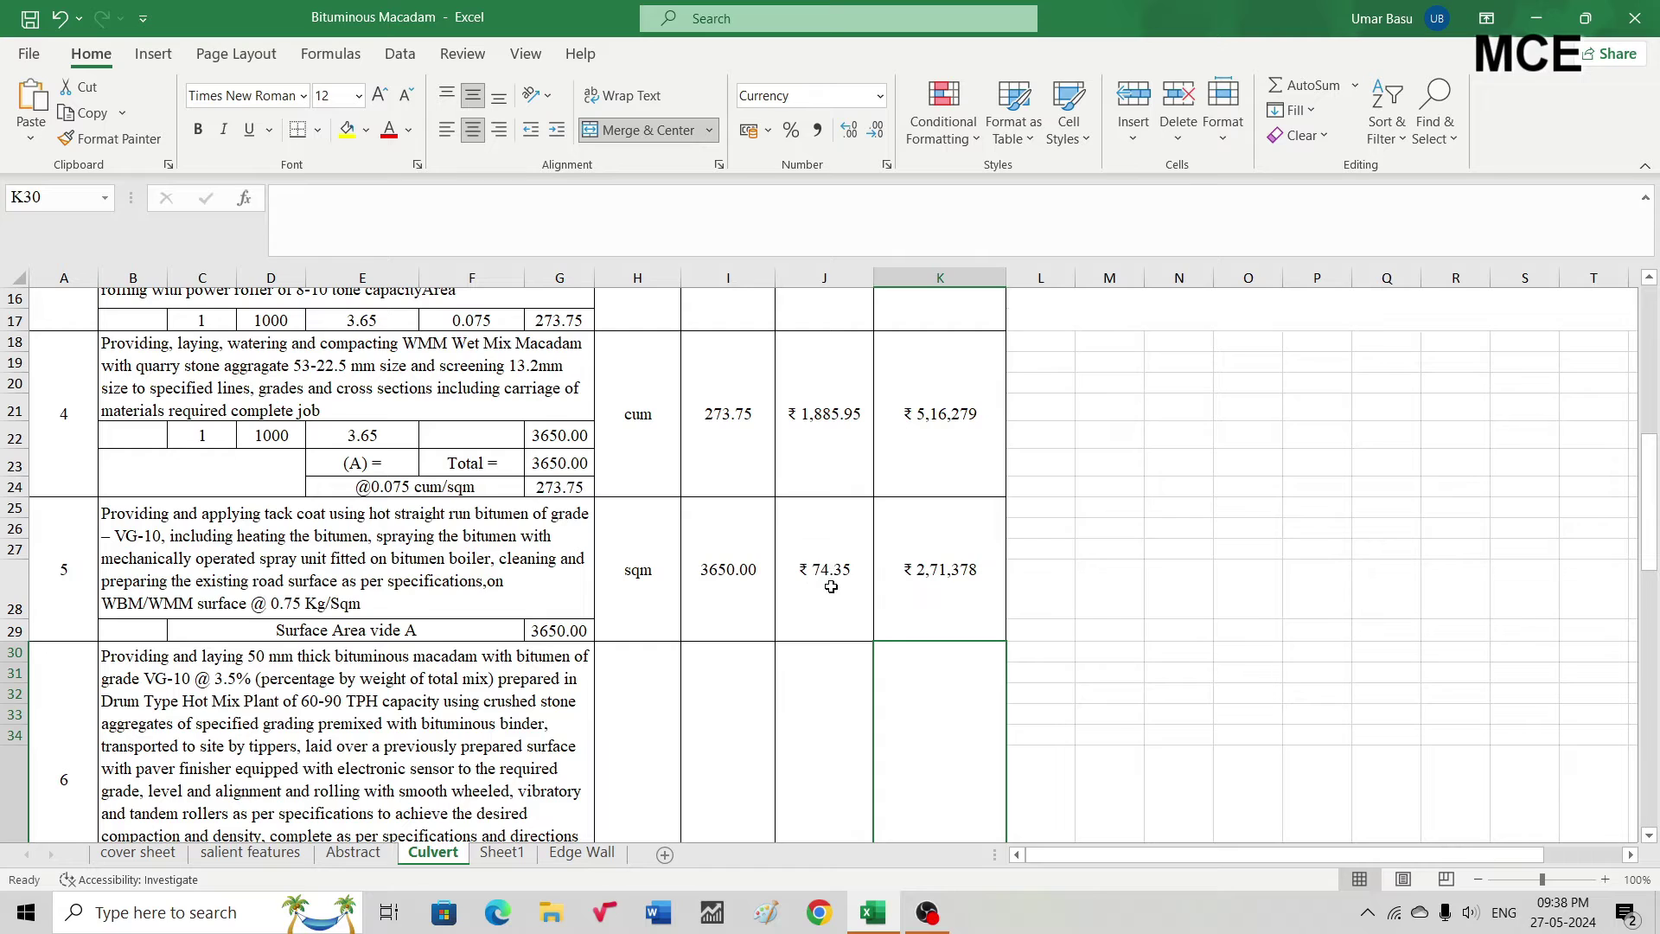
Link the item 6 "Surface Area vide A" value in G36 to the item 4 total area with =G23
{"action": "scroll", "coordinate": [825, 607], "scroll_direction": "down", "scroll_amount": 1}
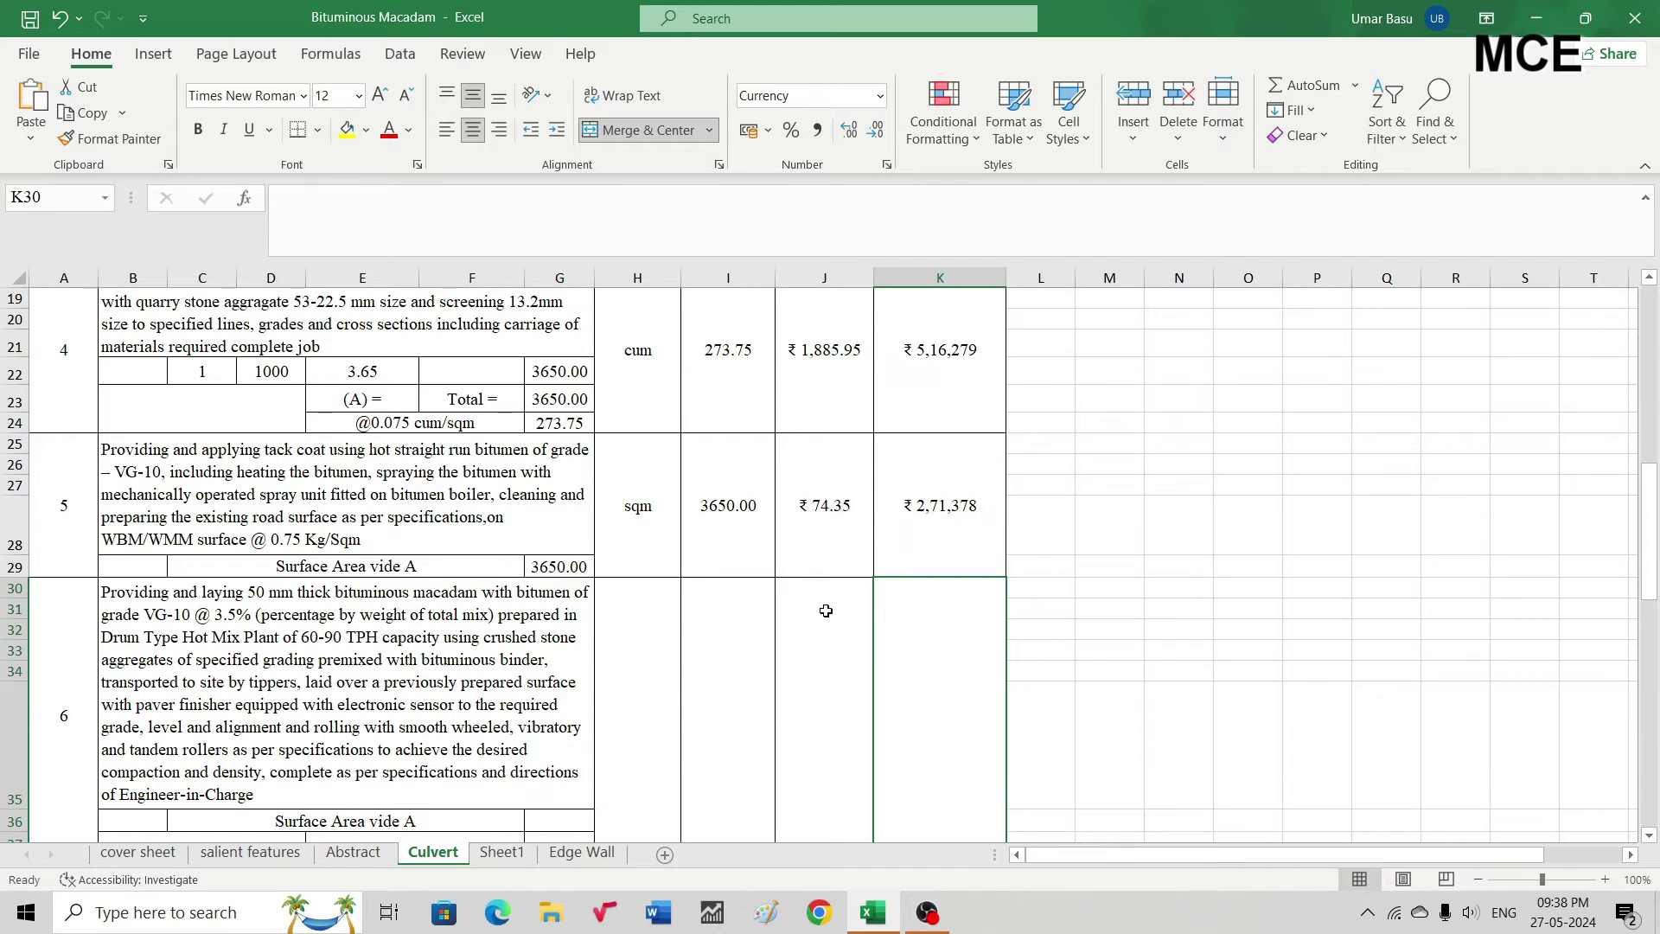
{"action": "scroll", "coordinate": [826, 610], "scroll_direction": "down", "scroll_amount": 2}
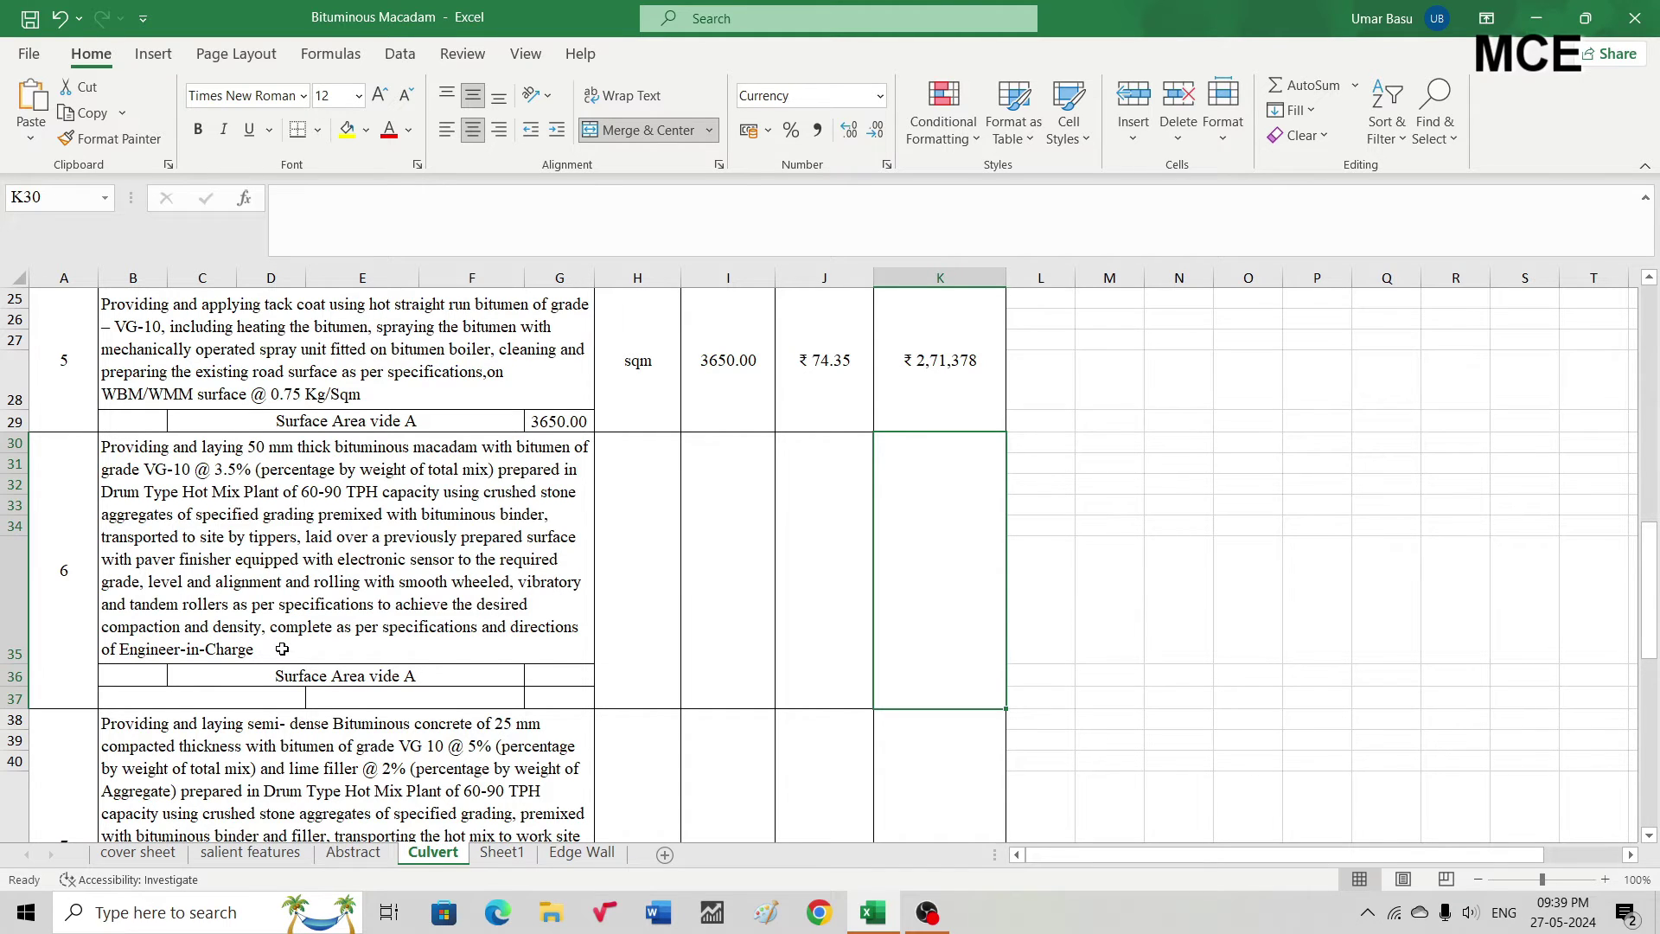
{"action": "left_click", "coordinate": [573, 673]}
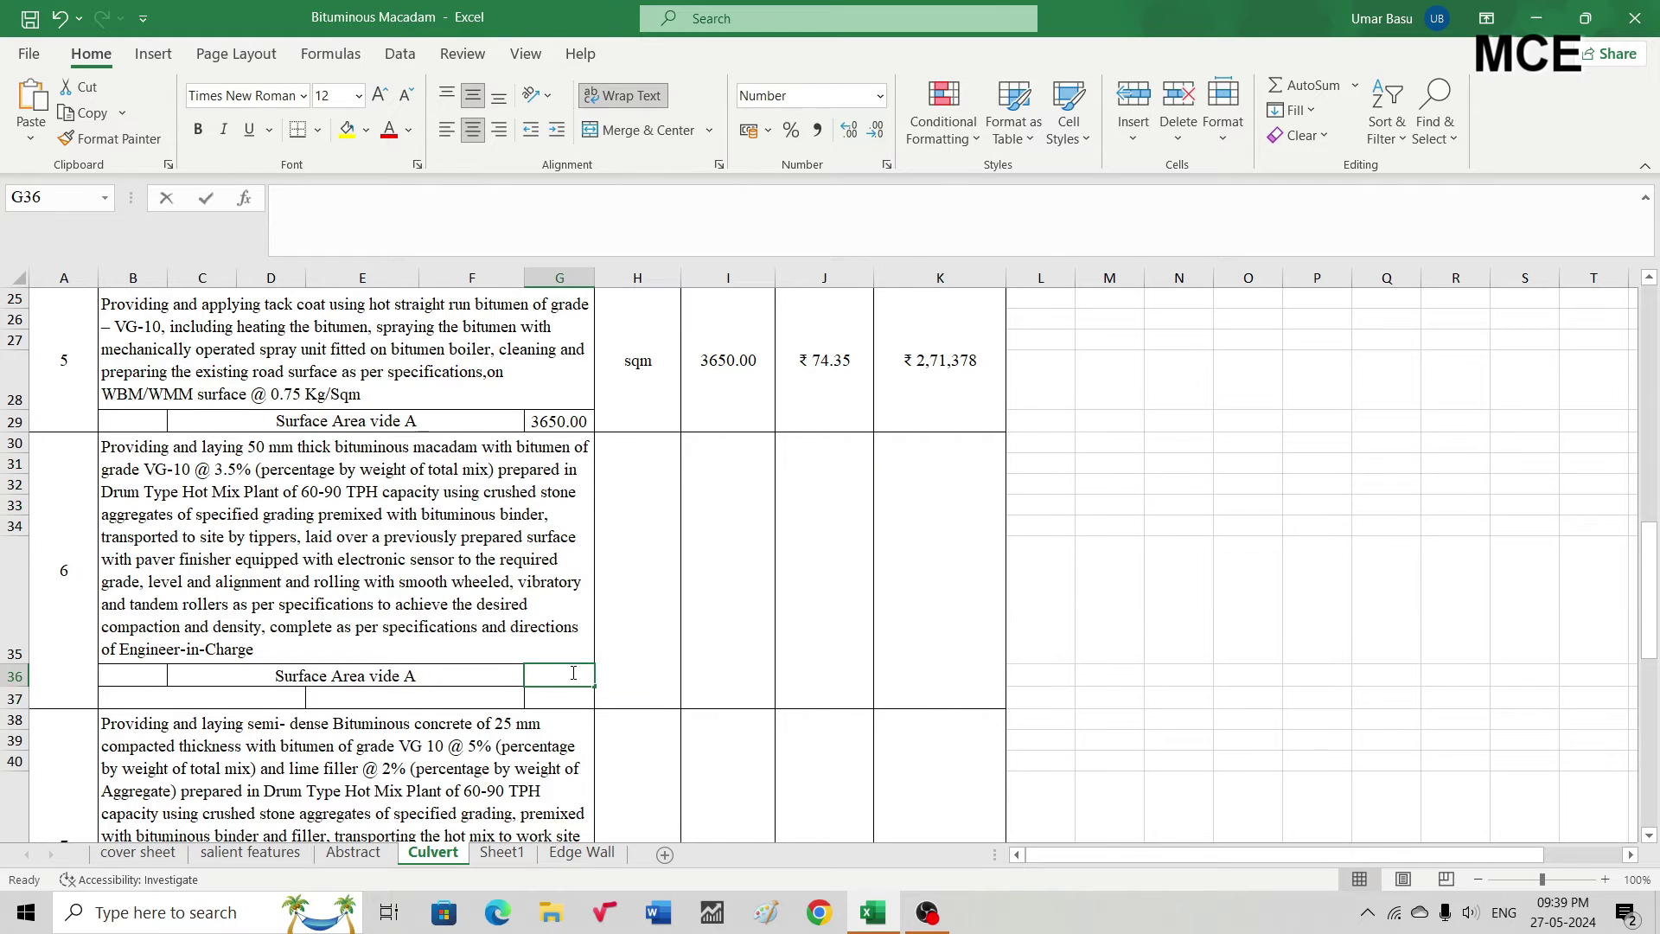
{"action": "type", "text": "="}
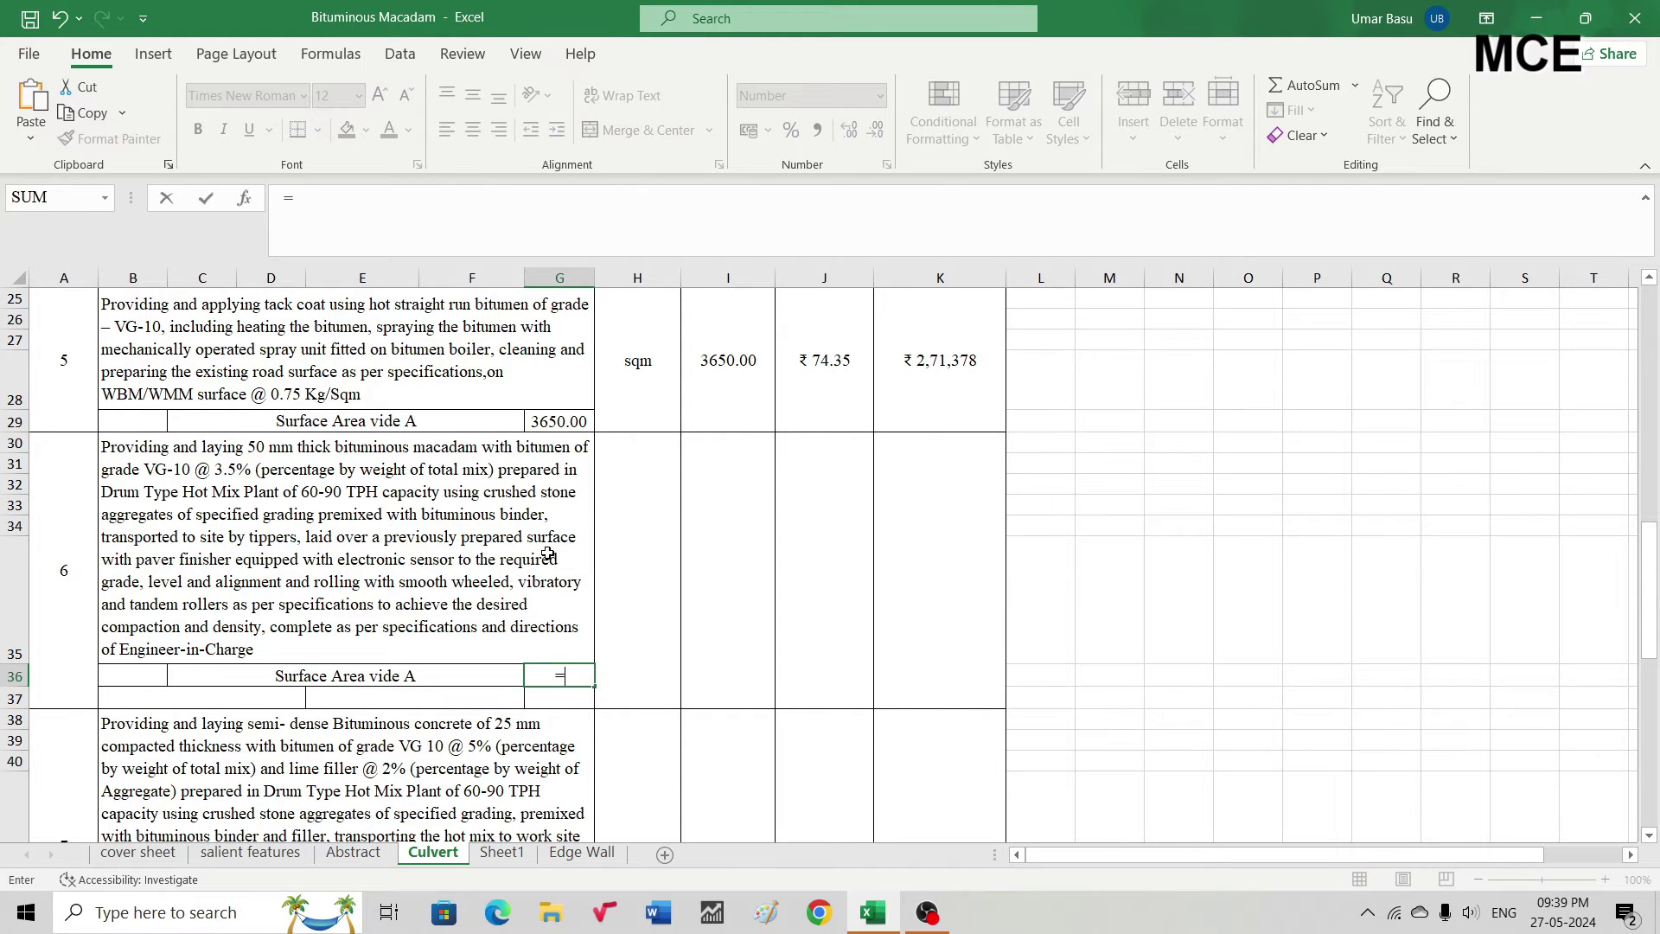
{"action": "scroll", "coordinate": [542, 523], "scroll_direction": "up", "scroll_amount": 2}
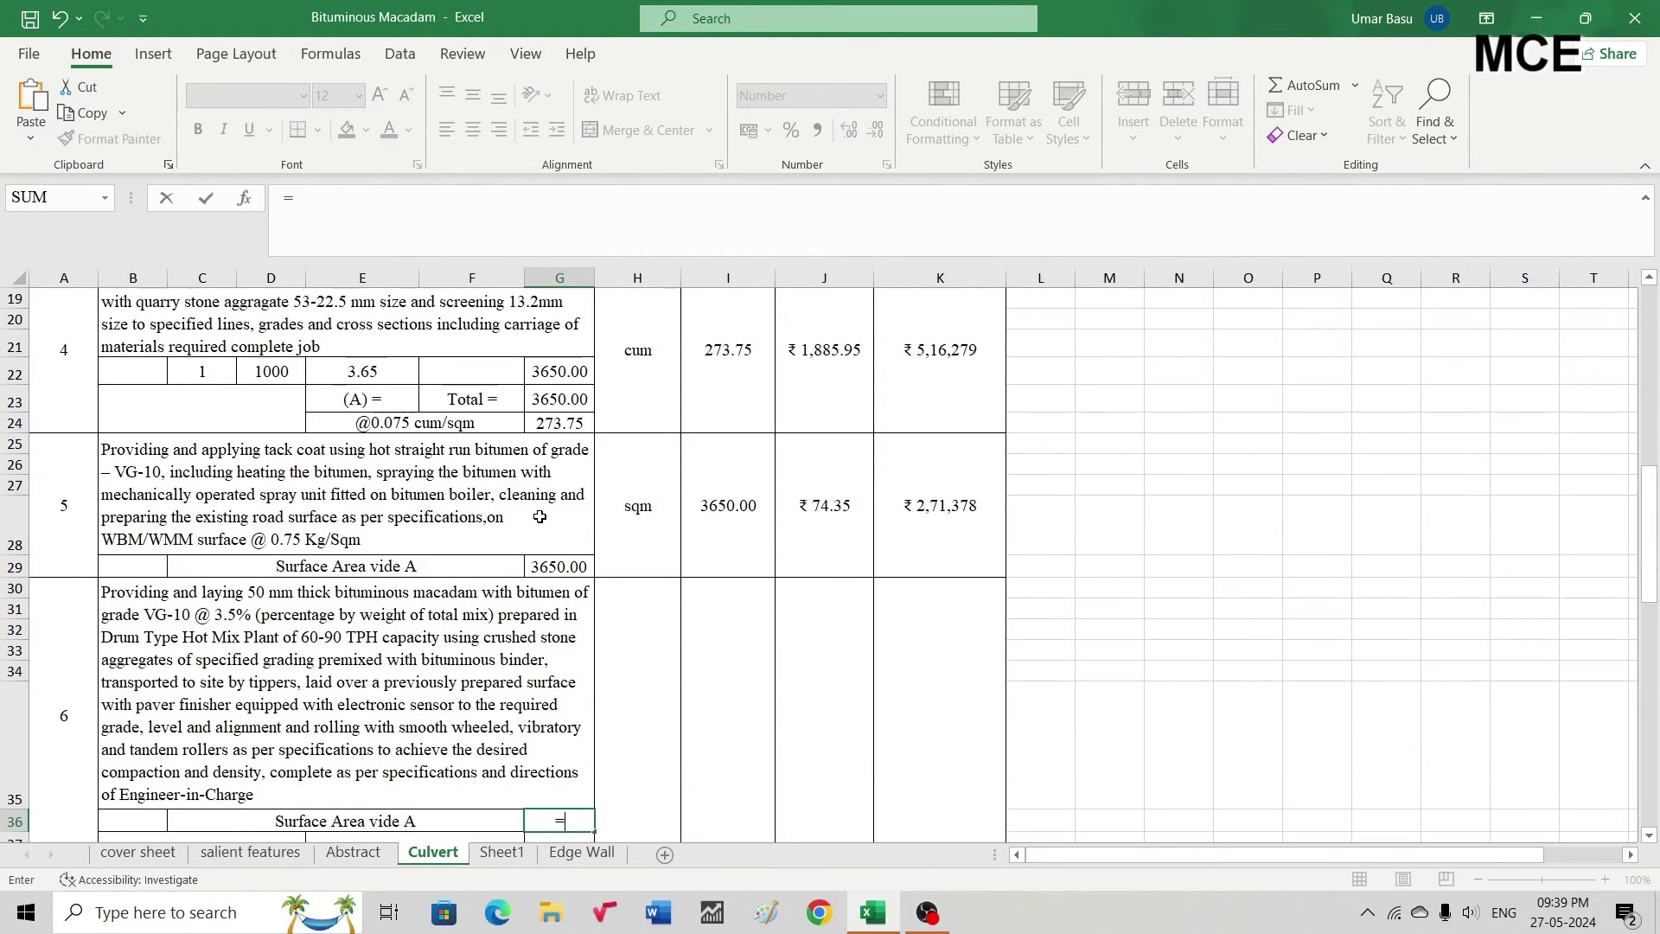
{"action": "left_click", "coordinate": [549, 399]}
{"action": "key", "text": "Return"}
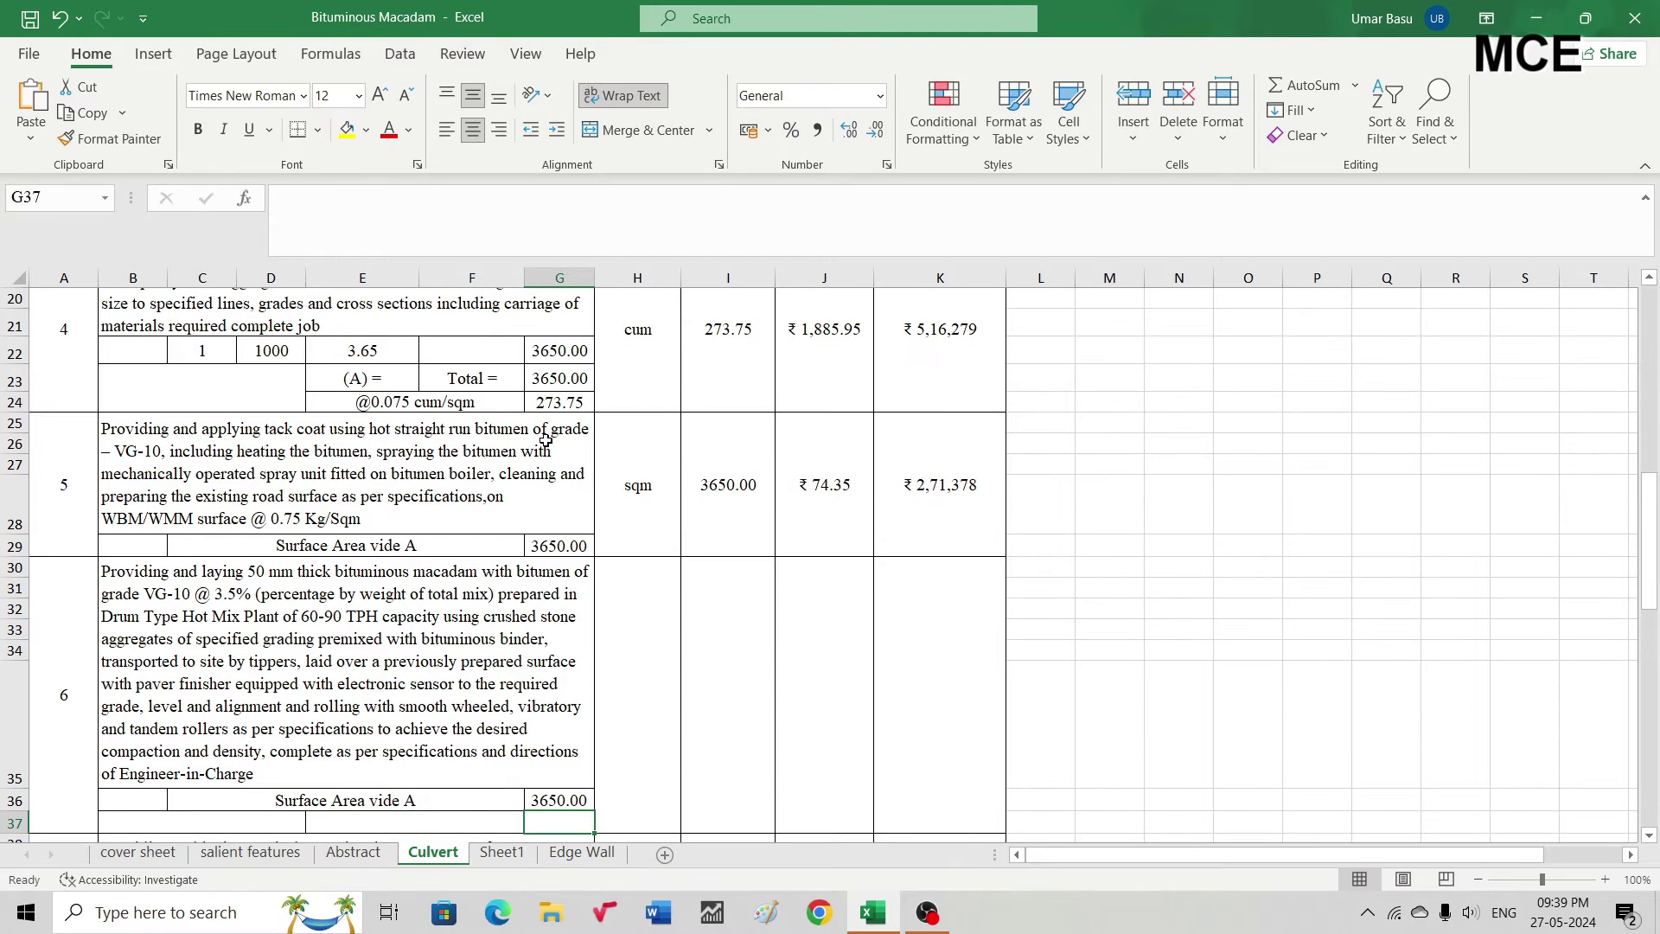
Enter the thickness factor label "@0.05 cum/sqm" in E37 beneath the item 6 surface area
{"action": "scroll", "coordinate": [530, 476], "scroll_direction": "down", "scroll_amount": 2}
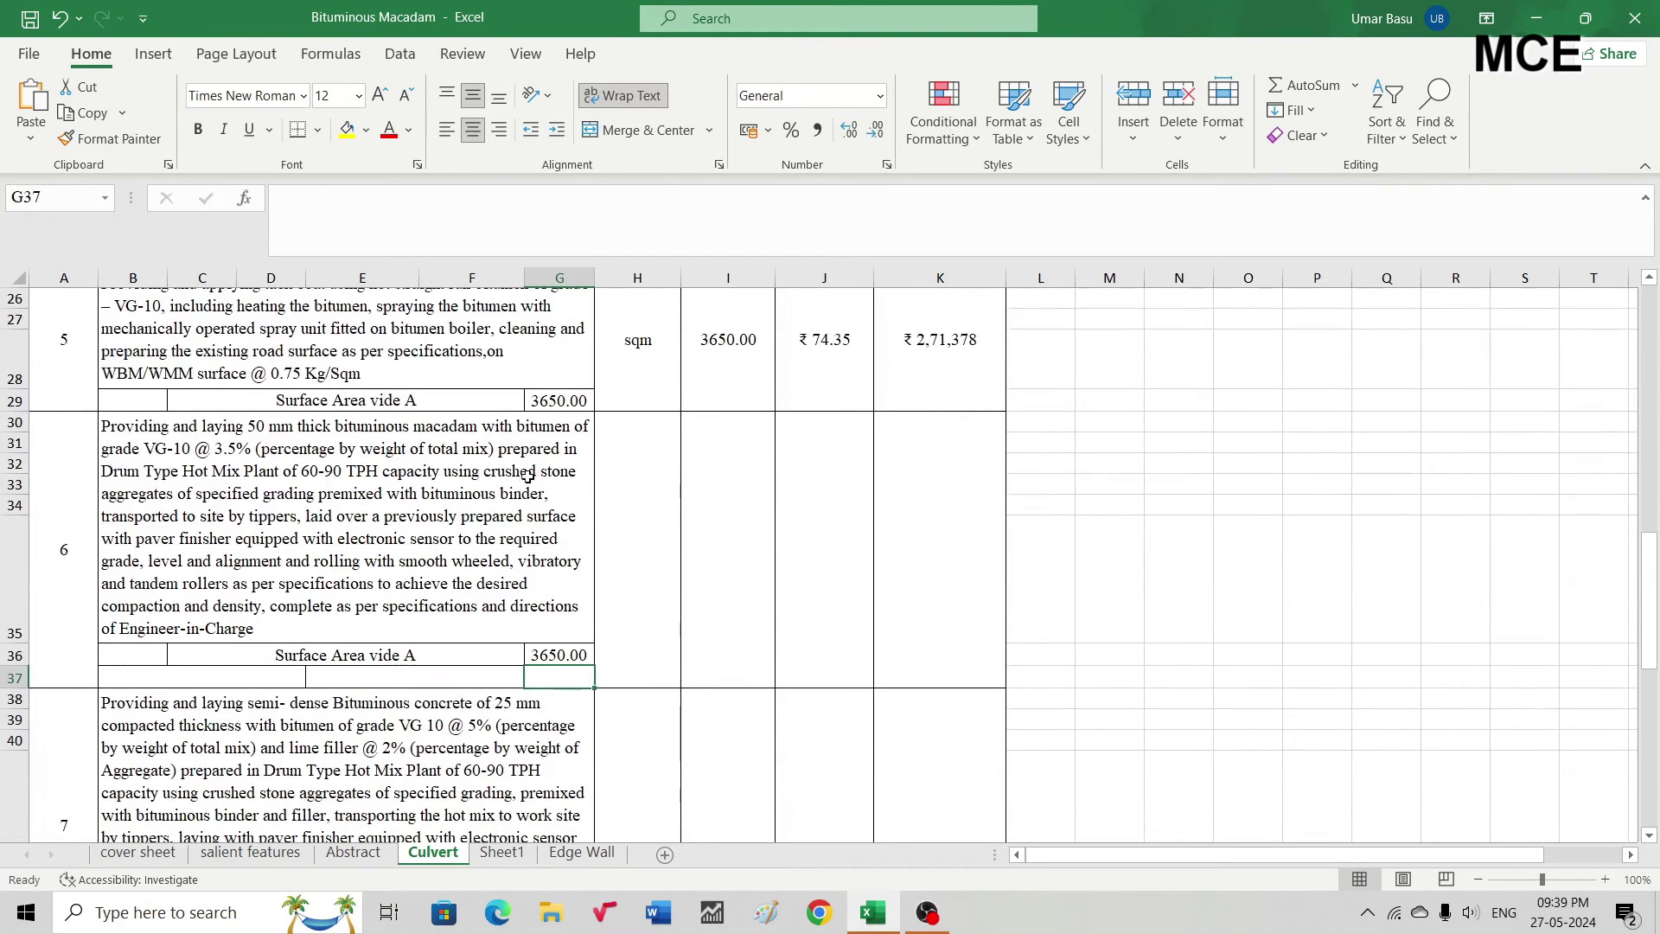
{"action": "left_click", "coordinate": [344, 682]}
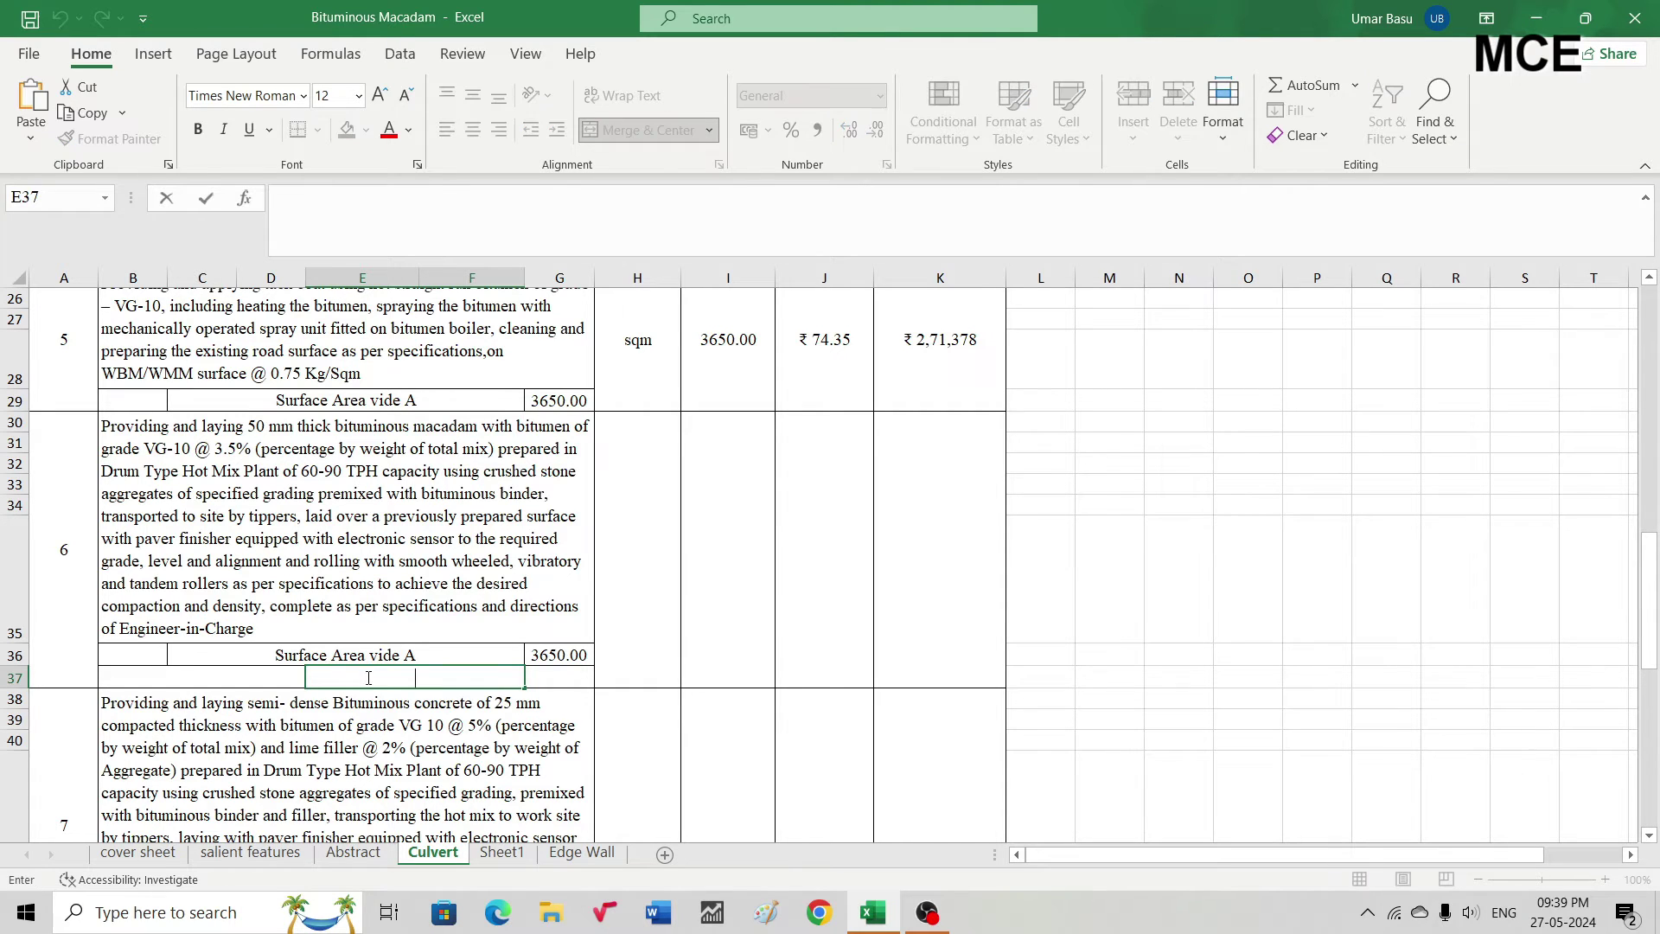
{"action": "type", "text": "'@0.05 cum/sqm"}
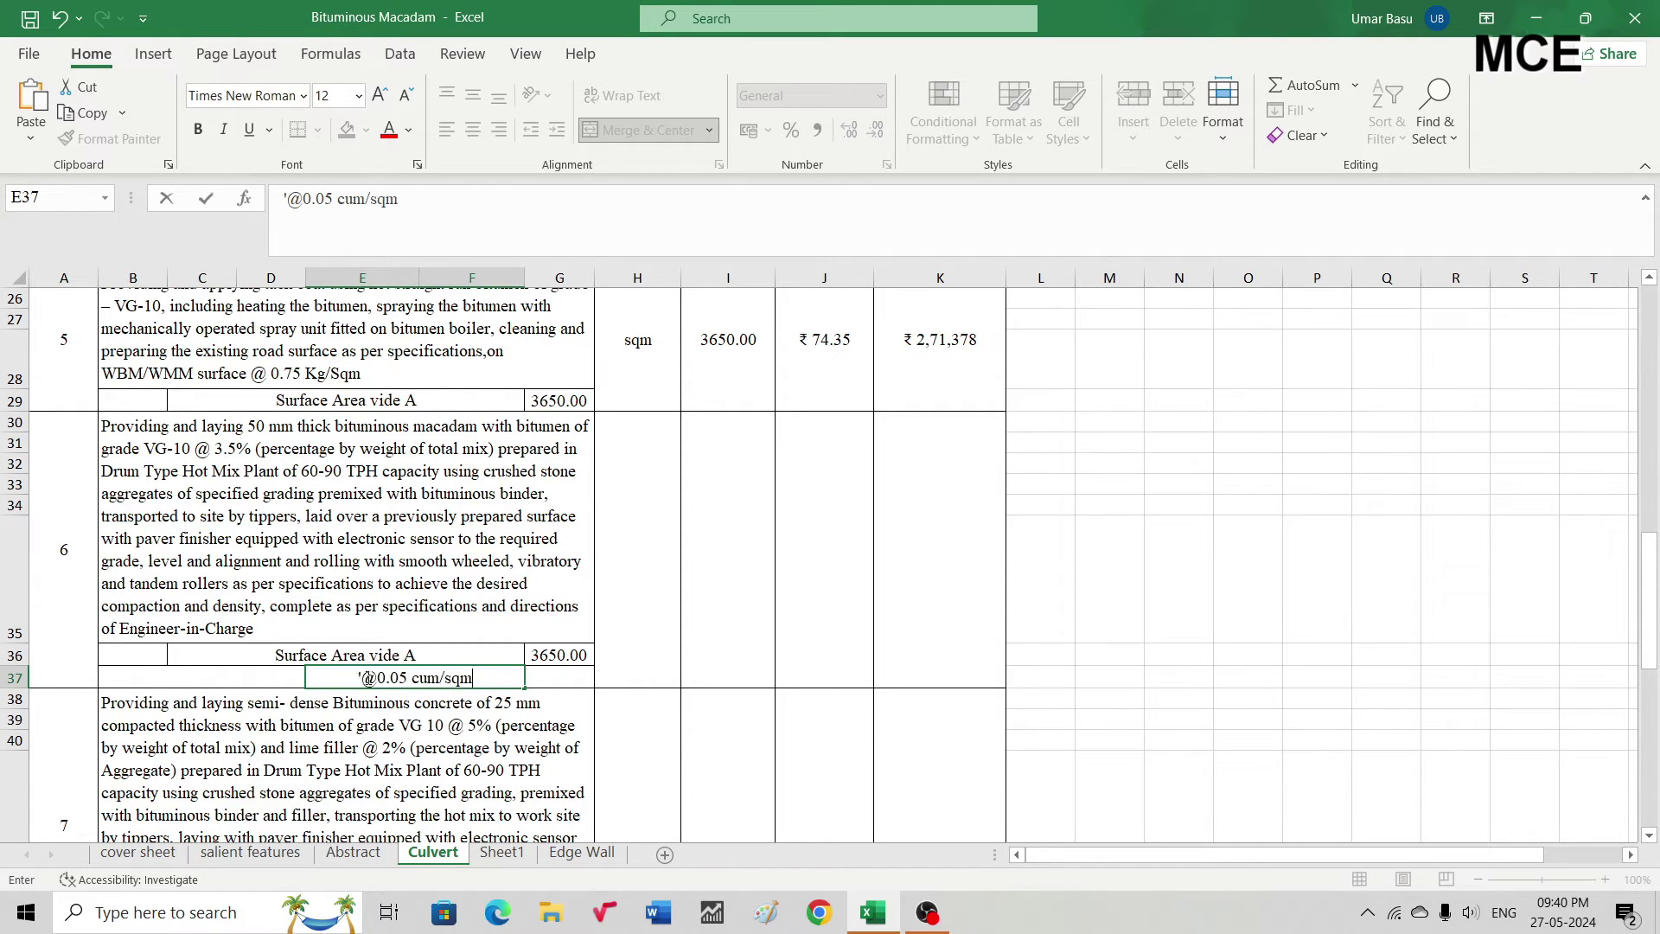
{"action": "key", "text": "Return"}
Convert the item 6 surface area to volume in G37 with the formula =G36*0.05
{"action": "left_click", "coordinate": [557, 679]}
{"action": "type", "text": "="}
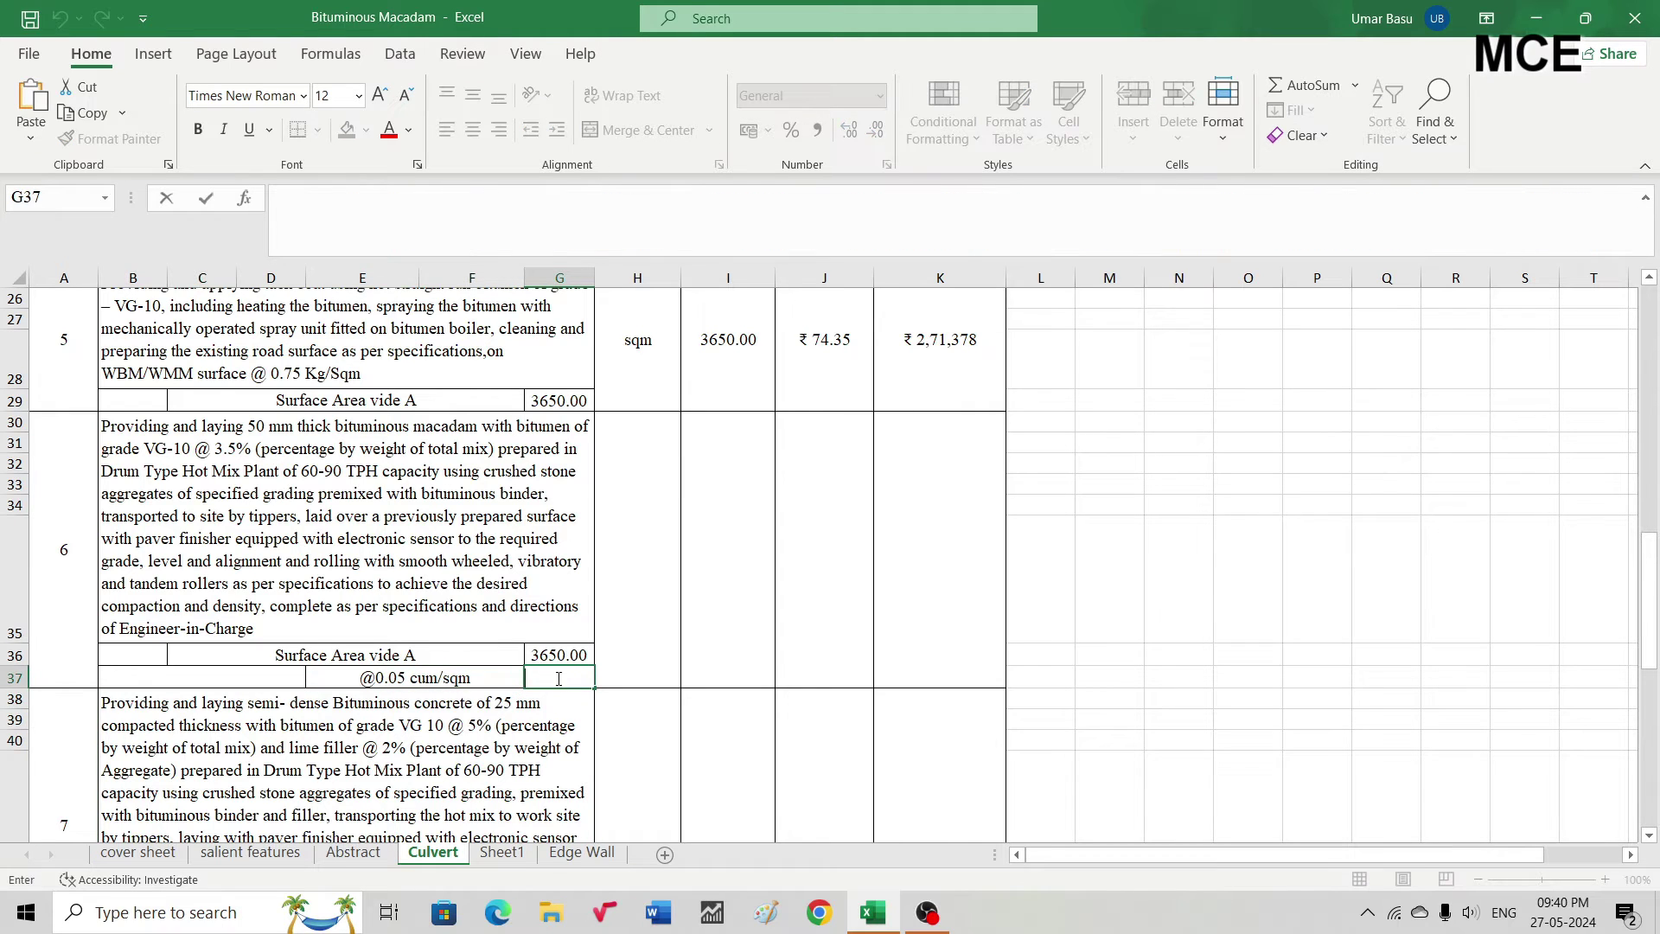
{"action": "left_click", "coordinate": [561, 651]}
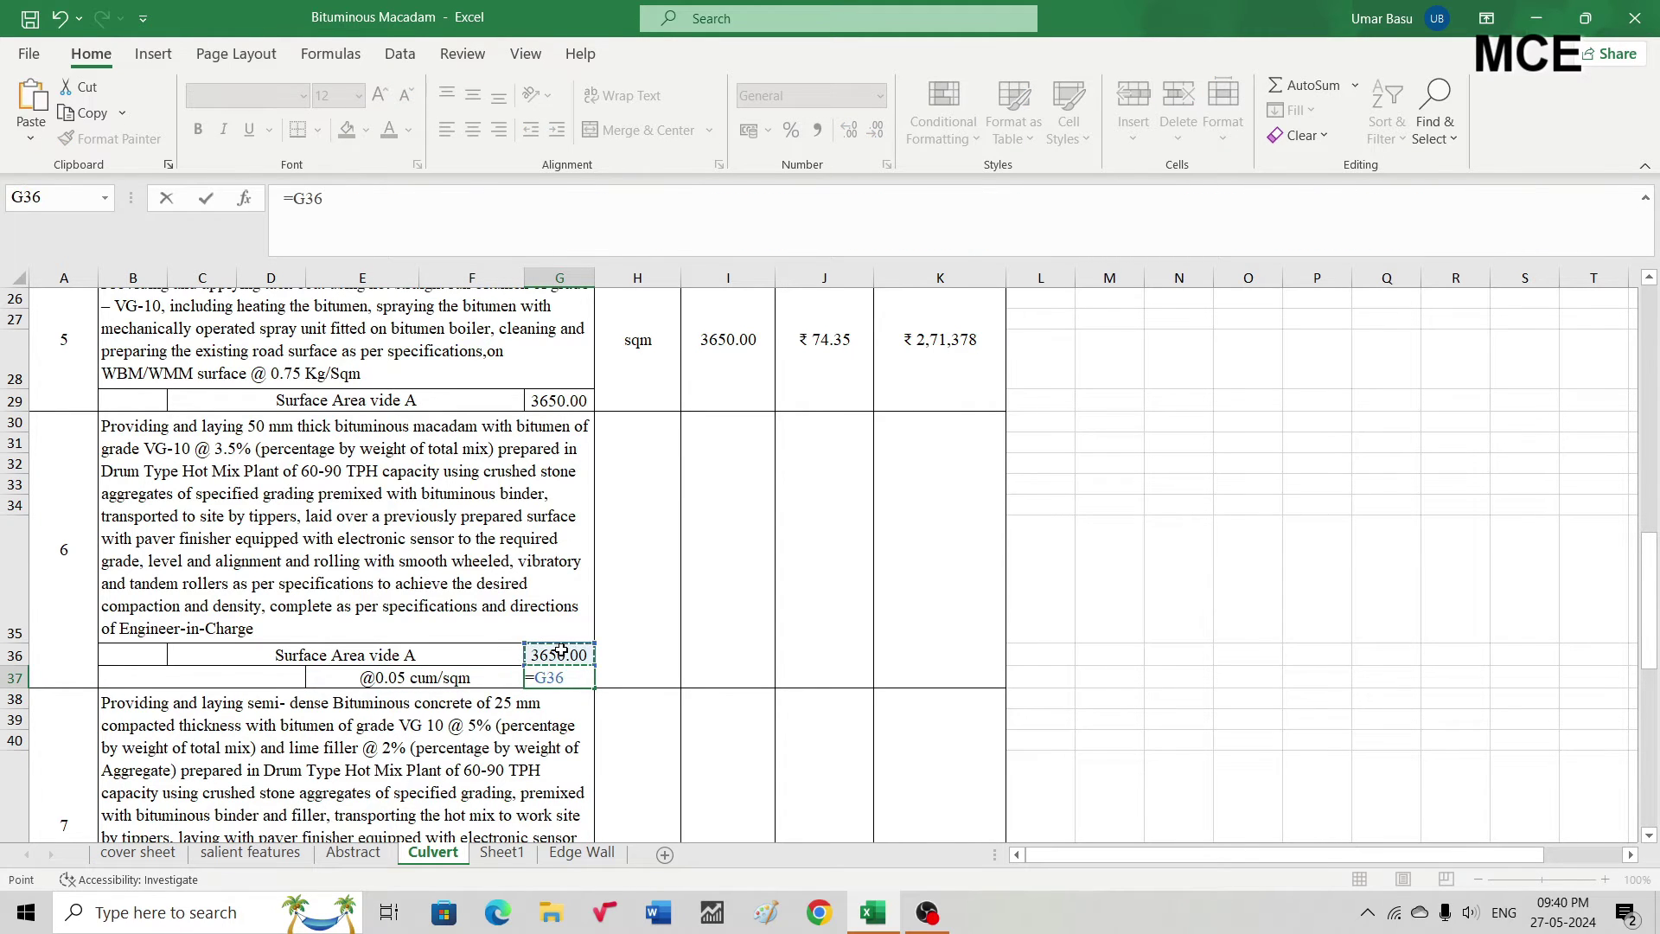
{"action": "type", "text": "*0.05"}
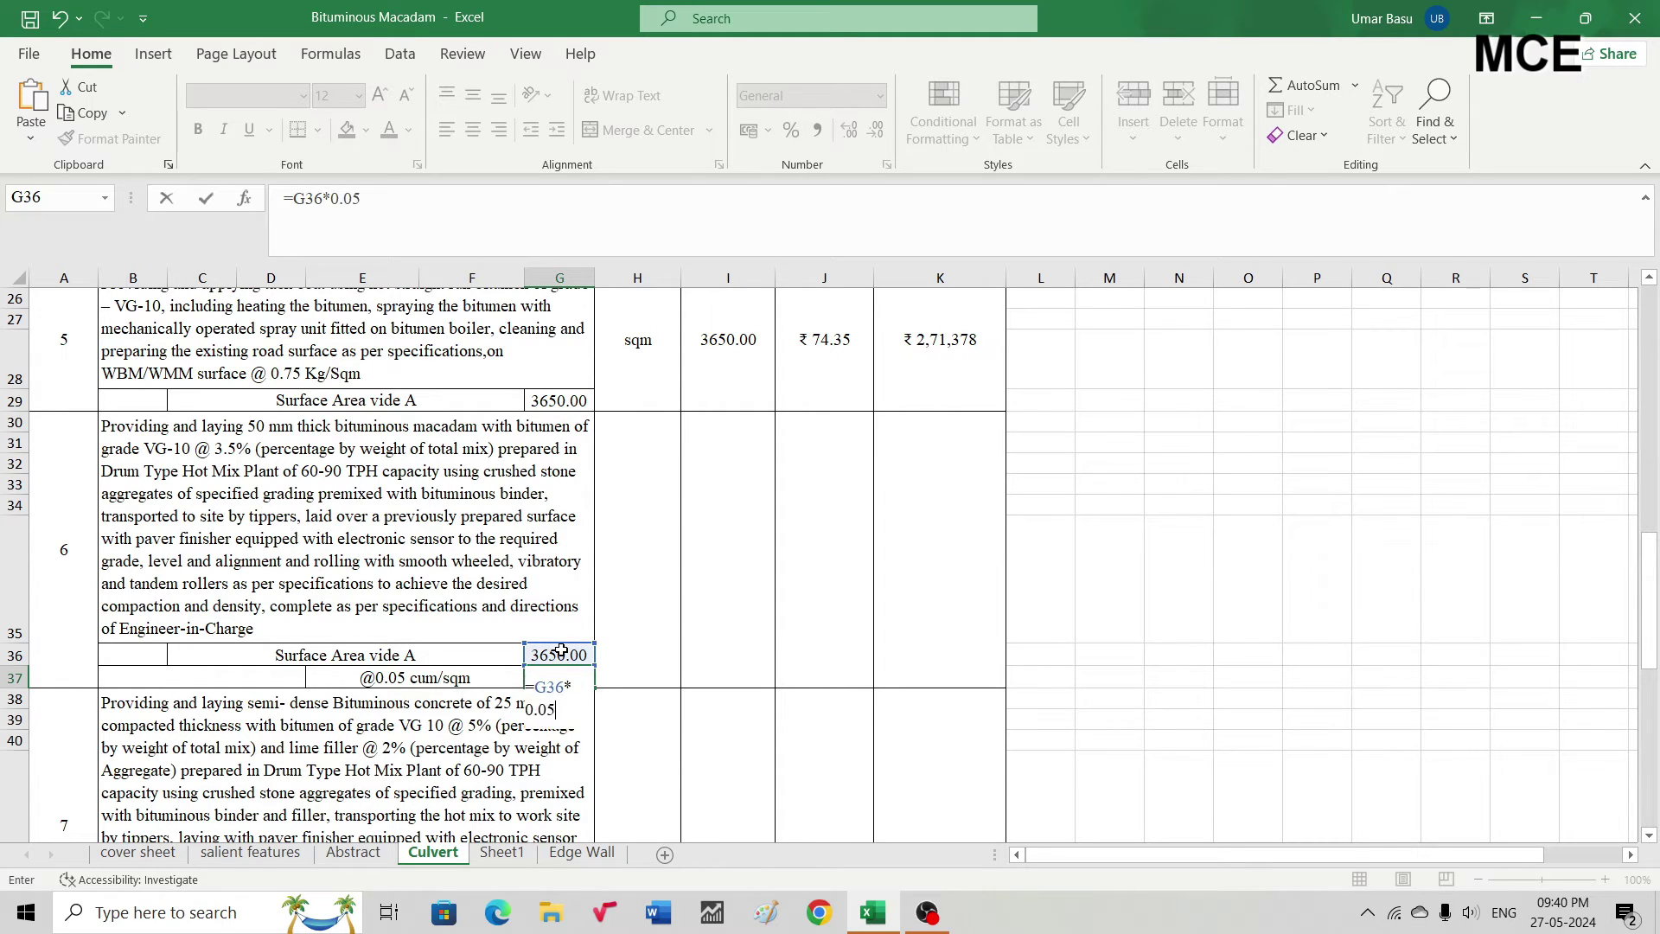
{"action": "key", "text": "Return"}
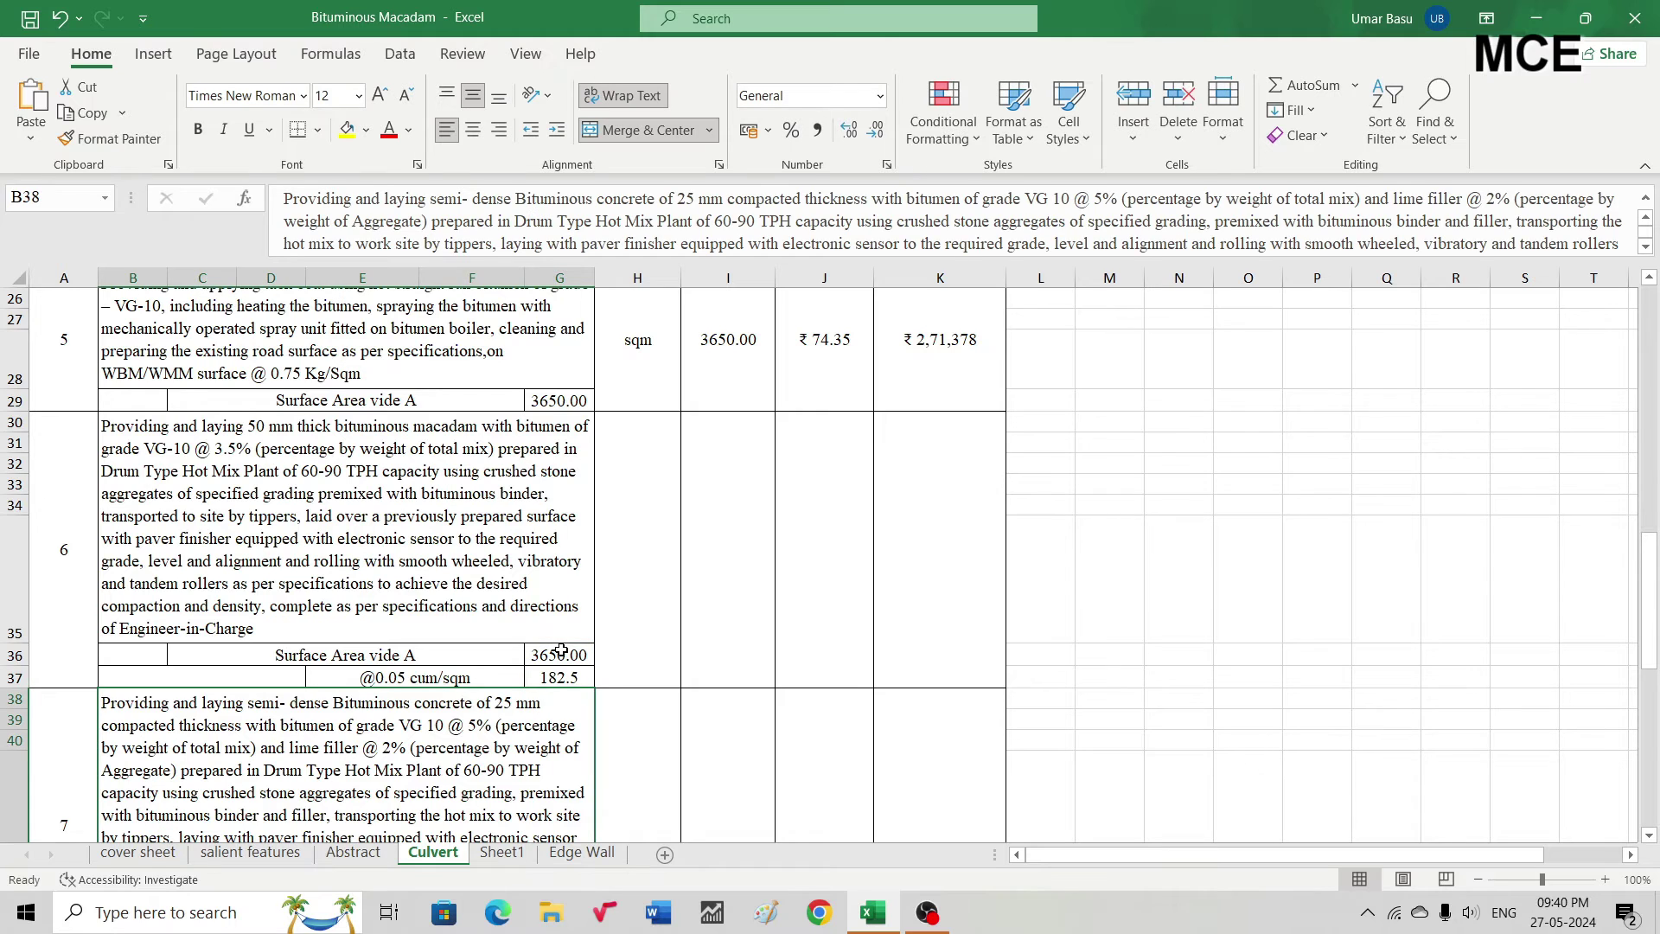
Enter cum as the unit for item 6 in H30
{"action": "left_click", "coordinate": [625, 608]}
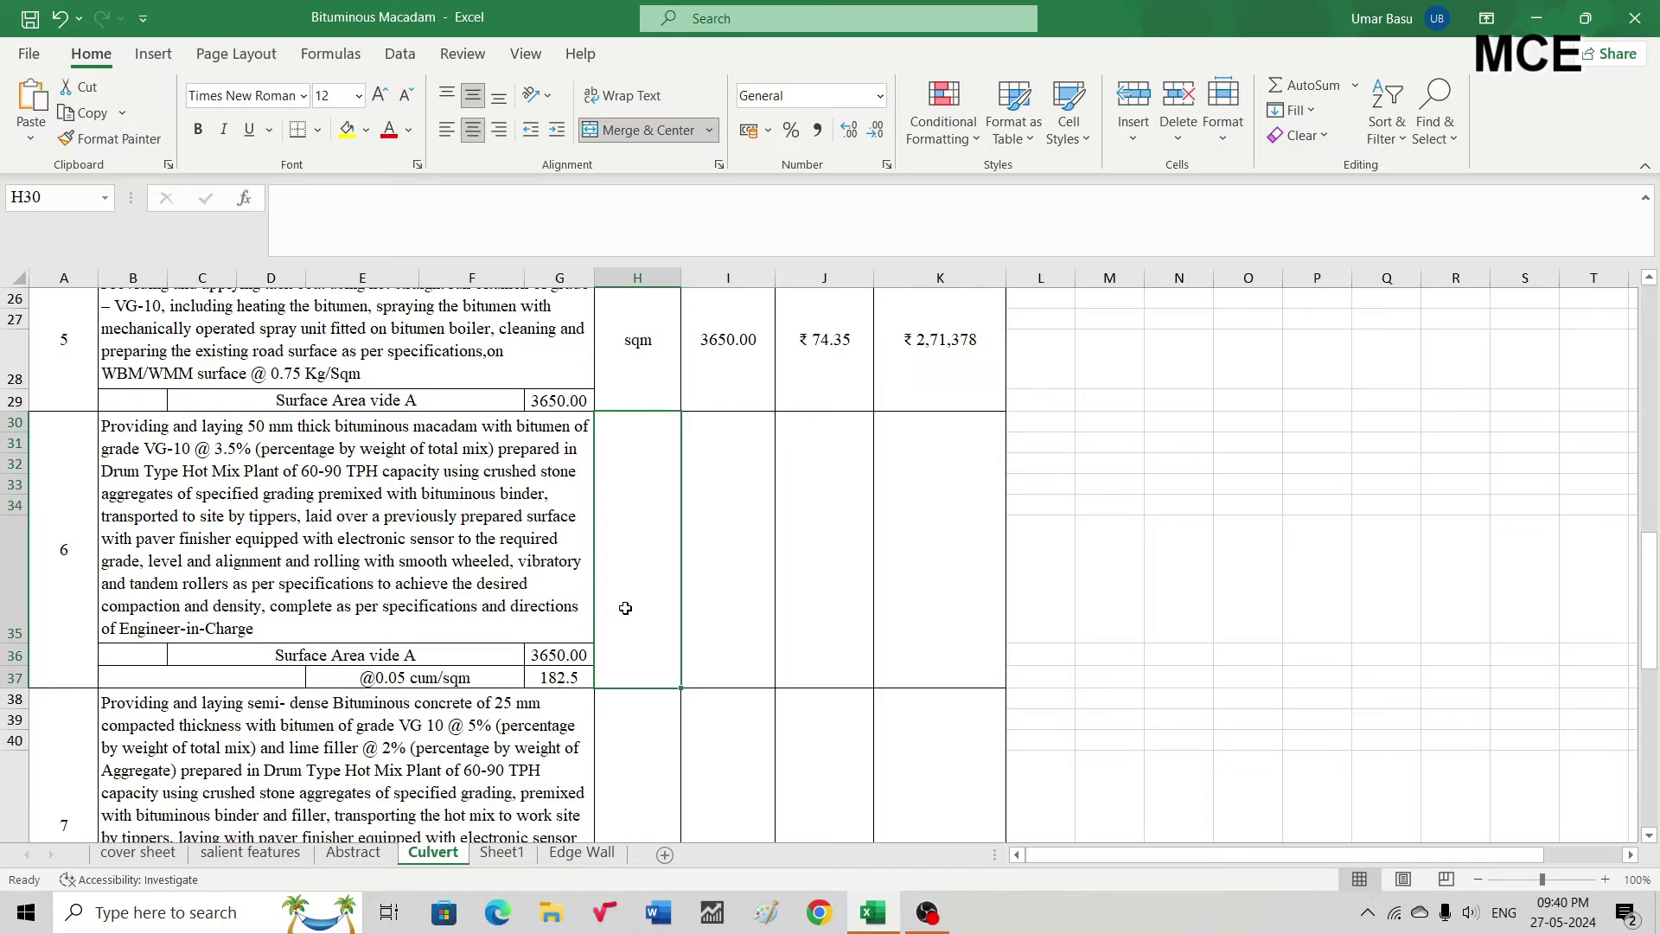
{"action": "type", "text": "cum"}
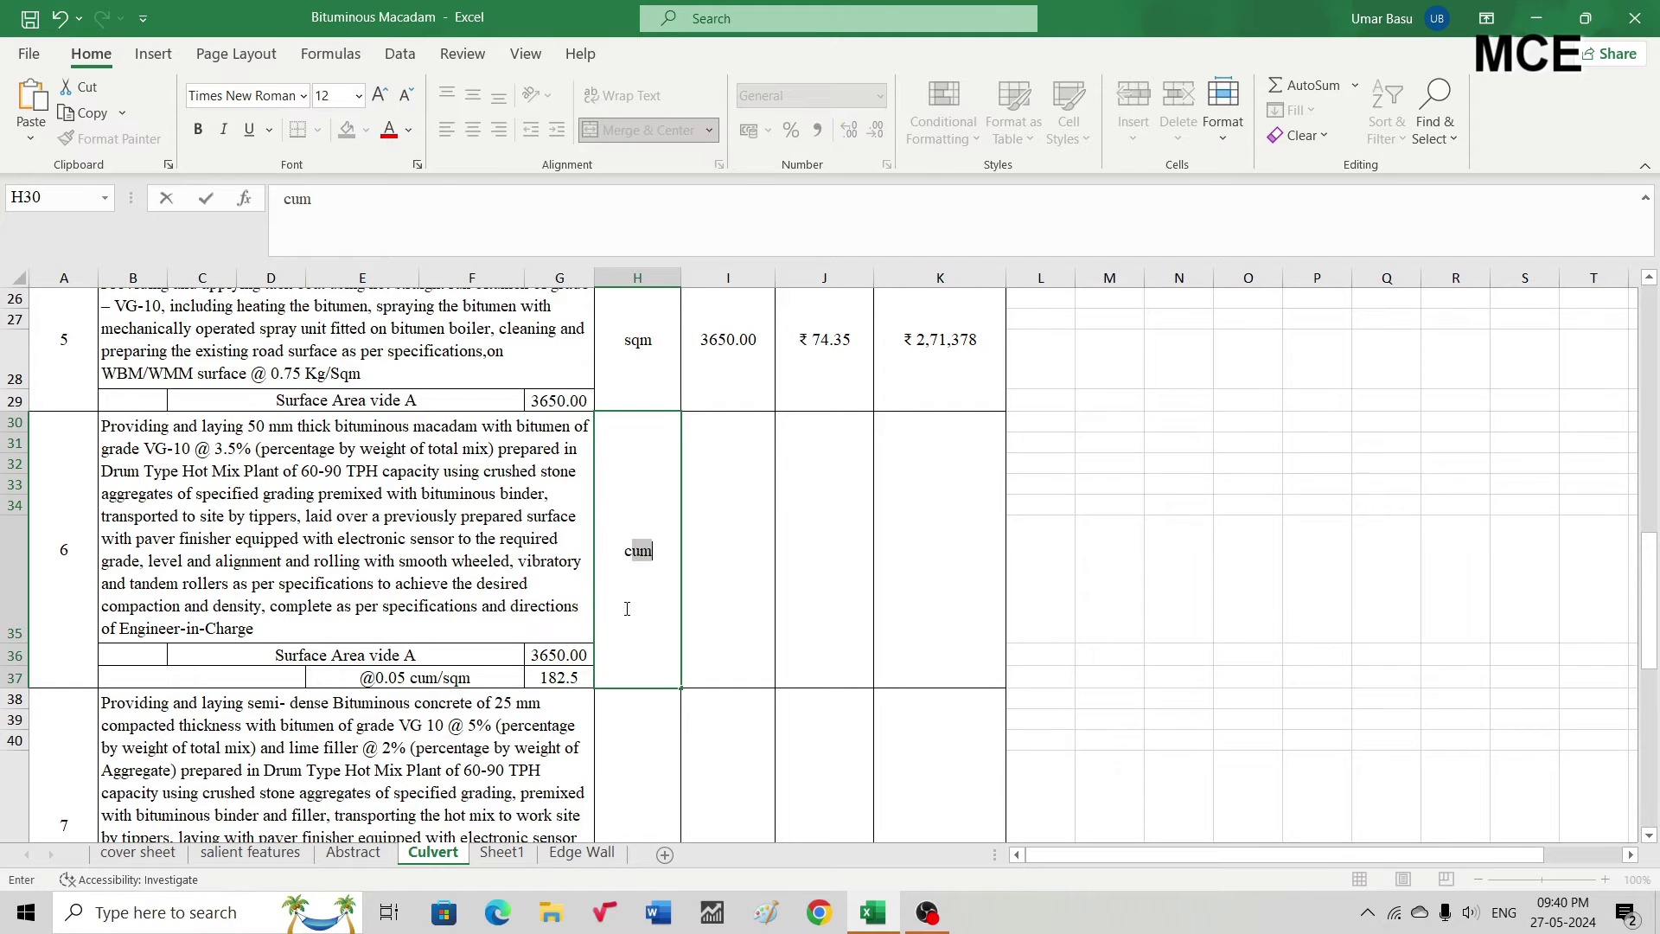
{"action": "key", "text": "Tab"}
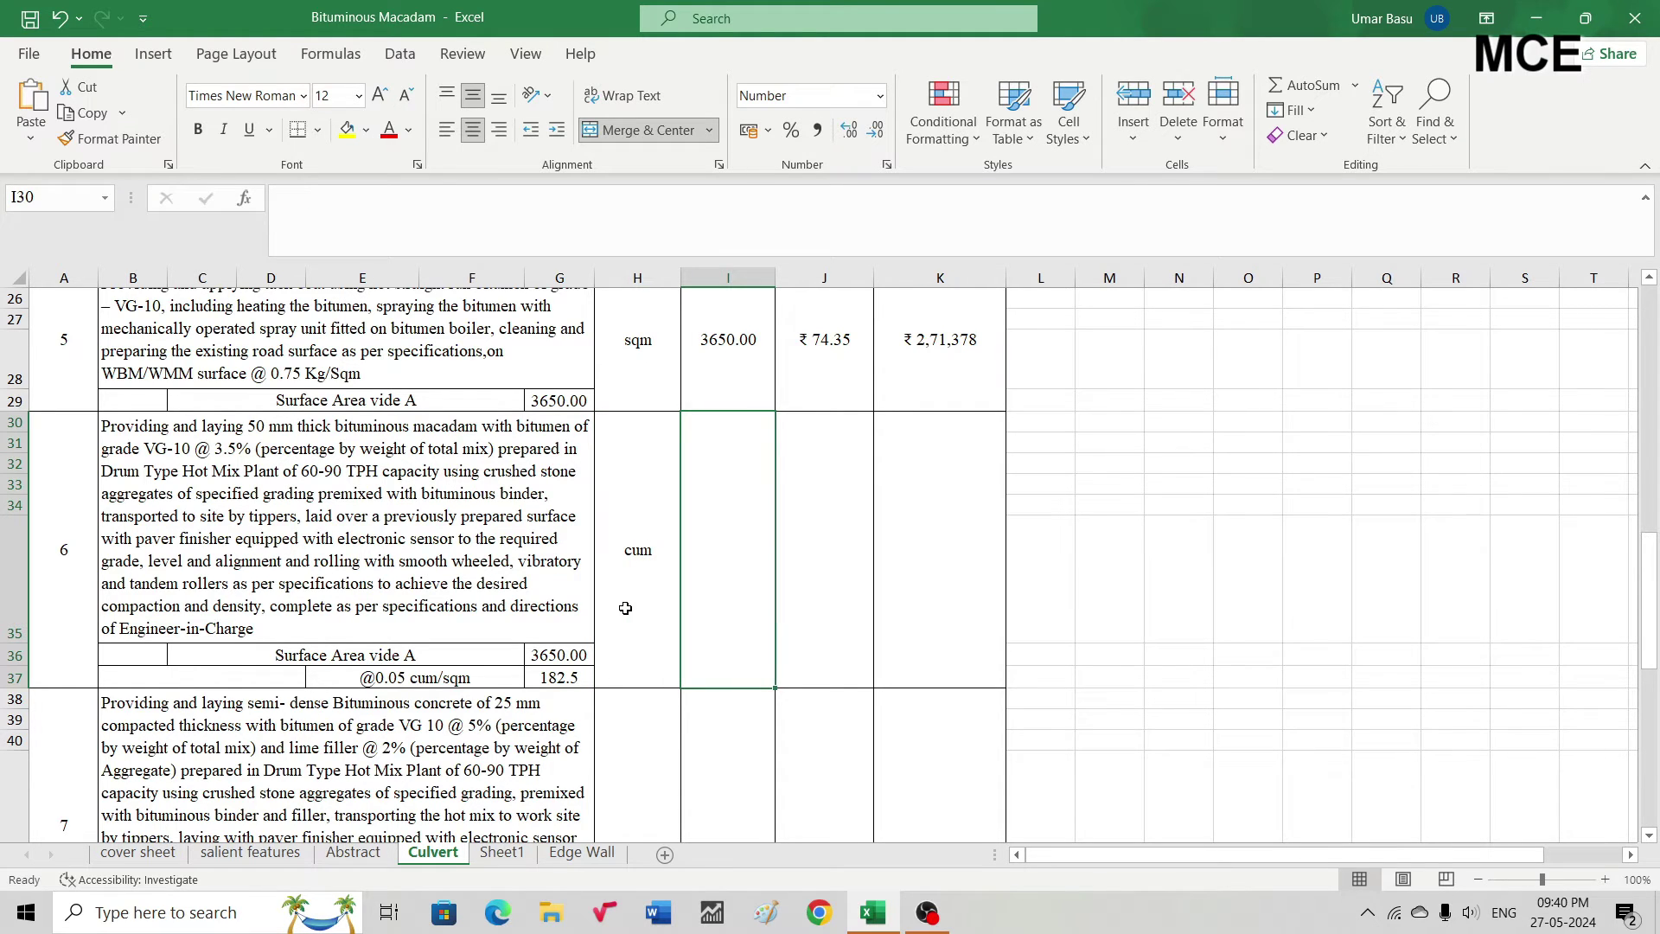
Link the item 6 quantity in I30 to its volume with =G37 and enter the rate 8,590.95 in J30
{"action": "type", "text": "="}
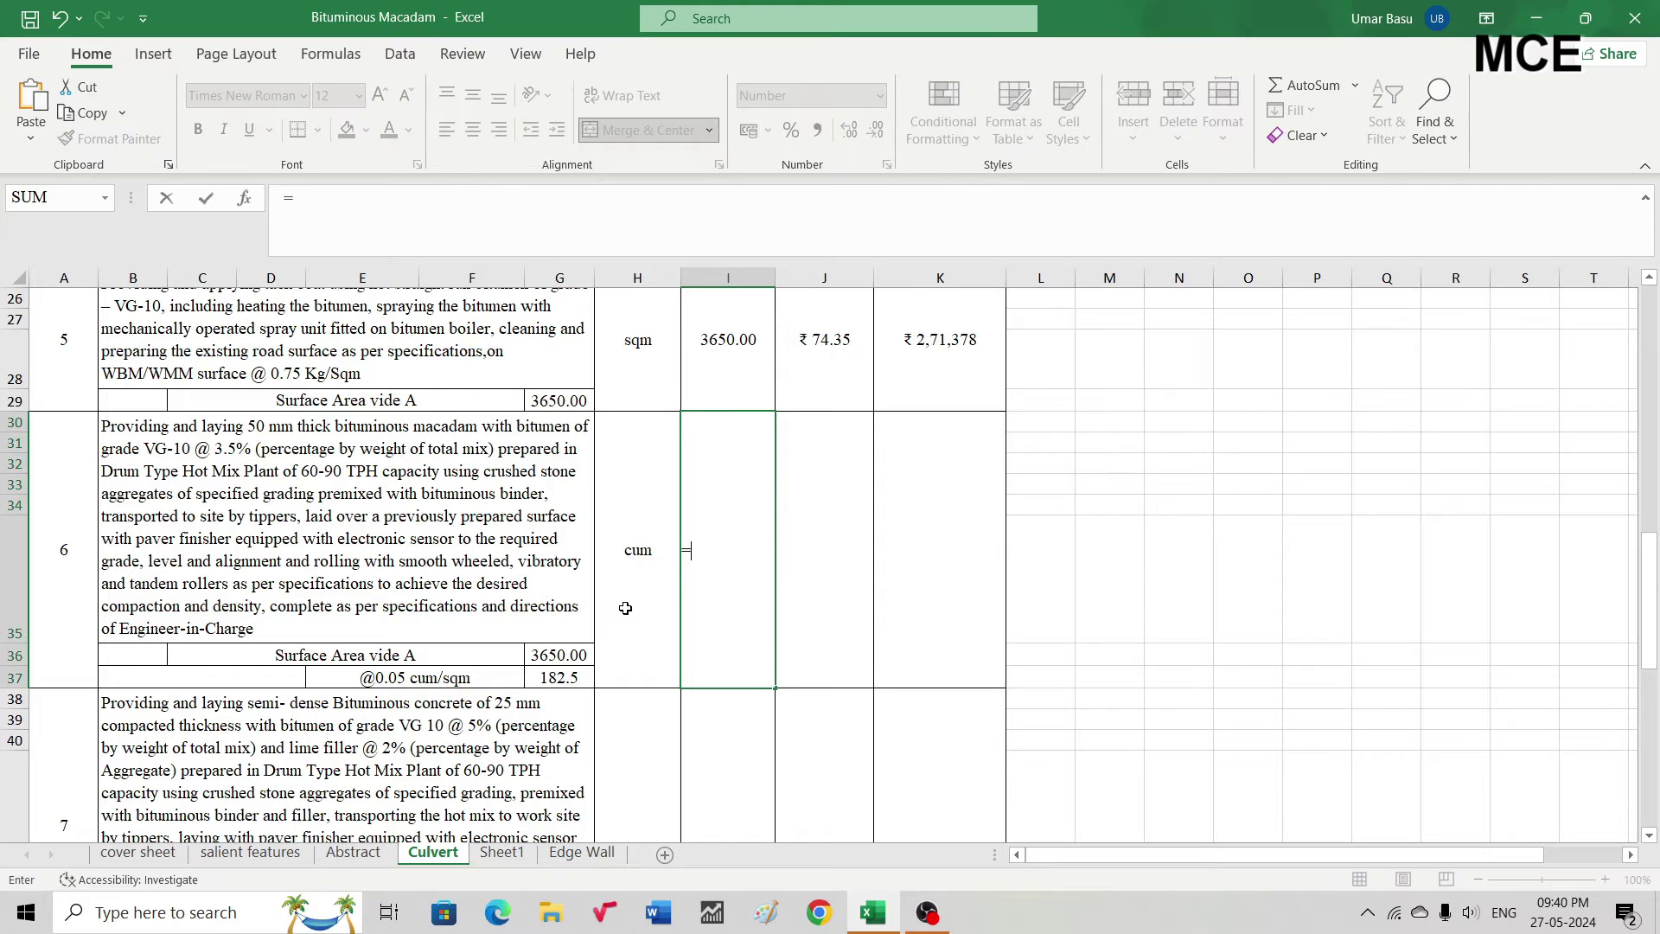
{"action": "left_click", "coordinate": [556, 678]}
{"action": "key", "text": "Return"}
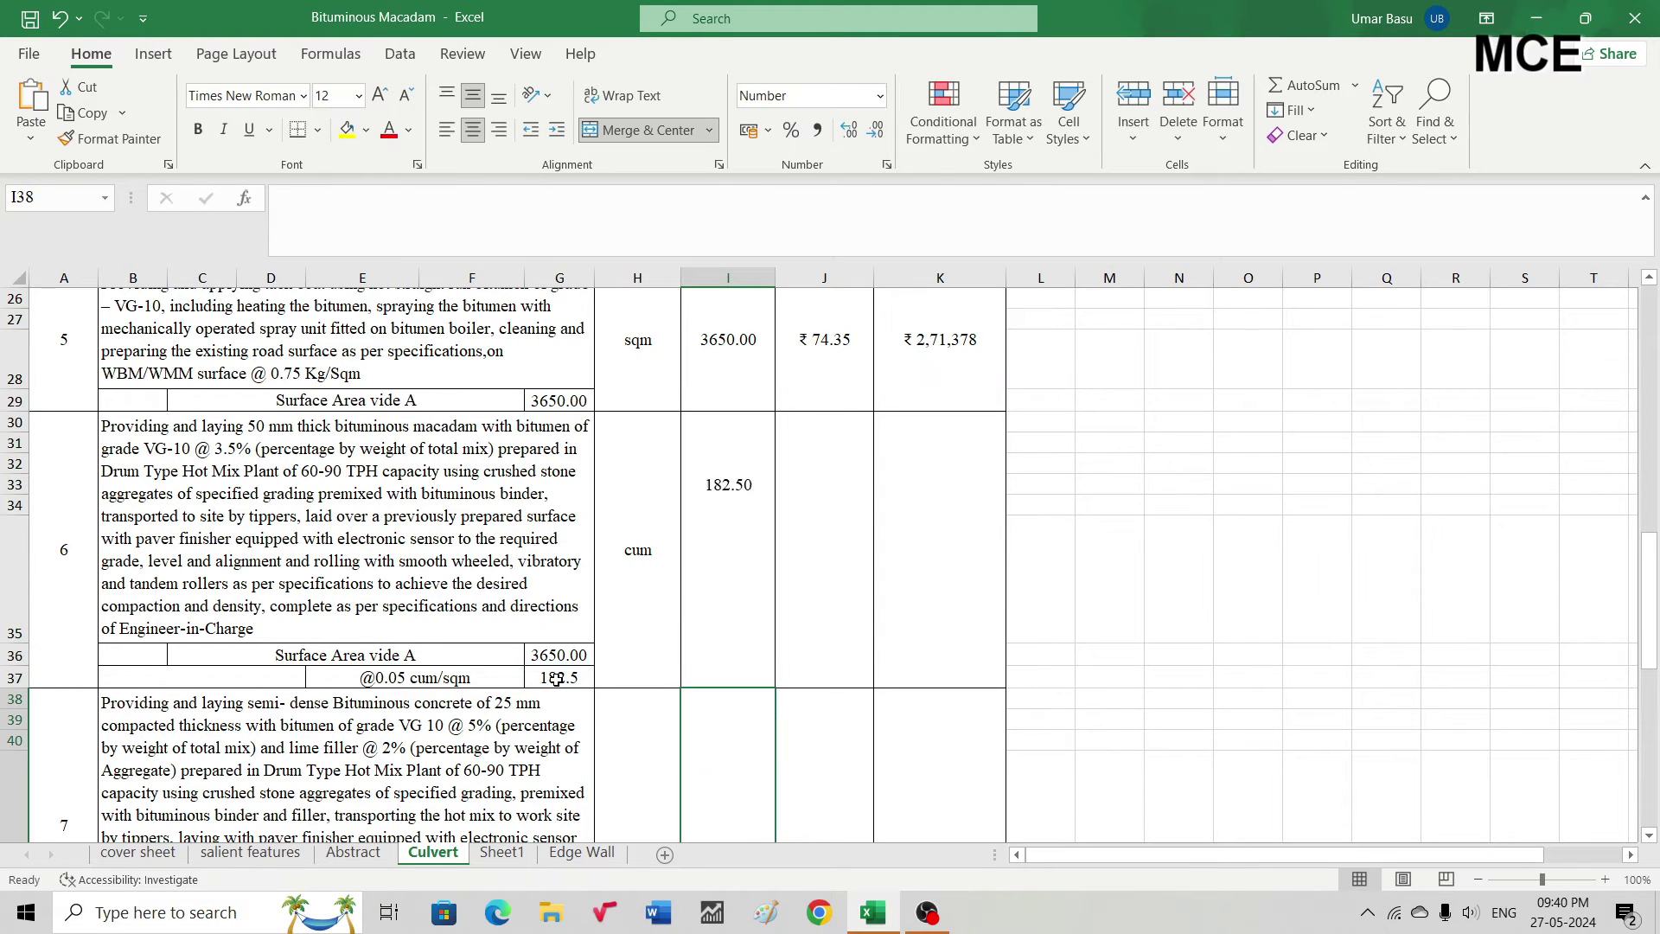
{"action": "left_click", "coordinate": [848, 565]}
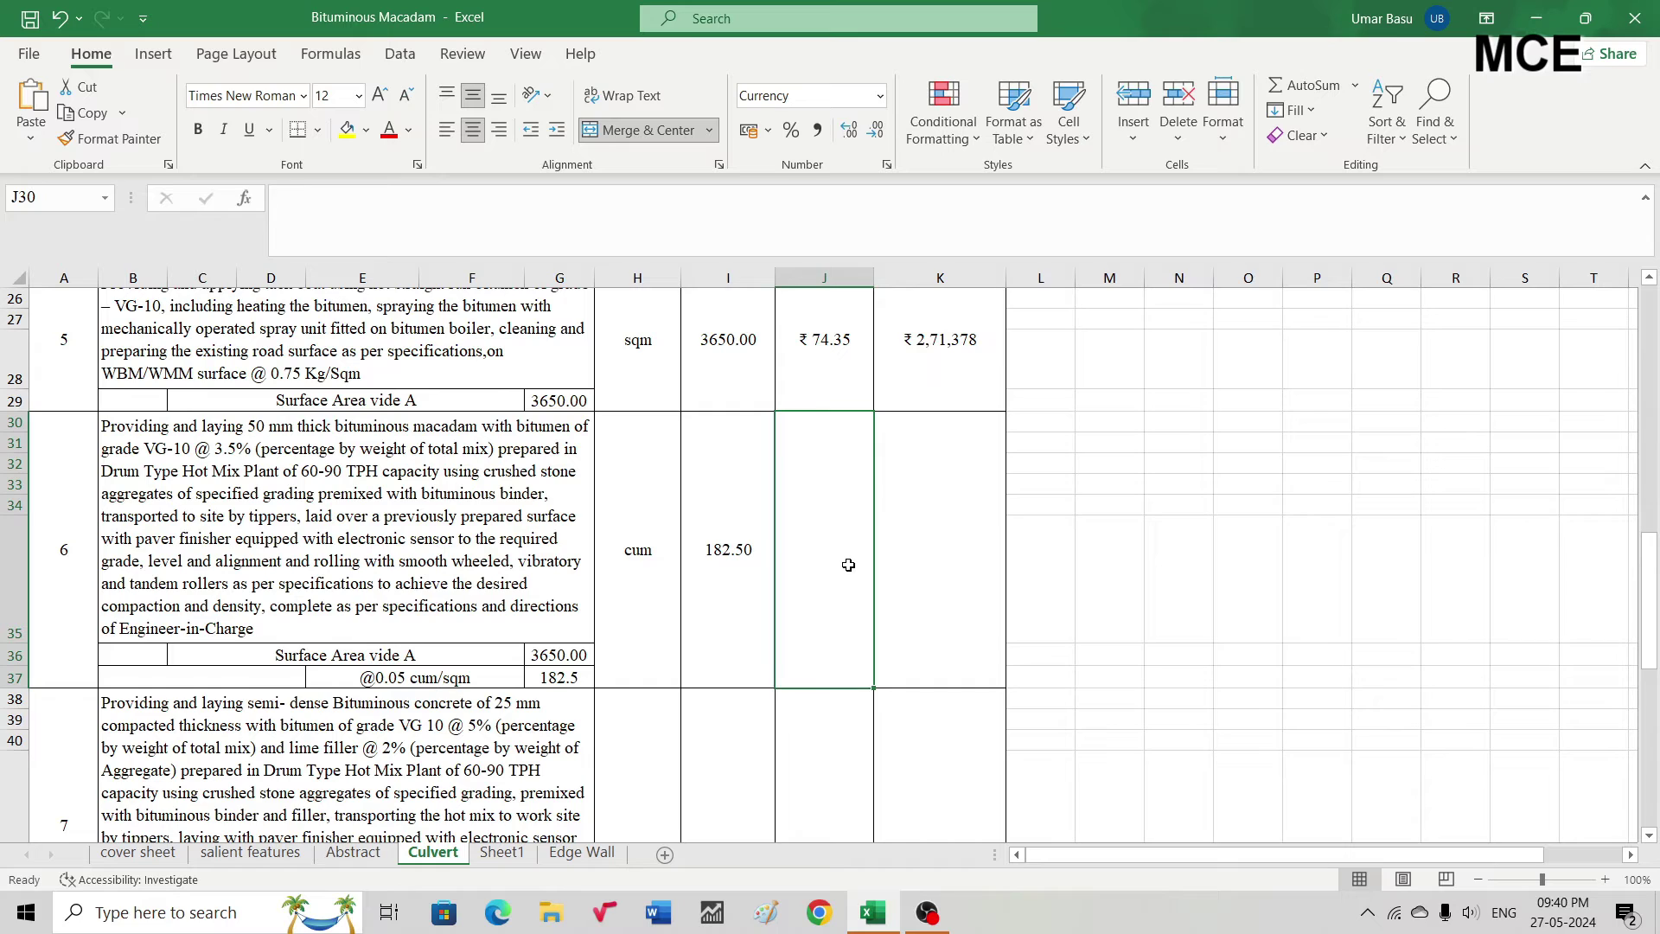
{"action": "type", "text": "8"}
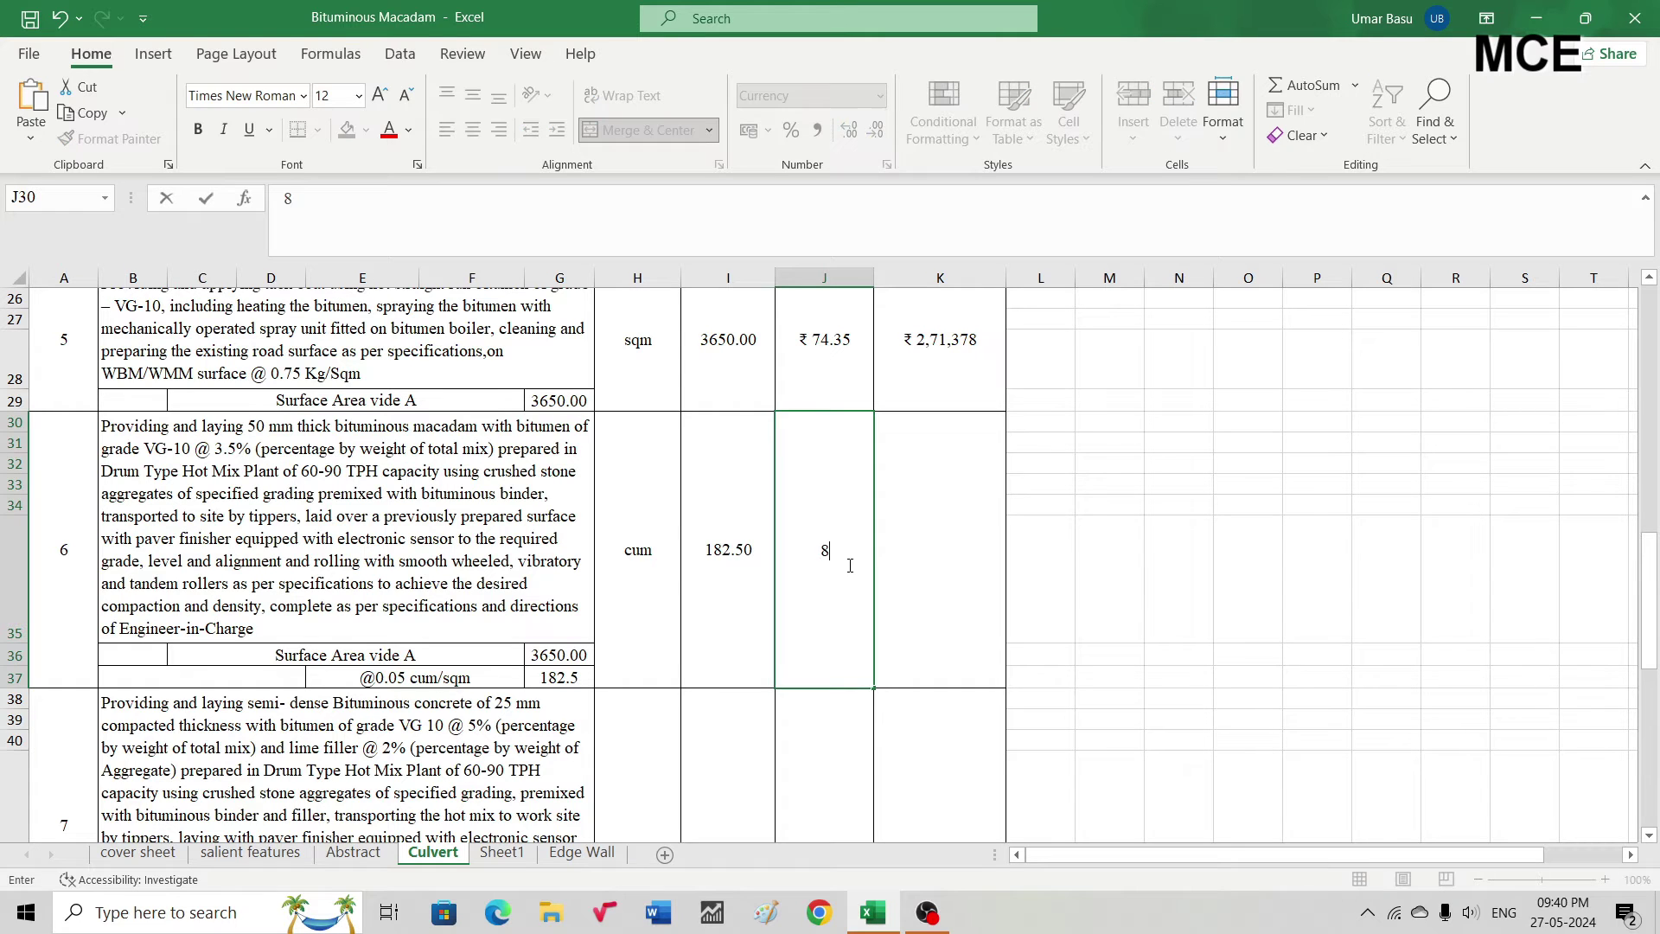
{"action": "type", "text": ",590.95"}
{"action": "key", "text": "Return"}
Calculate the item 6 amount in K30 as quantity times rate with the formula =I30*J30
{"action": "left_click", "coordinate": [919, 544]}
{"action": "type", "text": "="}
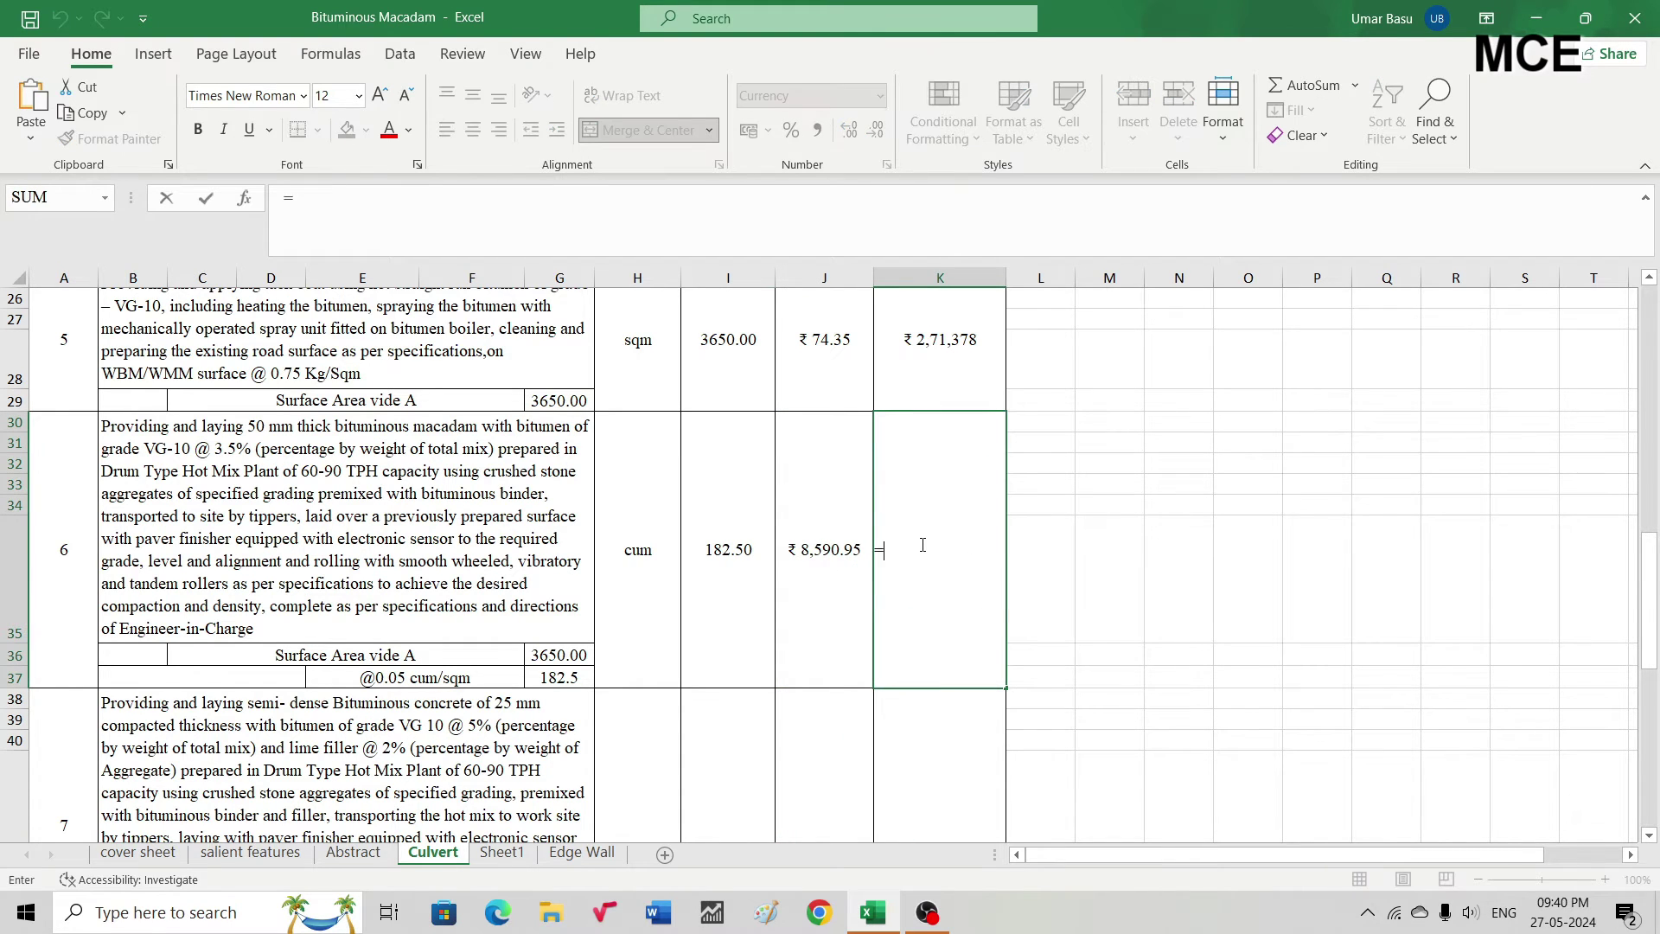
{"action": "left_click", "coordinate": [722, 554]}
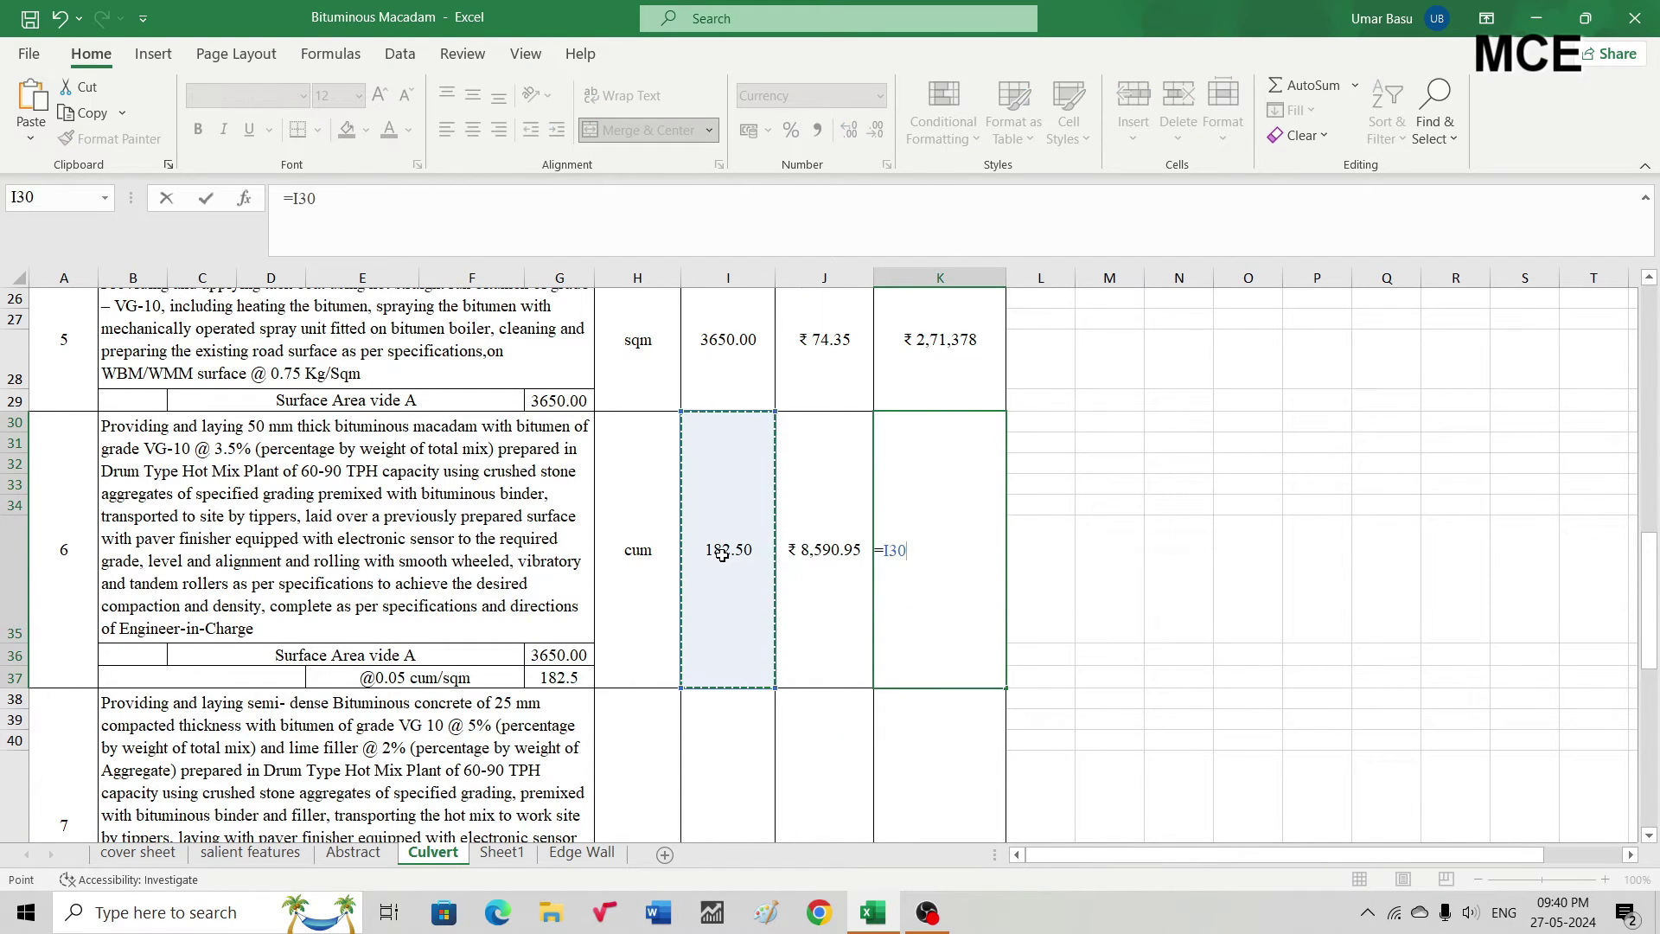
{"action": "type", "text": "*"}
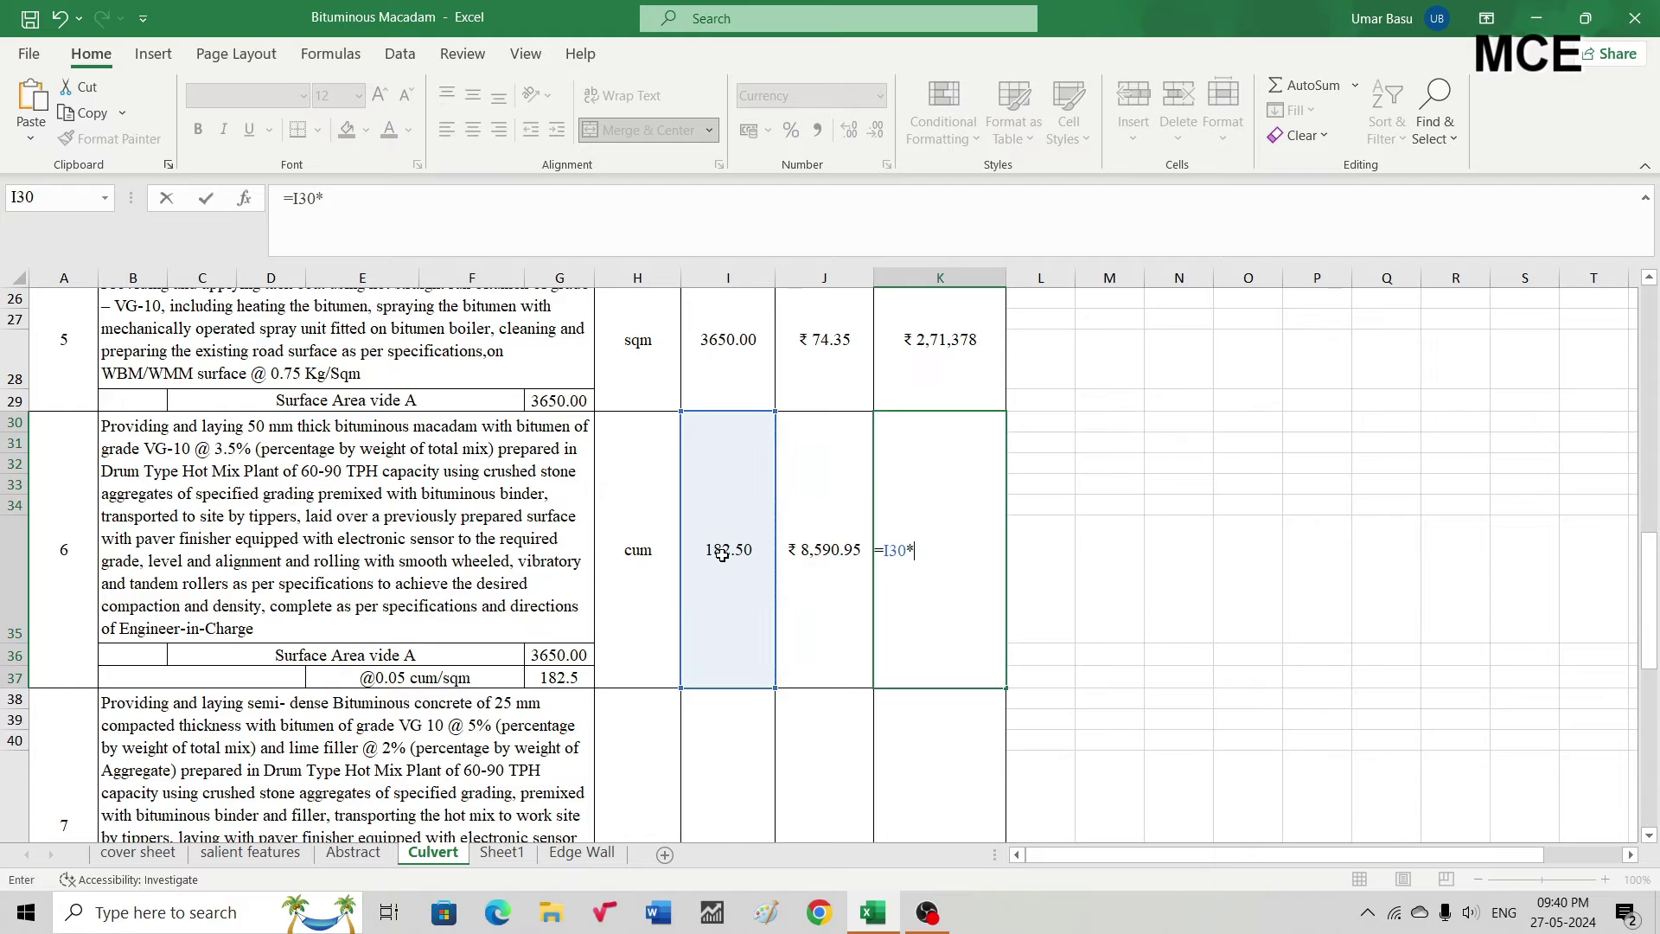
{"action": "left_click", "coordinate": [823, 550]}
{"action": "key", "text": "Return"}
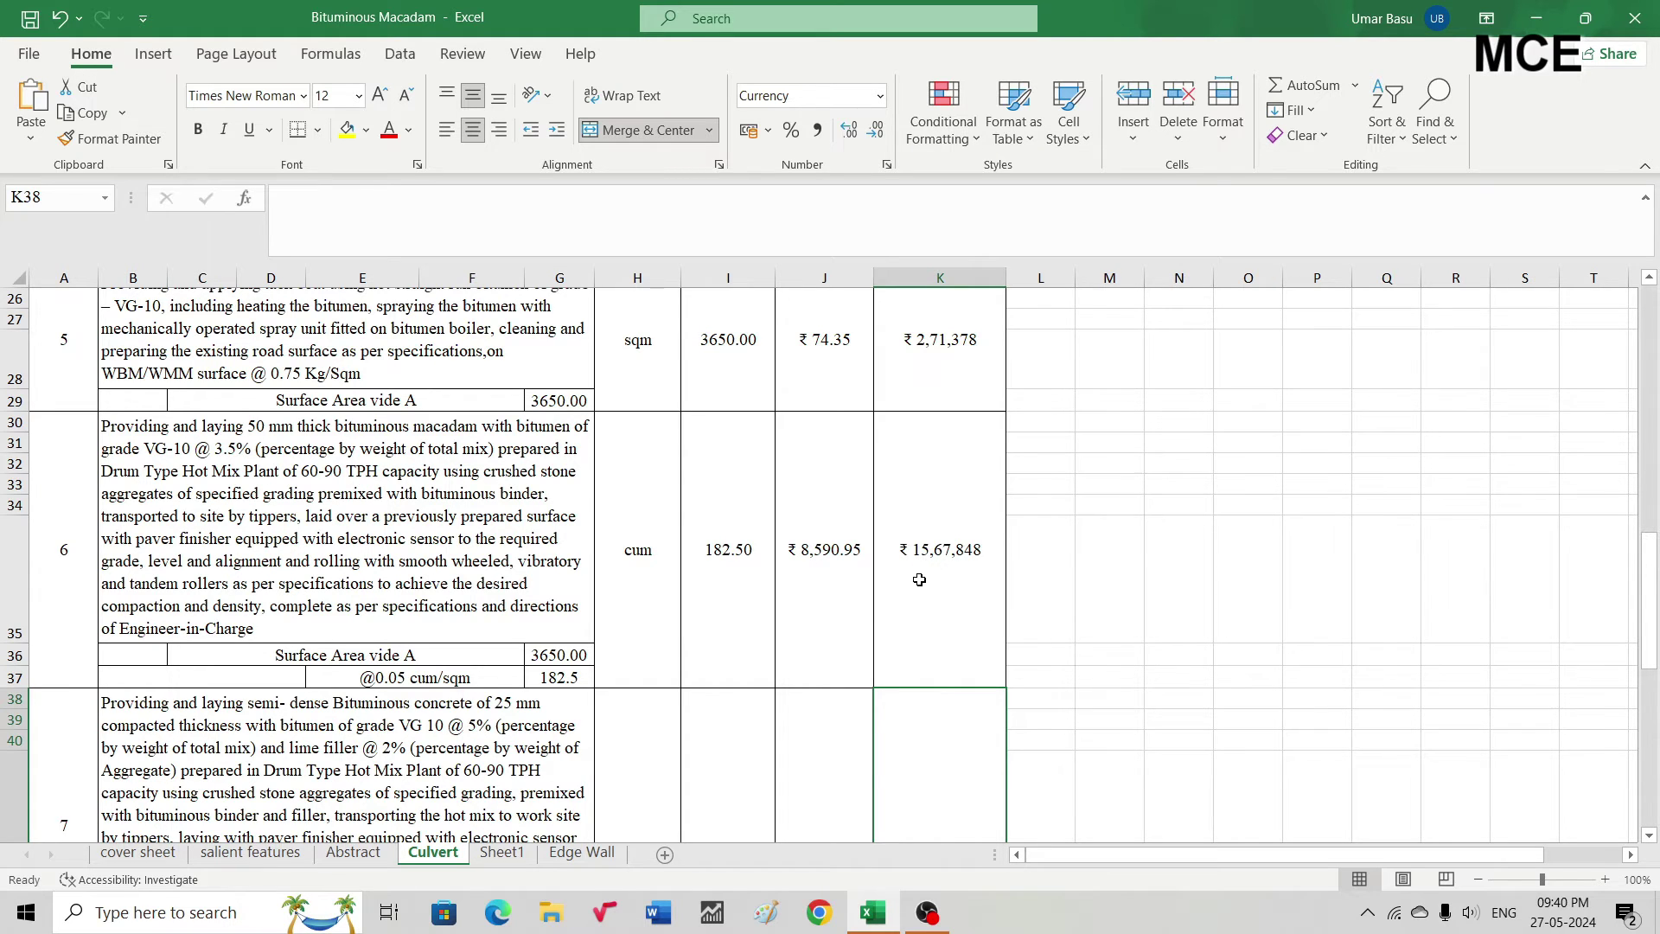
Link the item 7 "Surface Area vide A" value in G42 to the item 4 total area with =G23
{"action": "scroll", "coordinate": [920, 578], "scroll_direction": "down", "scroll_amount": 1}
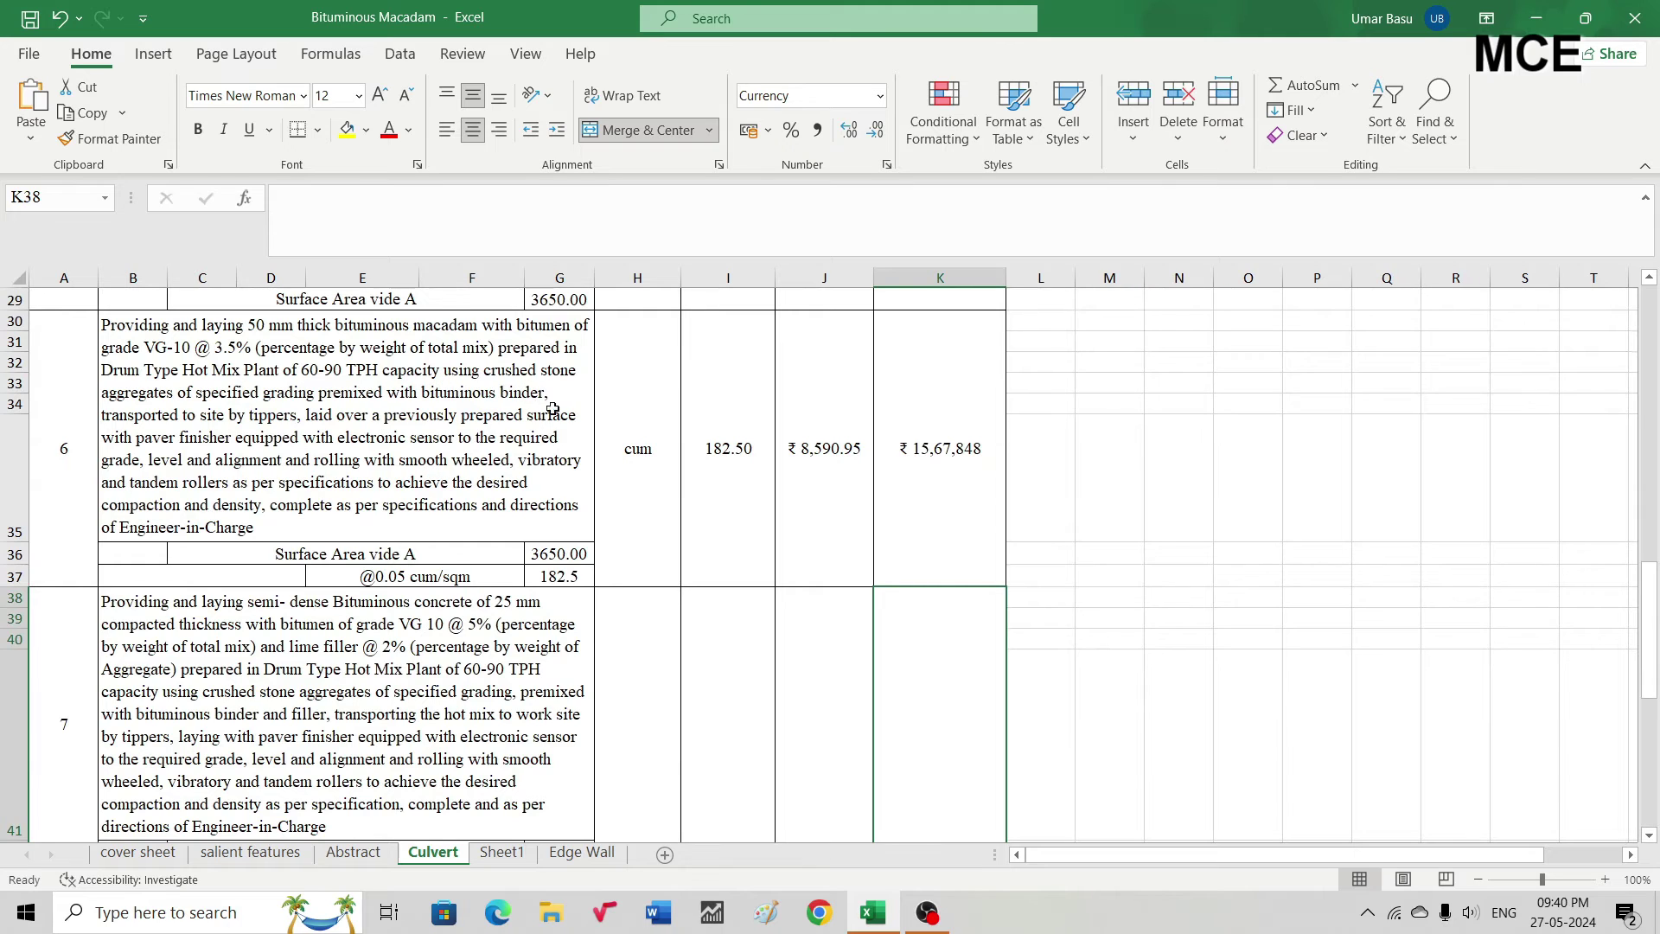
{"action": "scroll", "coordinate": [428, 414], "scroll_direction": "down", "scroll_amount": 2}
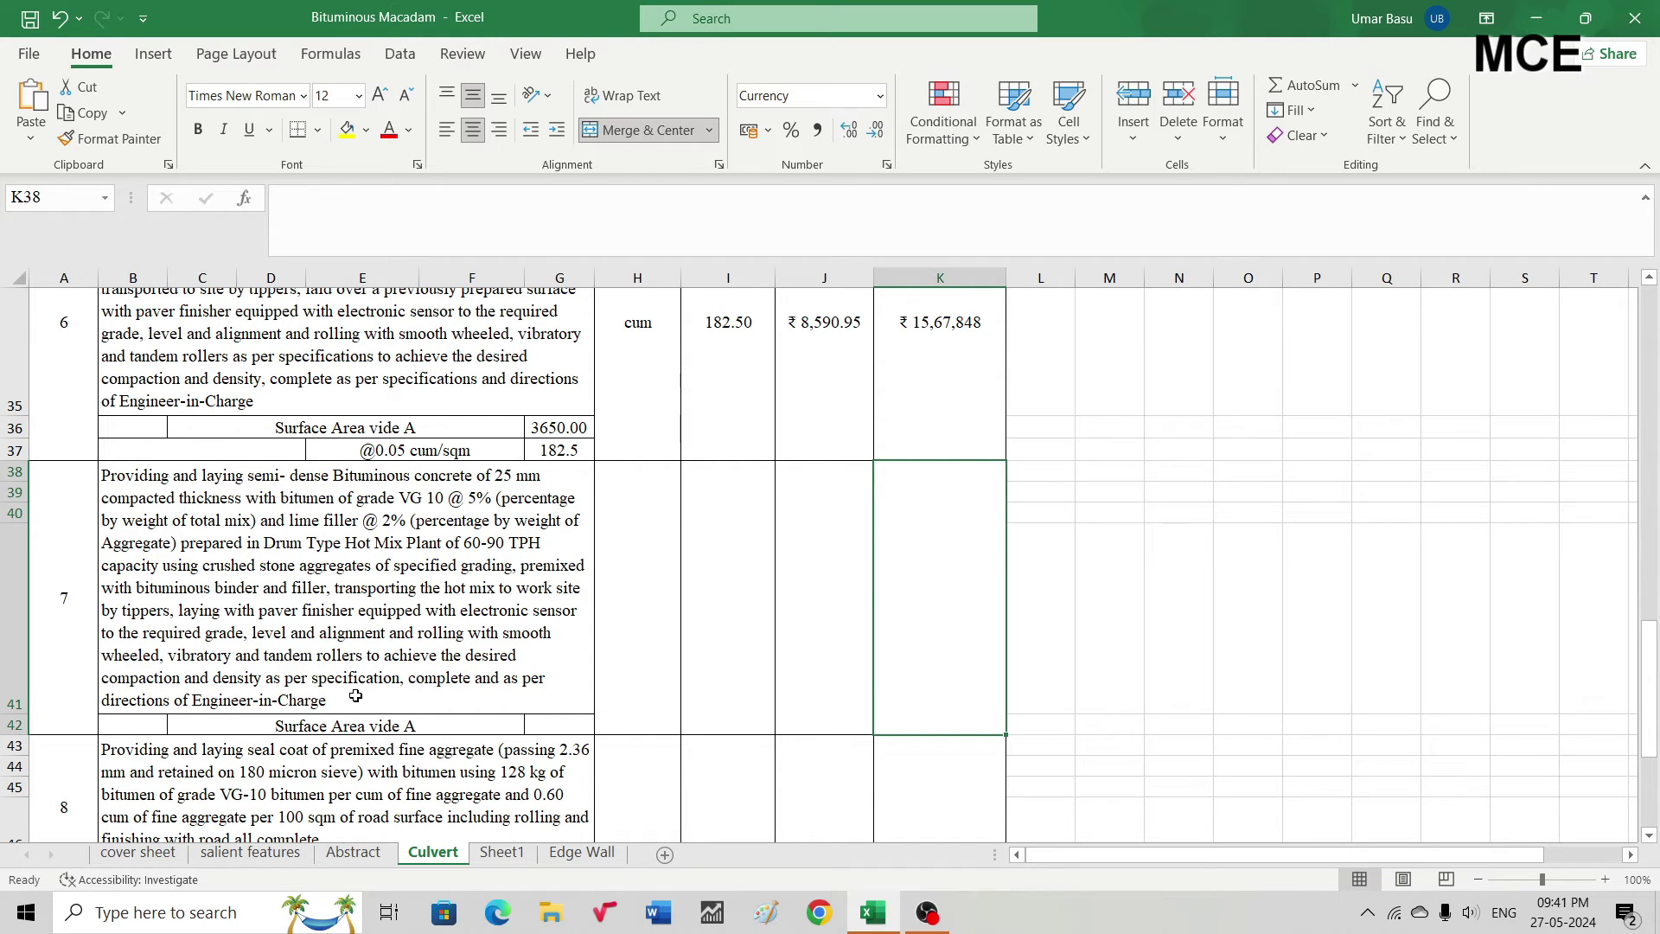
{"action": "left_click", "coordinate": [565, 723]}
{"action": "type", "text": "="}
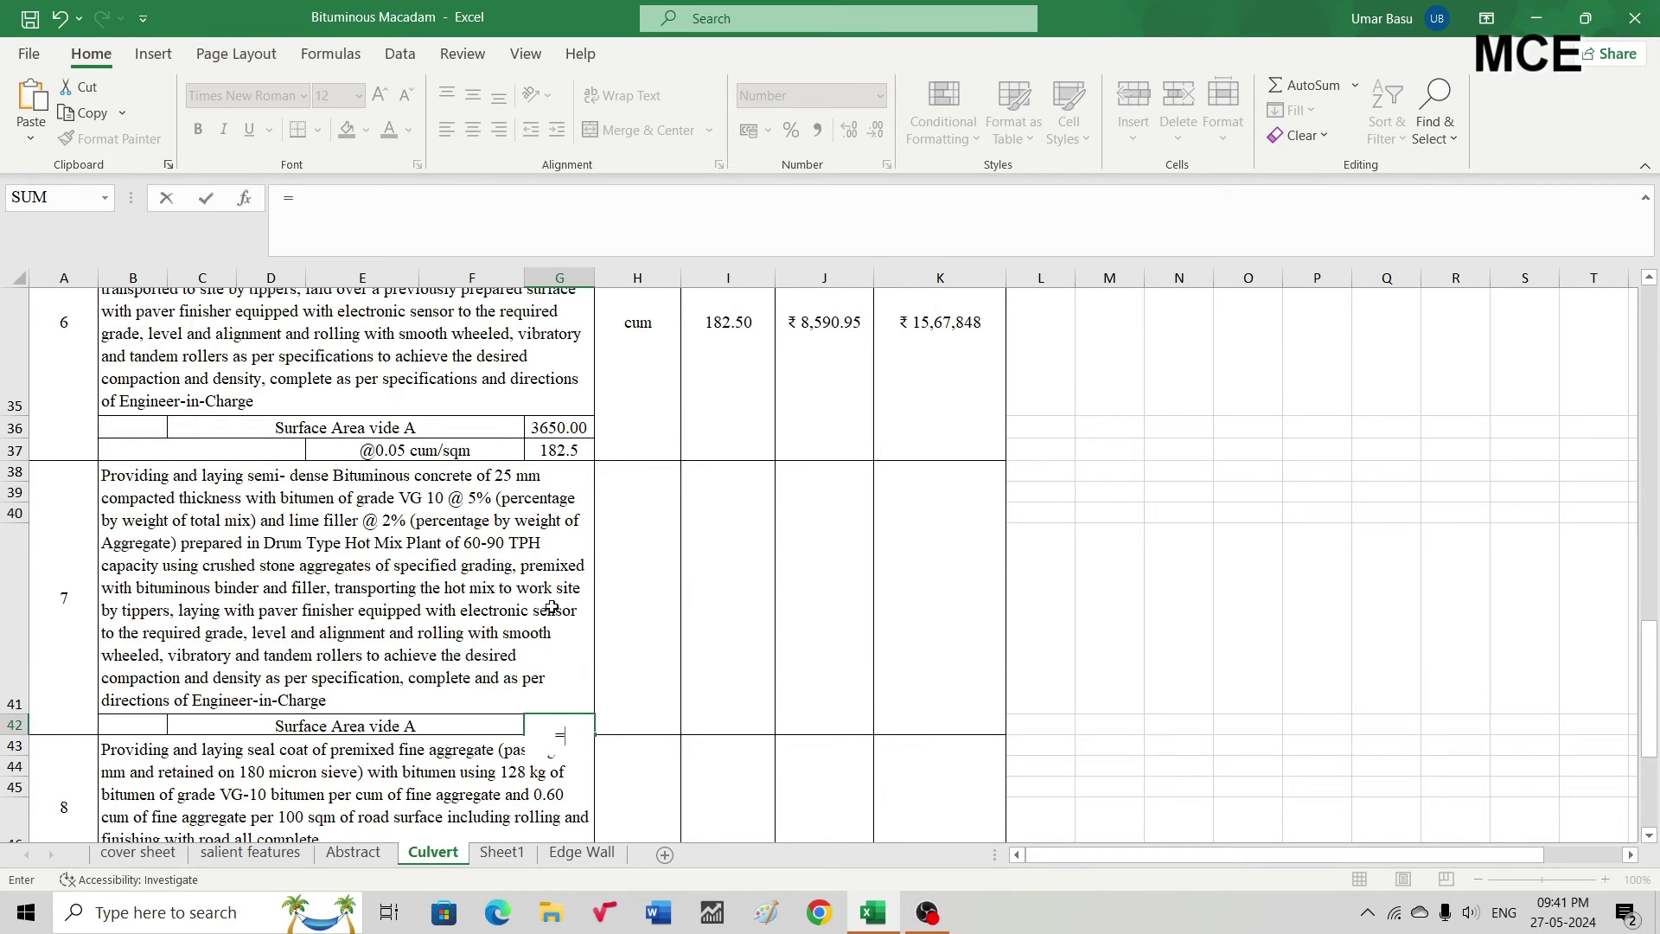
{"action": "scroll", "coordinate": [551, 566], "scroll_direction": "up", "scroll_amount": 9}
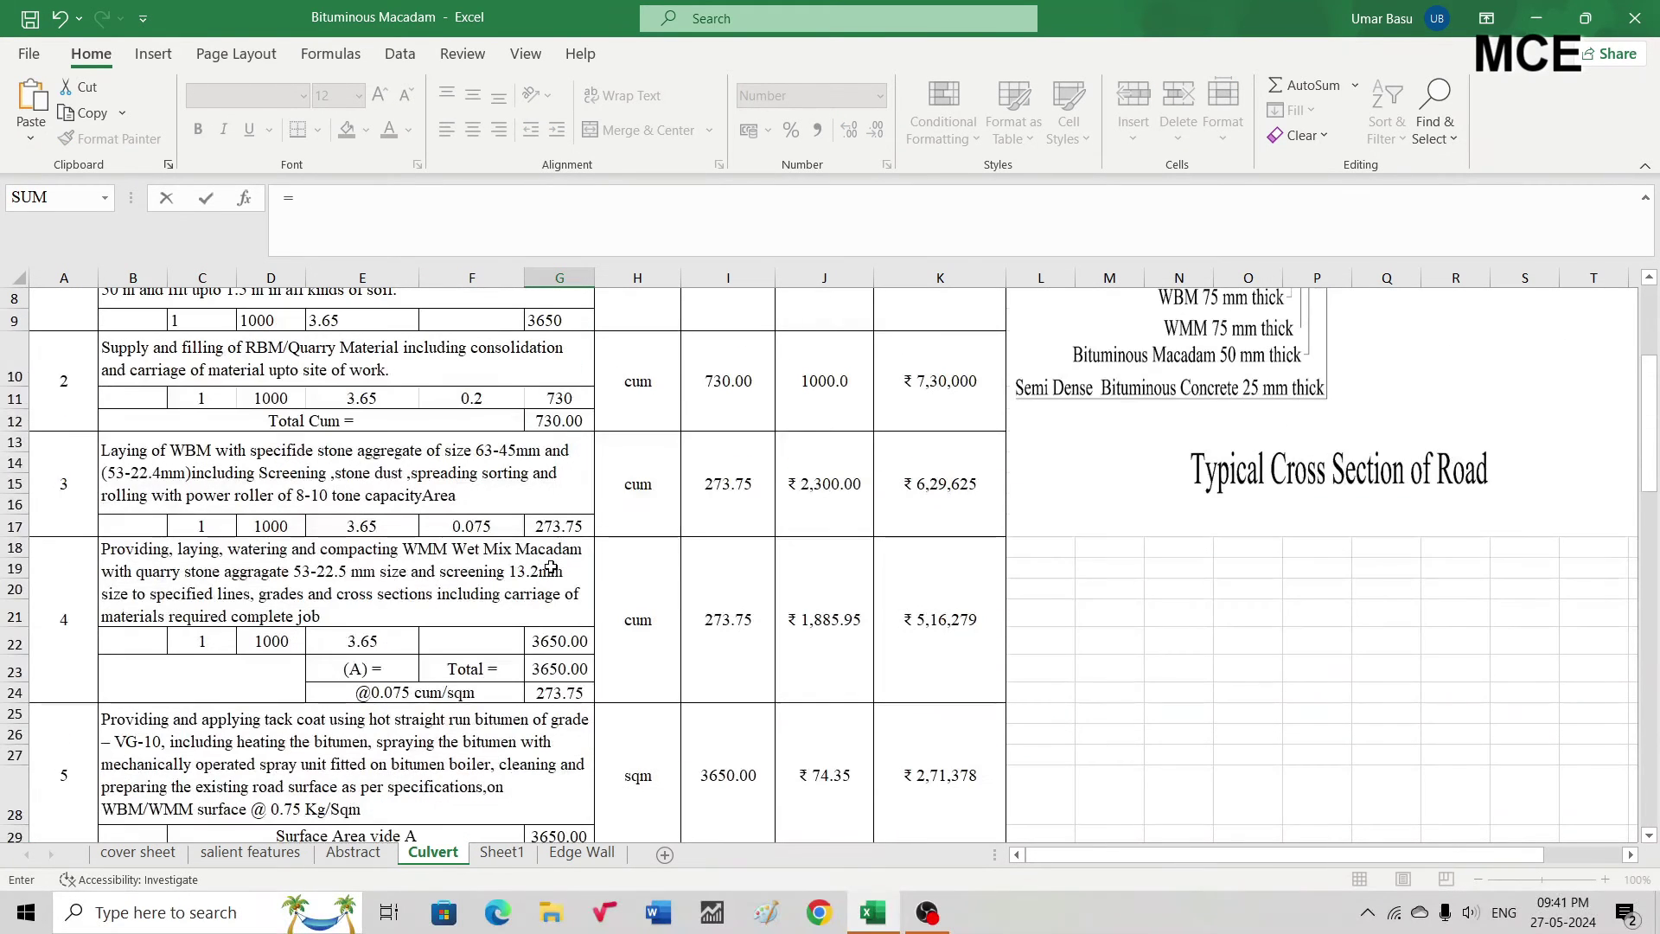
{"action": "left_click", "coordinate": [554, 669]}
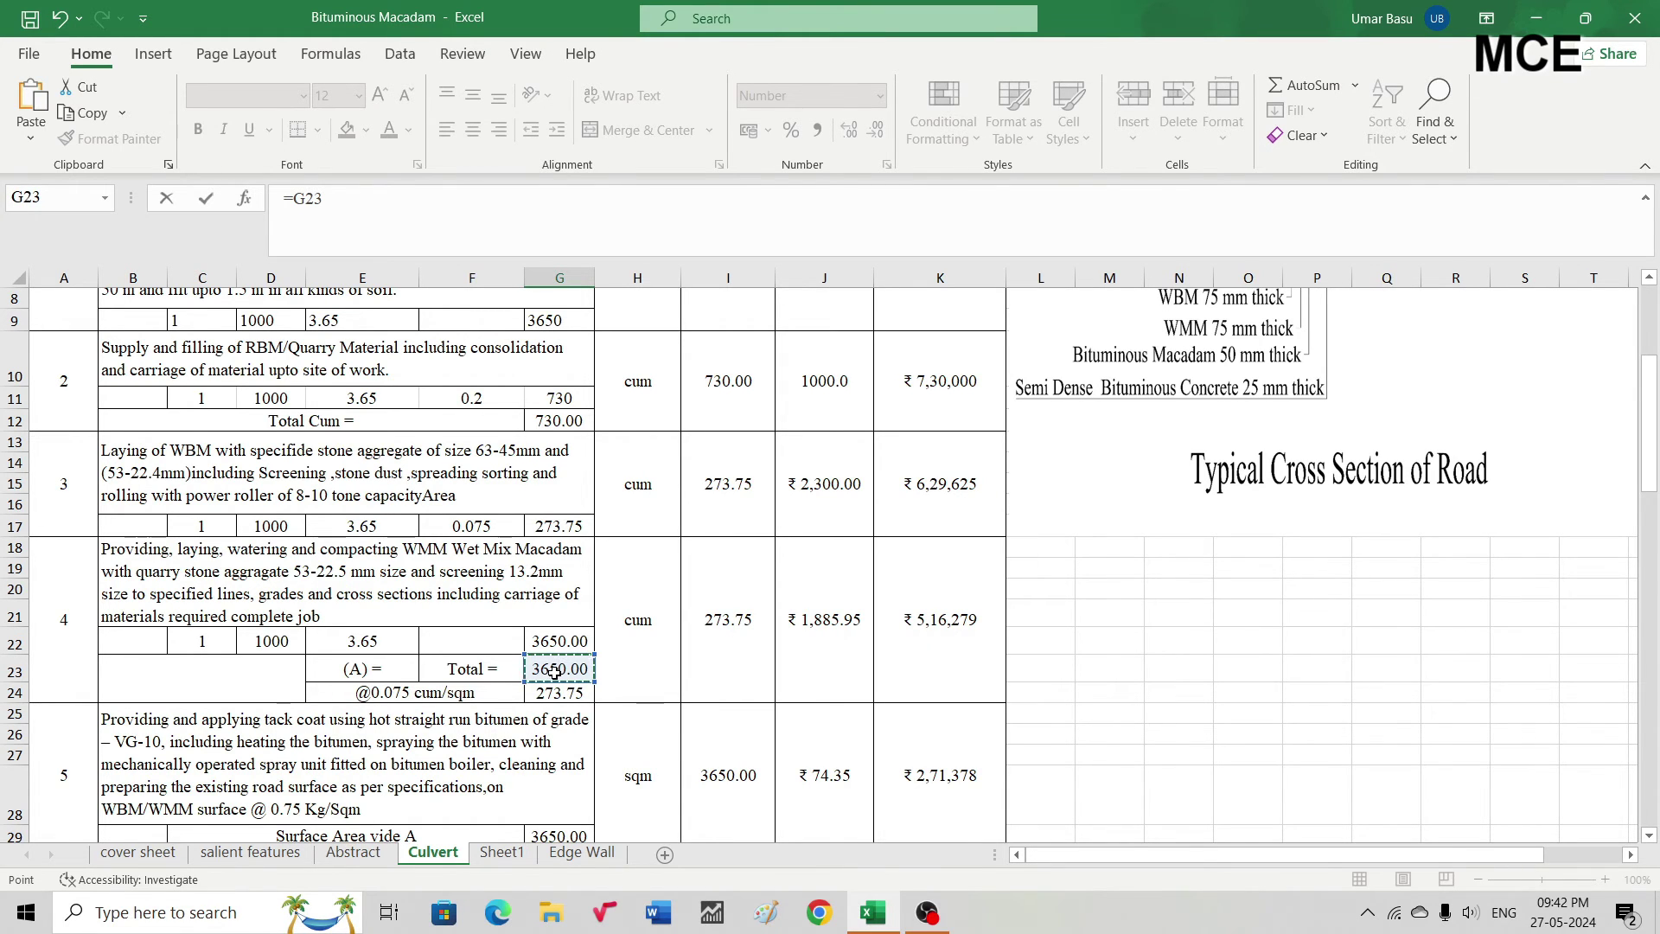
{"action": "key", "text": "Return"}
Enter sqm as the item 7 unit in H38 and link its quantity in I38 to the surface area with =G42
{"action": "scroll", "coordinate": [554, 672], "scroll_direction": "down", "scroll_amount": 1}
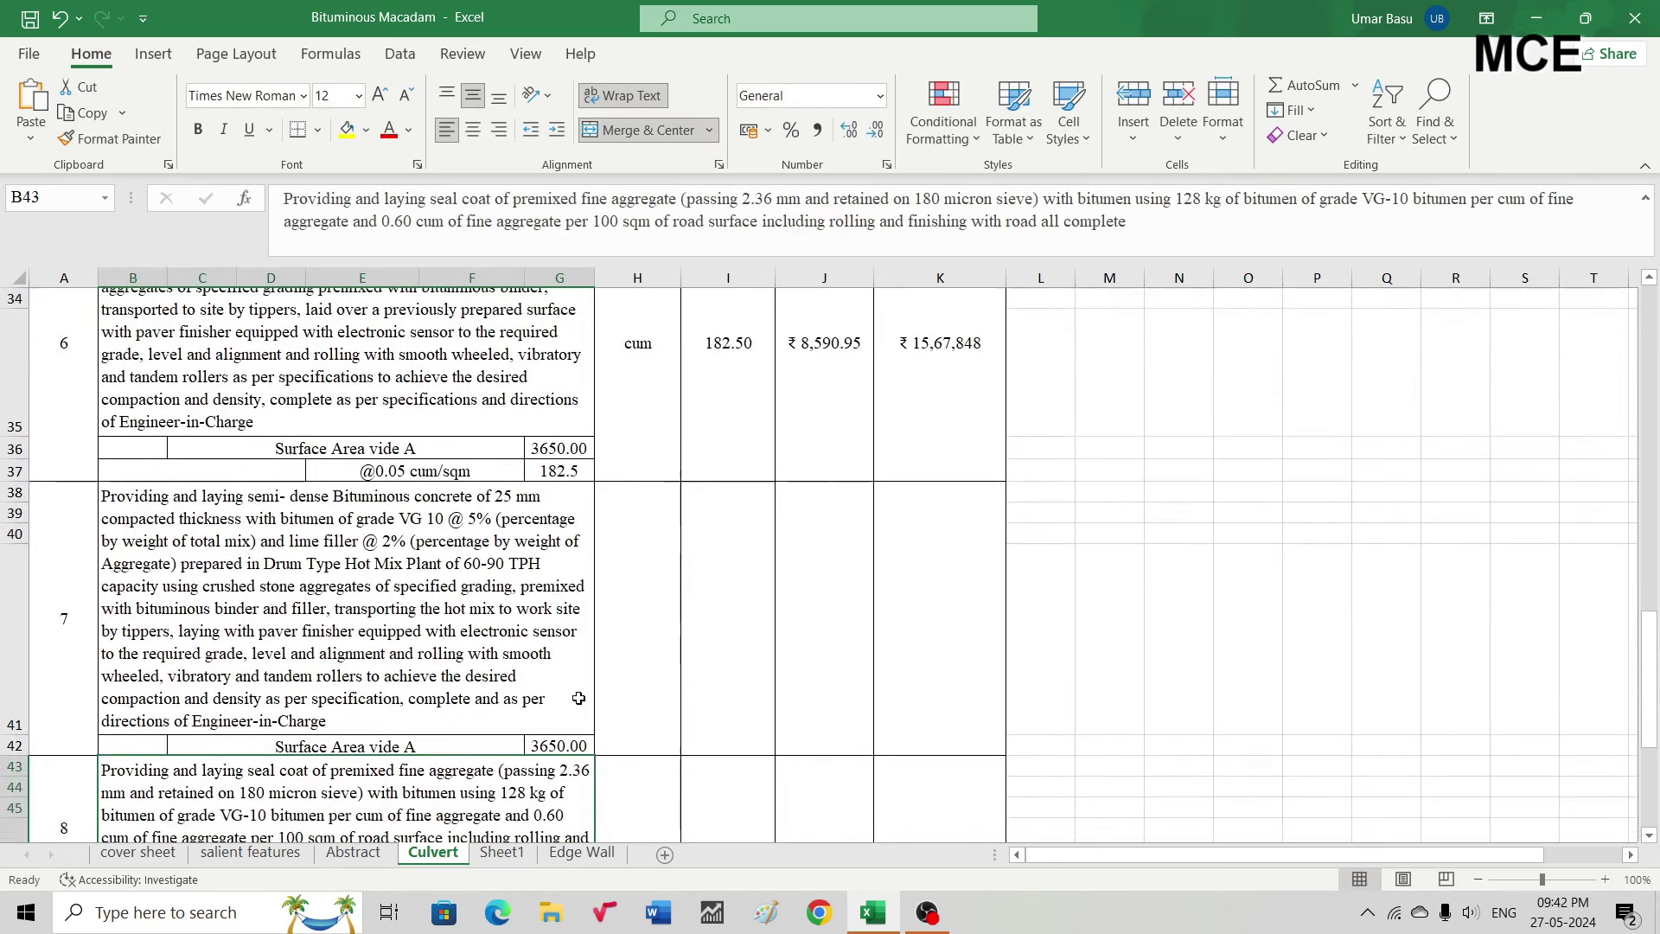
{"action": "left_click", "coordinate": [637, 632]}
{"action": "type", "text": "sqm"}
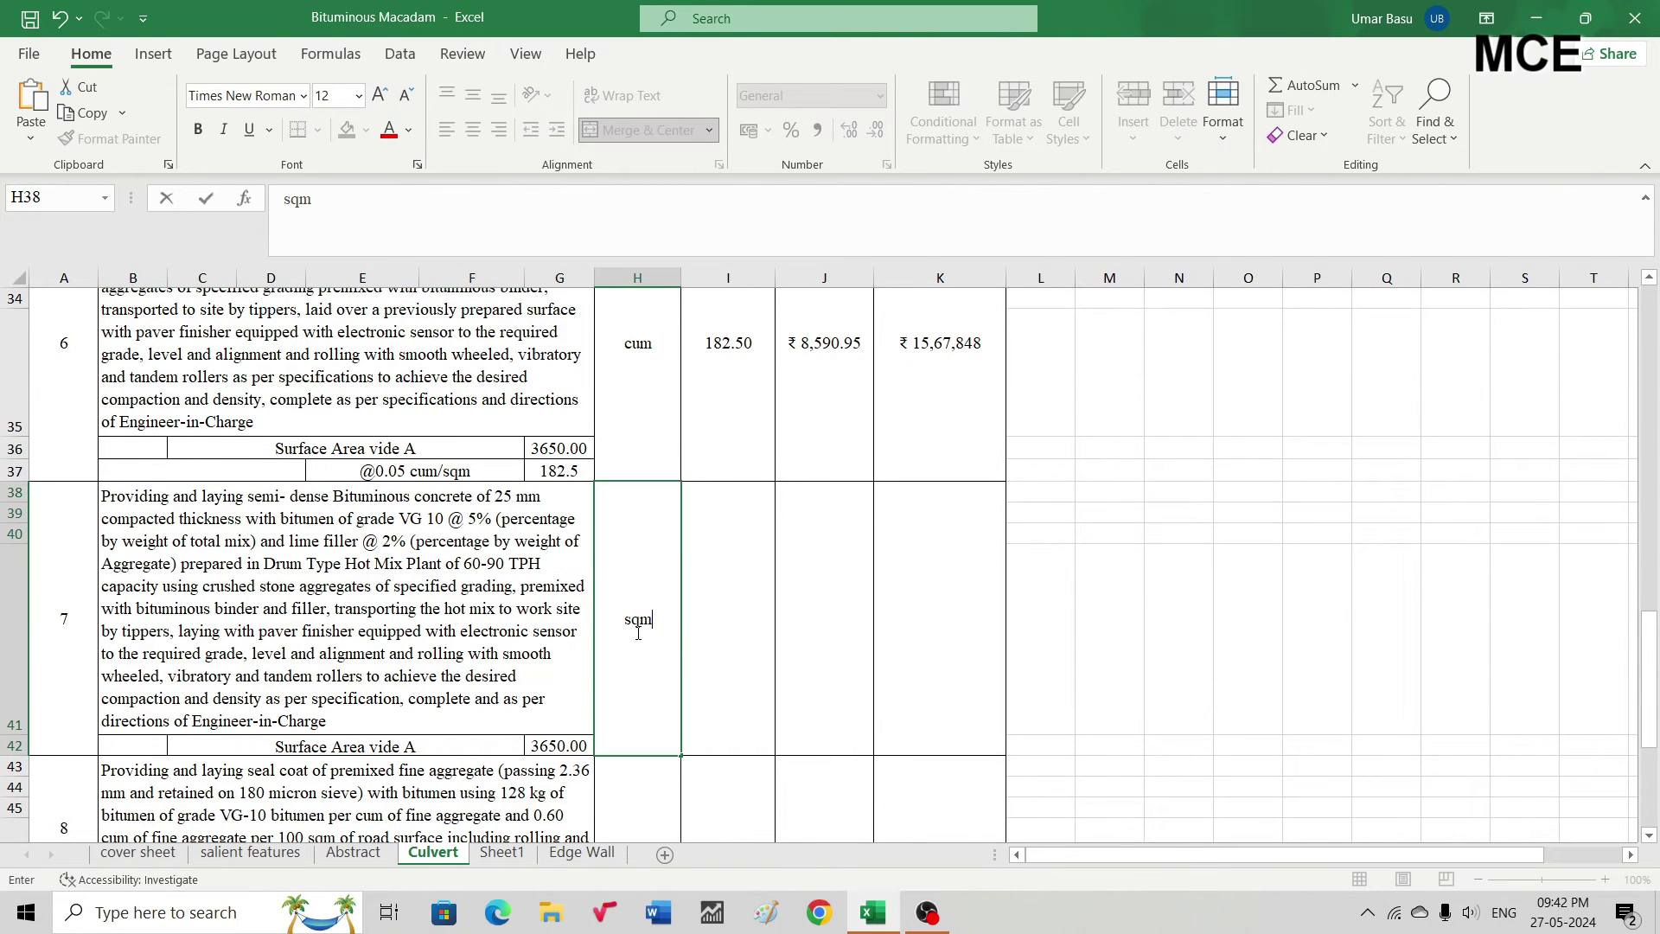
{"action": "key", "text": "Tab"}
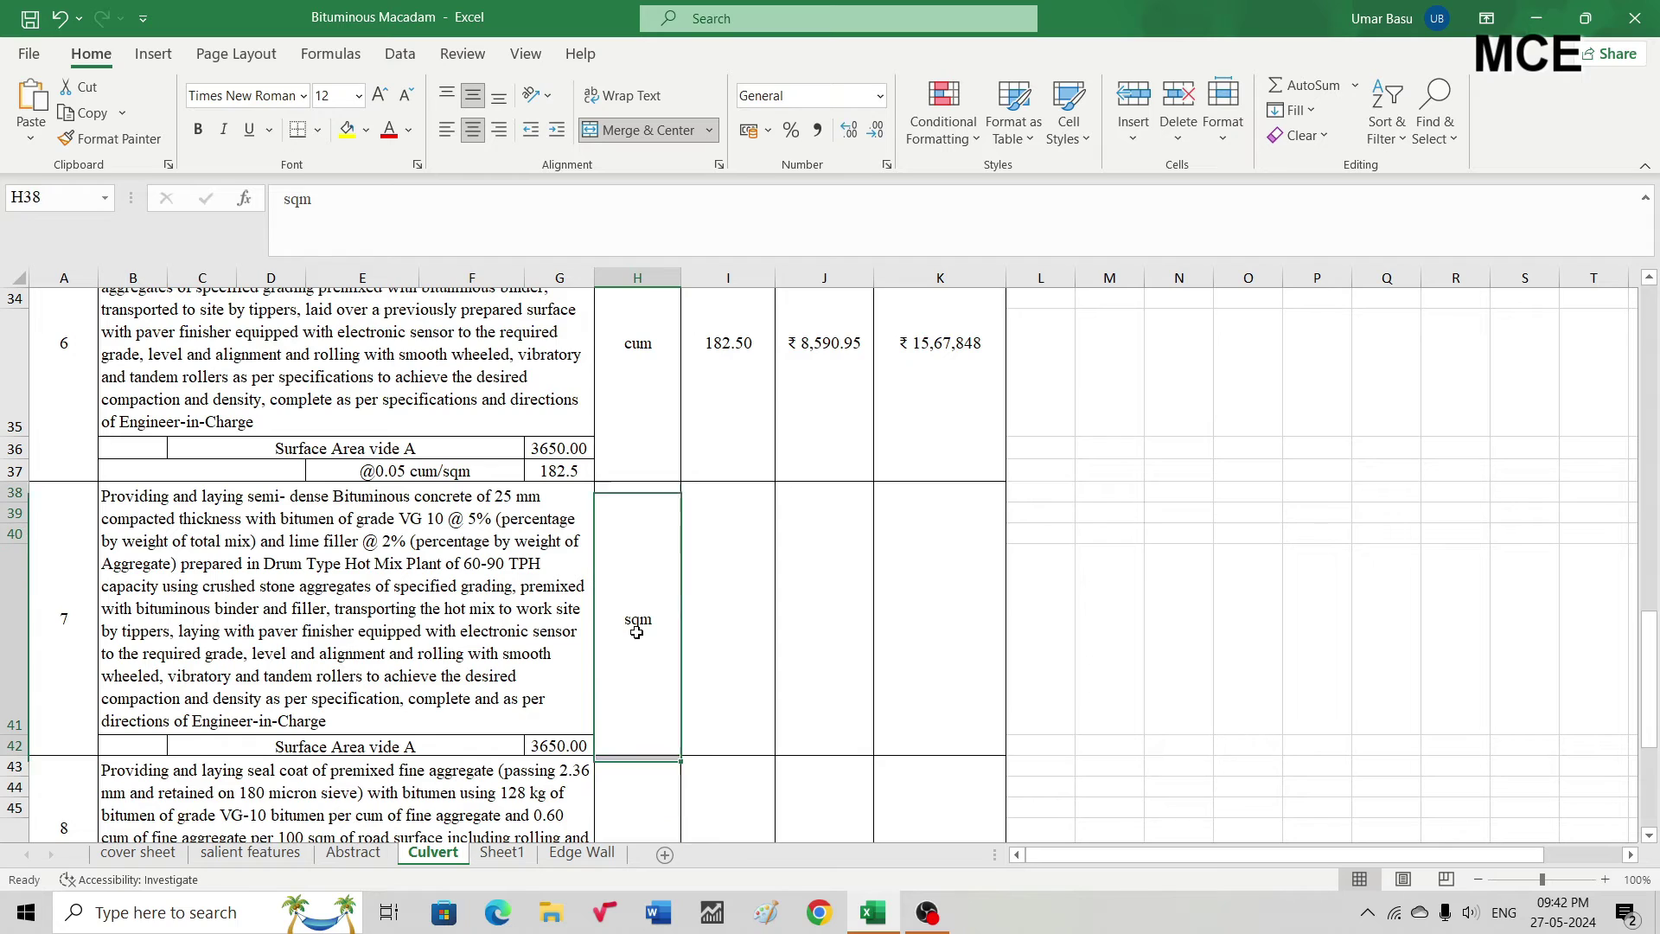
{"action": "type", "text": "="}
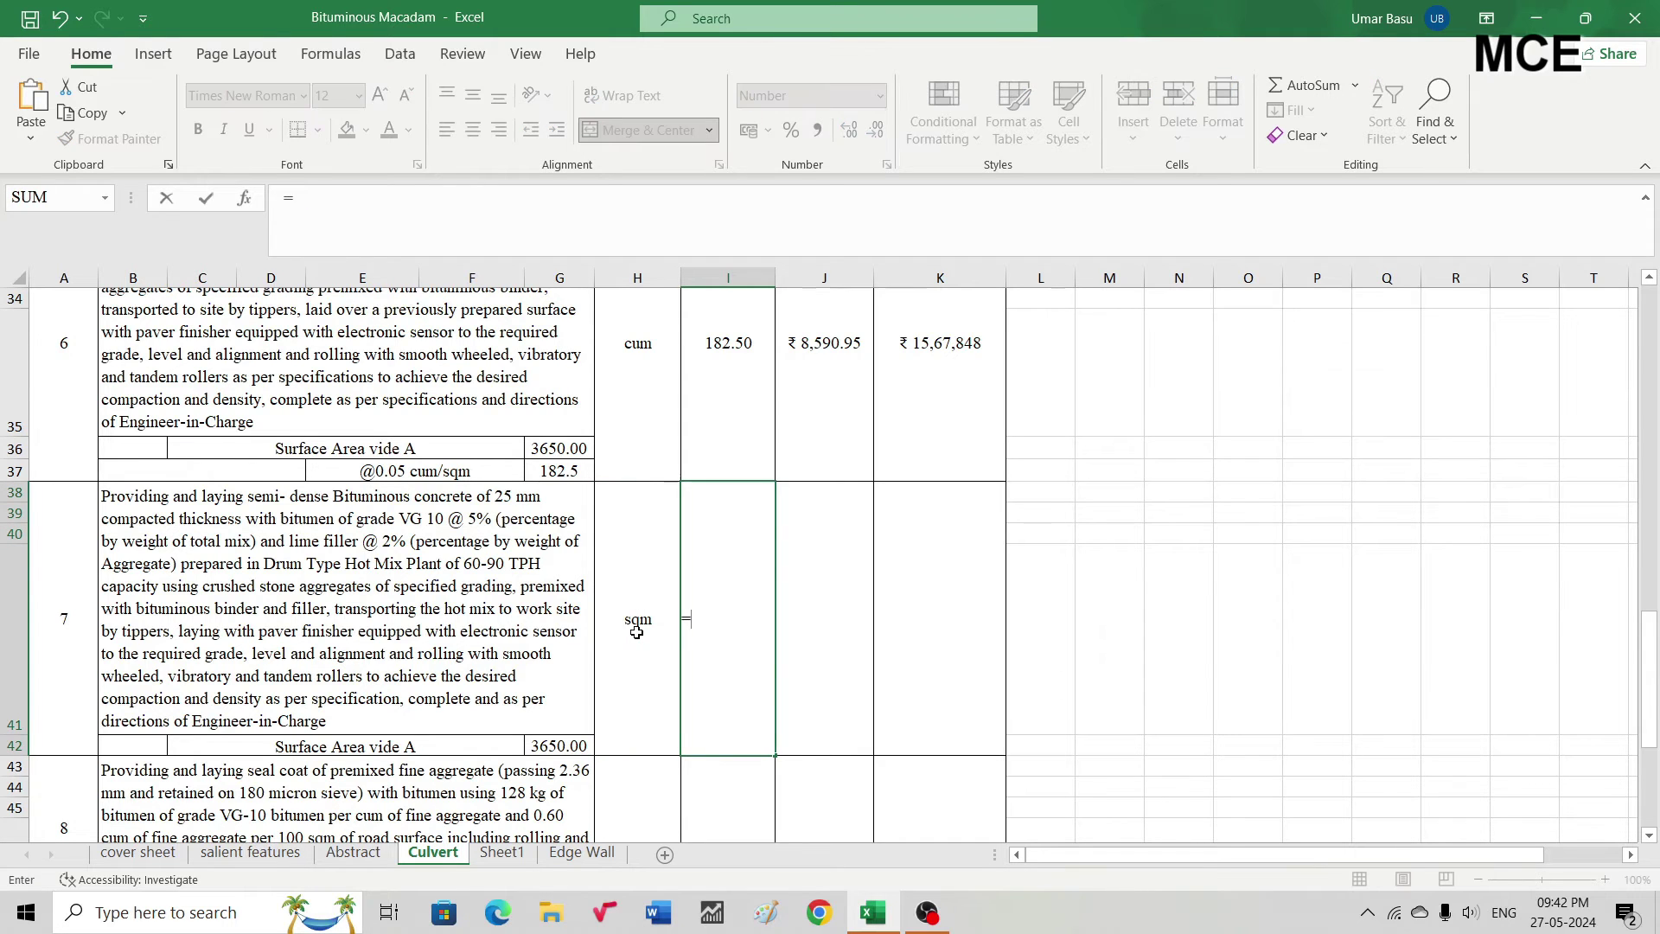
{"action": "left_click", "coordinate": [551, 745]}
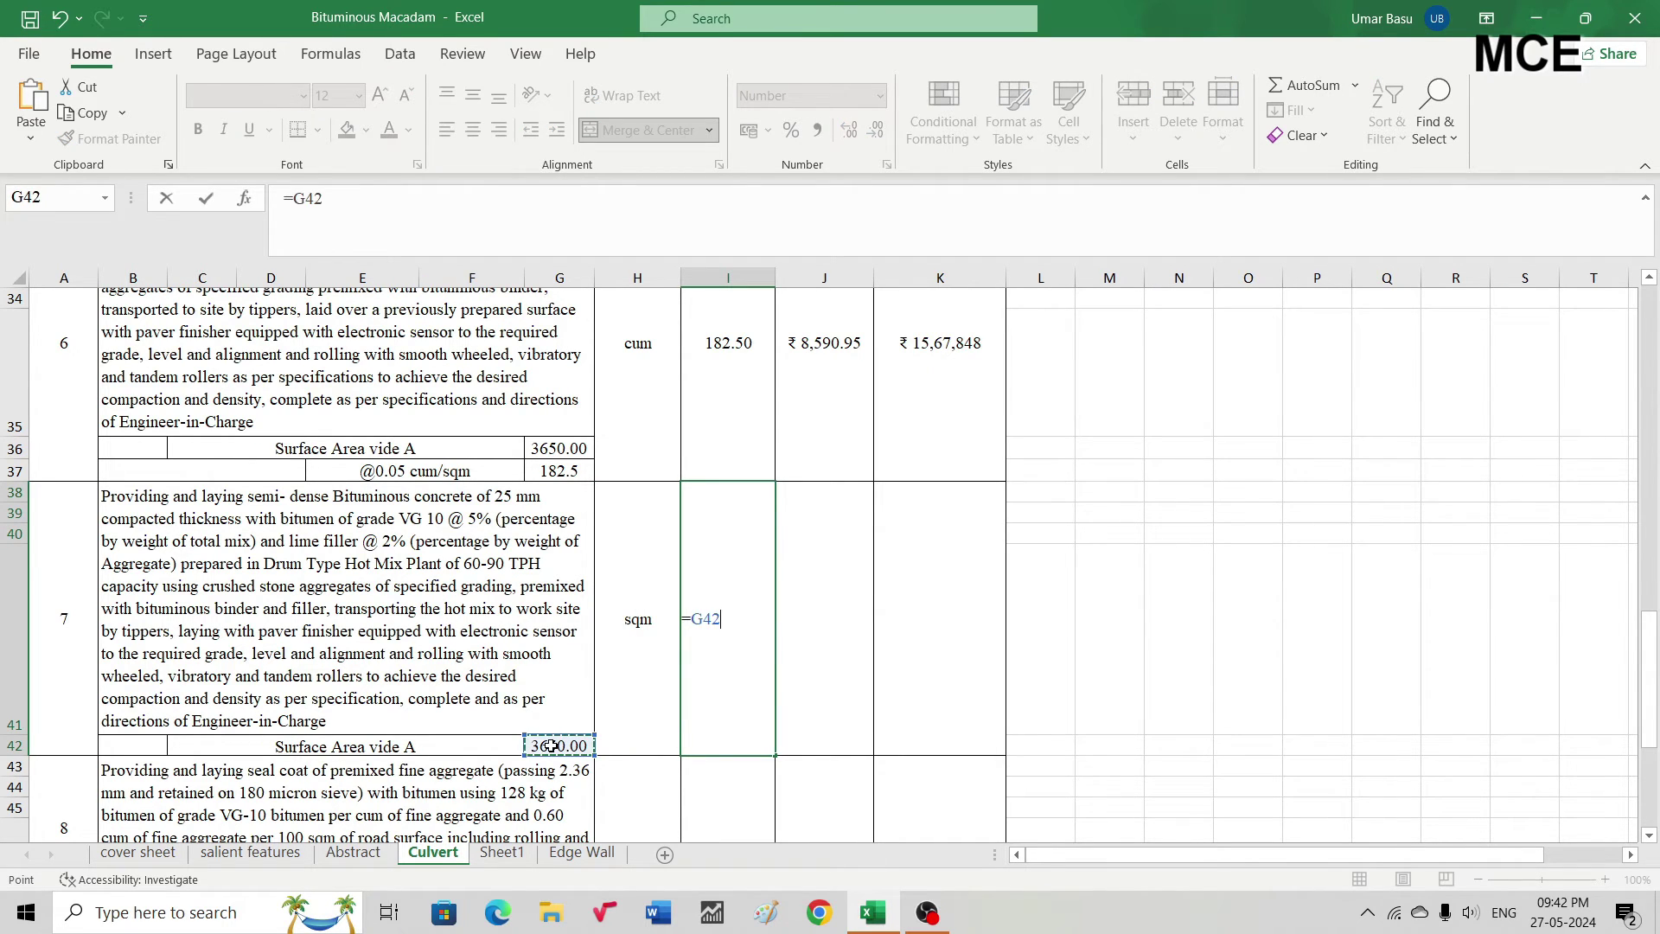
{"action": "key", "text": "Return"}
Enter 293.1 as the rate for item 7 in J38
{"action": "double_click", "coordinate": [829, 610]}
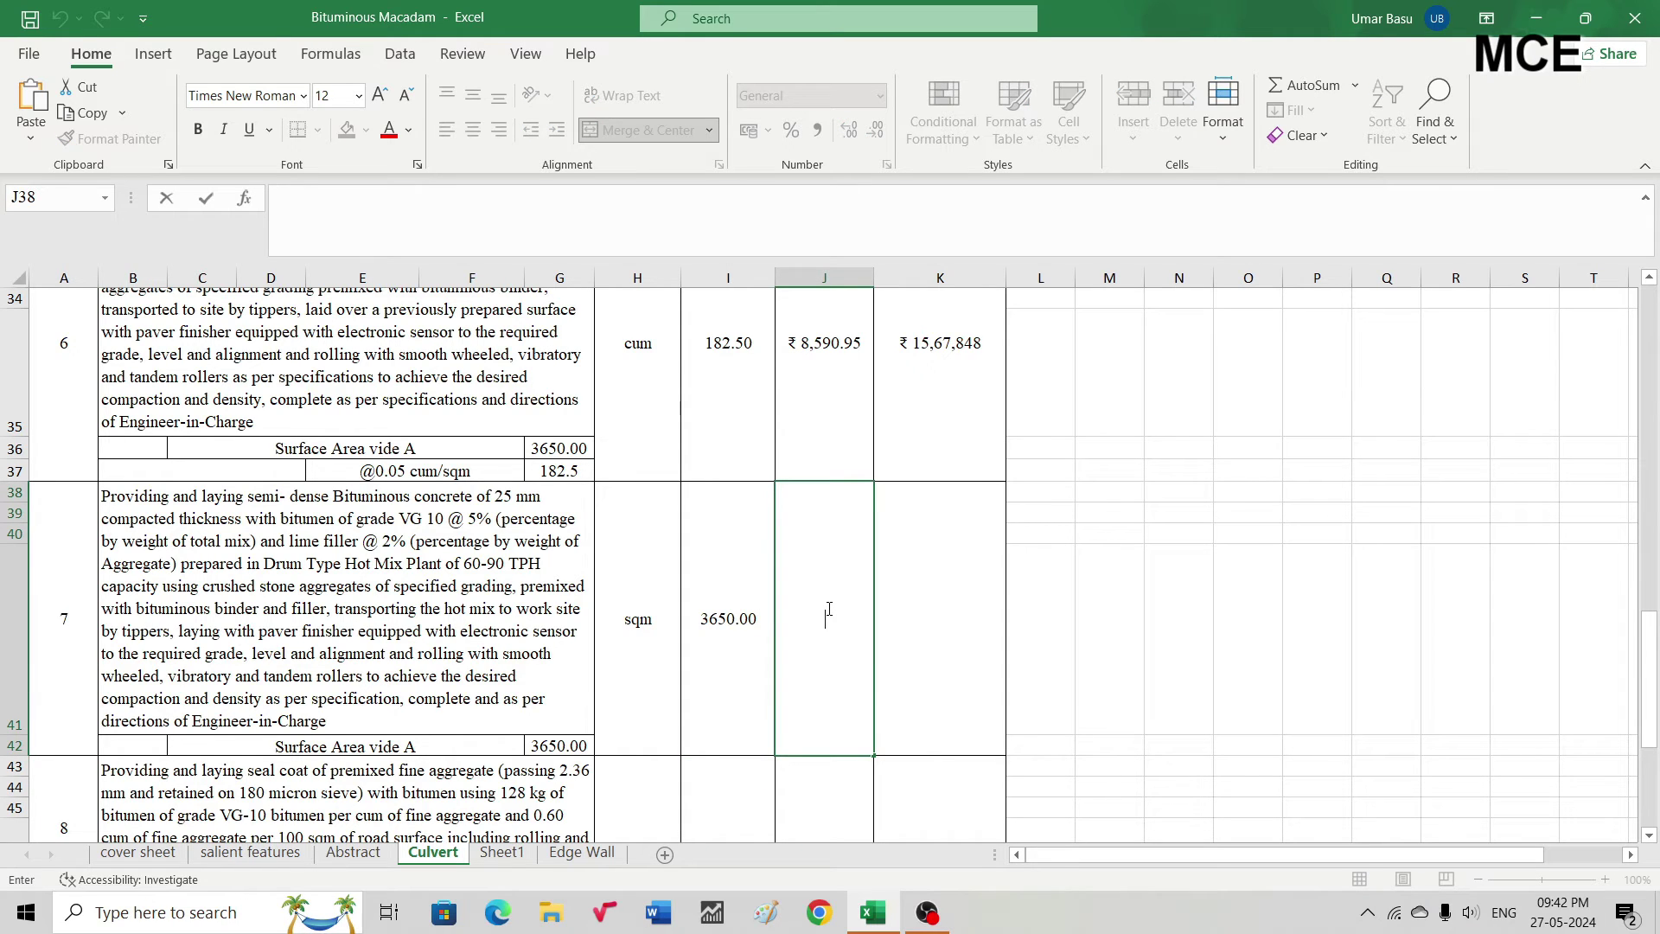
{"action": "type", "text": "293.1"}
{"action": "key", "text": "Return"}
Calculate the item 7 amount in K38 as quantity times rate with the formula =I38*J38
{"action": "left_click", "coordinate": [925, 625]}
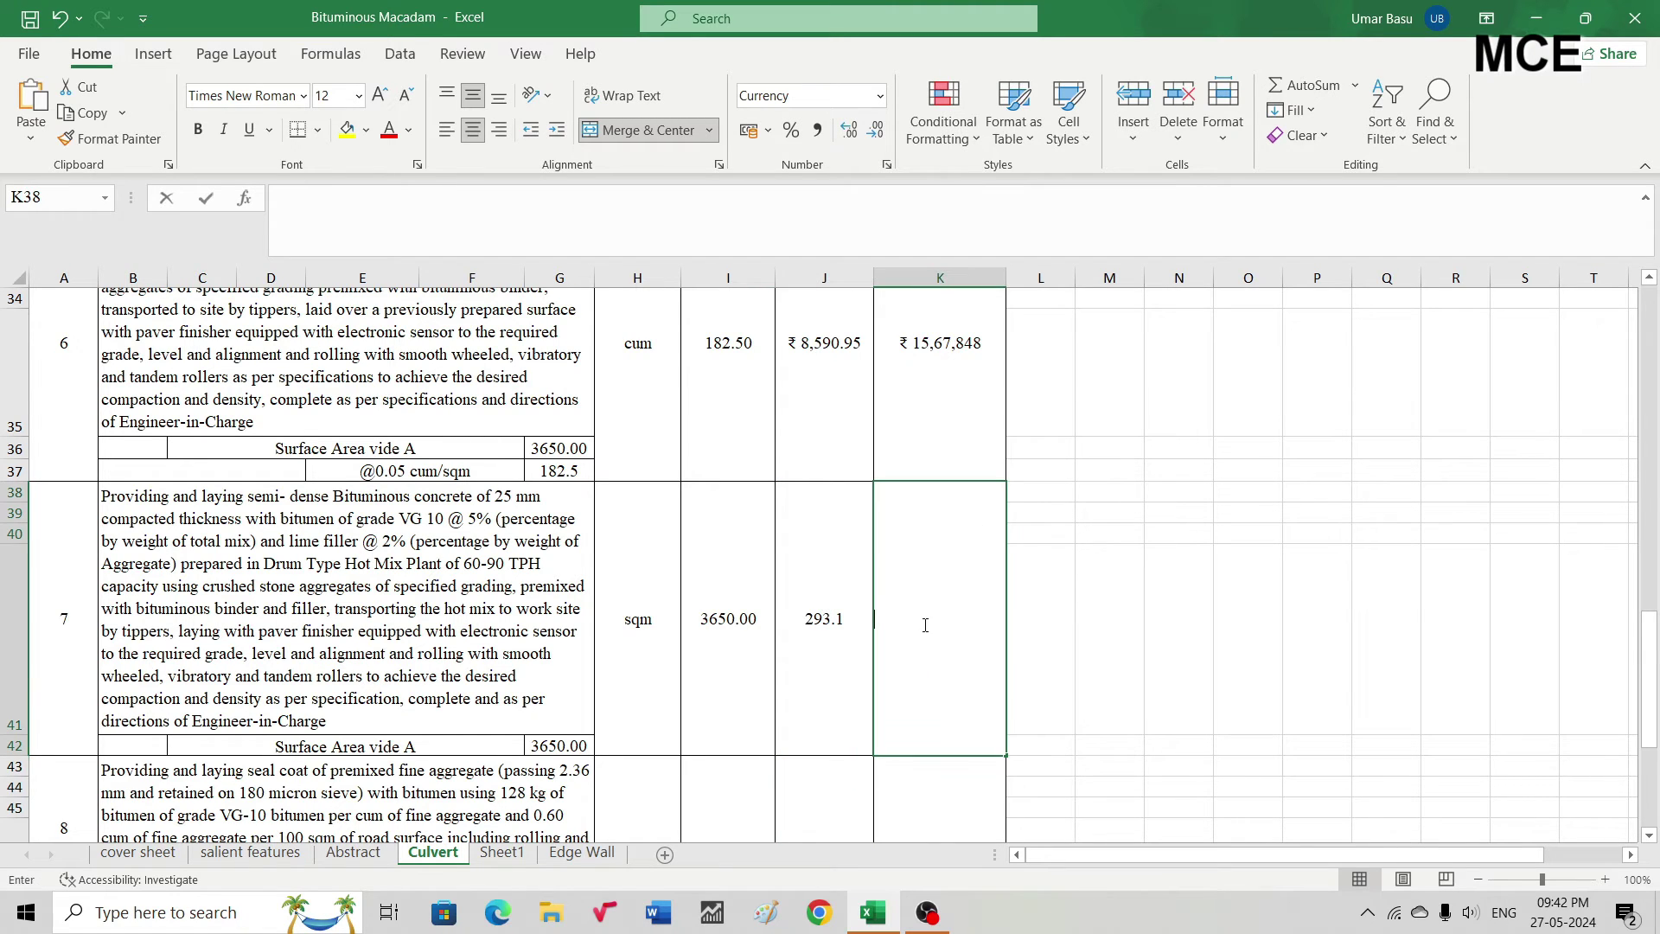
{"action": "type", "text": "="}
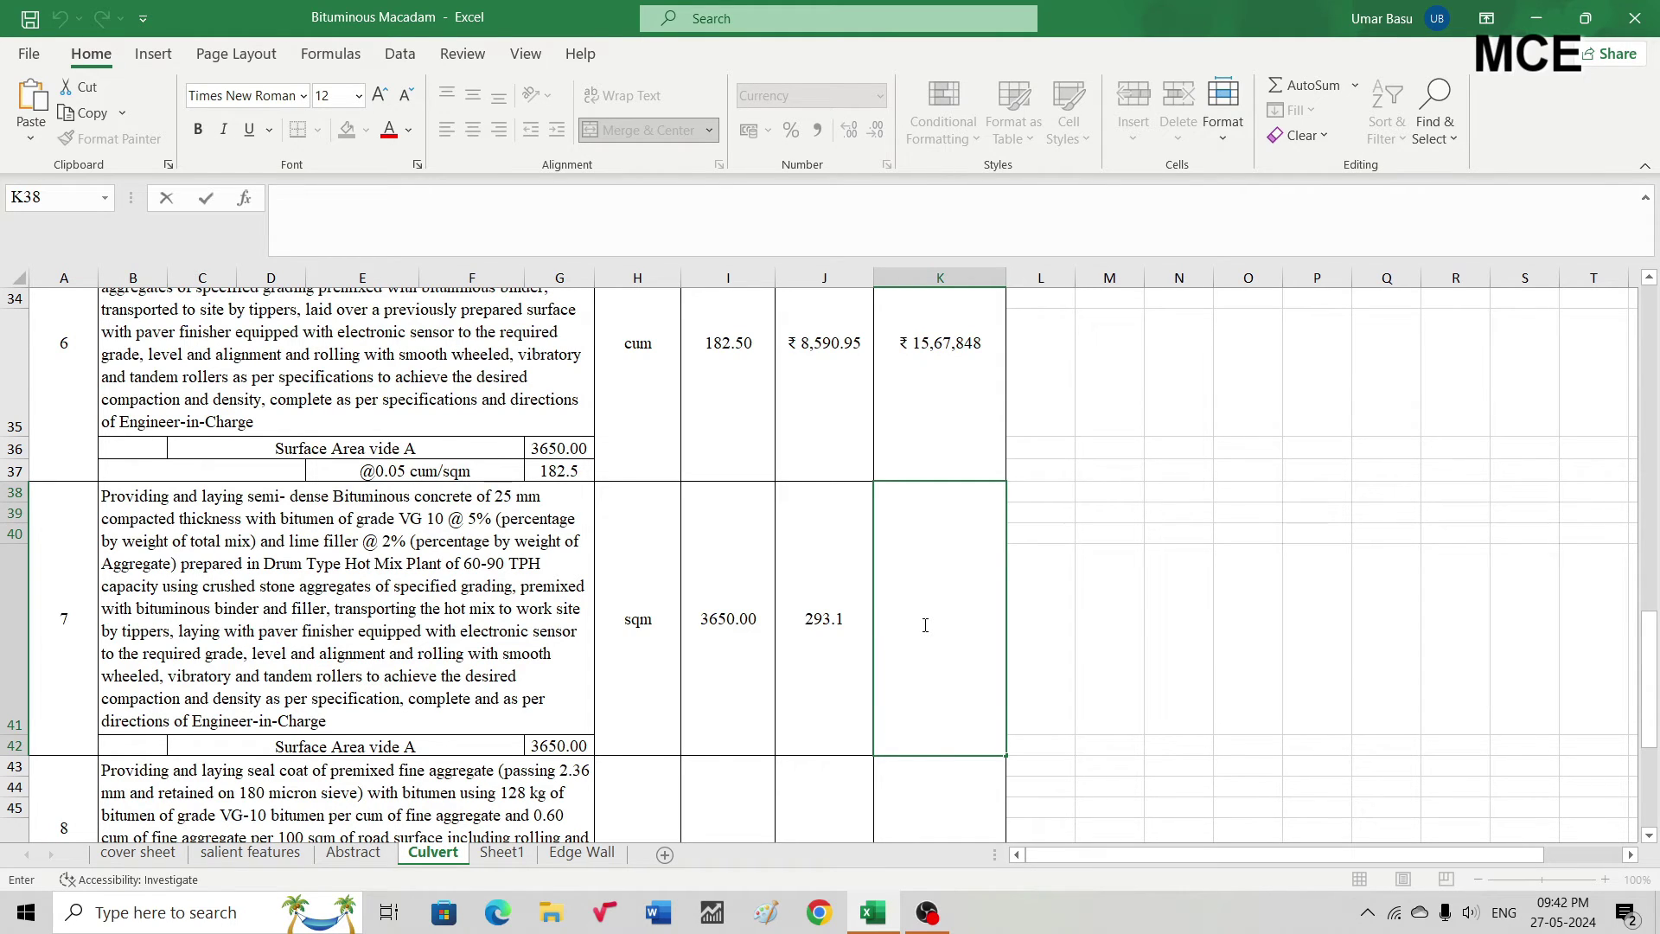
{"action": "type", "text": "="}
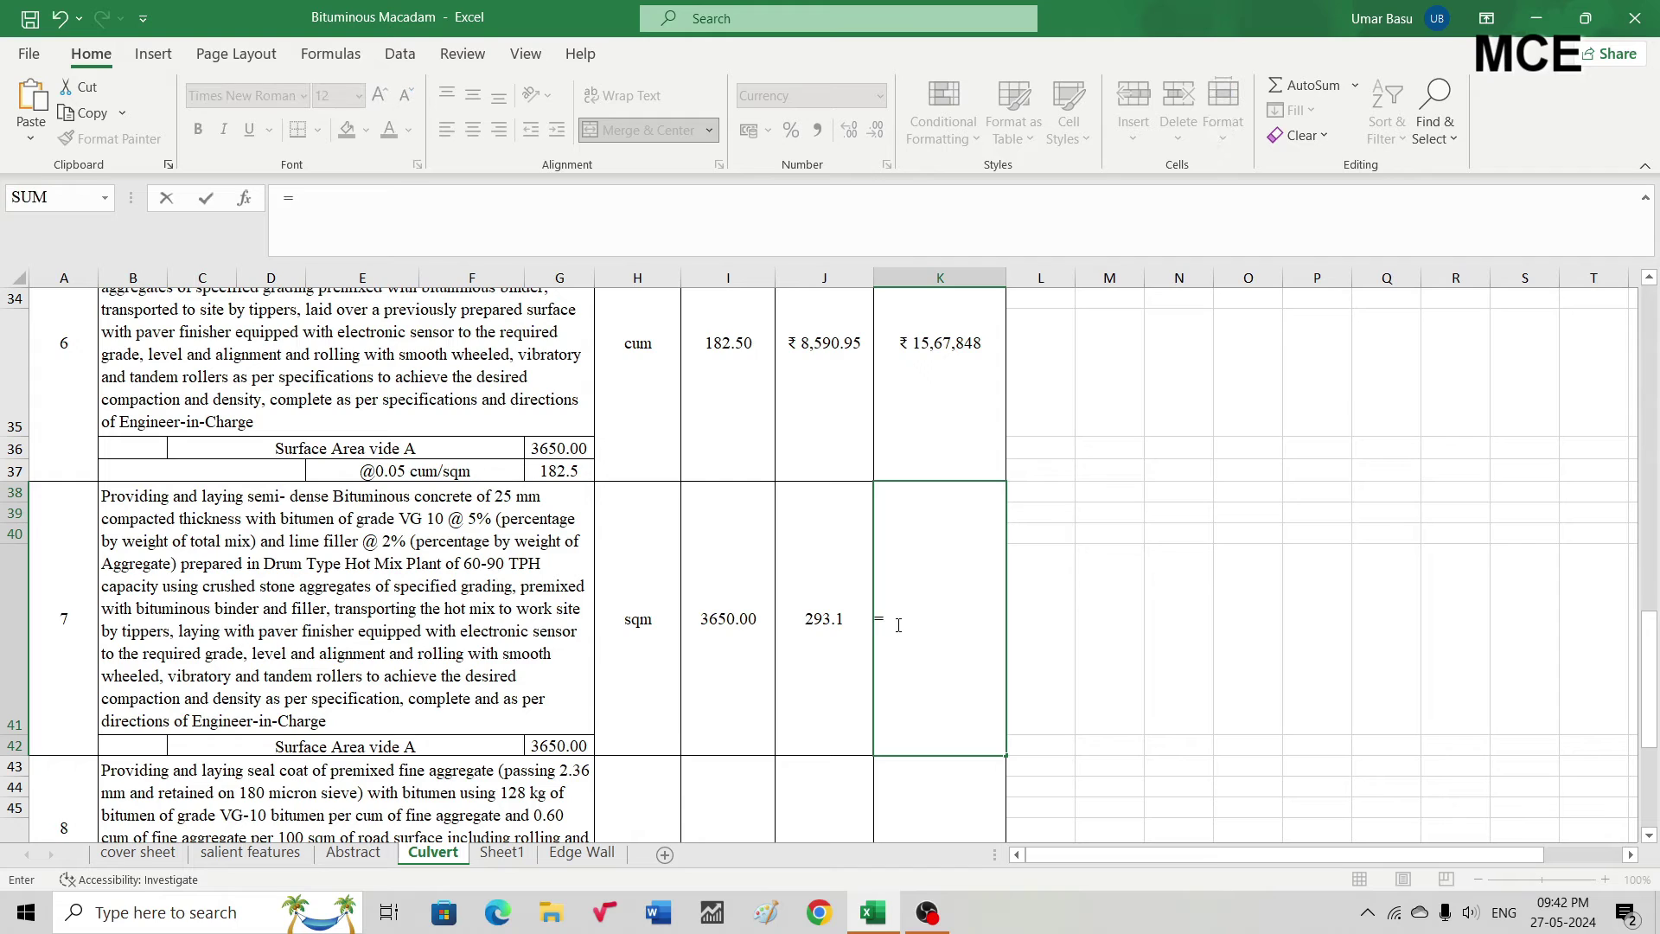
{"action": "left_click", "coordinate": [700, 629]}
{"action": "type", "text": "*"}
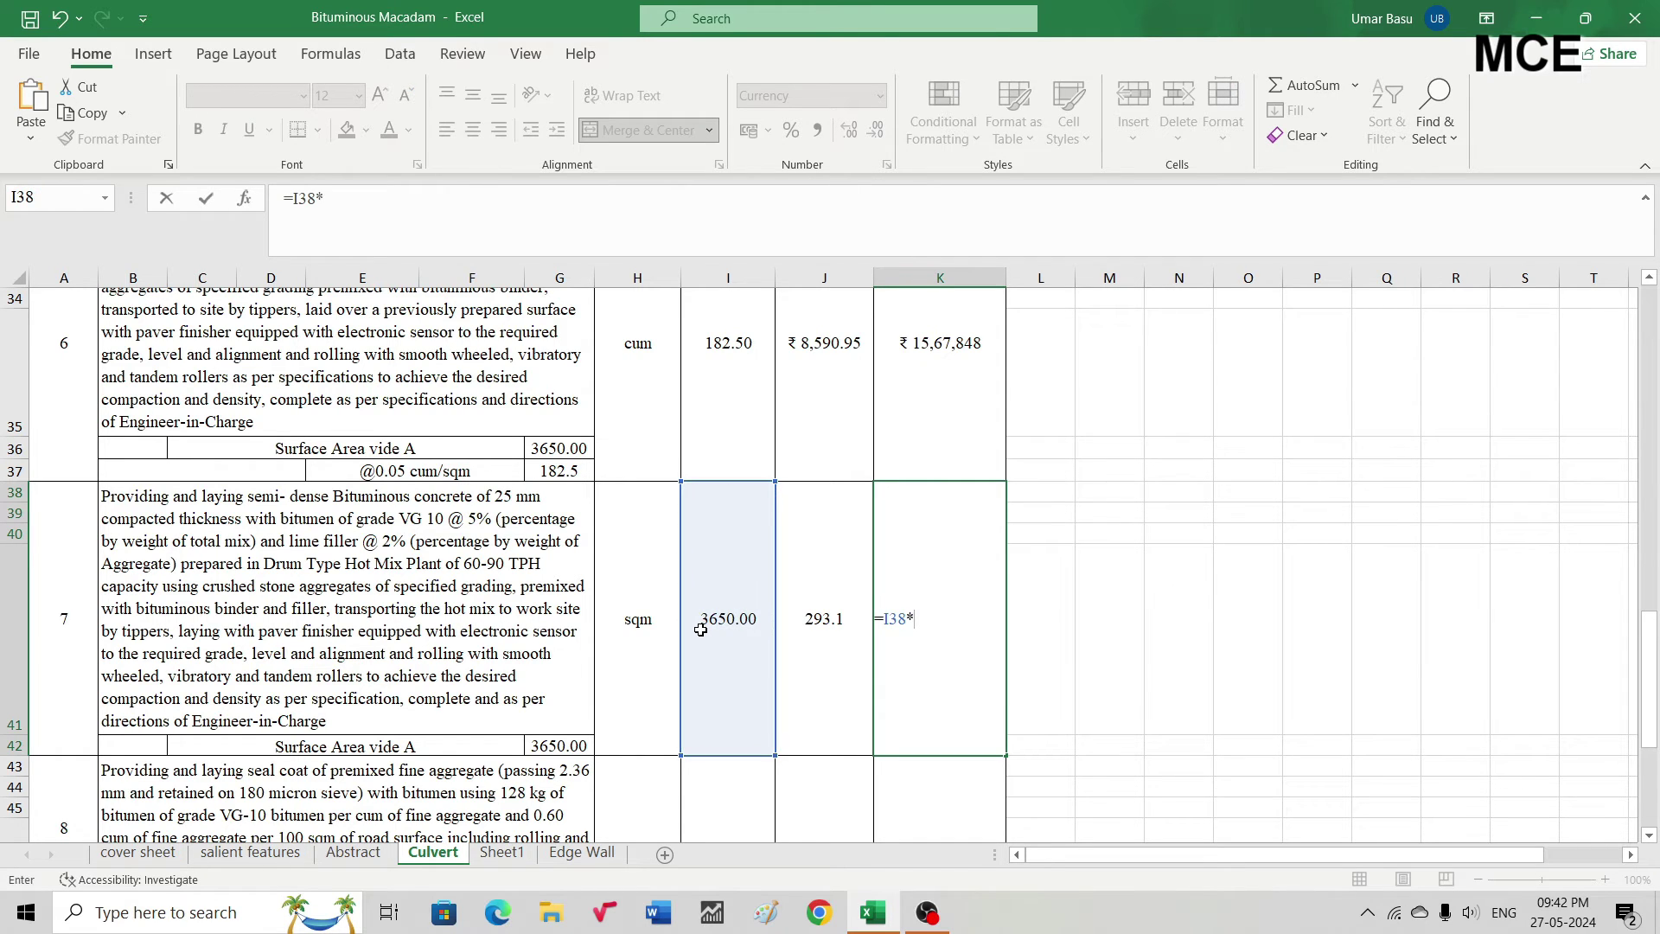
{"action": "left_click", "coordinate": [826, 636]}
{"action": "key", "text": "Return"}
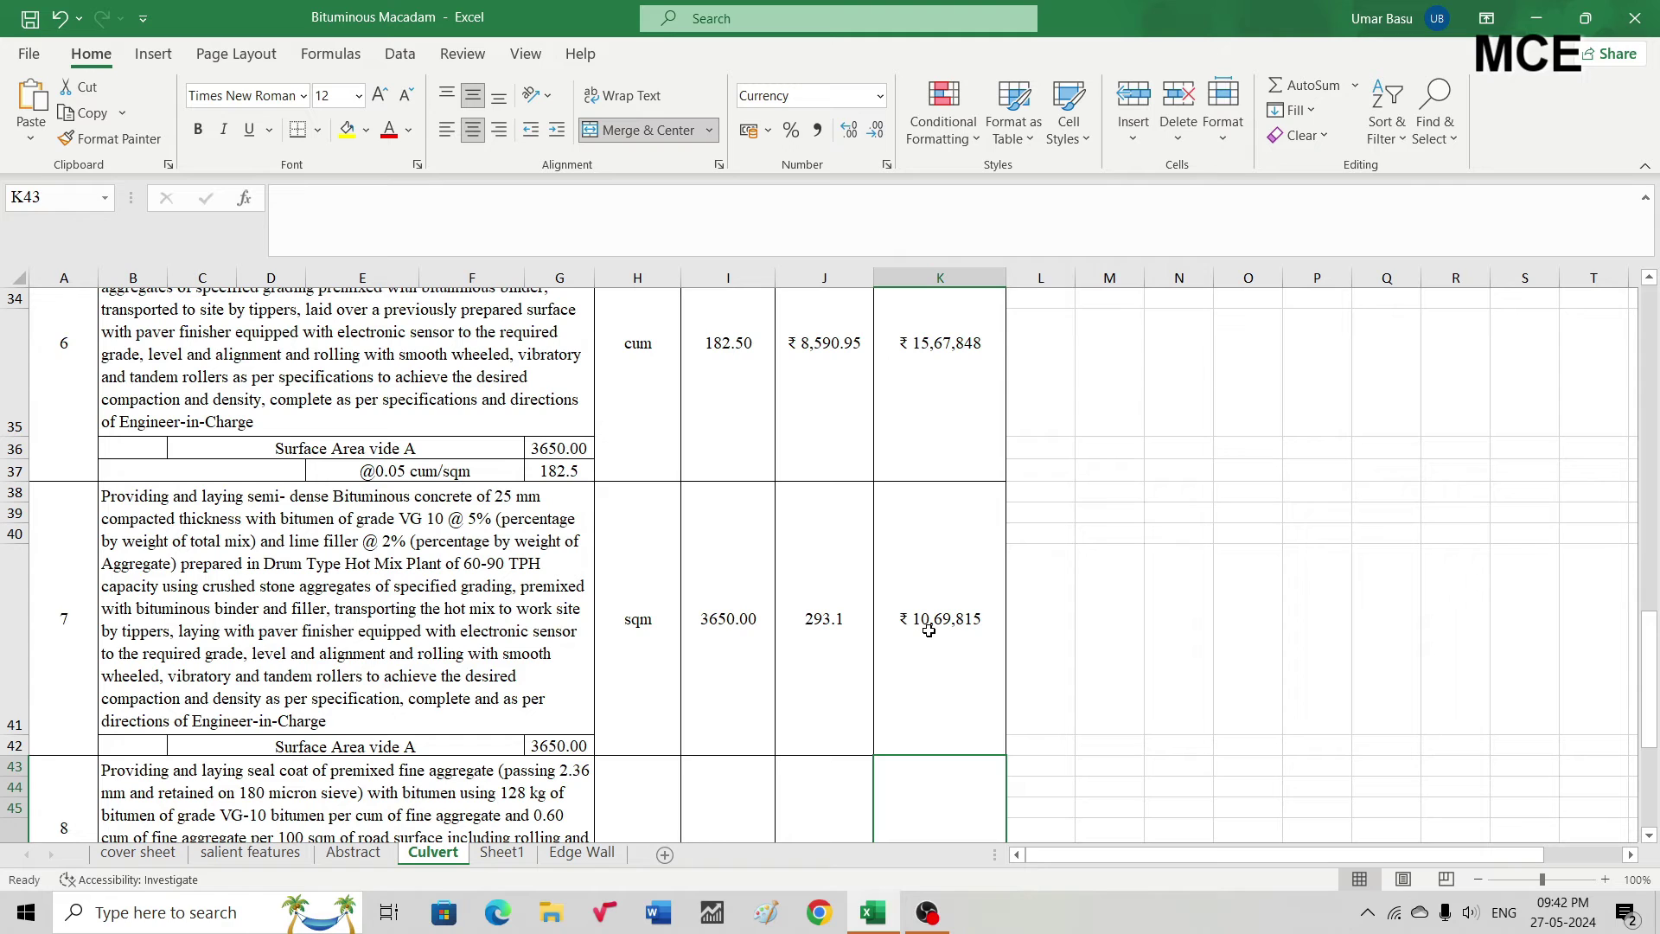
Link the item 8 "Surface Area vide A" value in G47 to the item 4 total area with =G23
{"action": "scroll", "coordinate": [976, 638], "scroll_direction": "down", "scroll_amount": 1}
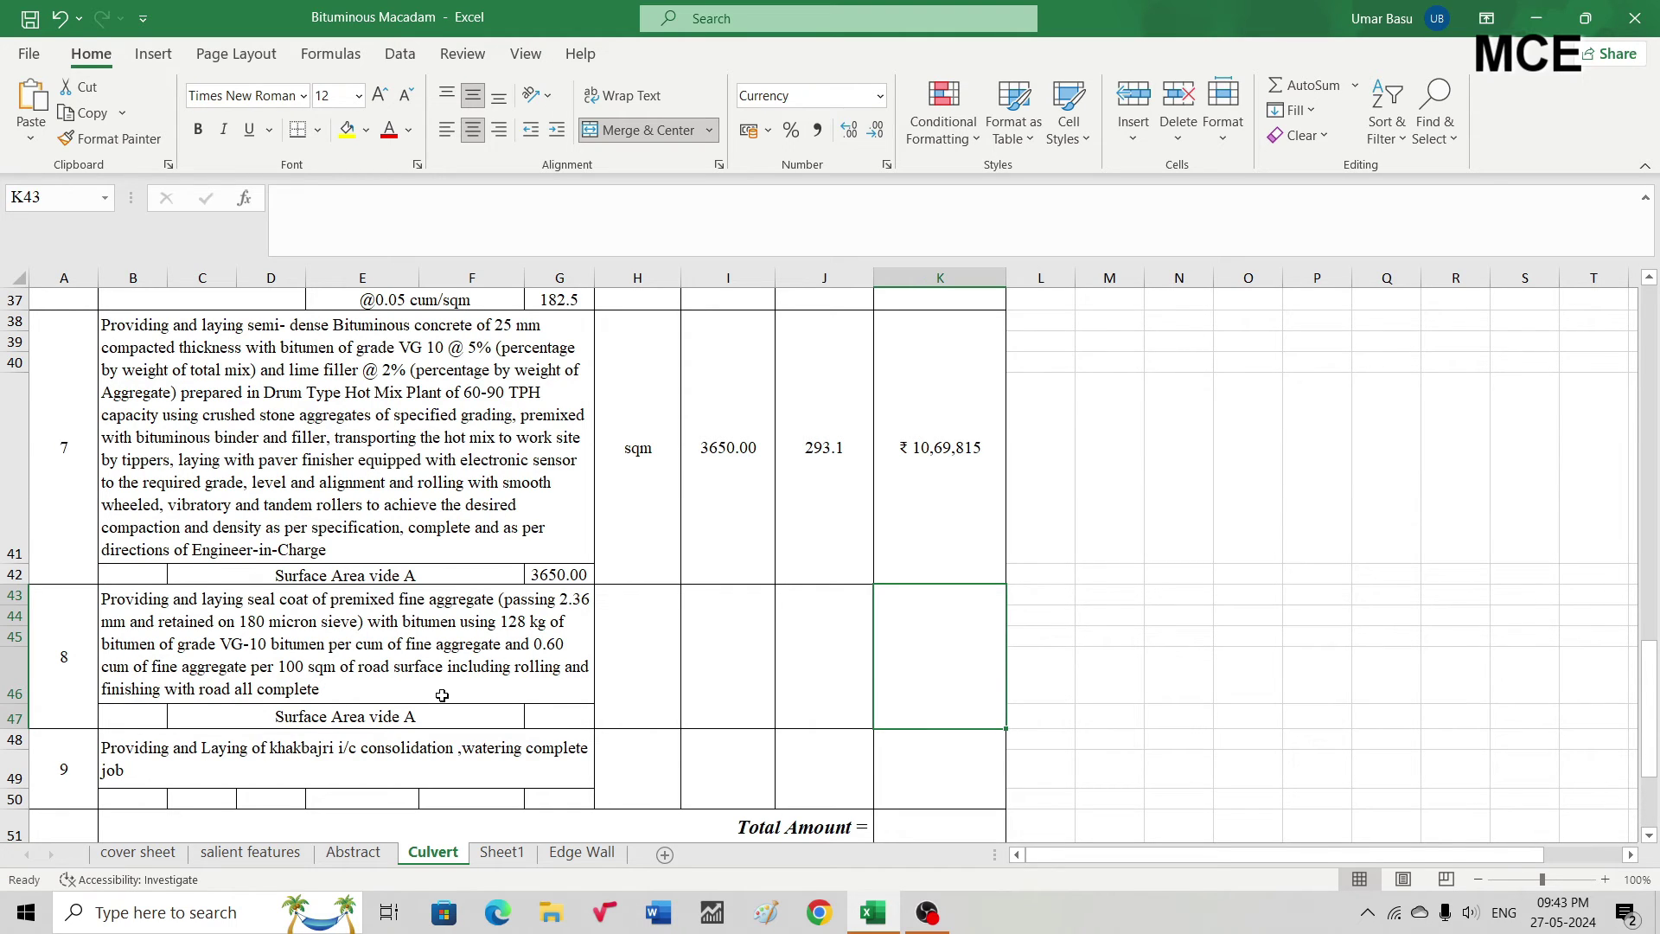
{"action": "double_click", "coordinate": [561, 715]}
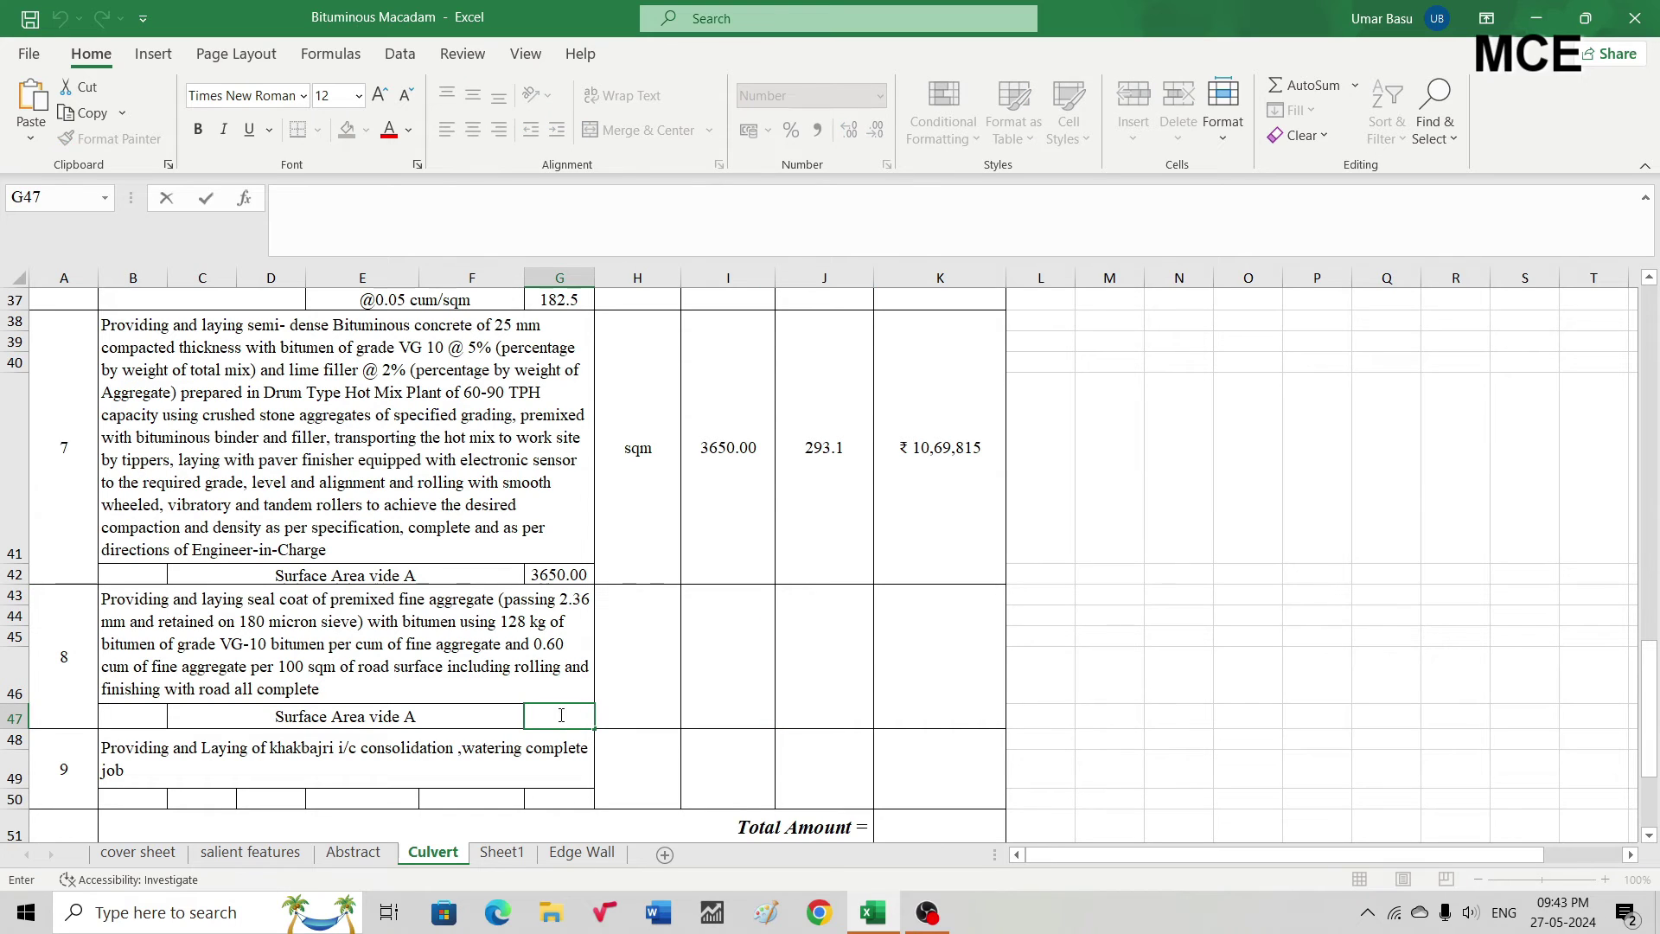
{"action": "type", "text": "="}
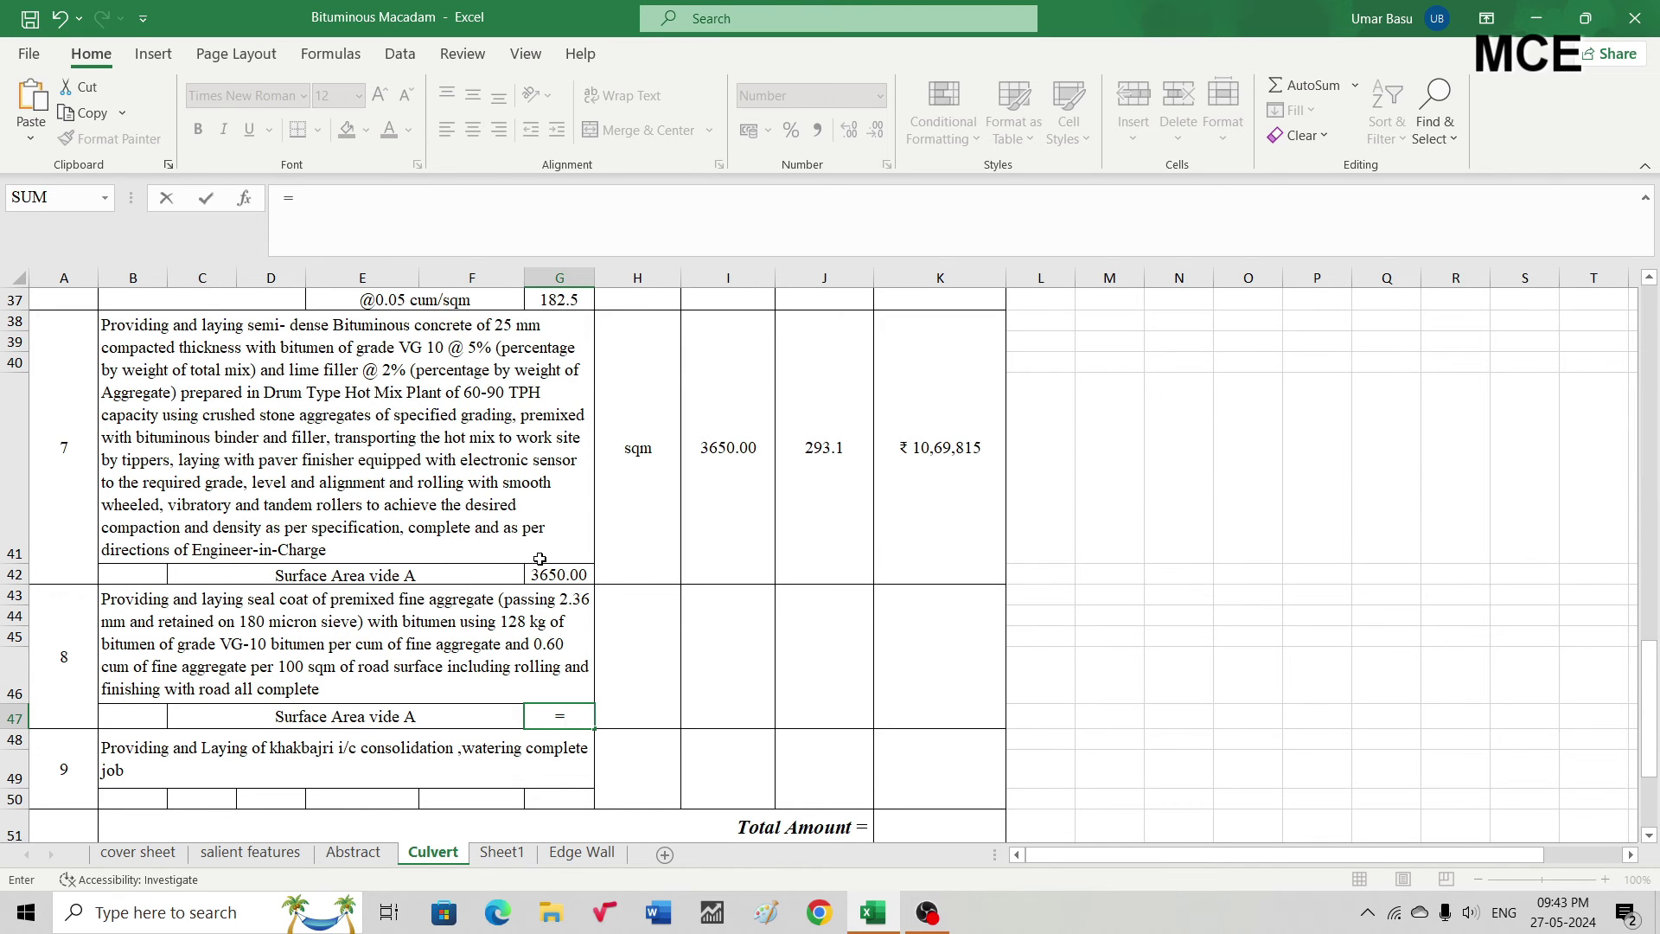
{"action": "scroll", "coordinate": [540, 559], "scroll_direction": "up", "scroll_amount": 2}
{"action": "scroll", "coordinate": [539, 559], "scroll_direction": "up", "scroll_amount": 3}
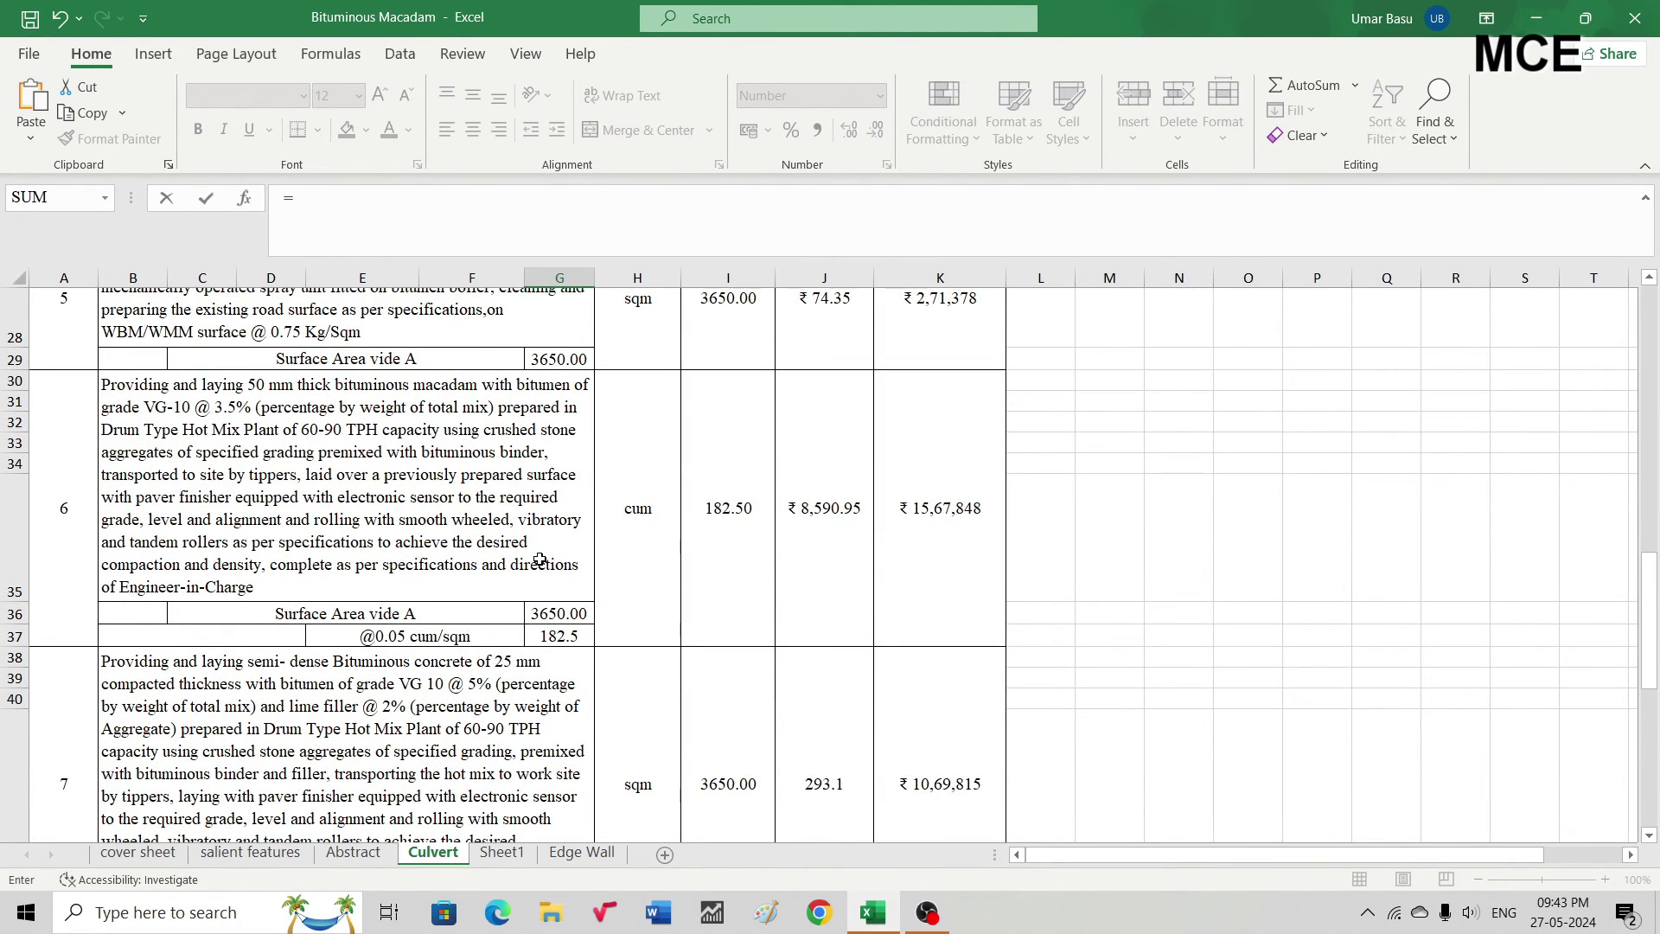
{"action": "scroll", "coordinate": [539, 559], "scroll_direction": "up", "scroll_amount": 4}
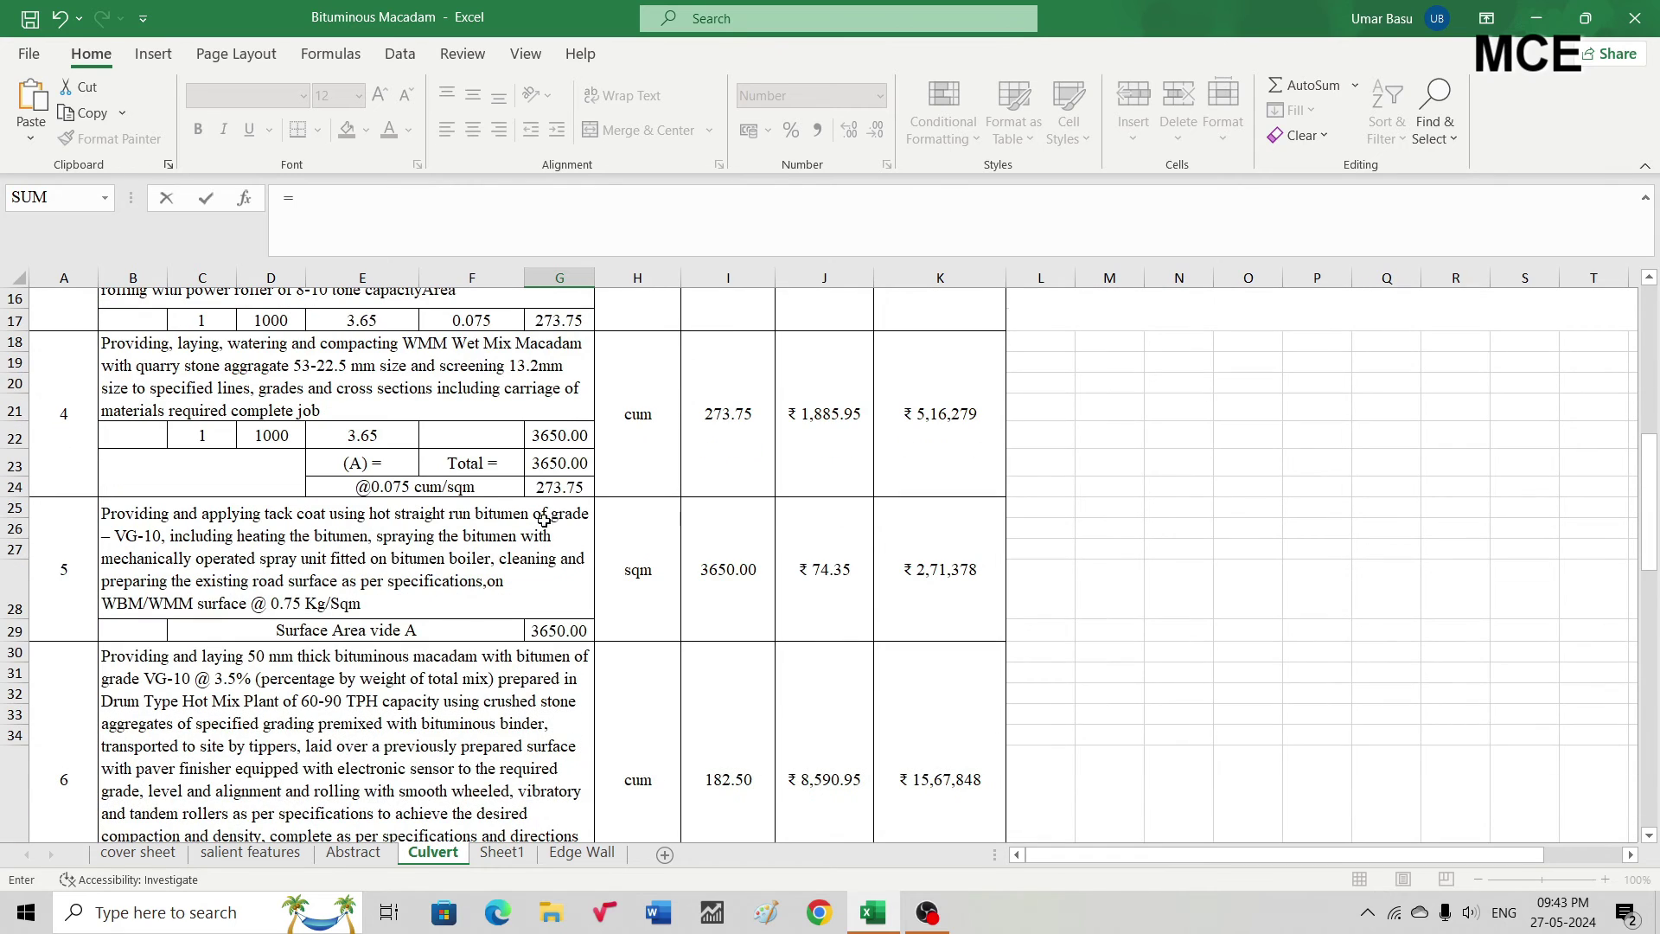
{"action": "left_click", "coordinate": [563, 467]}
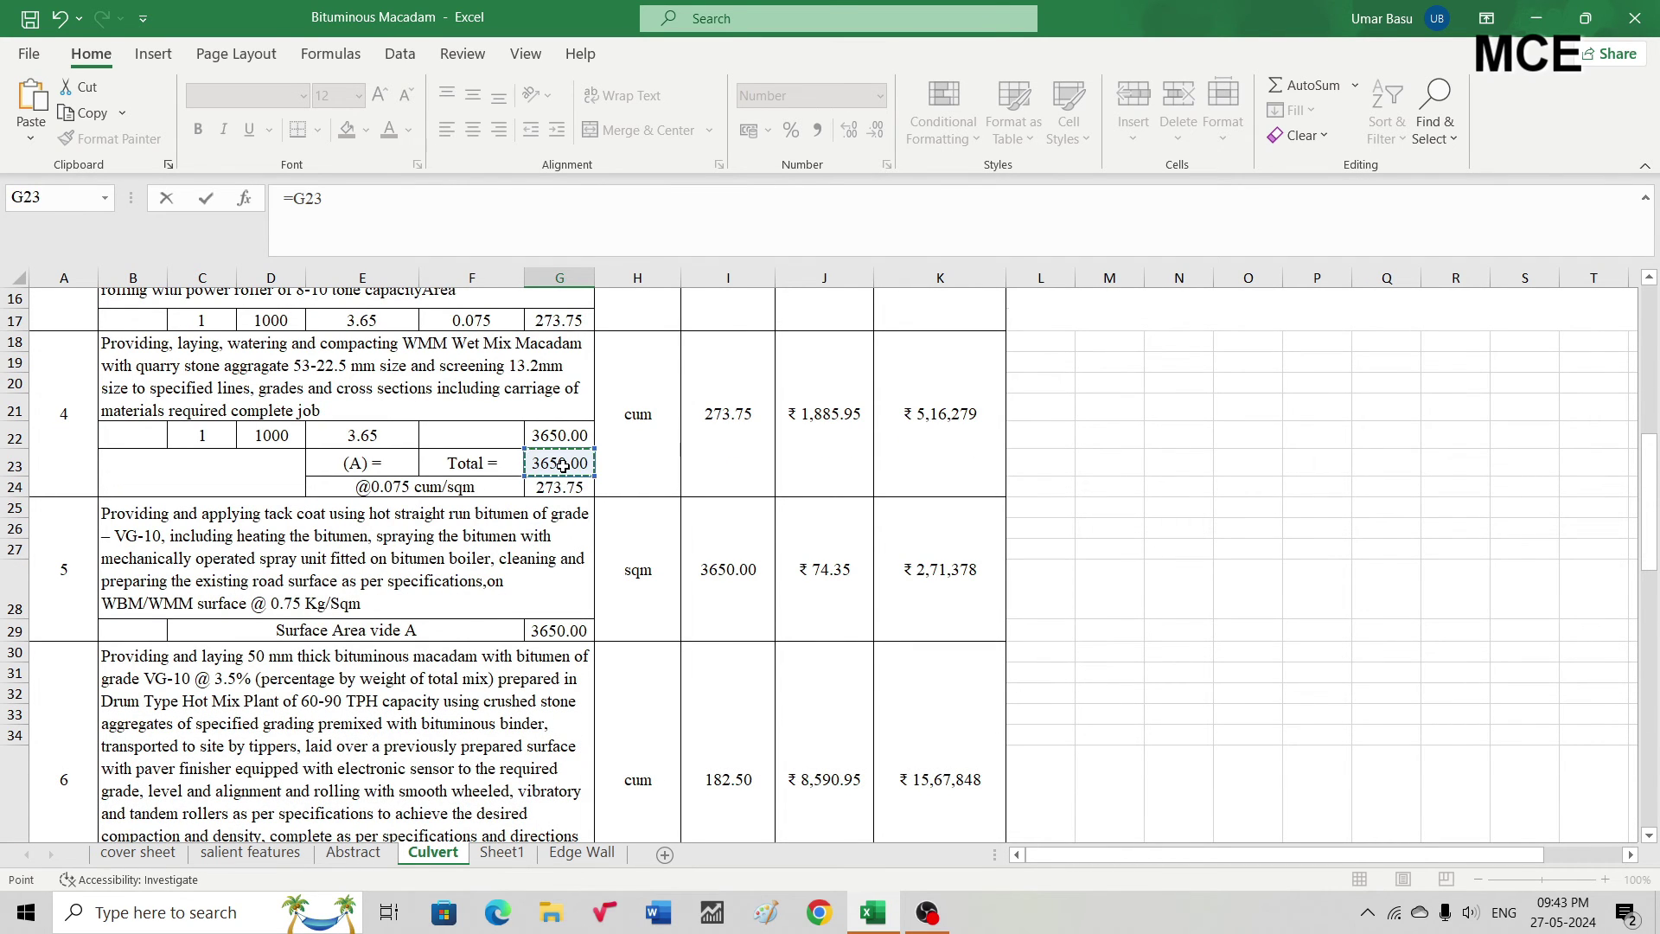
{"action": "key", "text": "Return"}
Enter sqm as the unit for the item 8 seal coat in H43
{"action": "scroll", "coordinate": [648, 562], "scroll_direction": "down", "scroll_amount": 2}
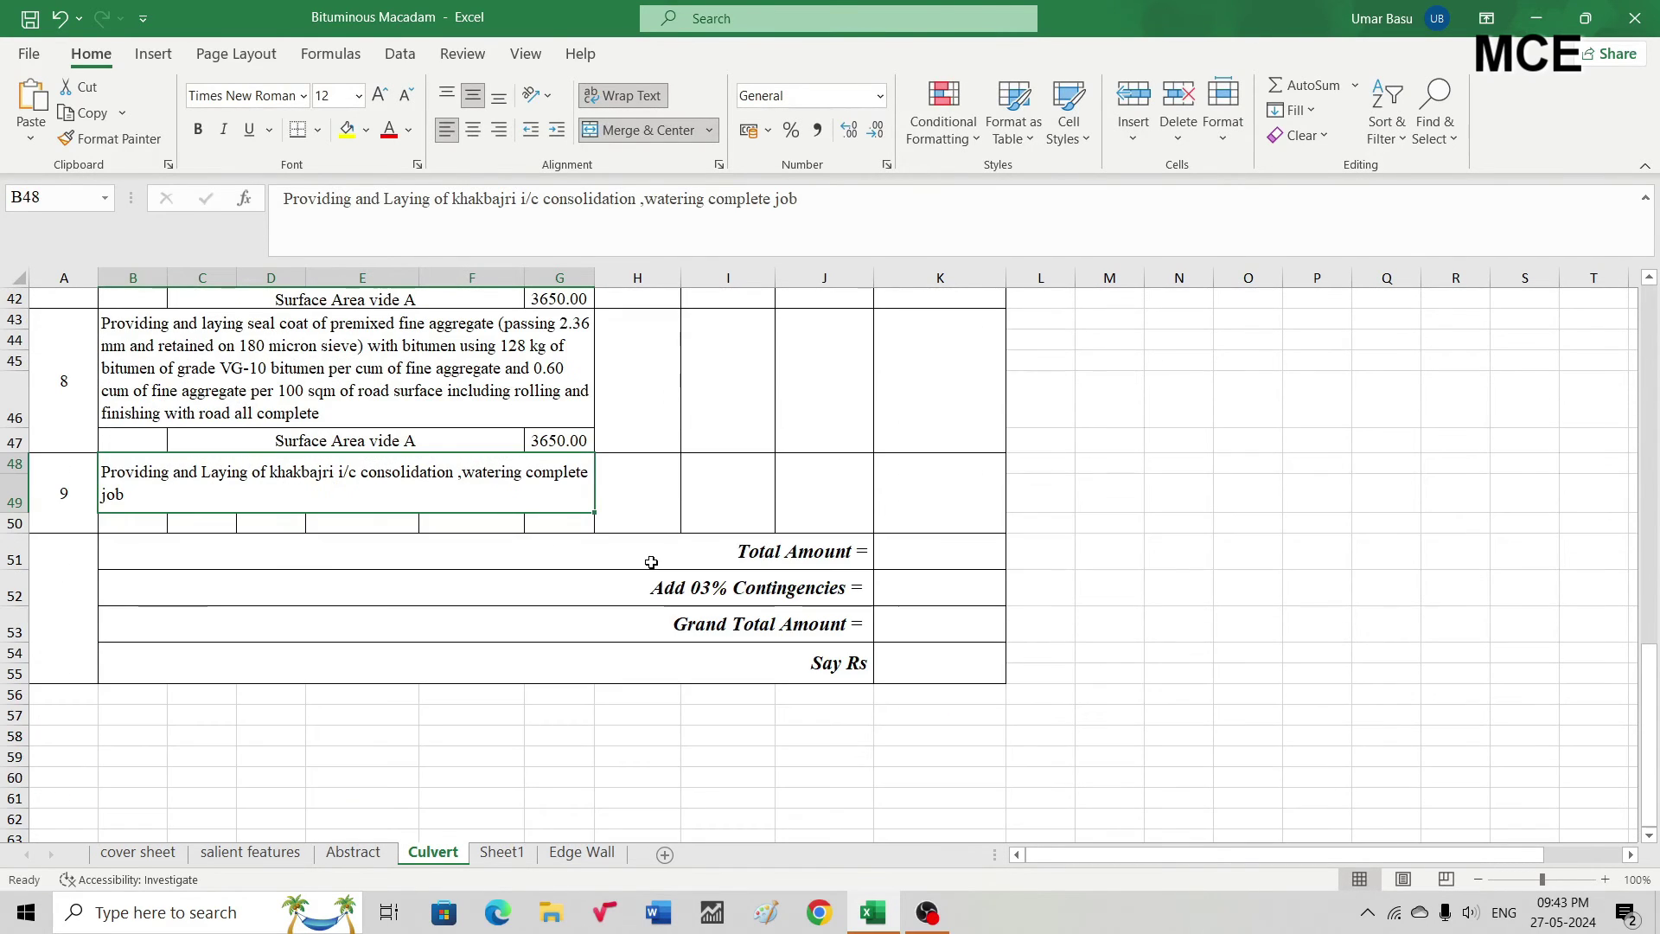
{"action": "scroll", "coordinate": [665, 473], "scroll_direction": "up", "scroll_amount": 1}
{"action": "left_click", "coordinate": [646, 588]}
{"action": "type", "text": "sq"}
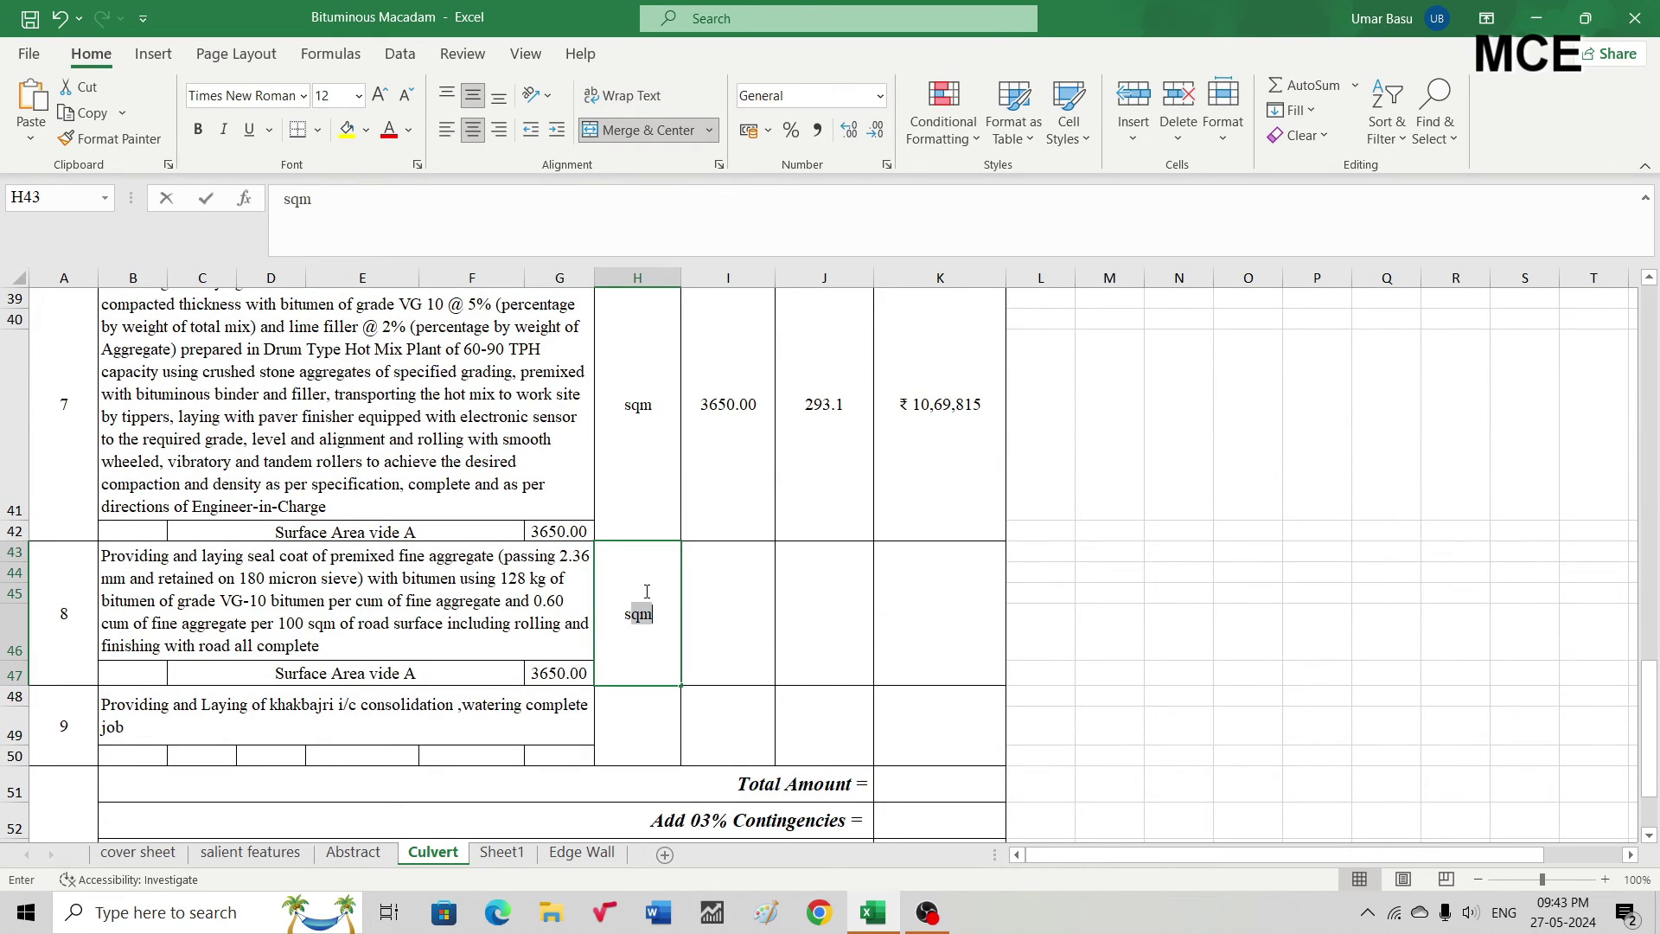
{"action": "type", "text": "m"}
{"action": "key", "text": "Return"}
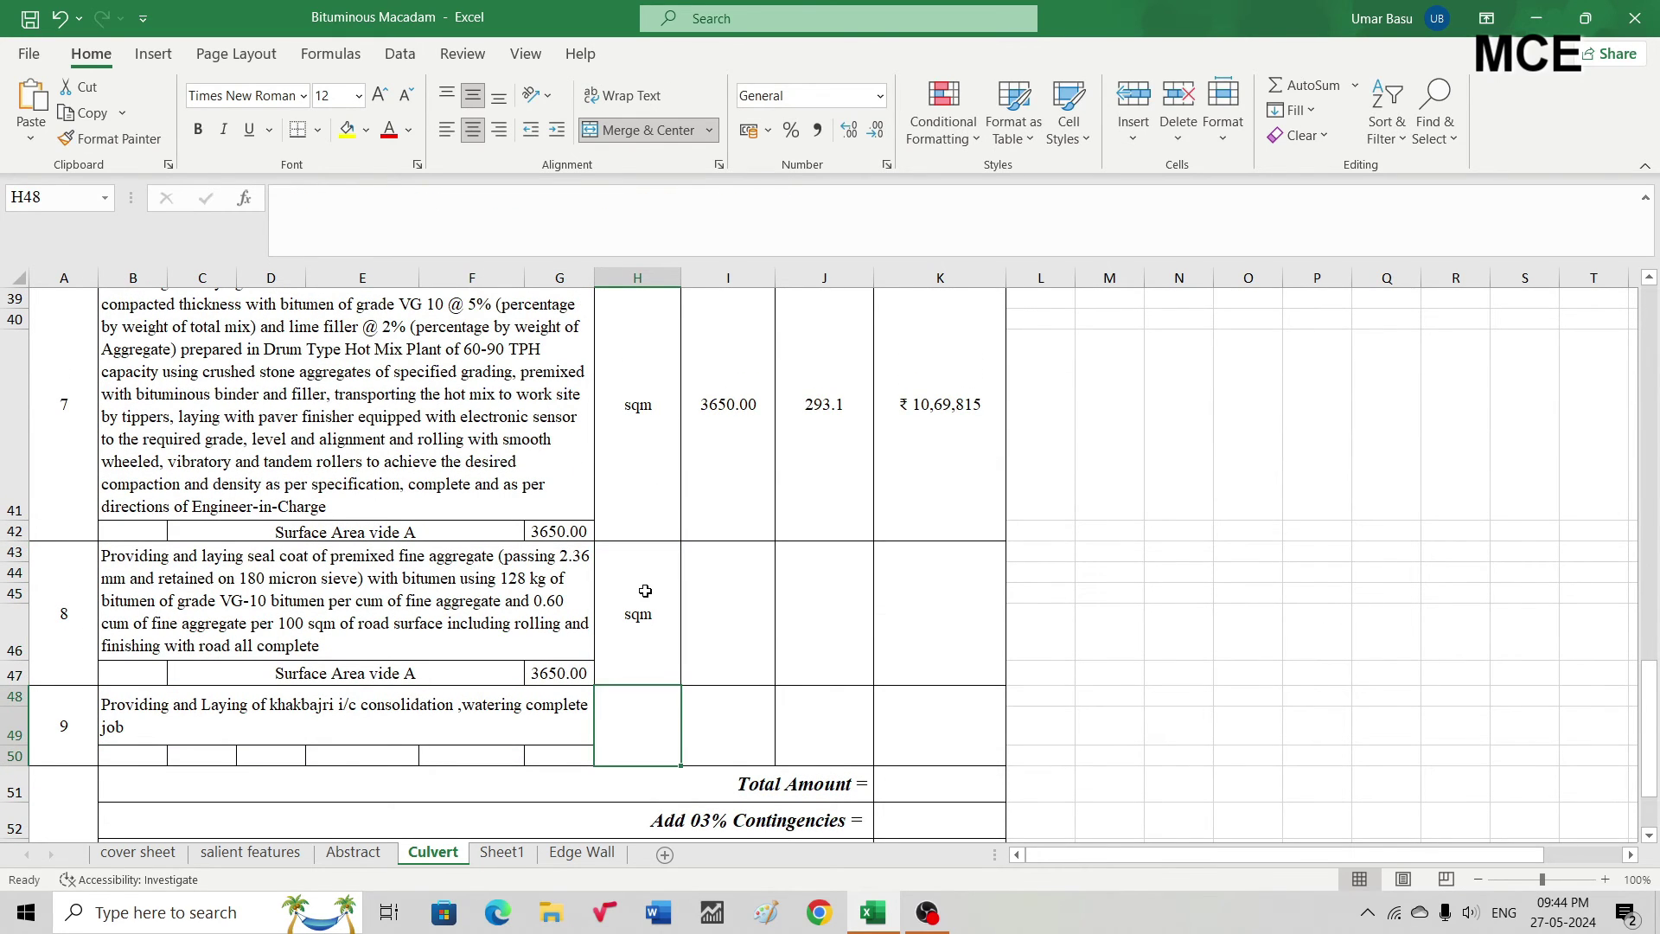
Link the item 8 quantity in I43 to the surface area with =G47 and enter 101.40 as its rate in J43
{"action": "left_click", "coordinate": [701, 607]}
{"action": "type", "text": "="}
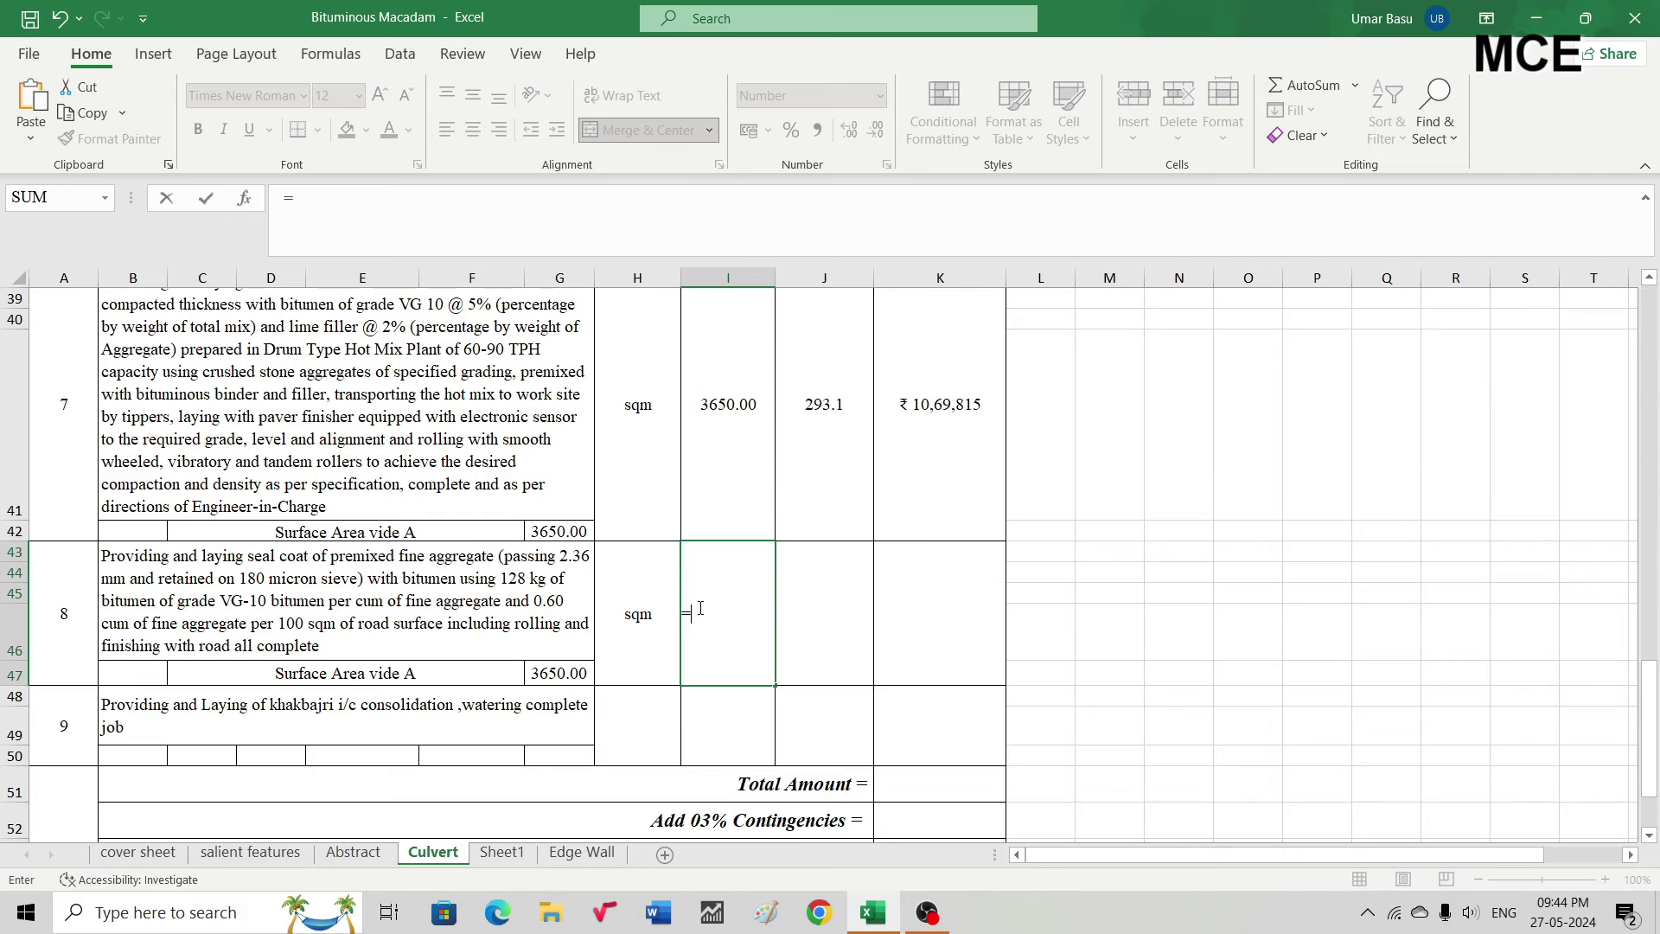
{"action": "left_click", "coordinate": [542, 677]}
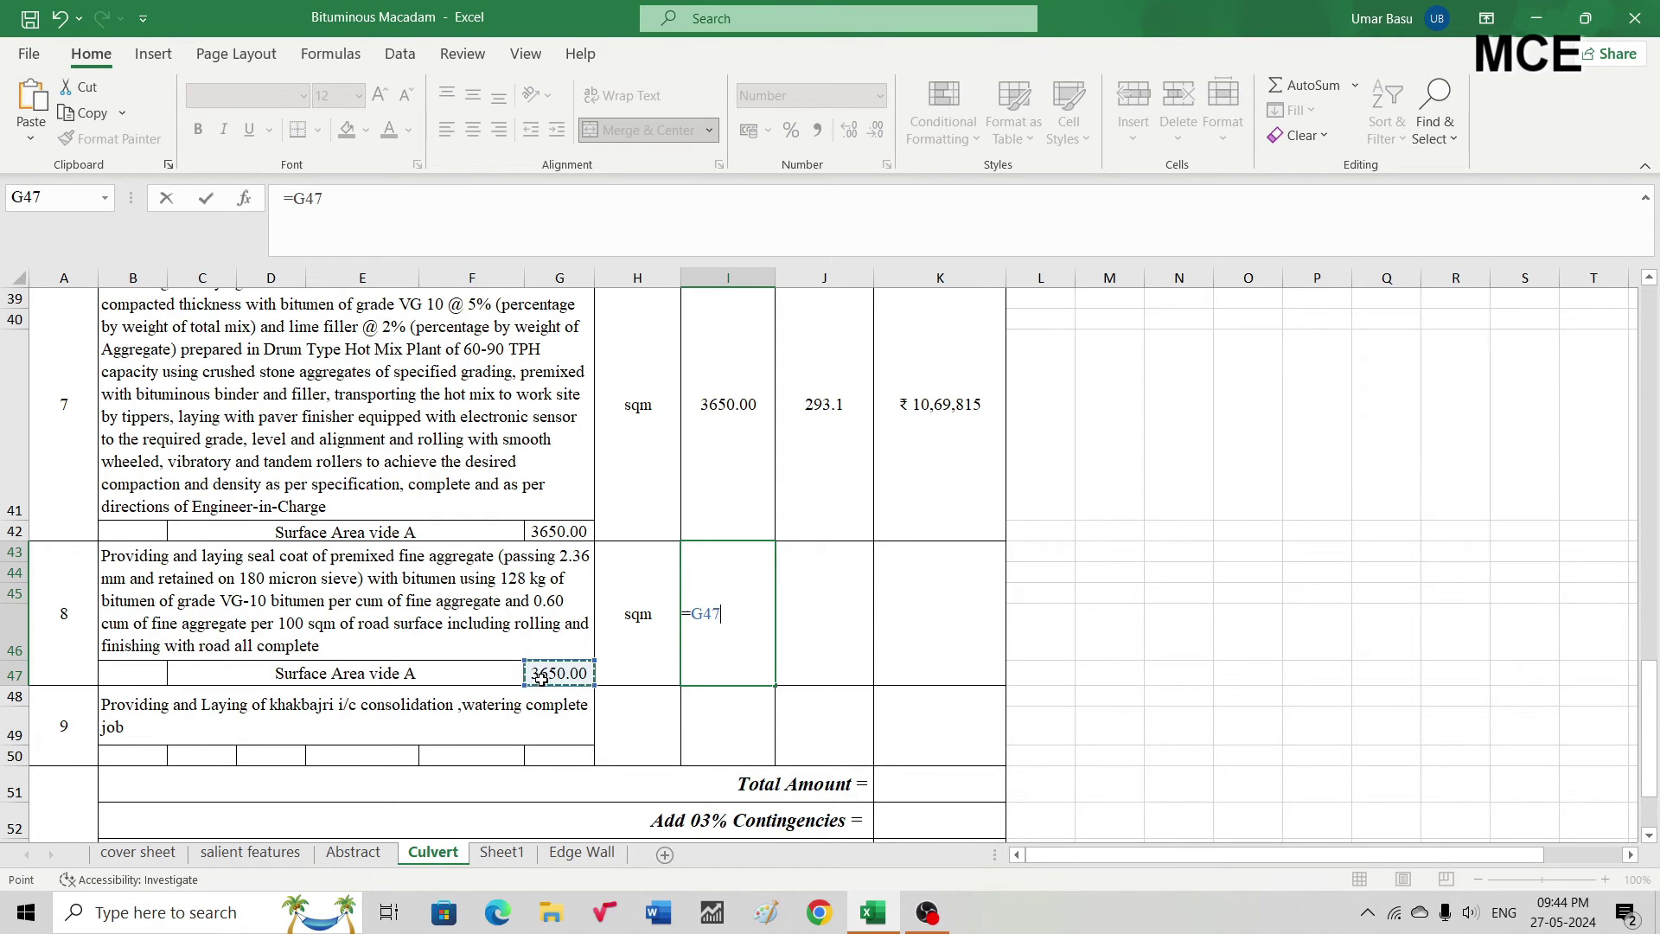
{"action": "key", "text": "Return"}
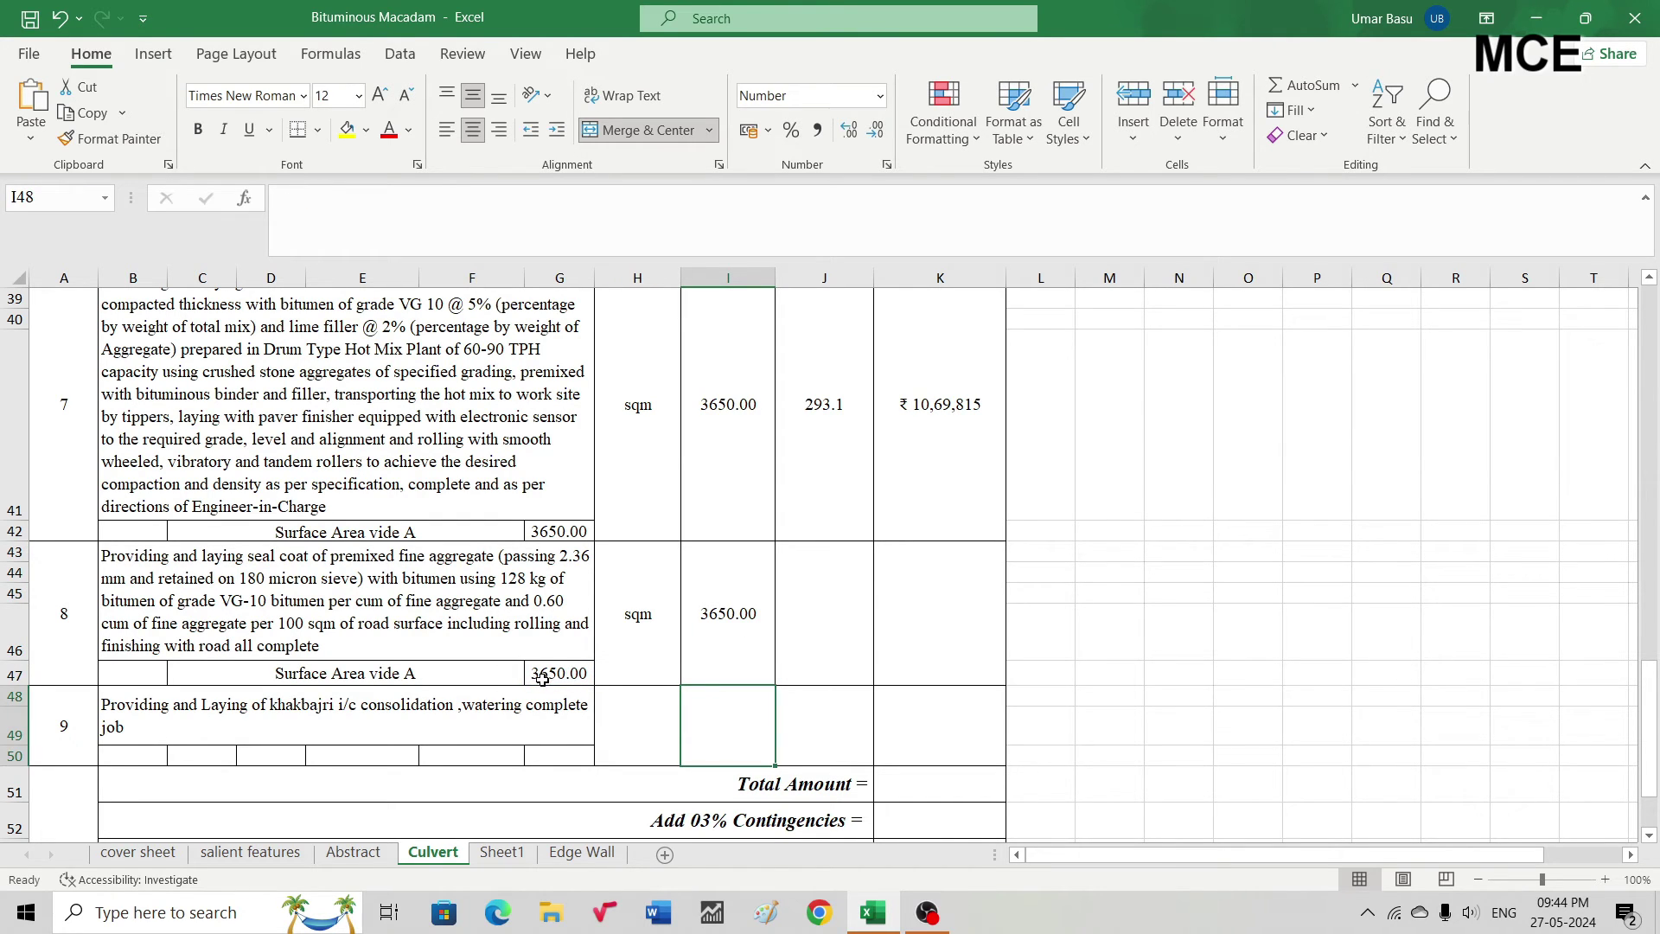
{"action": "double_click", "coordinate": [838, 617]}
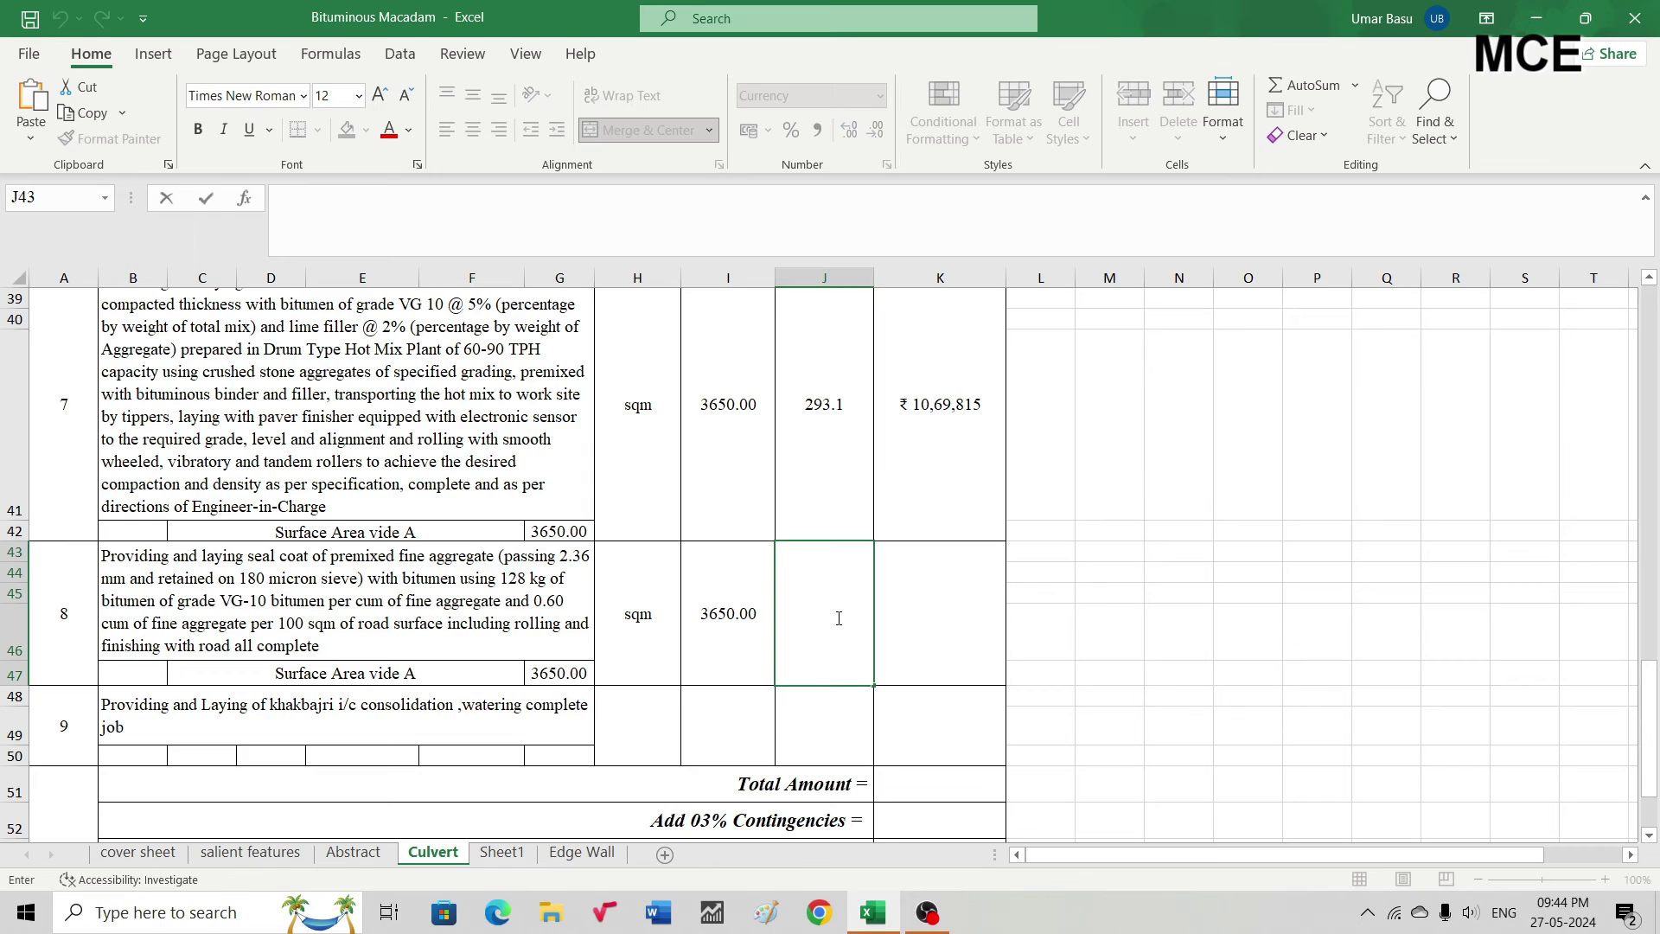
{"action": "type", "text": "101.40"}
{"action": "key", "text": "Tab"}
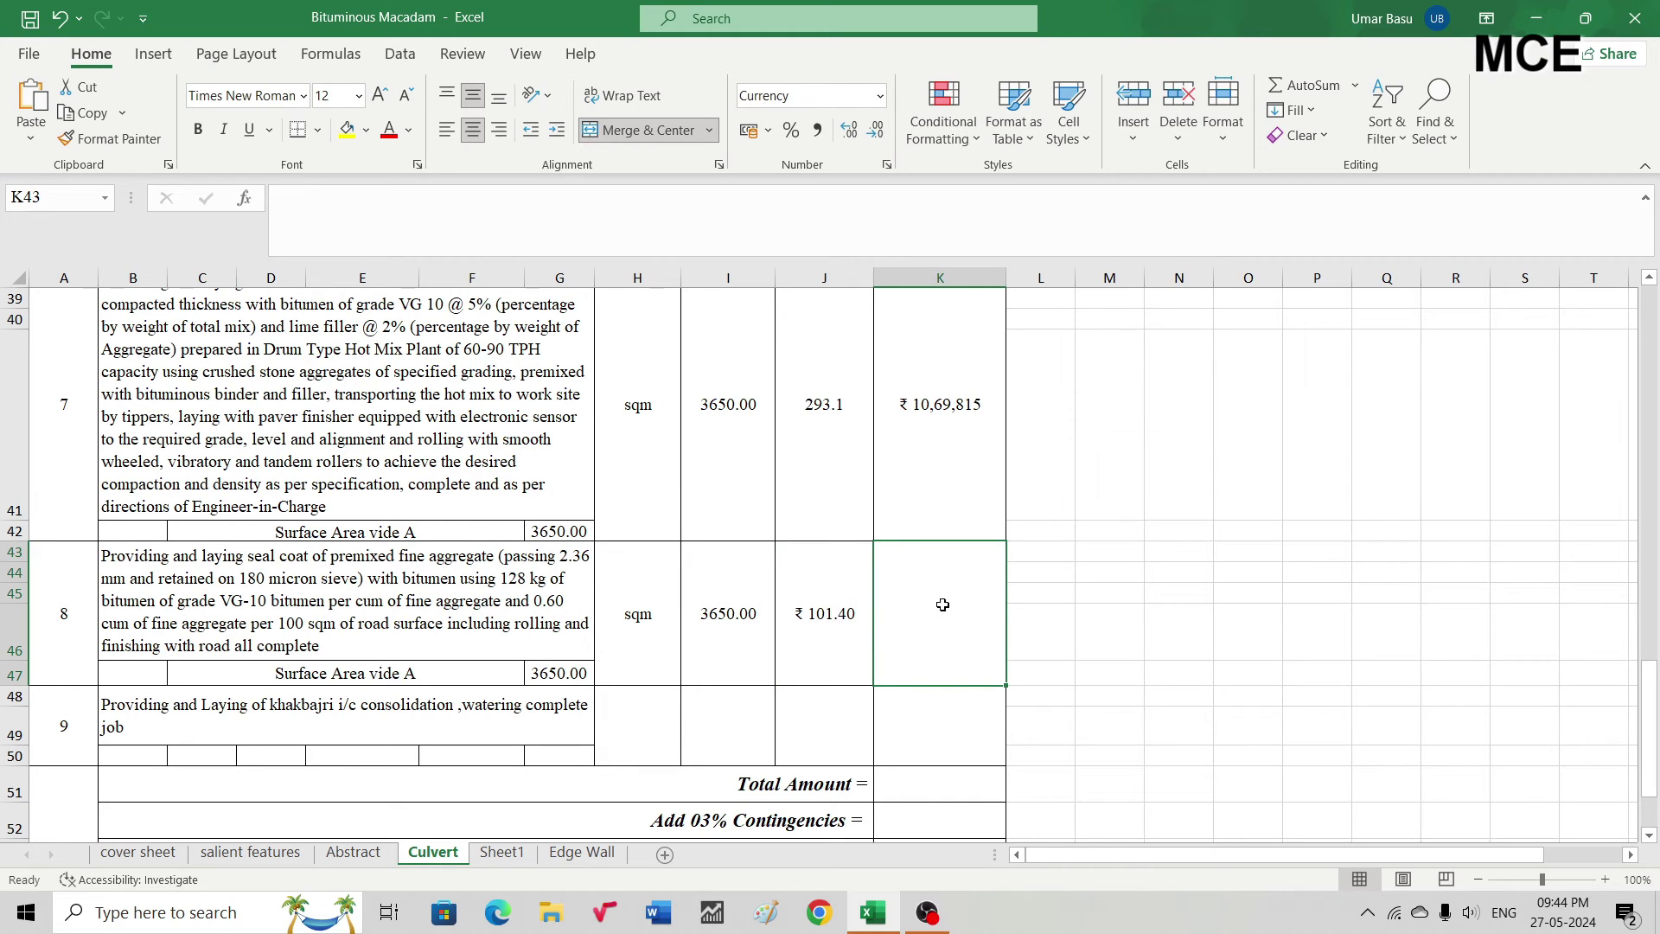
Calculate the item 8 amount in K43 as quantity times rate with the formula =I43*J43
{"action": "type", "text": "="}
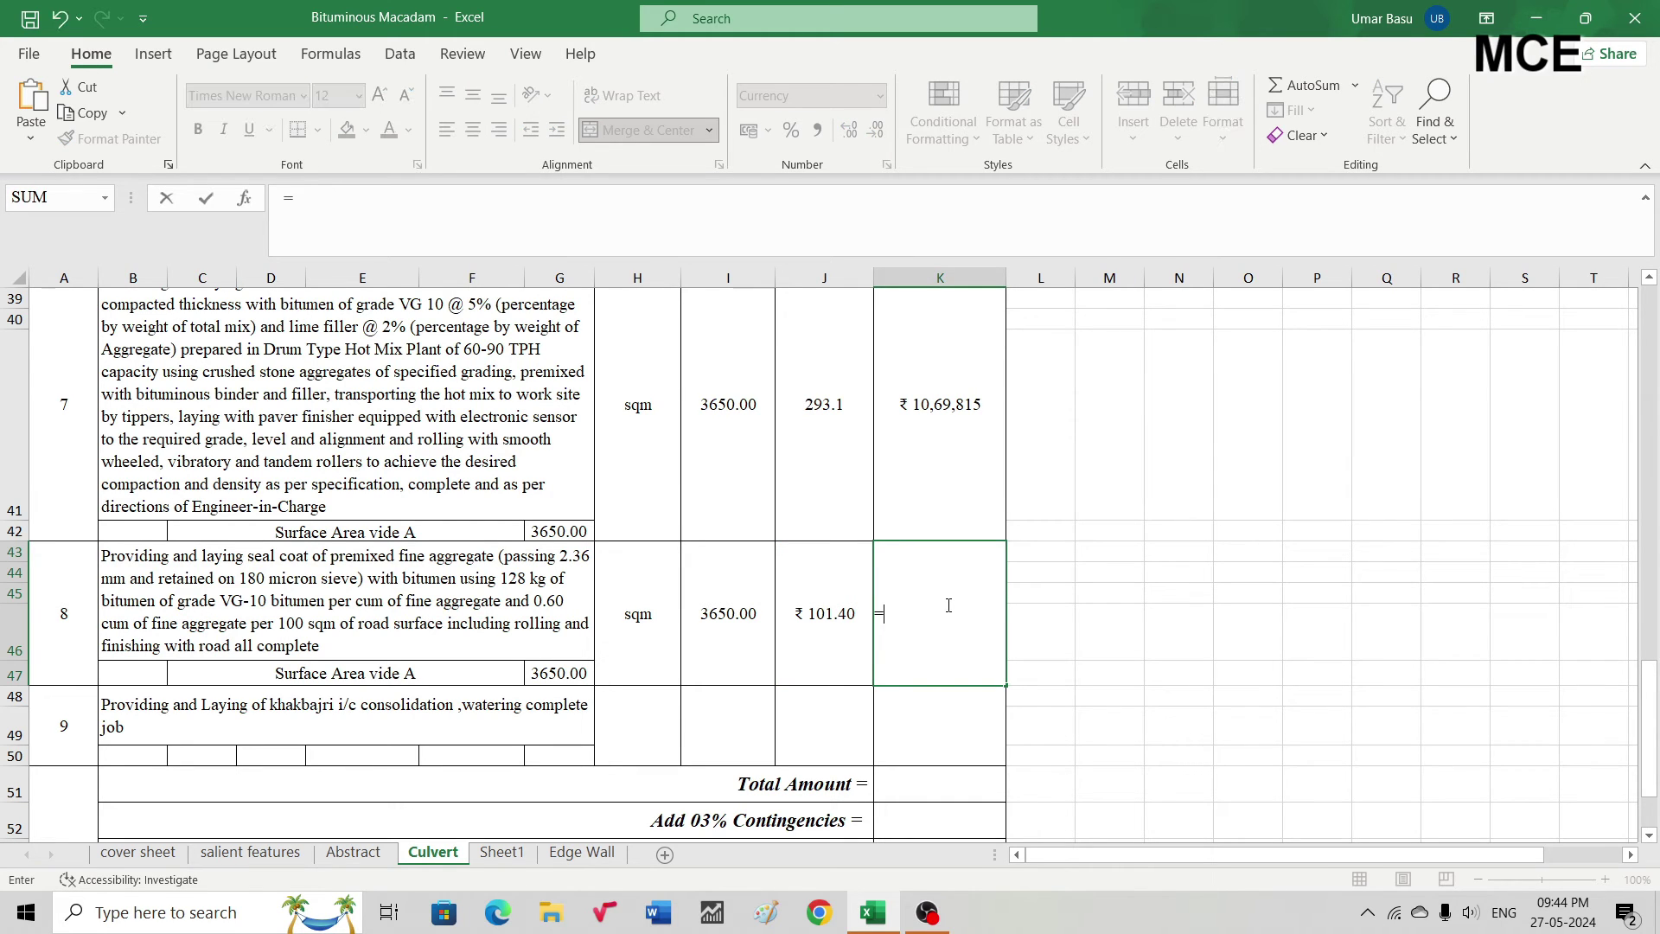
{"action": "left_click", "coordinate": [744, 598]}
{"action": "type", "text": "*"}
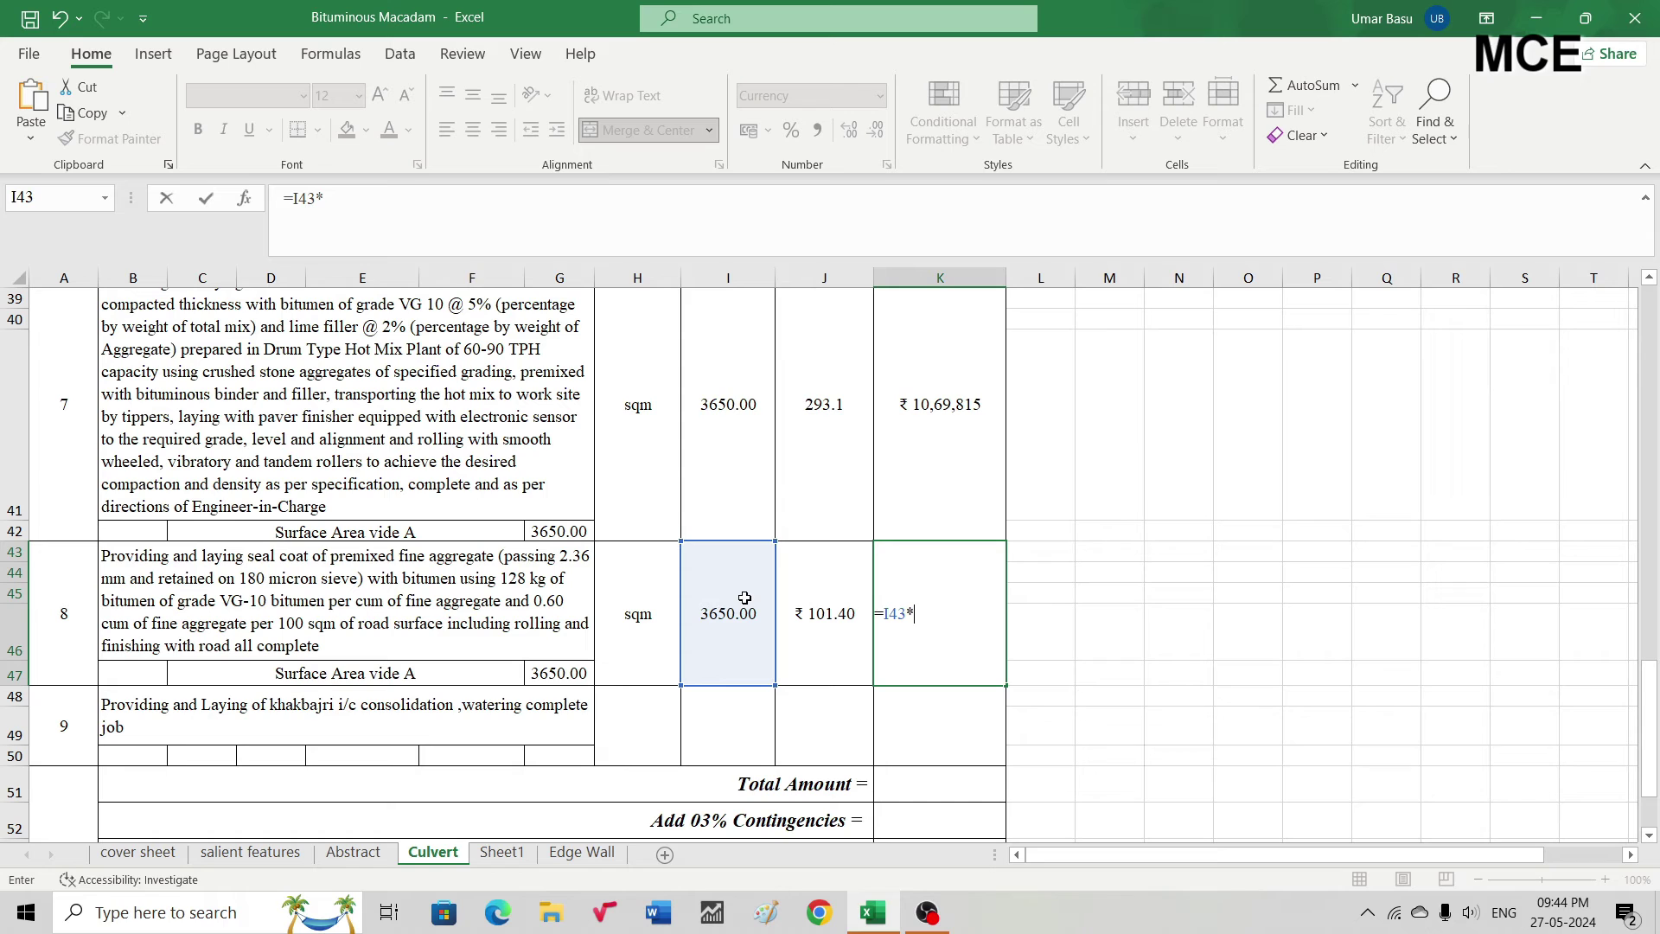
{"action": "left_click", "coordinate": [841, 616]}
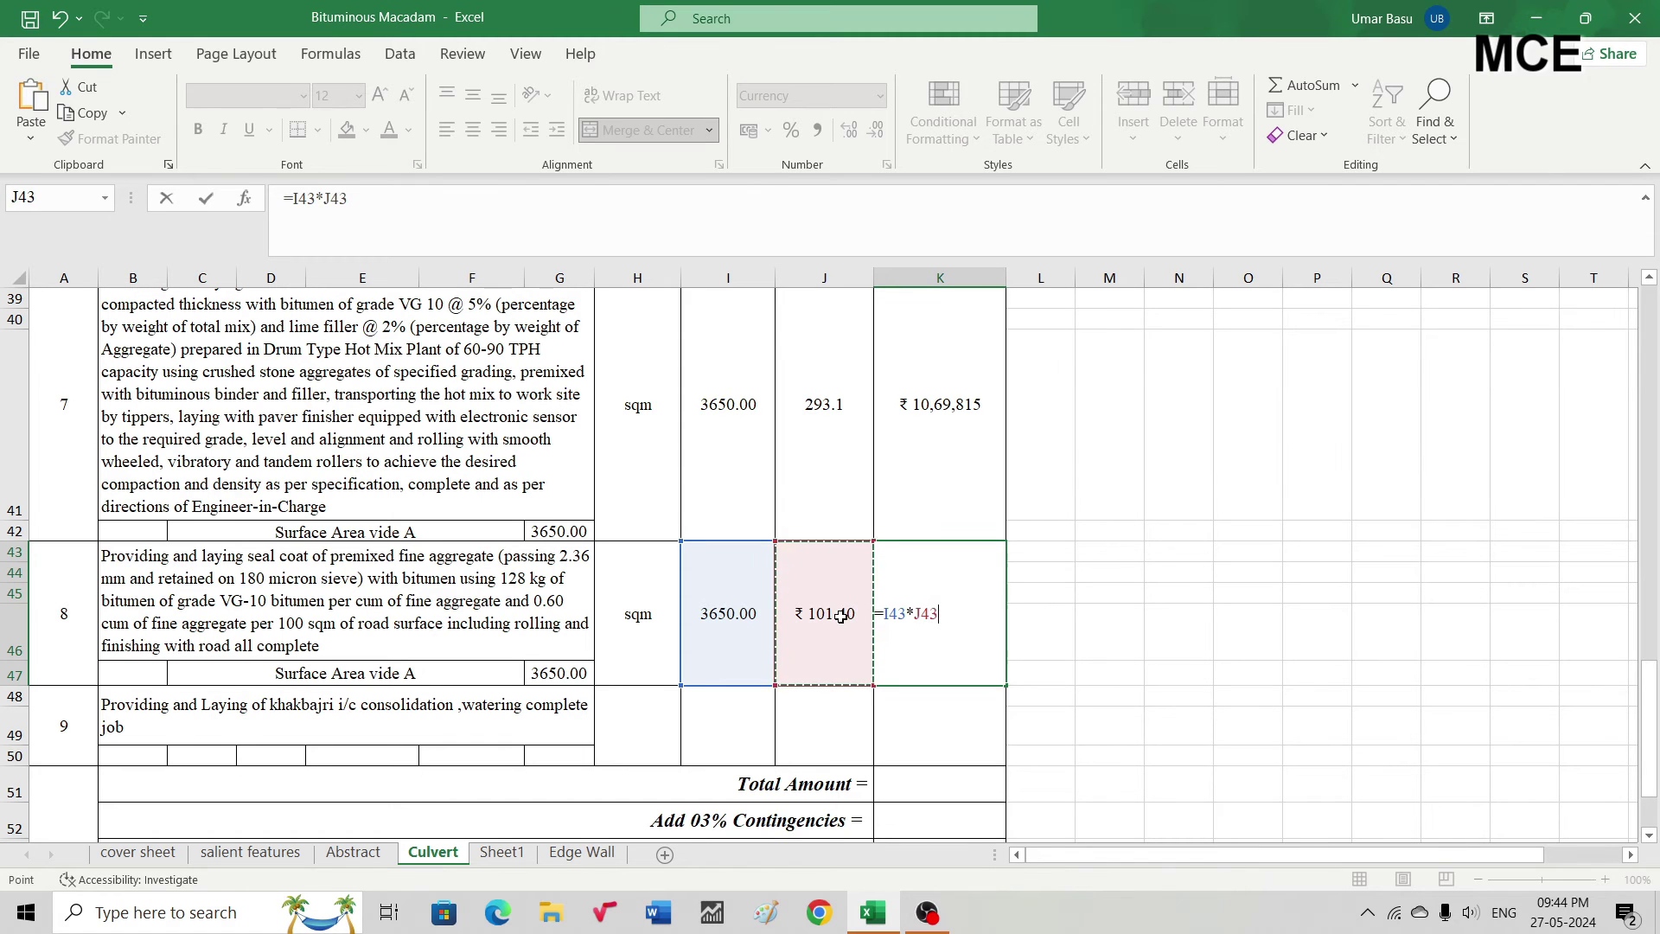
{"action": "key", "text": "Return"}
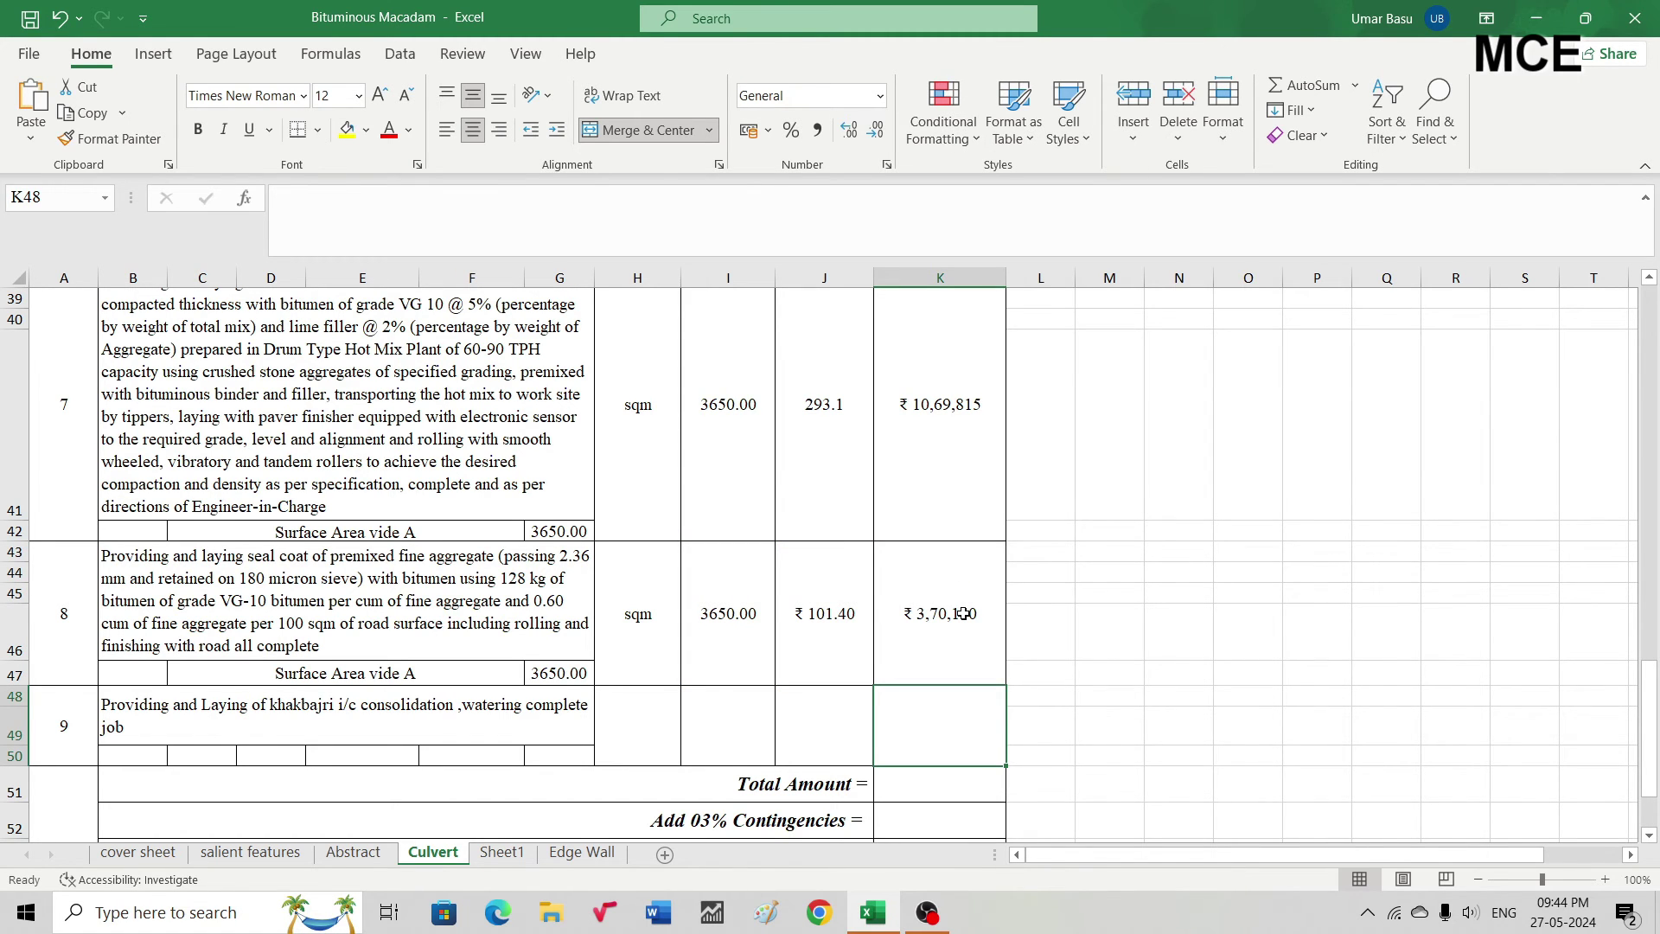
Enter the item 9 khakbajri measurements 2, 1000, 0.45 and 0.375 in cells C50 to F50
{"action": "scroll", "coordinate": [963, 613], "scroll_direction": "down", "scroll_amount": 1}
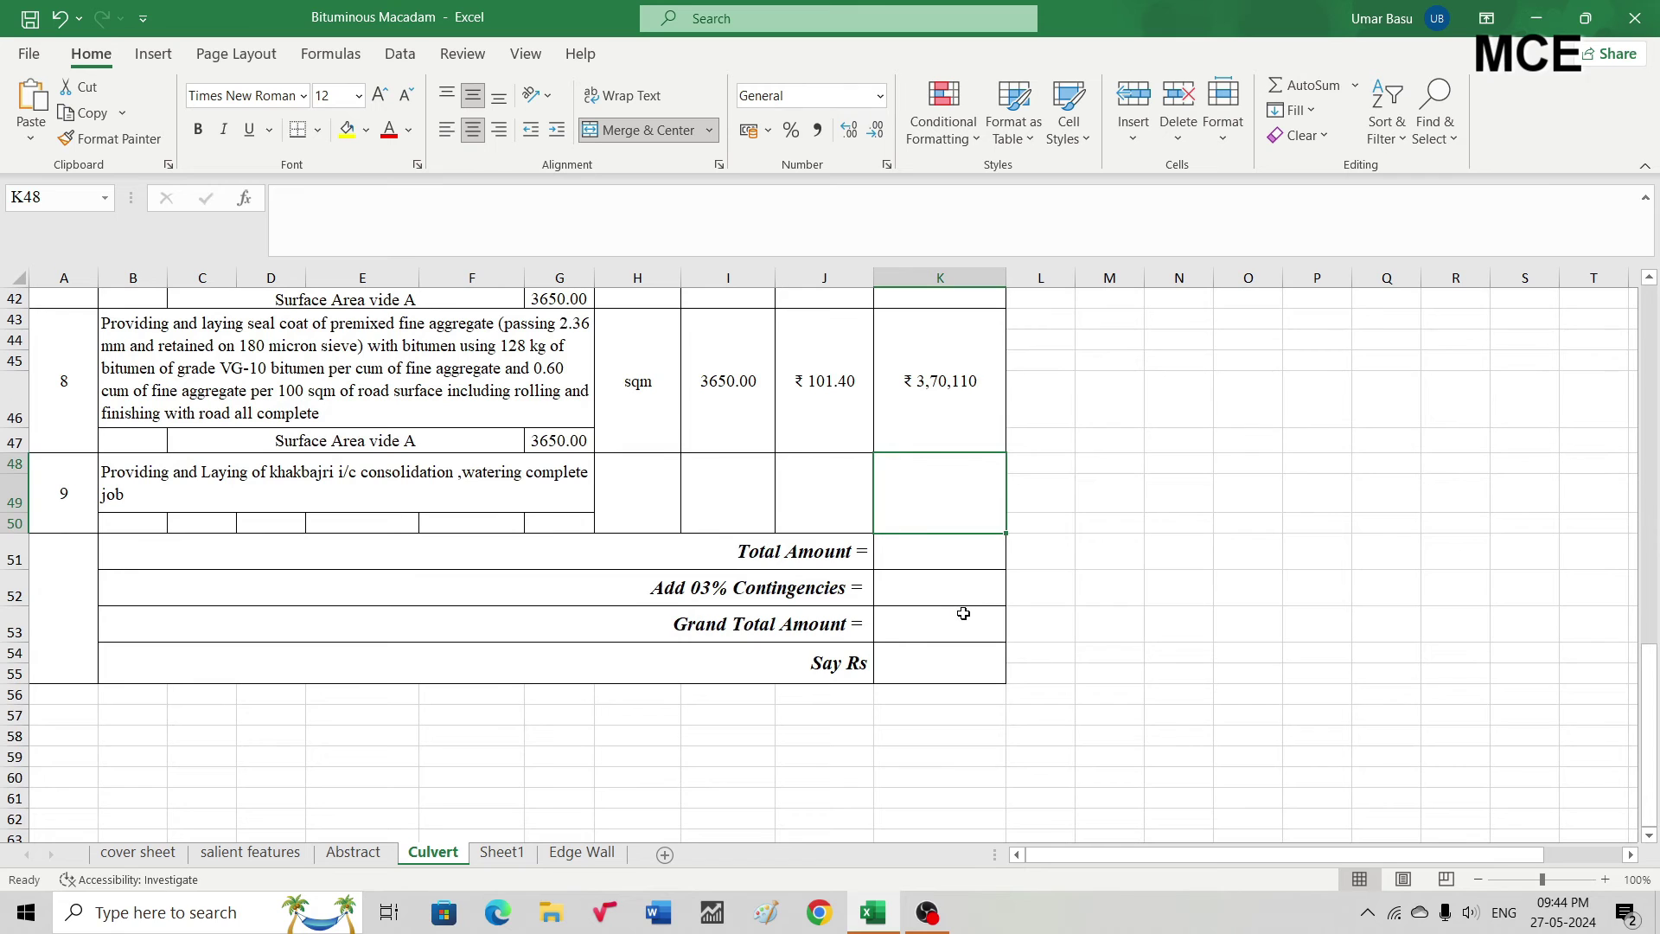
{"action": "scroll", "coordinate": [963, 613], "scroll_direction": "up", "scroll_amount": 1}
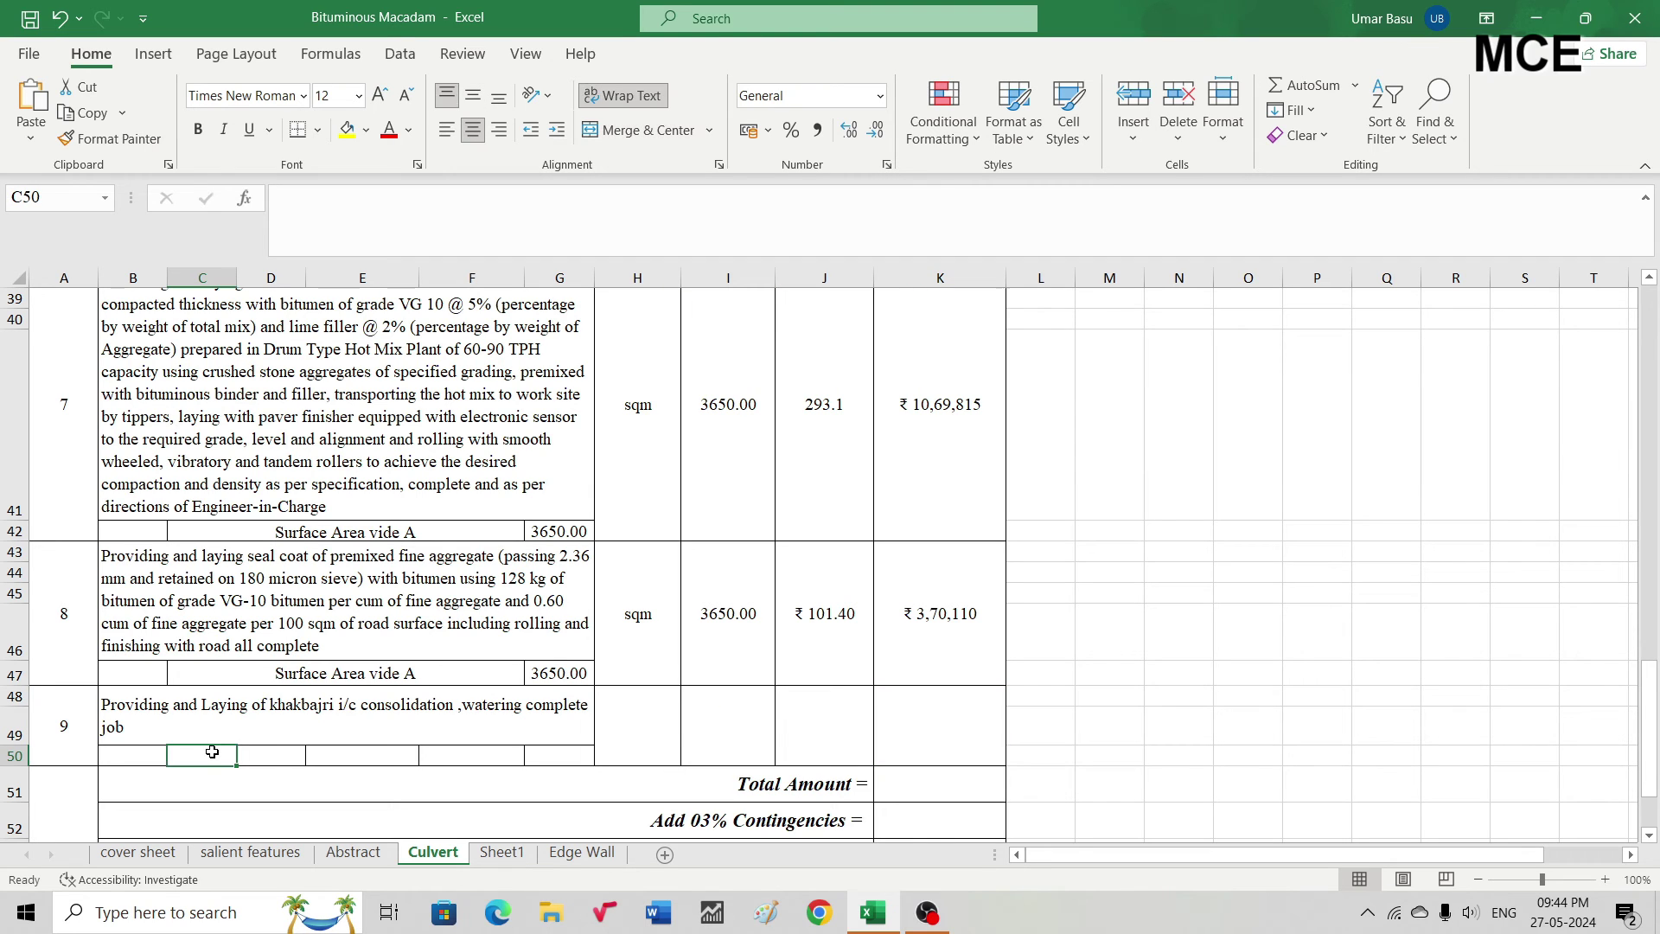
{"action": "type", "text": "2"}
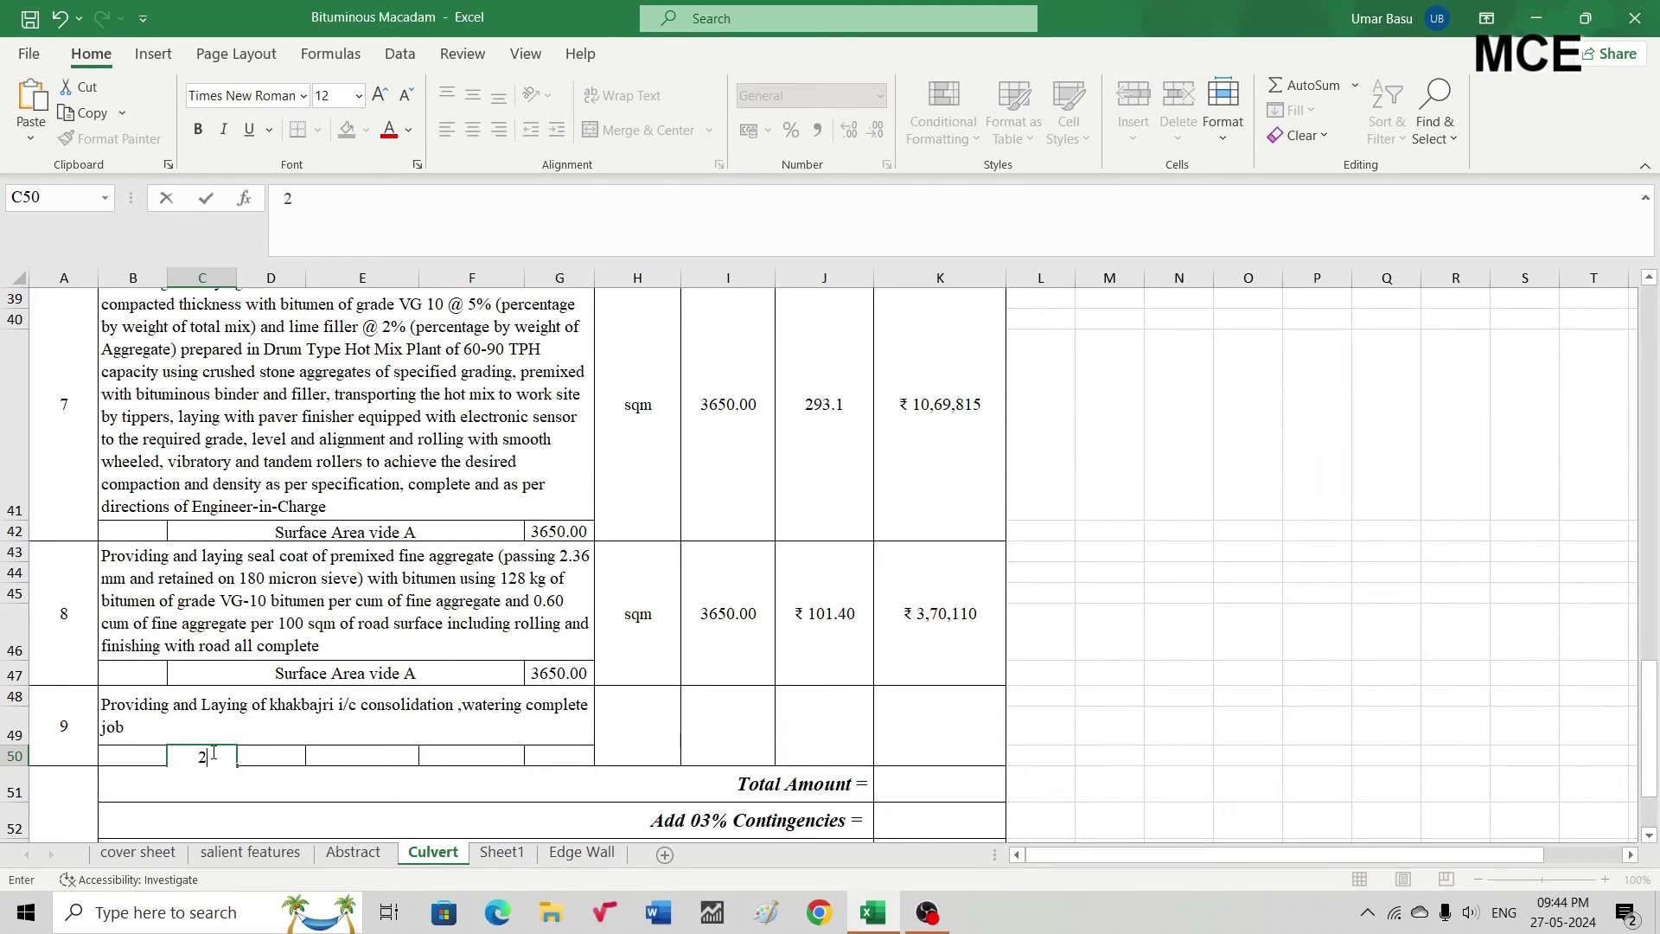
{"action": "key", "text": "Tab"}
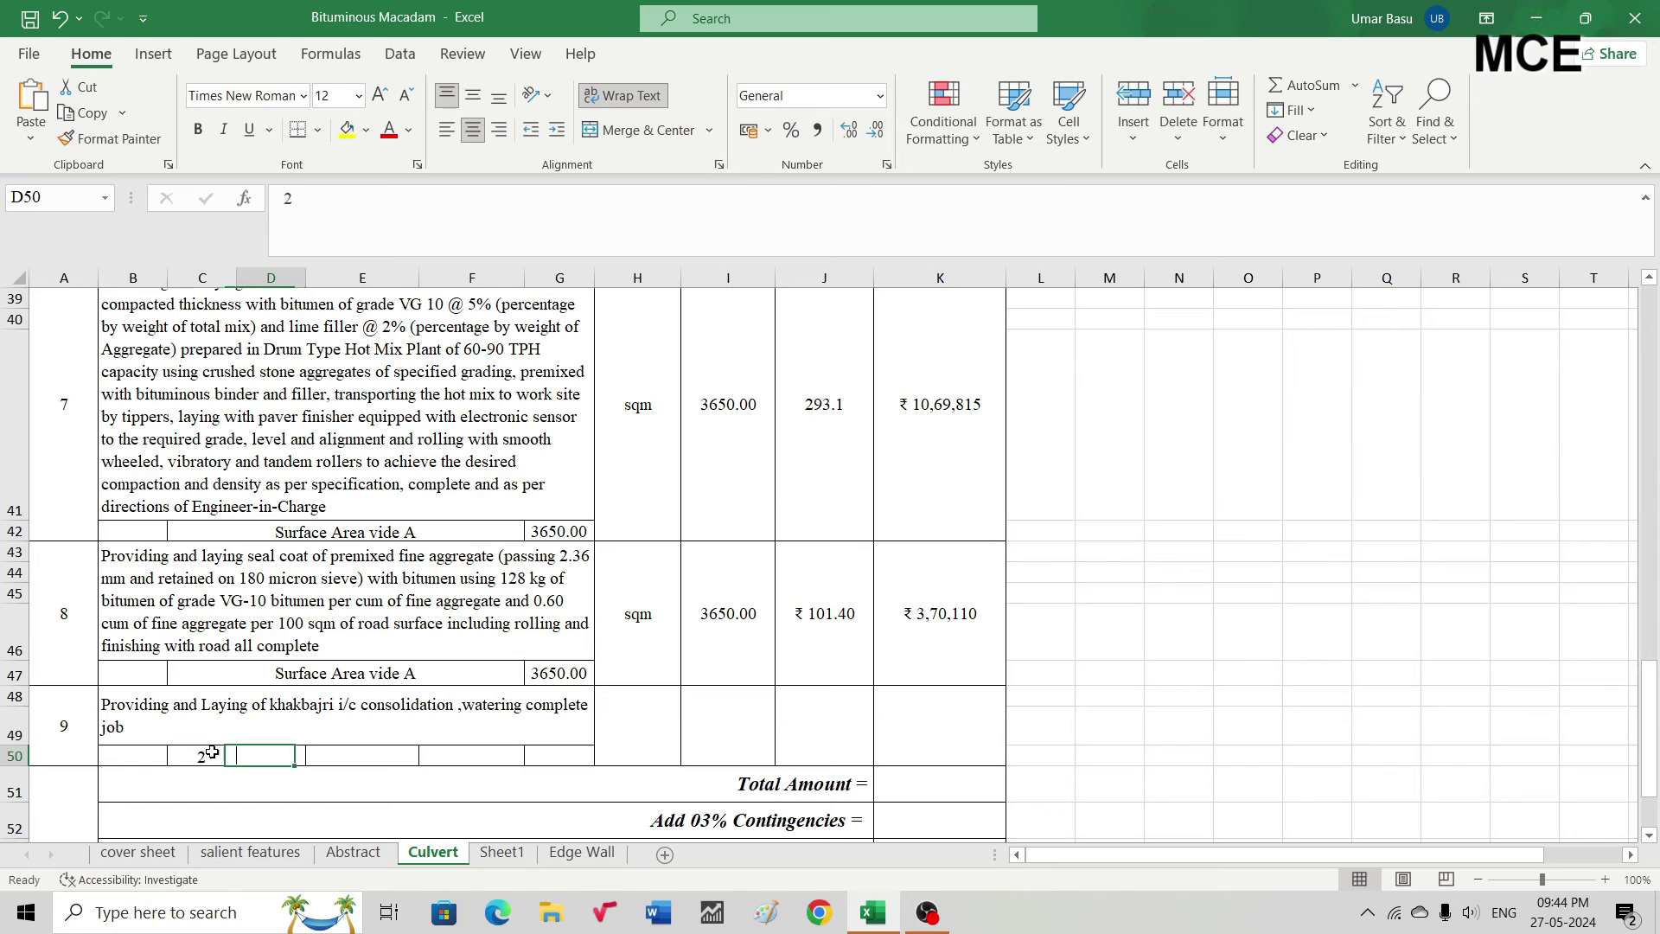
{"action": "type", "text": "1000"}
{"action": "key", "text": "Tab"}
{"action": "type", "text": "0.45"}
{"action": "key", "text": "Tab"}
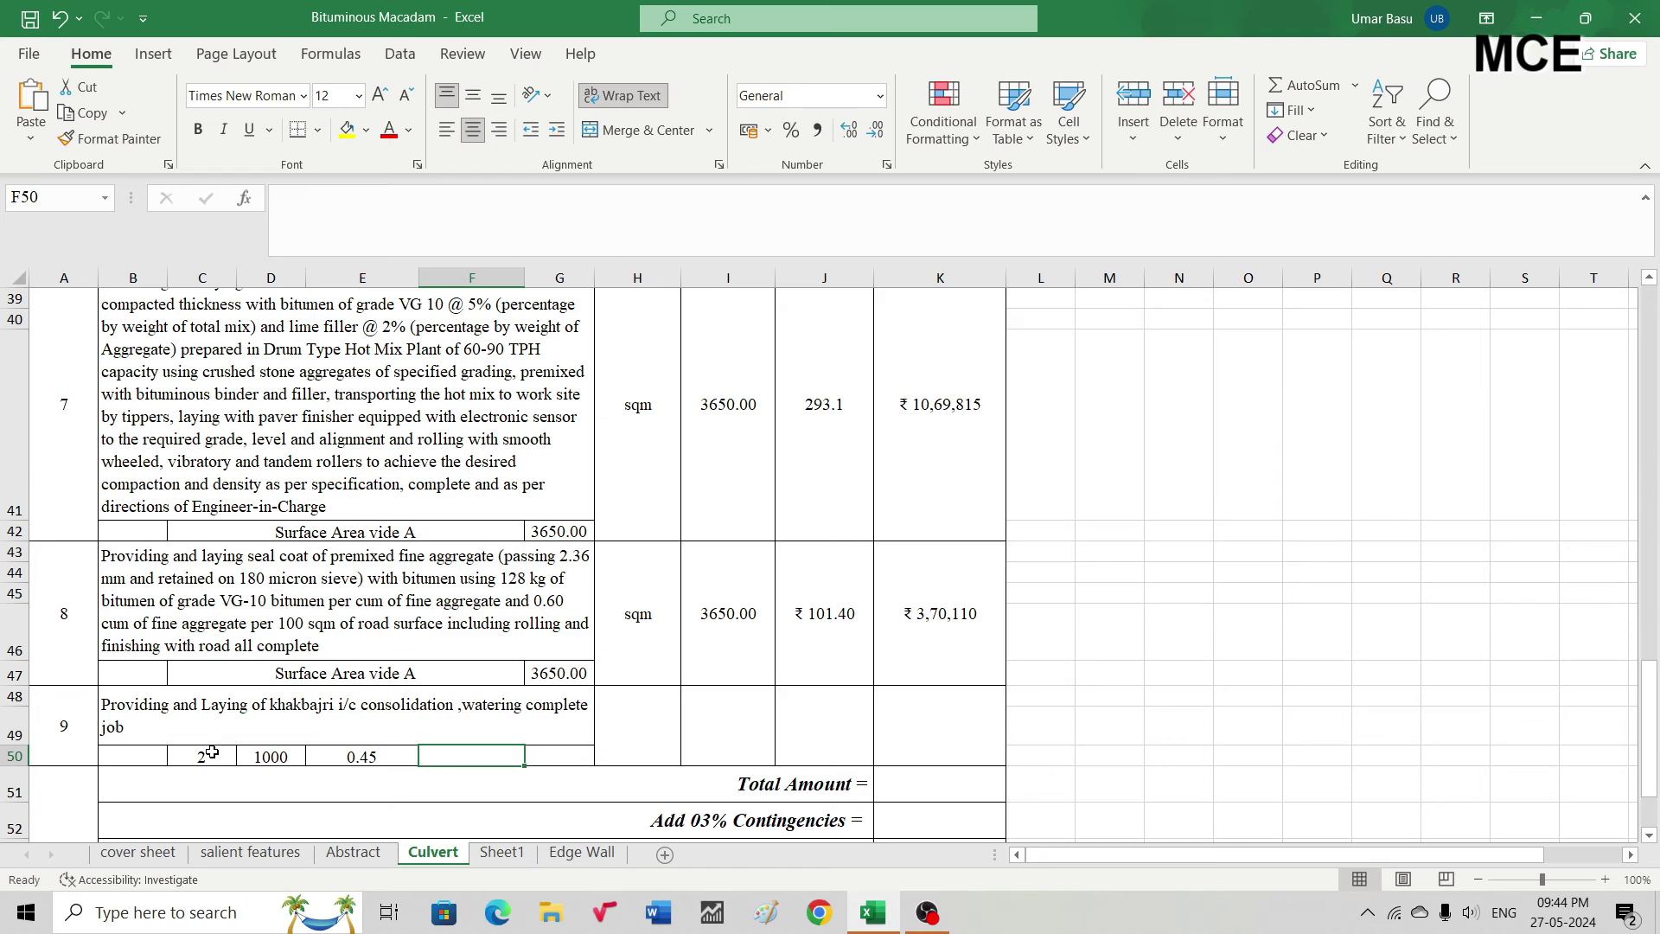
{"action": "type", "text": "0.375"}
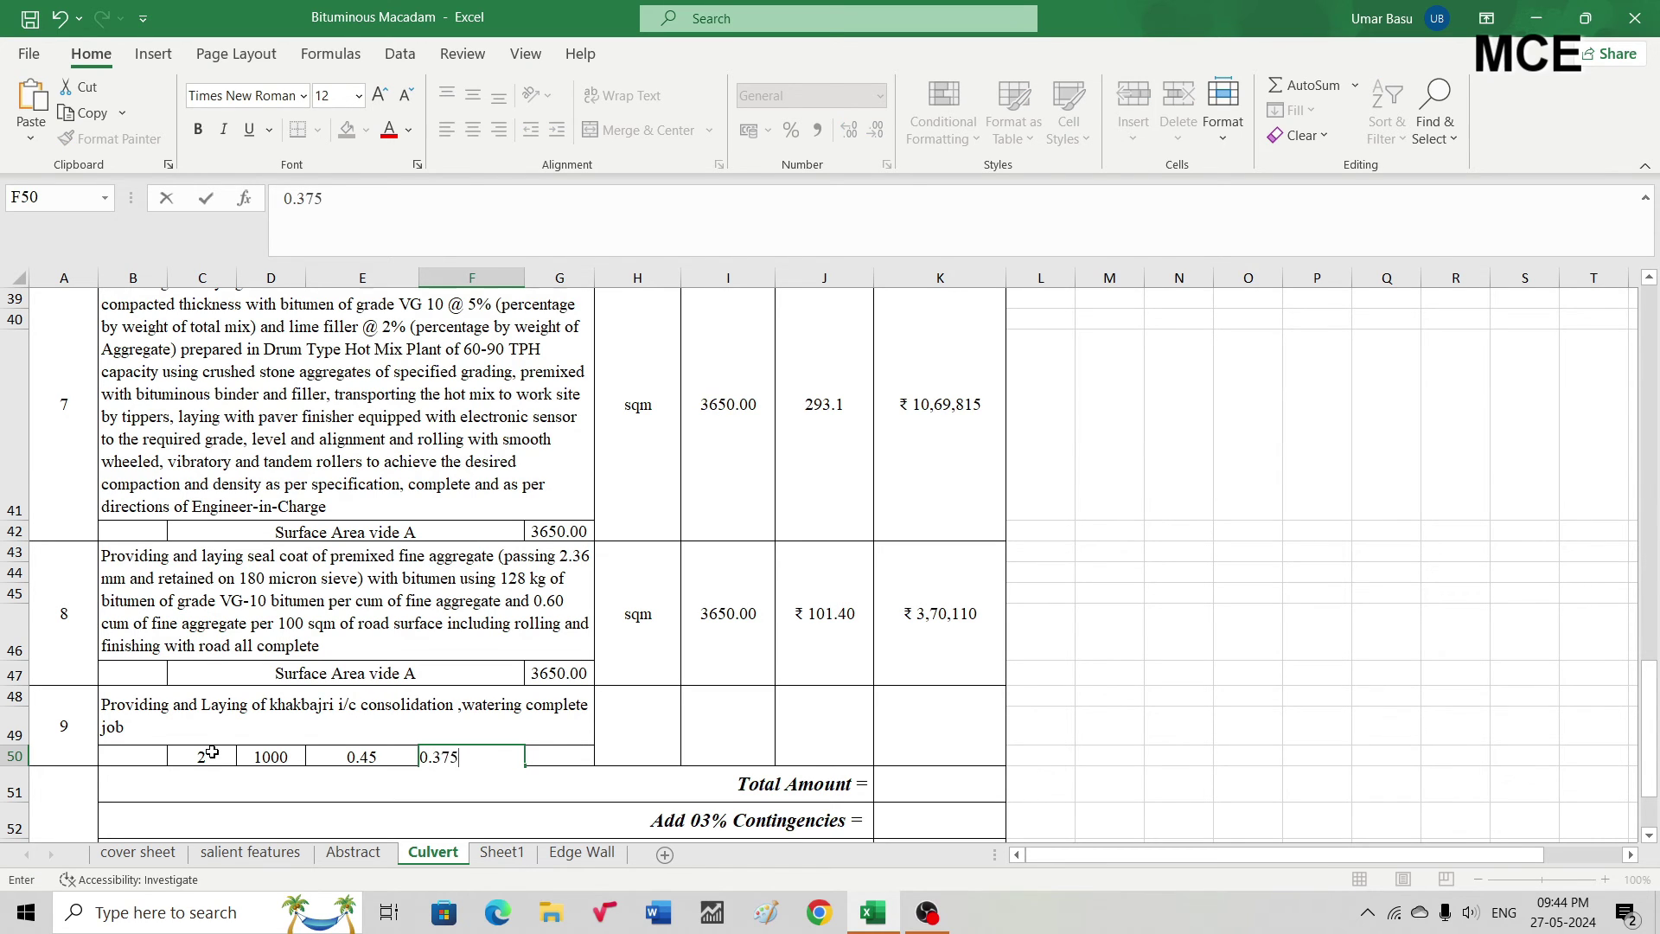
{"action": "key", "text": "Return"}
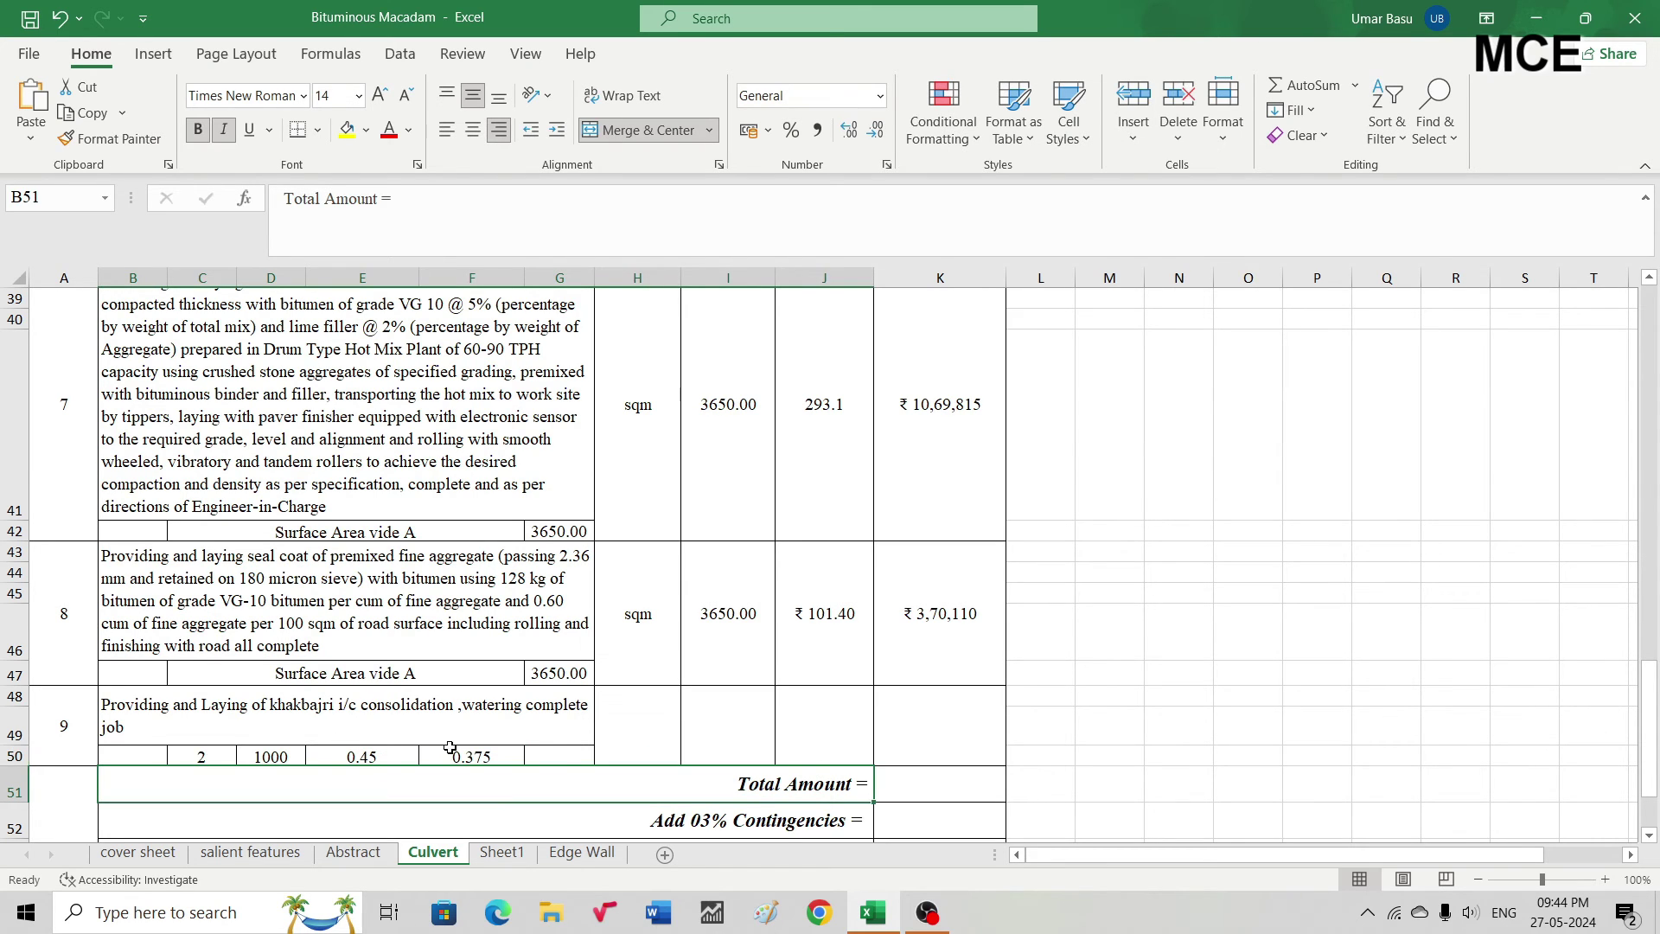
Calculate the item 9 volume in G50 by multiplying its measurements with the formula =C50*D50*E50*F50
{"action": "left_click", "coordinate": [563, 757]}
{"action": "type", "text": "="}
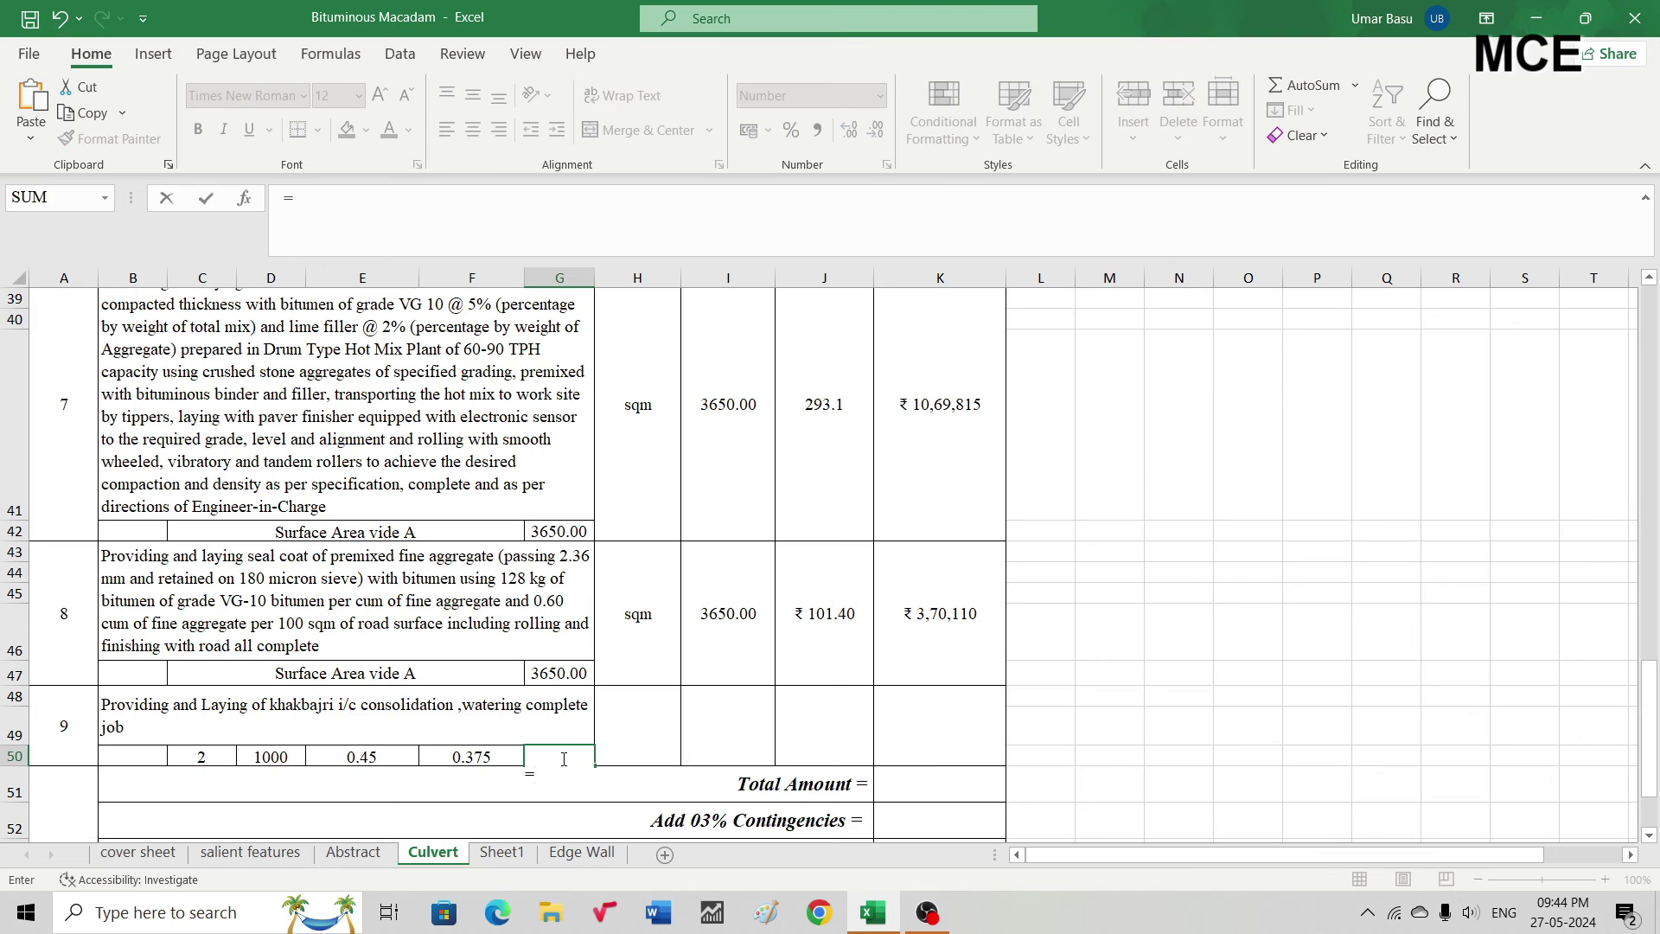
{"action": "left_click", "coordinate": [203, 757]}
{"action": "type", "text": "*"}
{"action": "left_click", "coordinate": [281, 754]}
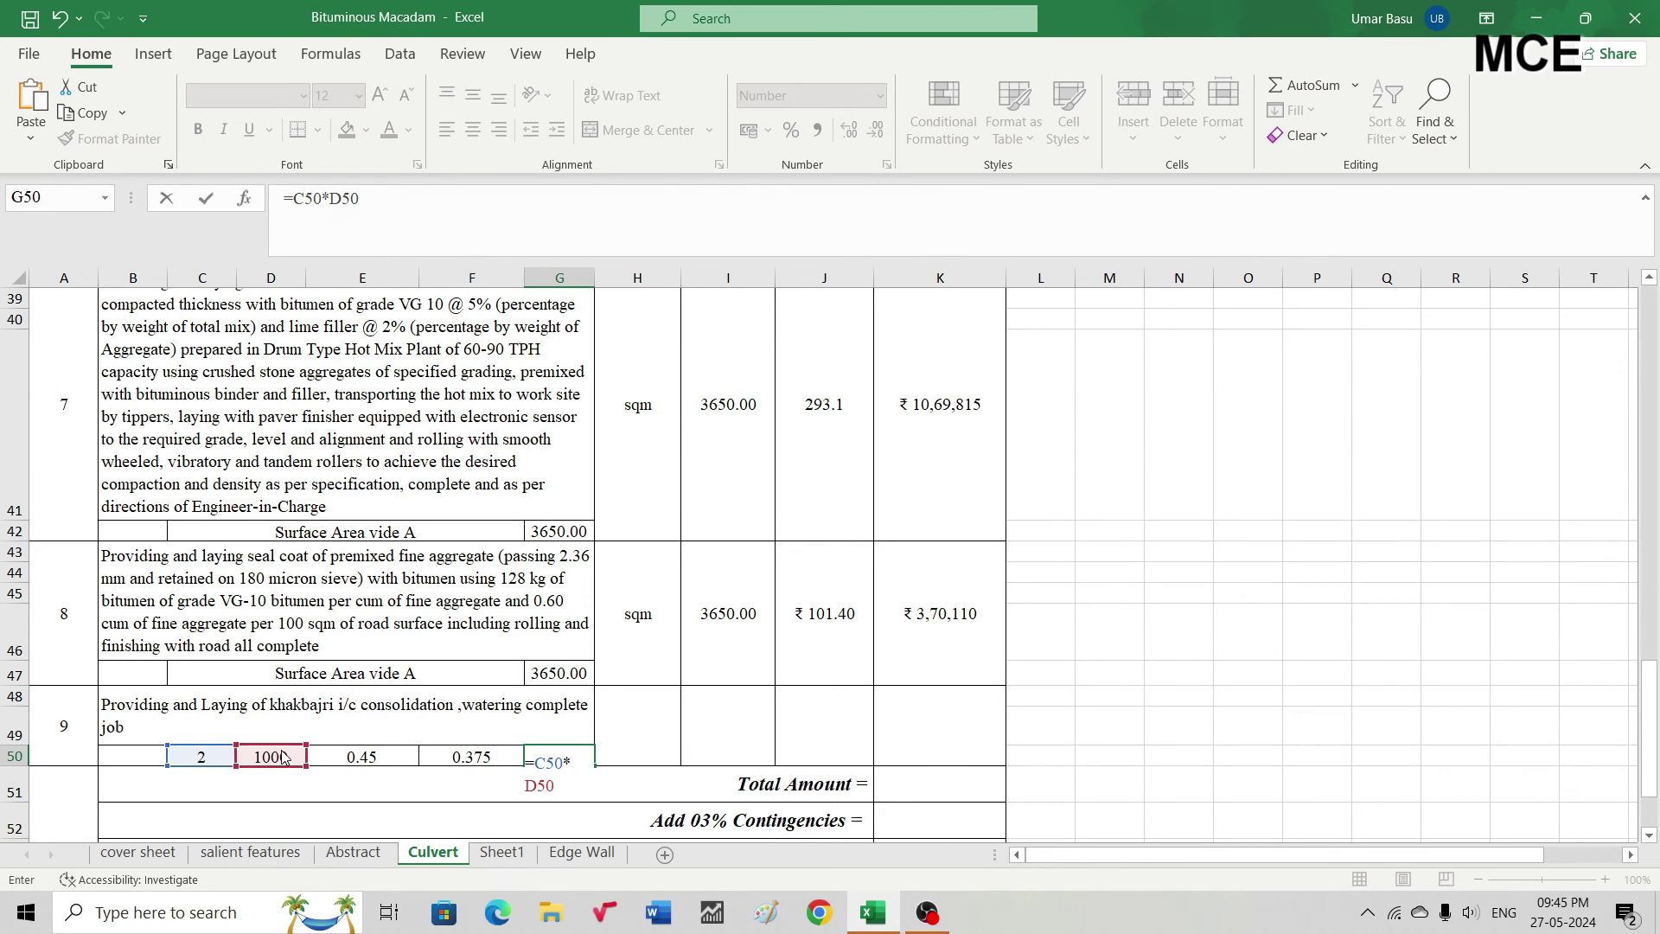
{"action": "type", "text": "*"}
{"action": "left_click", "coordinate": [343, 760]}
{"action": "type", "text": "*"}
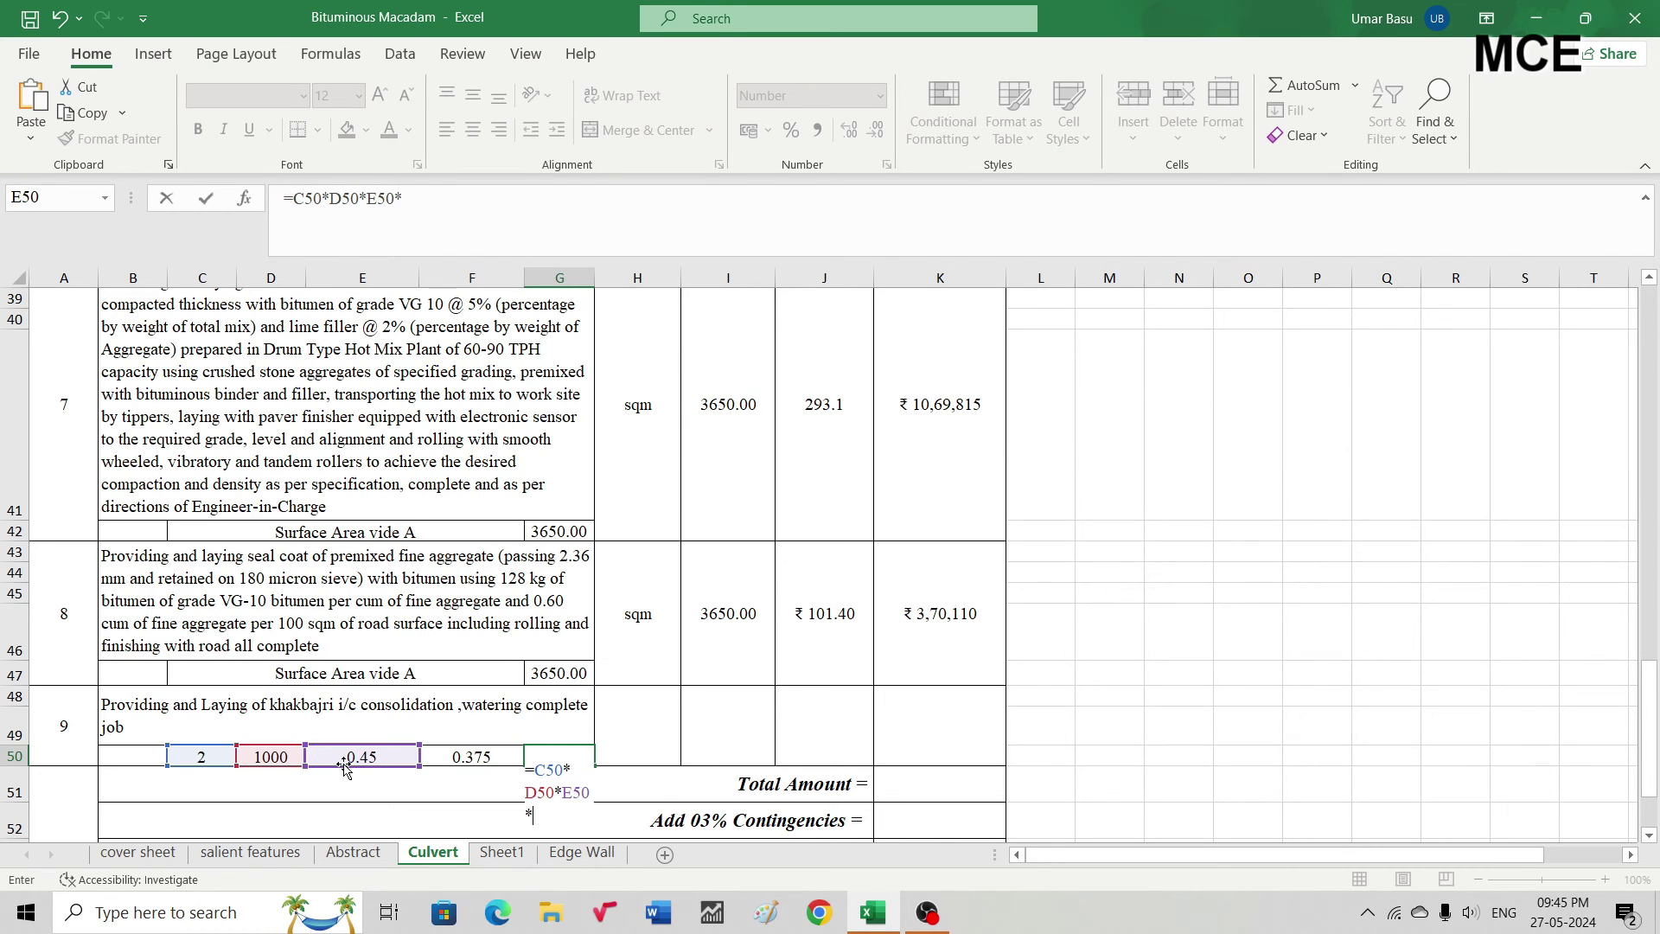
{"action": "left_click", "coordinate": [478, 758]}
{"action": "key", "text": "Return"}
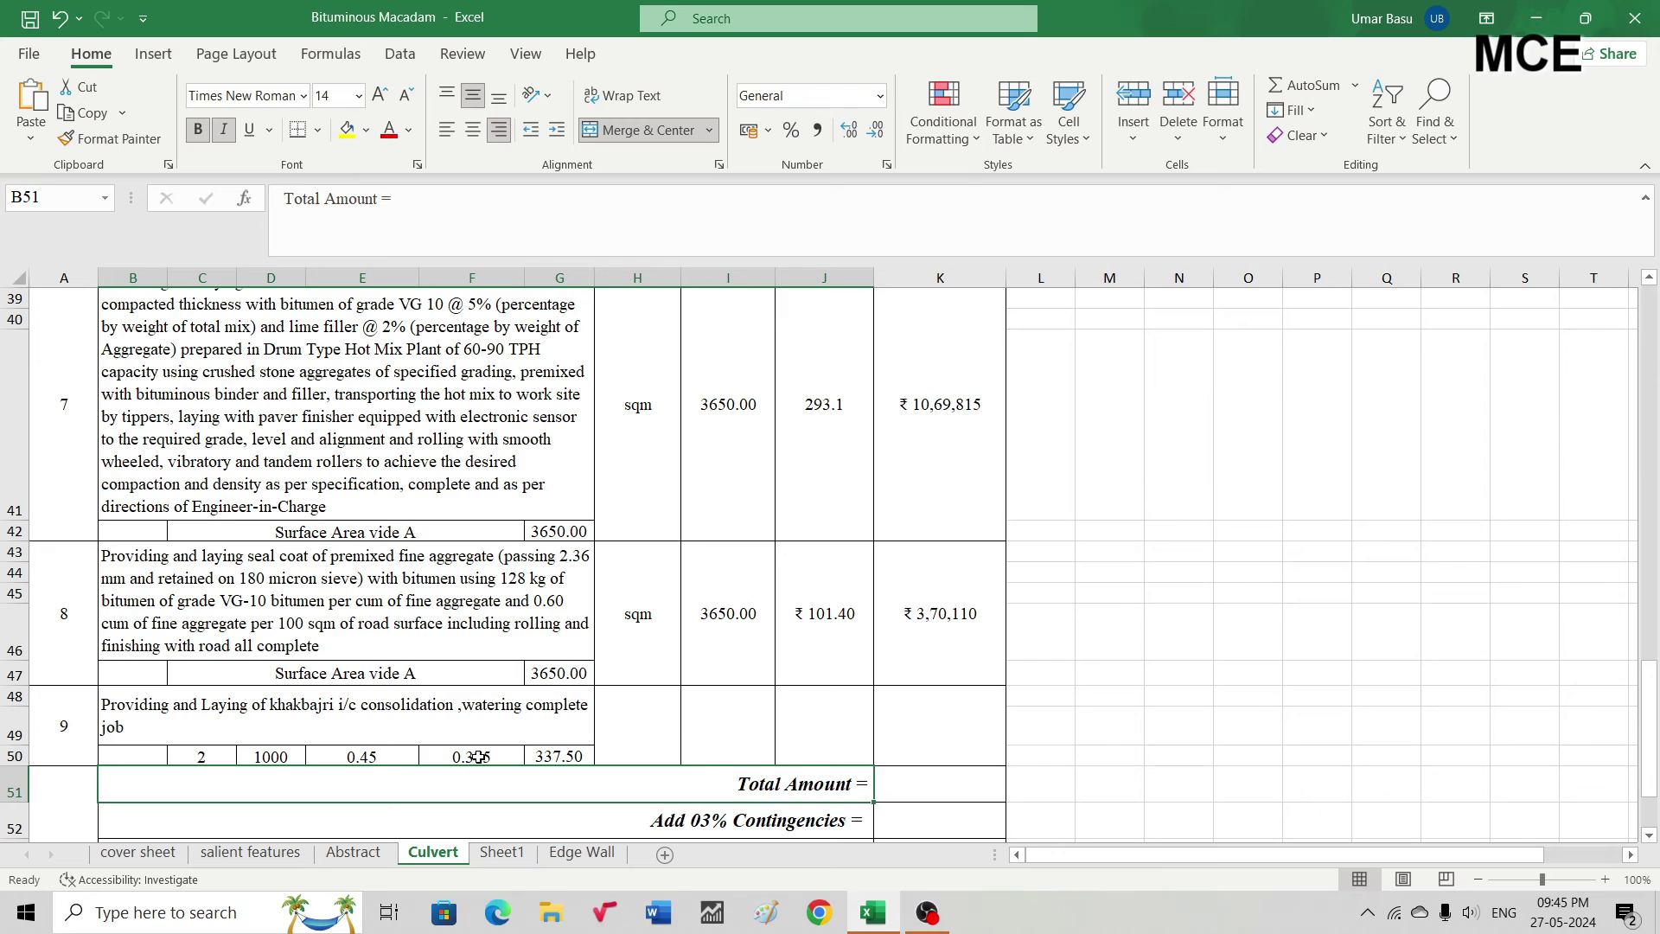
Enter cum as the item 9 unit in H48 and link its quantity in I48 to the volume with =G50
{"action": "left_click", "coordinate": [657, 728]}
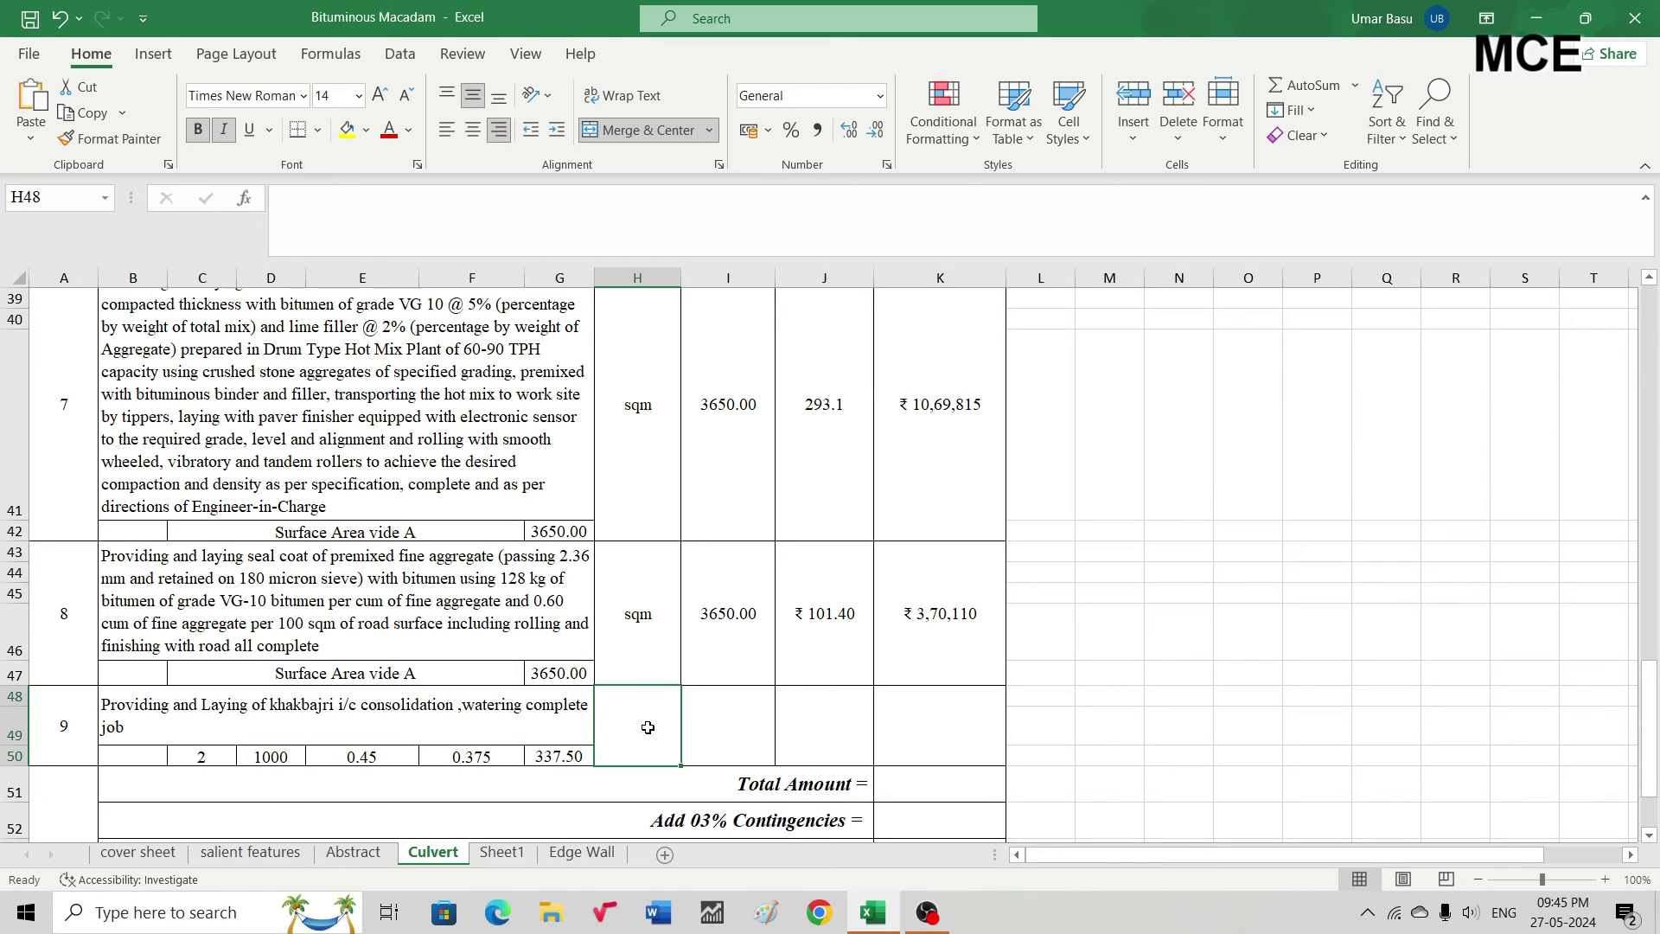
{"action": "type", "text": "cum"}
{"action": "key", "text": "Return"}
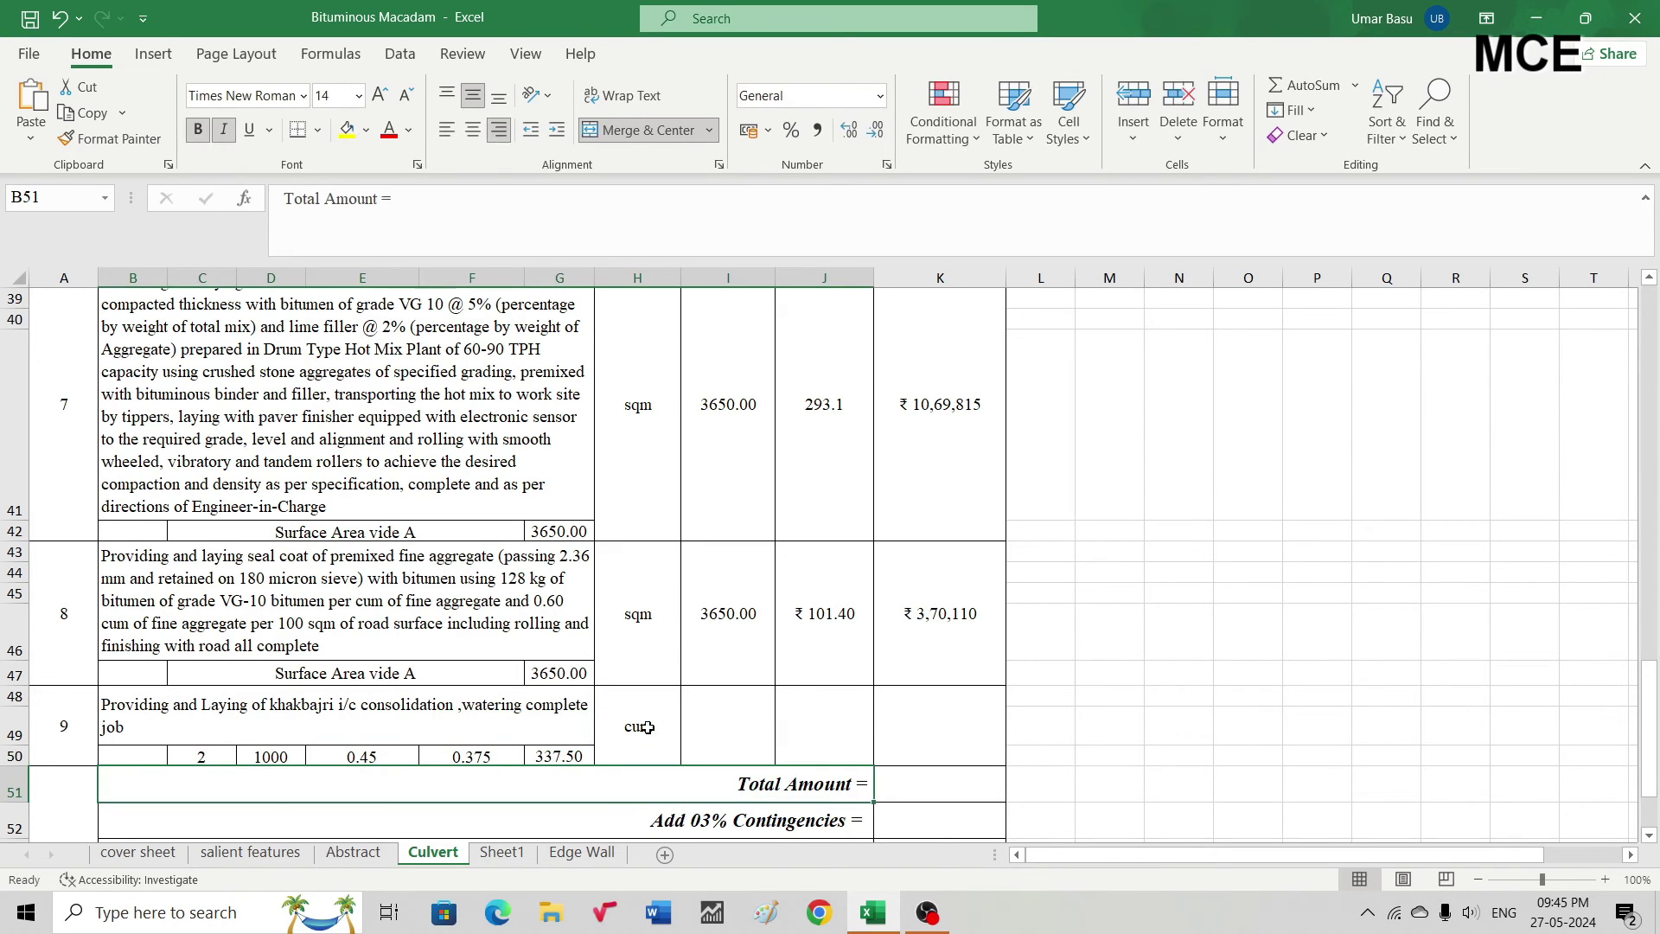
{"action": "left_click", "coordinate": [707, 732]}
{"action": "type", "text": "="}
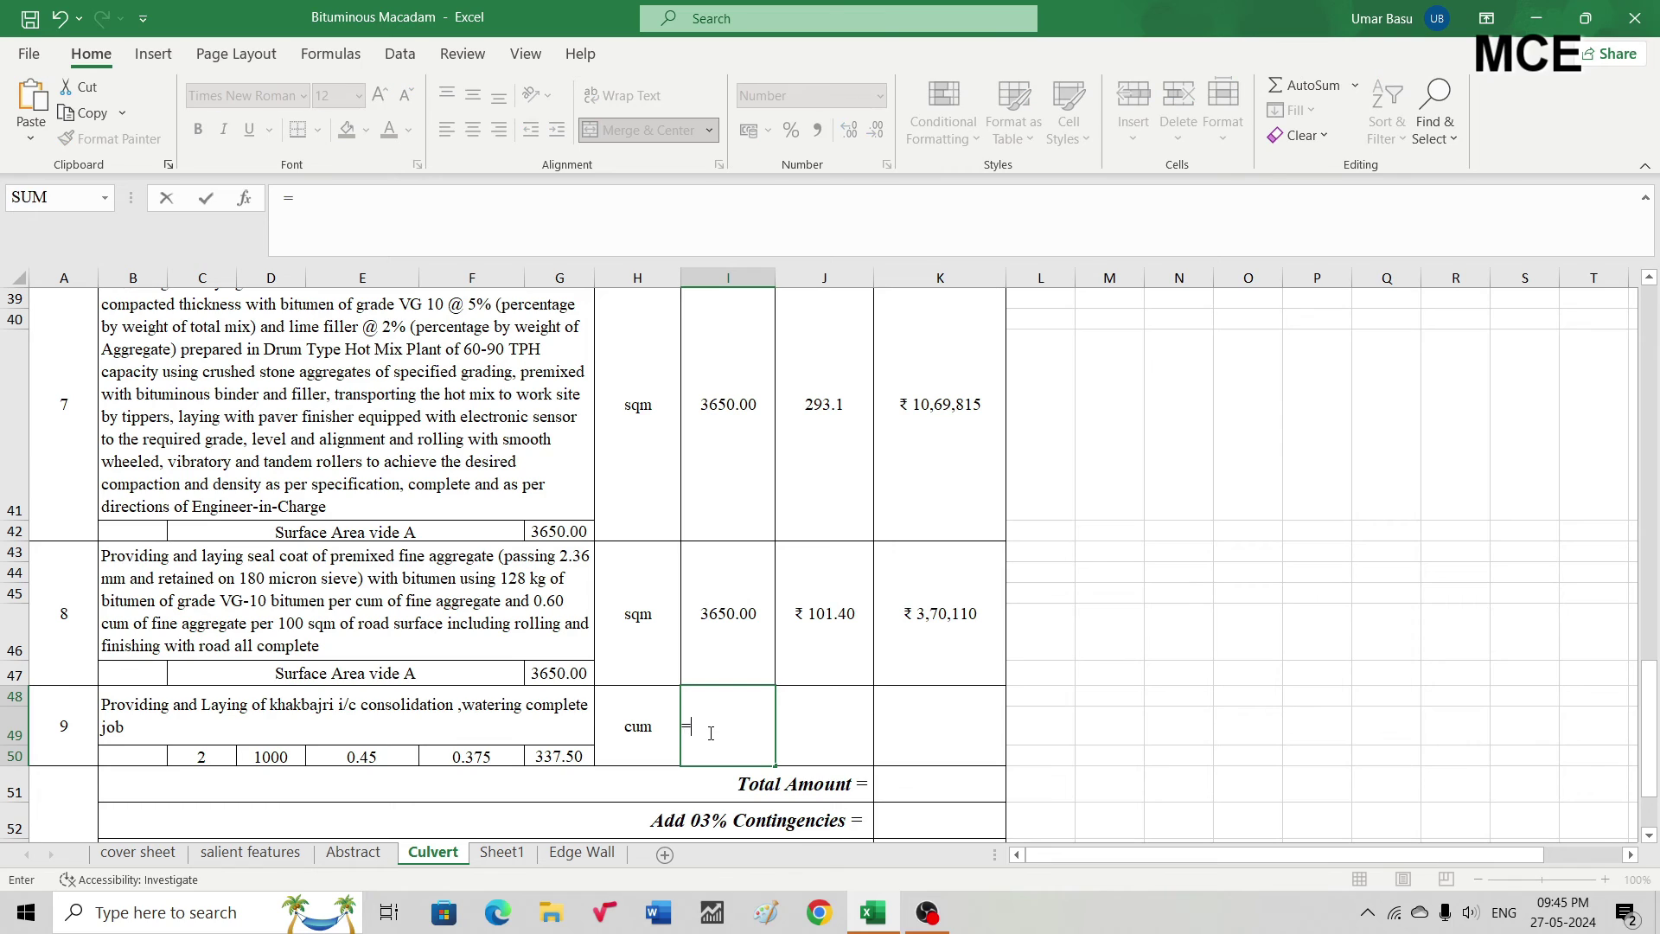
{"action": "left_click", "coordinate": [569, 755]}
{"action": "key", "text": "Return"}
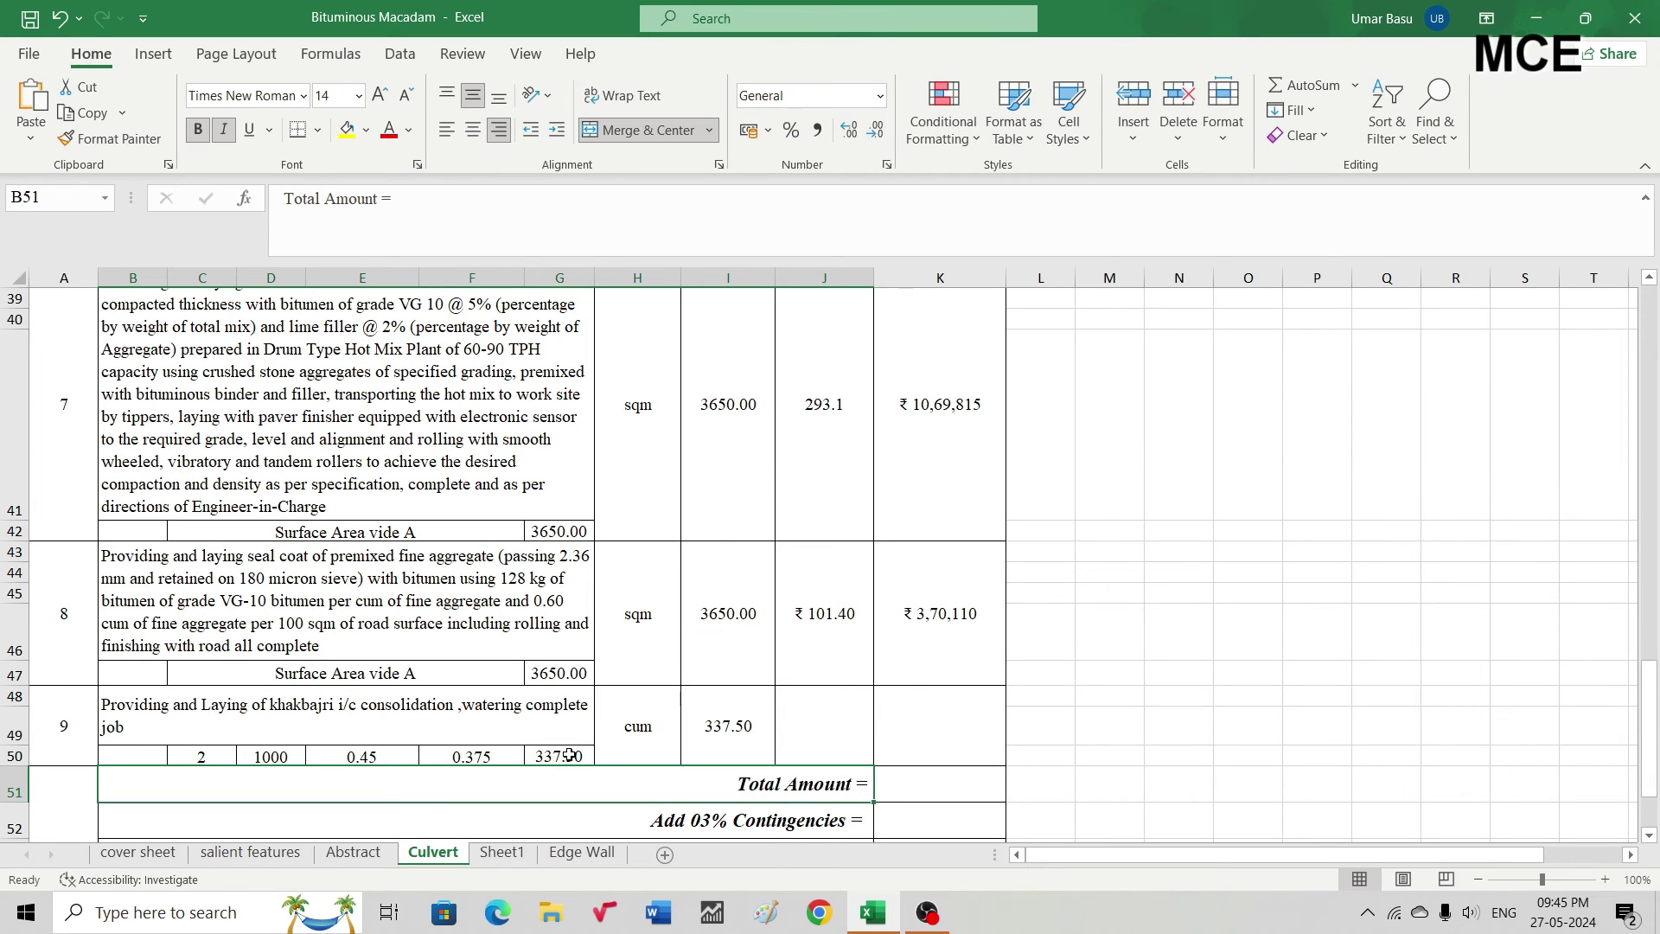
Enter 900 as the rate for item 9 in J48
{"action": "left_click", "coordinate": [809, 722]}
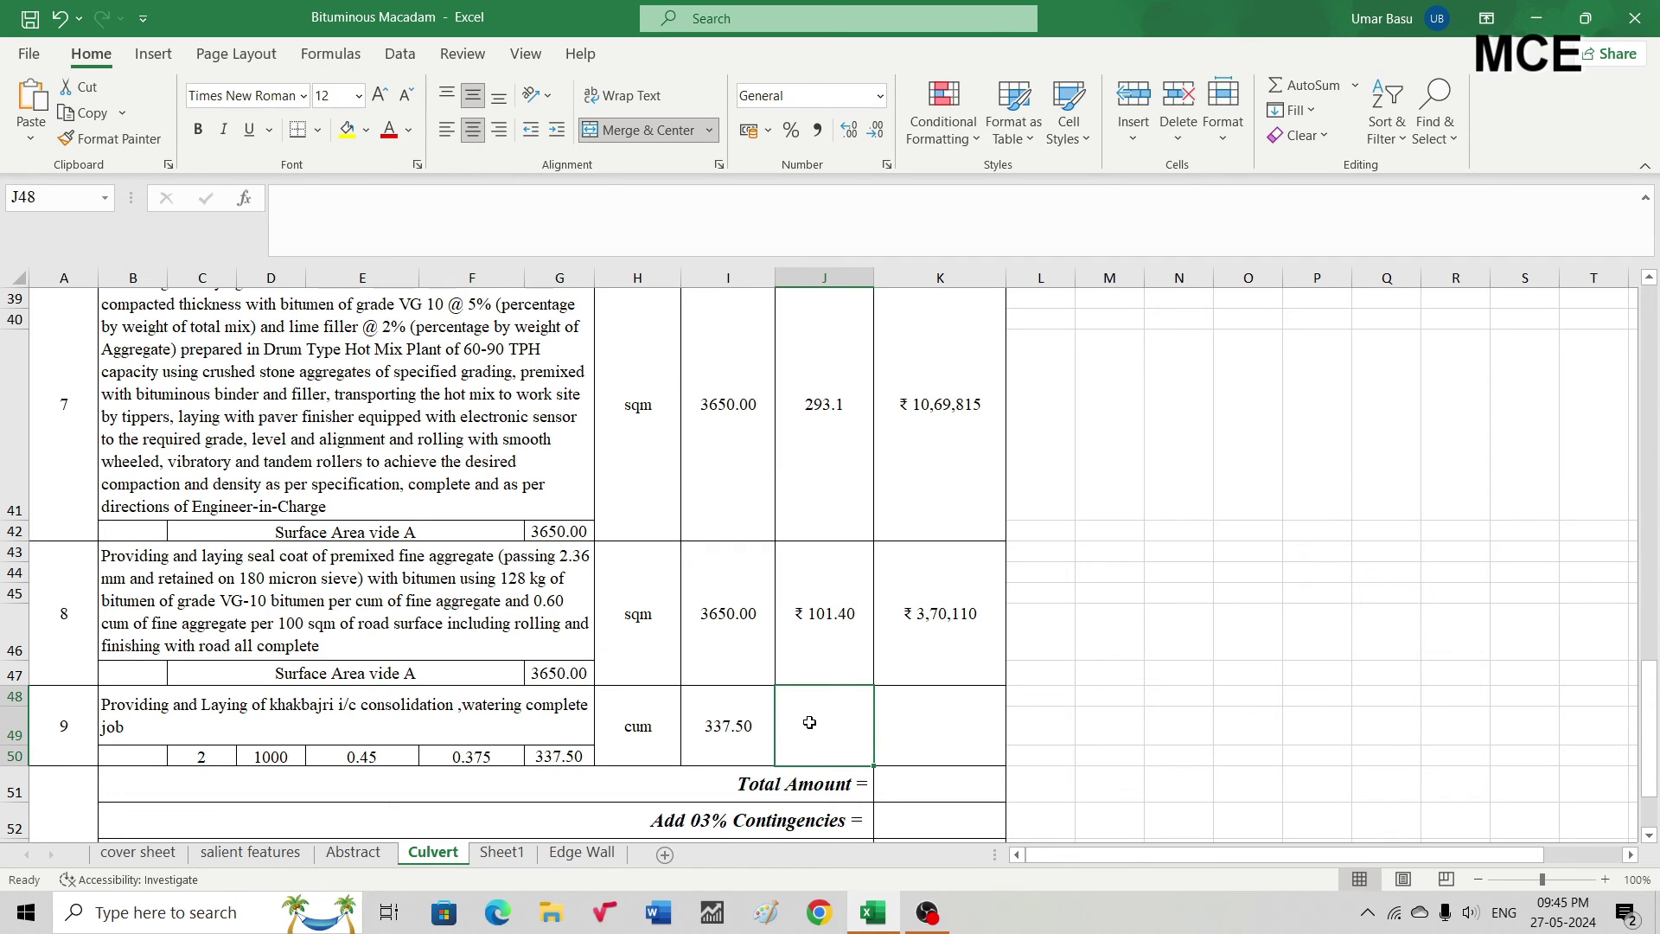
{"action": "type", "text": "300"}
{"action": "key", "text": "Return"}
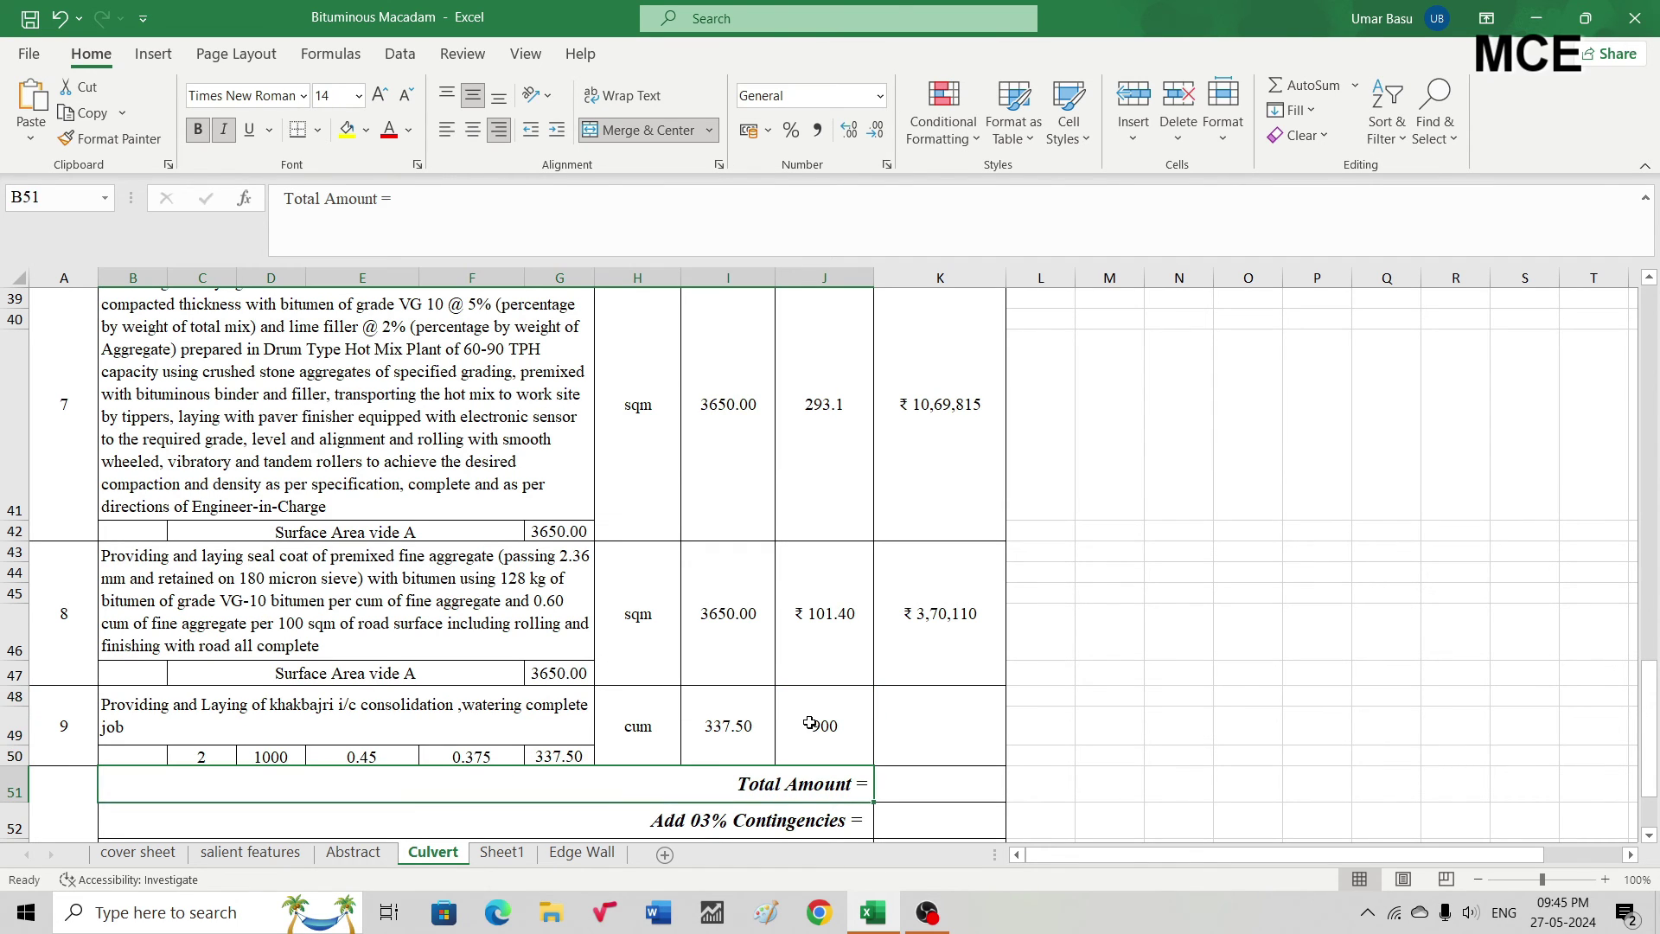
Calculate the item 9 amount in K48 as quantity times rate with the formula =I48*J48
{"action": "left_click", "coordinate": [941, 734]}
{"action": "type", "text": "="}
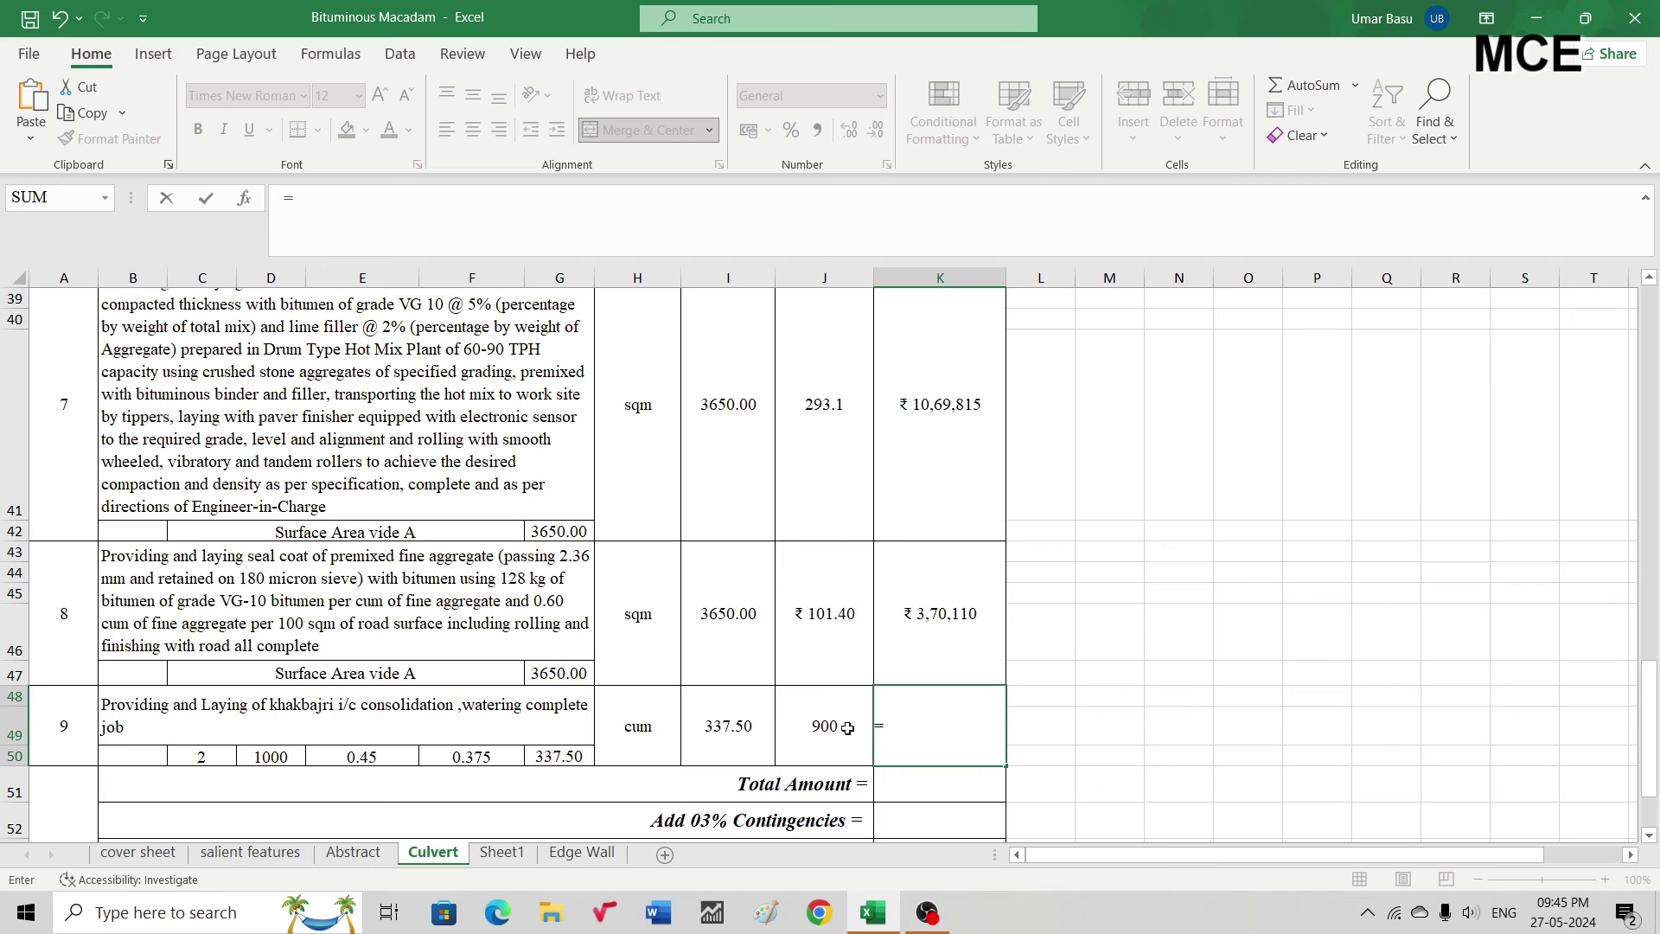
{"action": "left_click", "coordinate": [748, 724]}
{"action": "type", "text": "*"}
{"action": "left_click", "coordinate": [824, 724]}
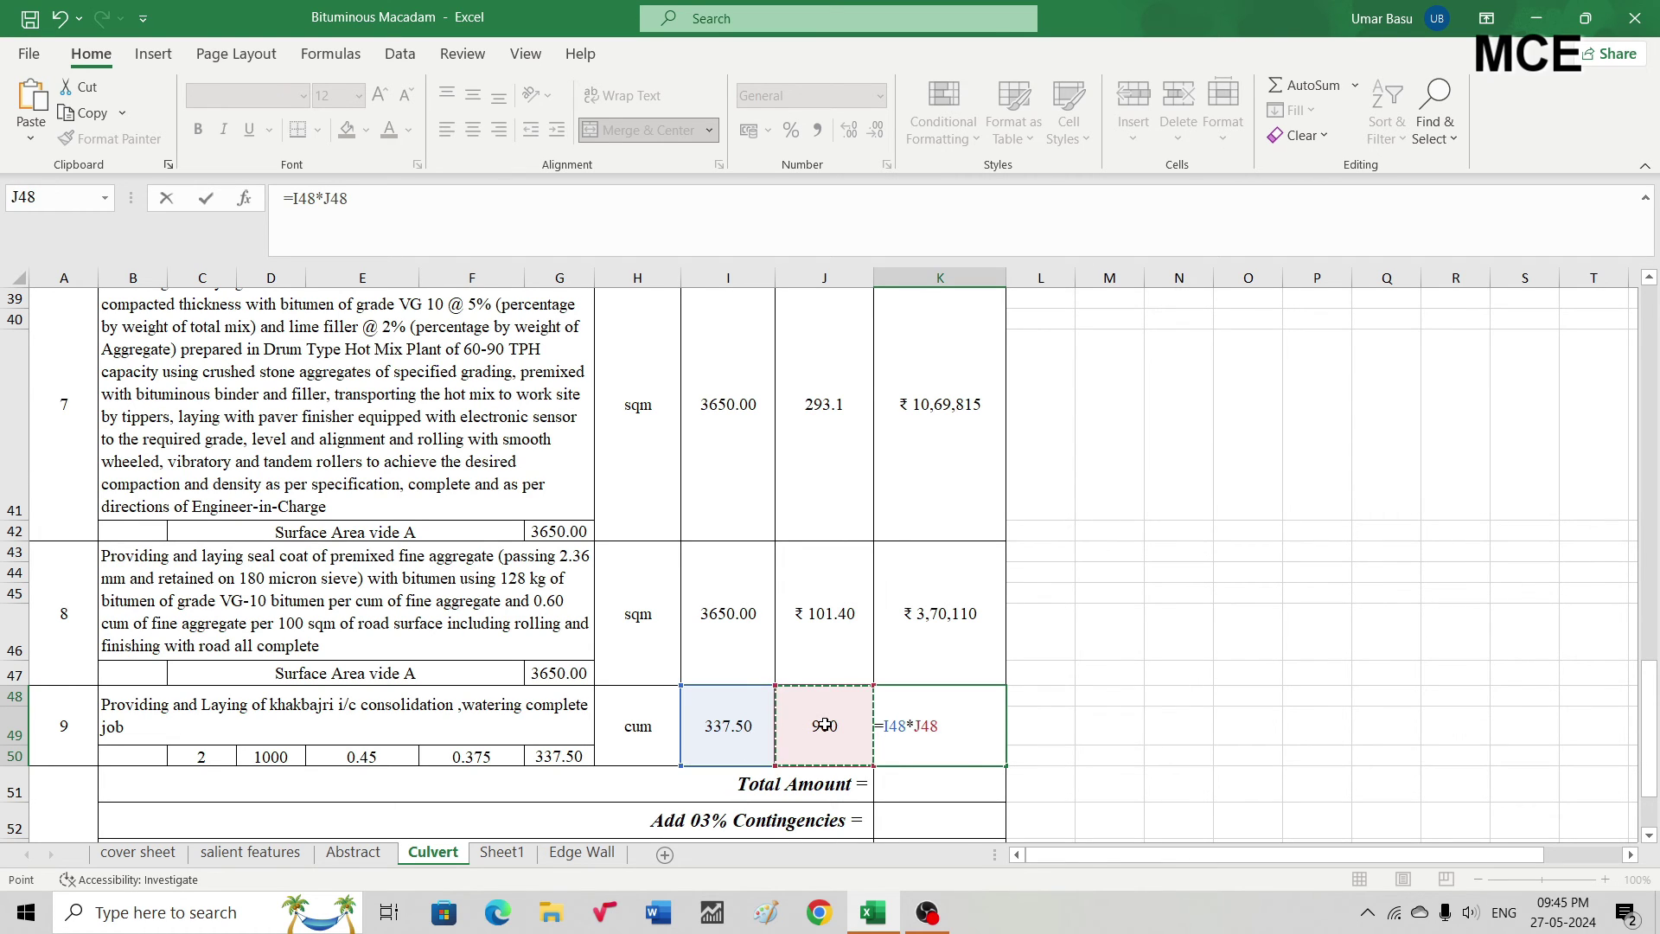
{"action": "key", "text": "Return"}
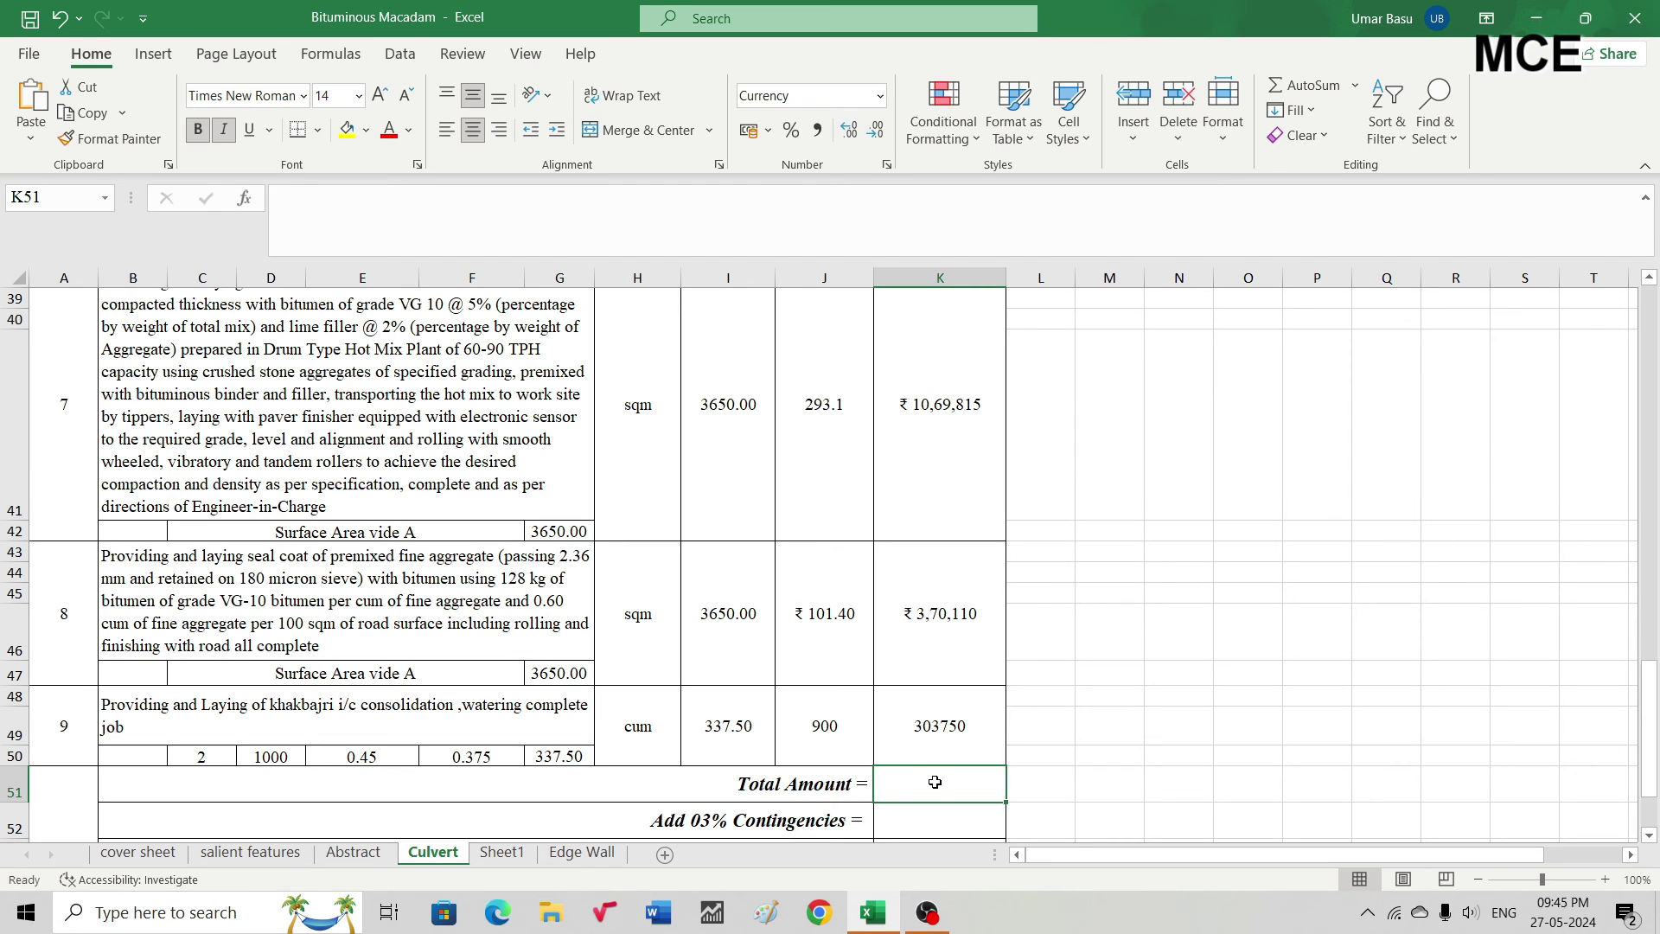
Sum all item amounts in the Total Amount cell K51 with the formula =sum(K5:K50)
{"action": "type", "text": "=sum("}
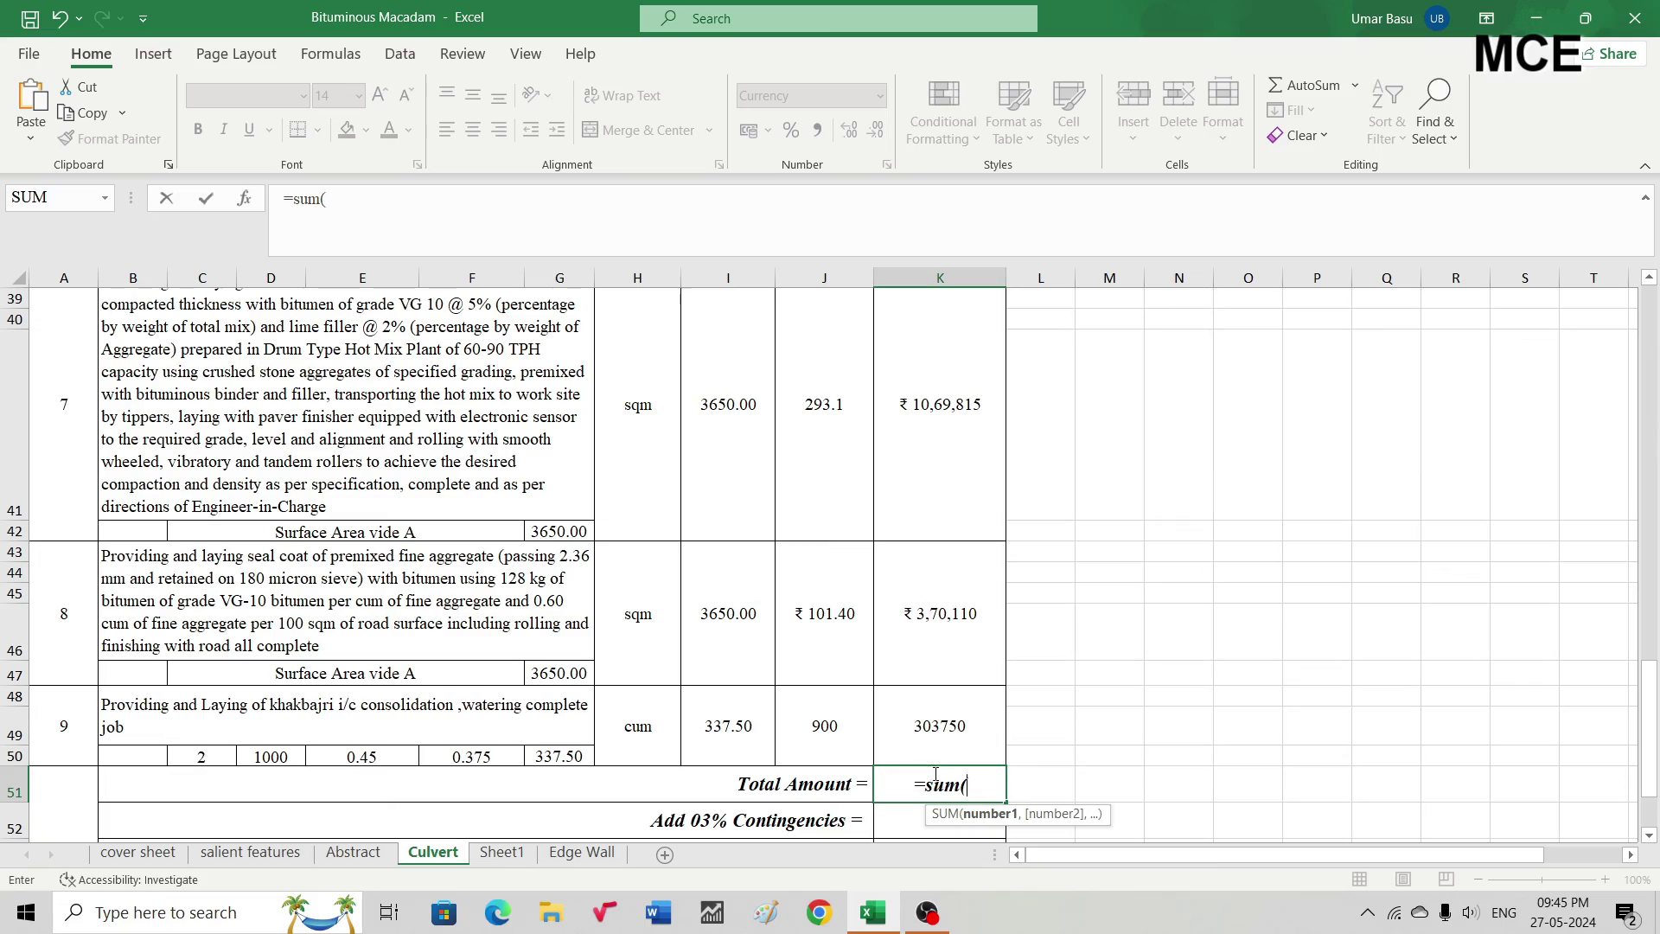
{"action": "left_click_drag", "start_coordinate": [947, 754], "coordinate": [905, 467]}
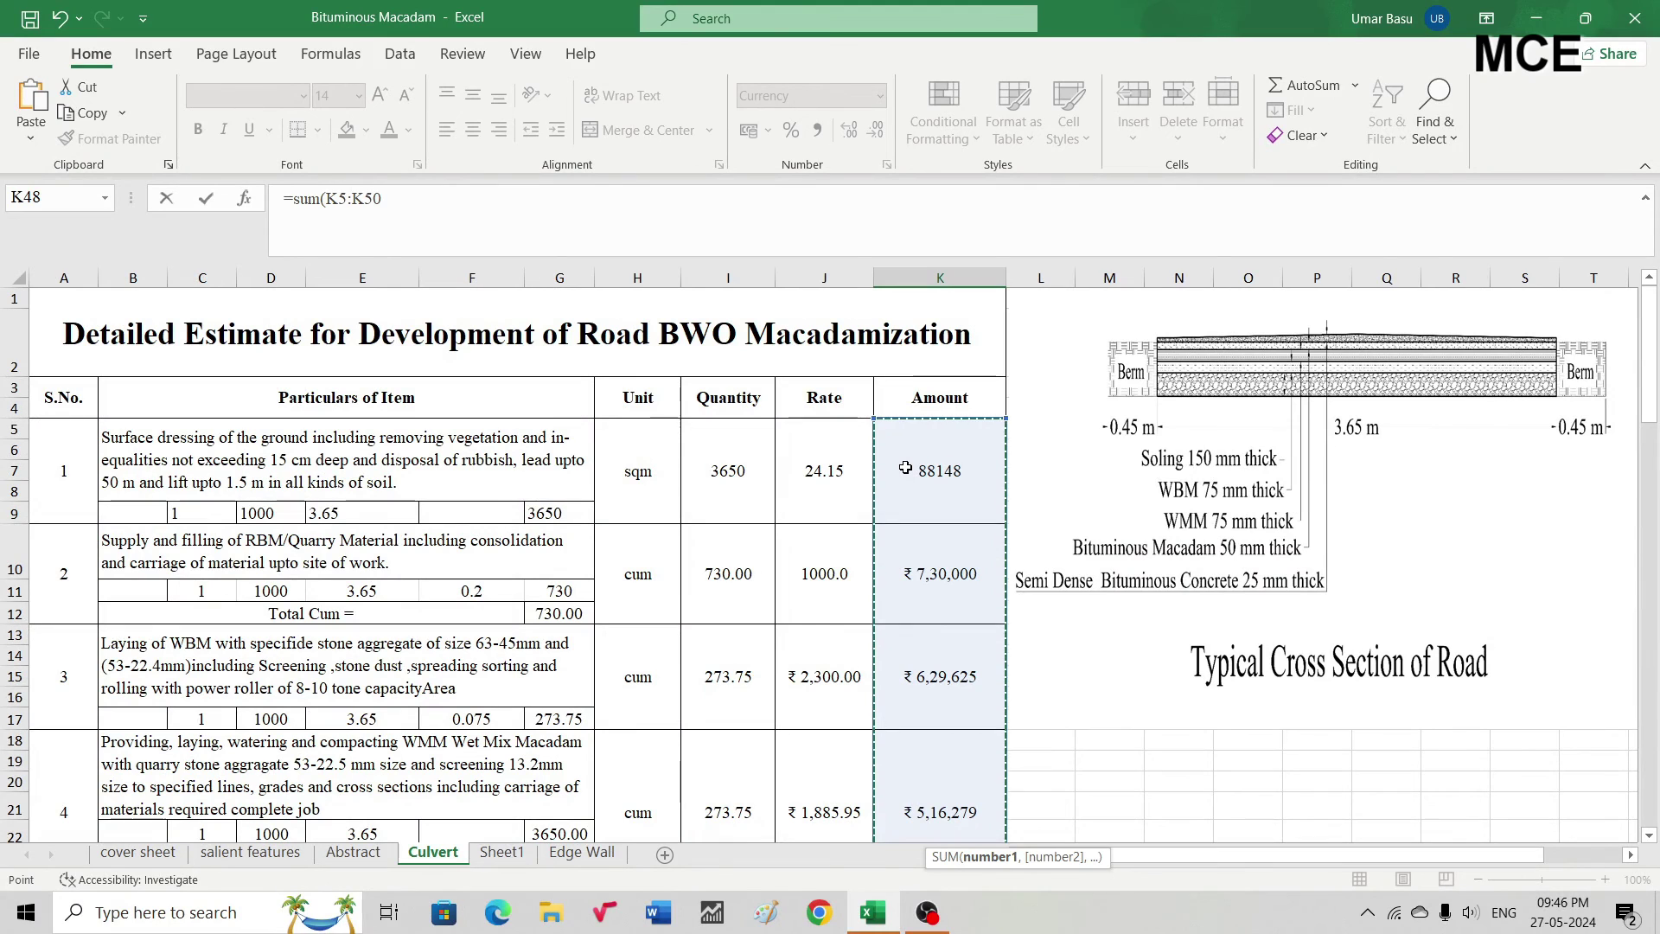
{"action": "type", "text": ")"}
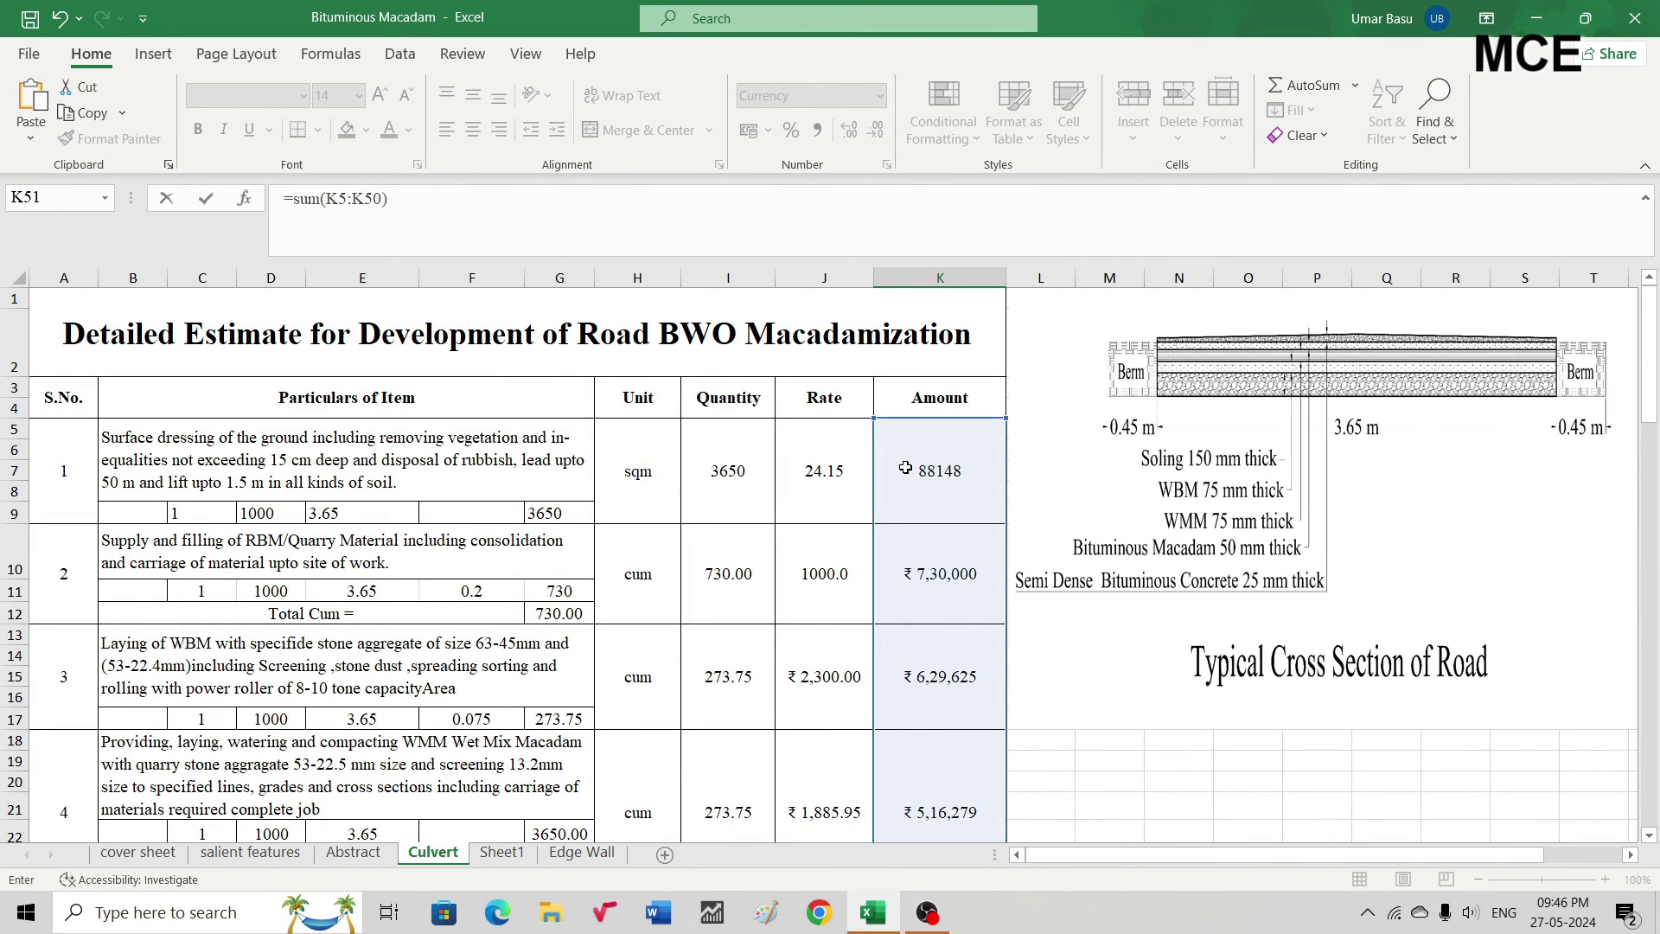
{"action": "key", "text": "Return"}
Calculate the 03% contingencies in K52 from the total amount with the formula =0.03*K51
{"action": "scroll", "coordinate": [960, 586], "scroll_direction": "down", "scroll_amount": 4}
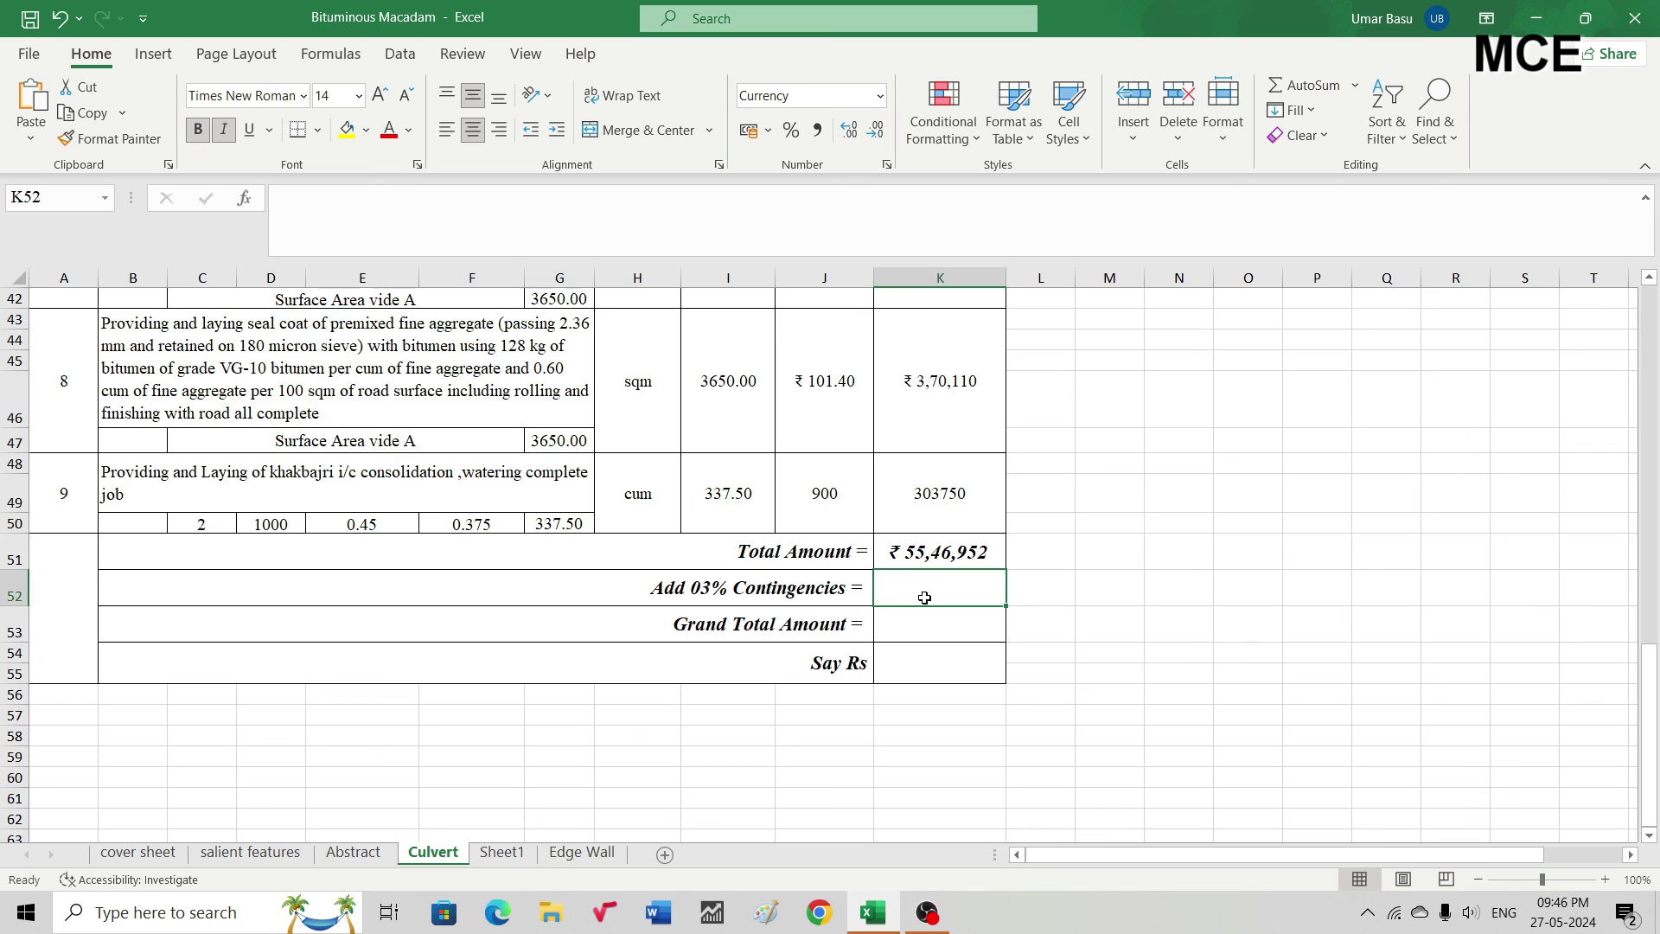
{"action": "type", "text": "=0.03"}
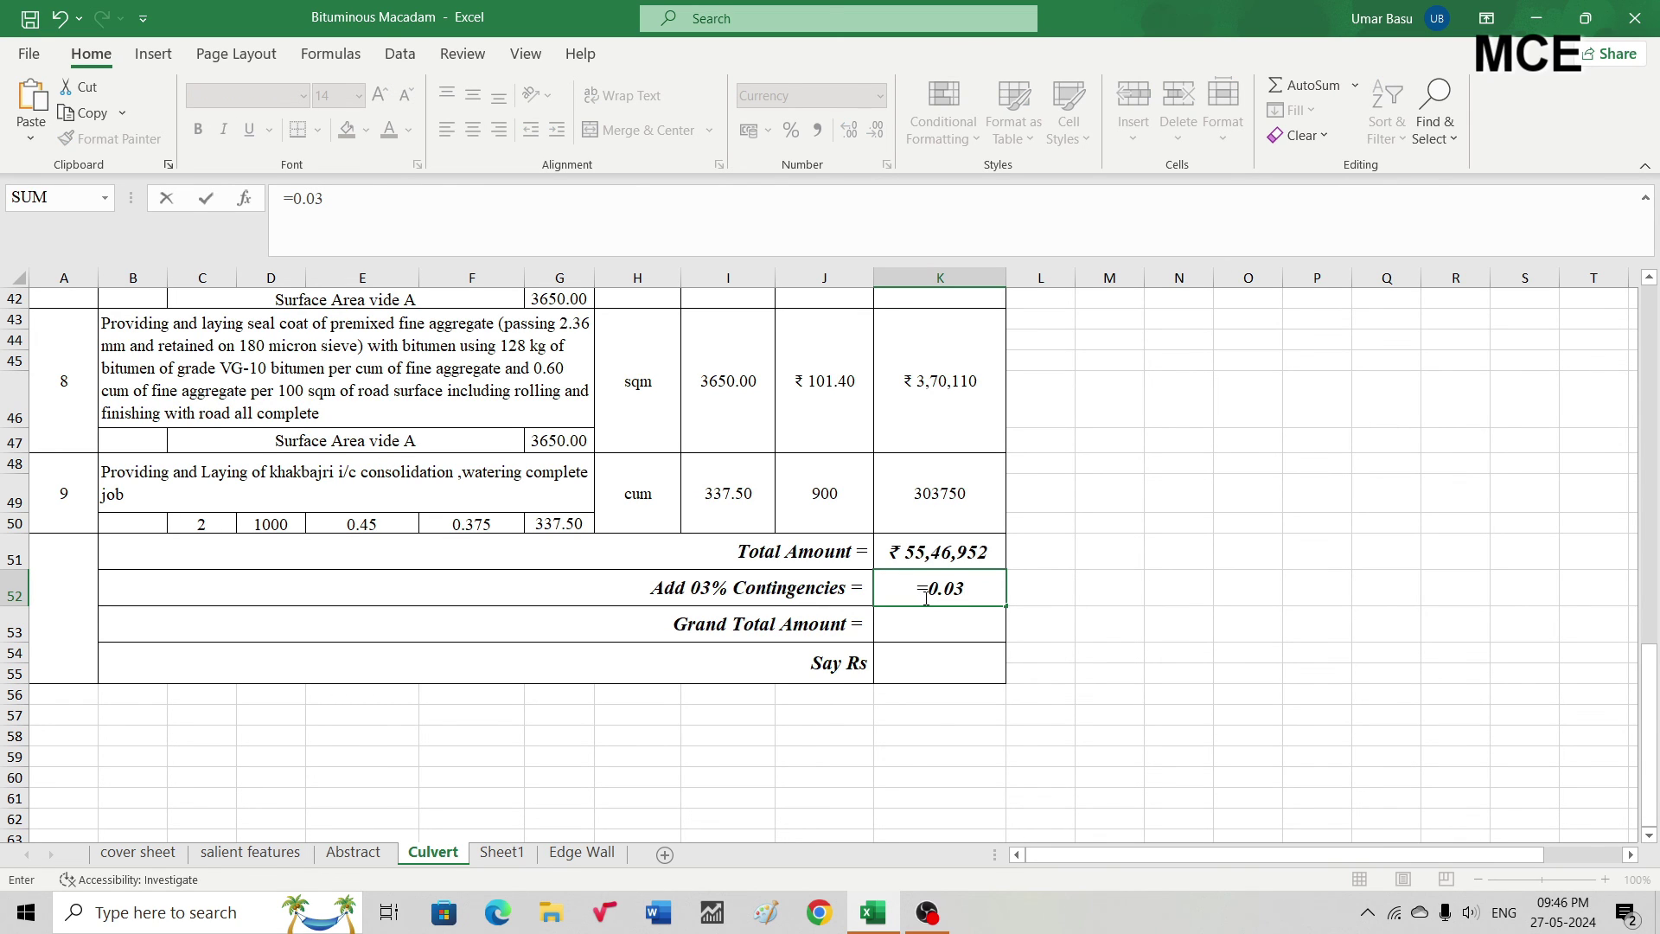
{"action": "type", "text": "*"}
{"action": "left_click", "coordinate": [957, 562]}
{"action": "key", "text": "Return"}
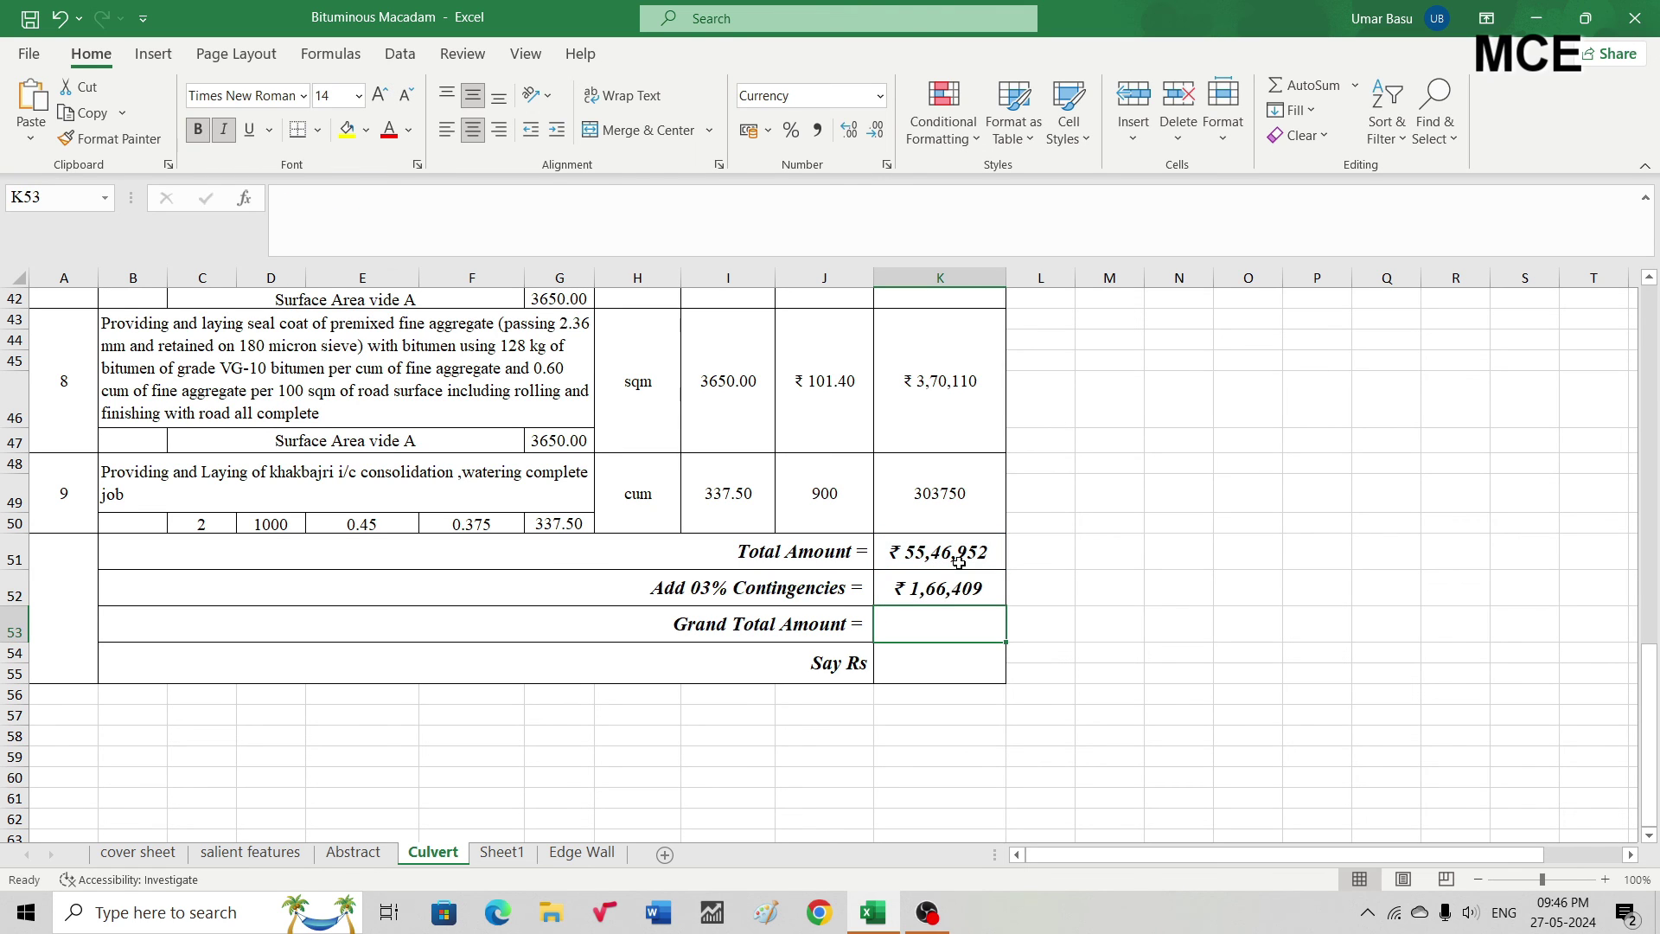
Calculate the Grand Total Amount in K53 by adding the total amount and contingencies with the formula =K51+K52
{"action": "double_click", "coordinate": [914, 628]}
{"action": "type", "text": "="}
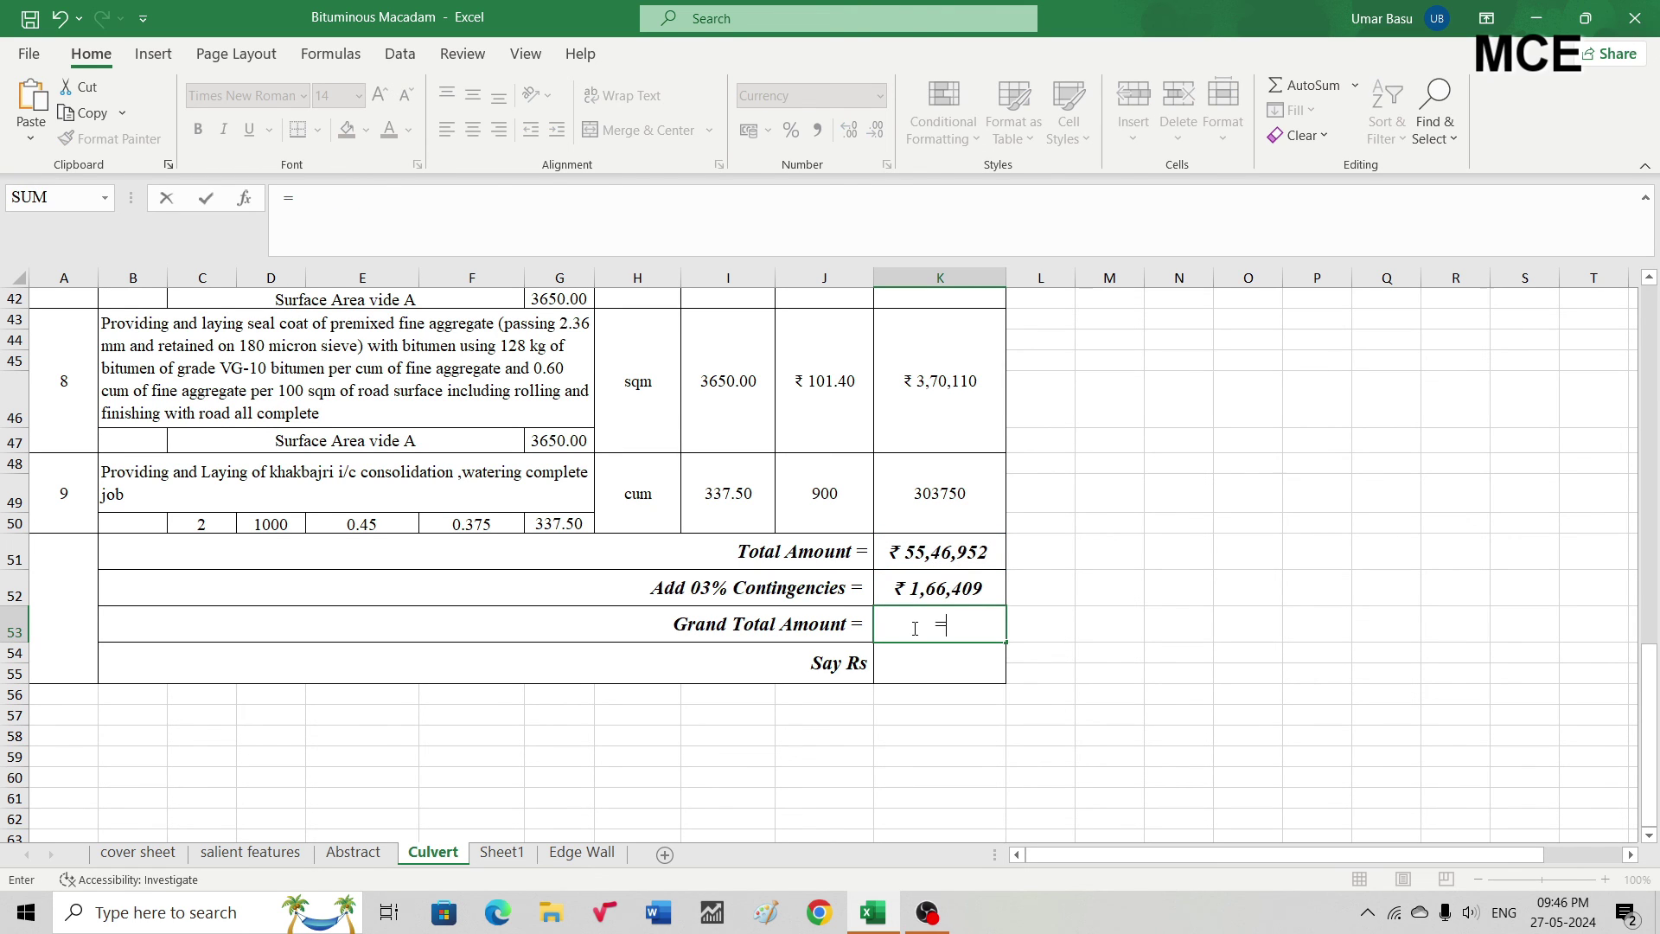
{"action": "left_click", "coordinate": [912, 552]}
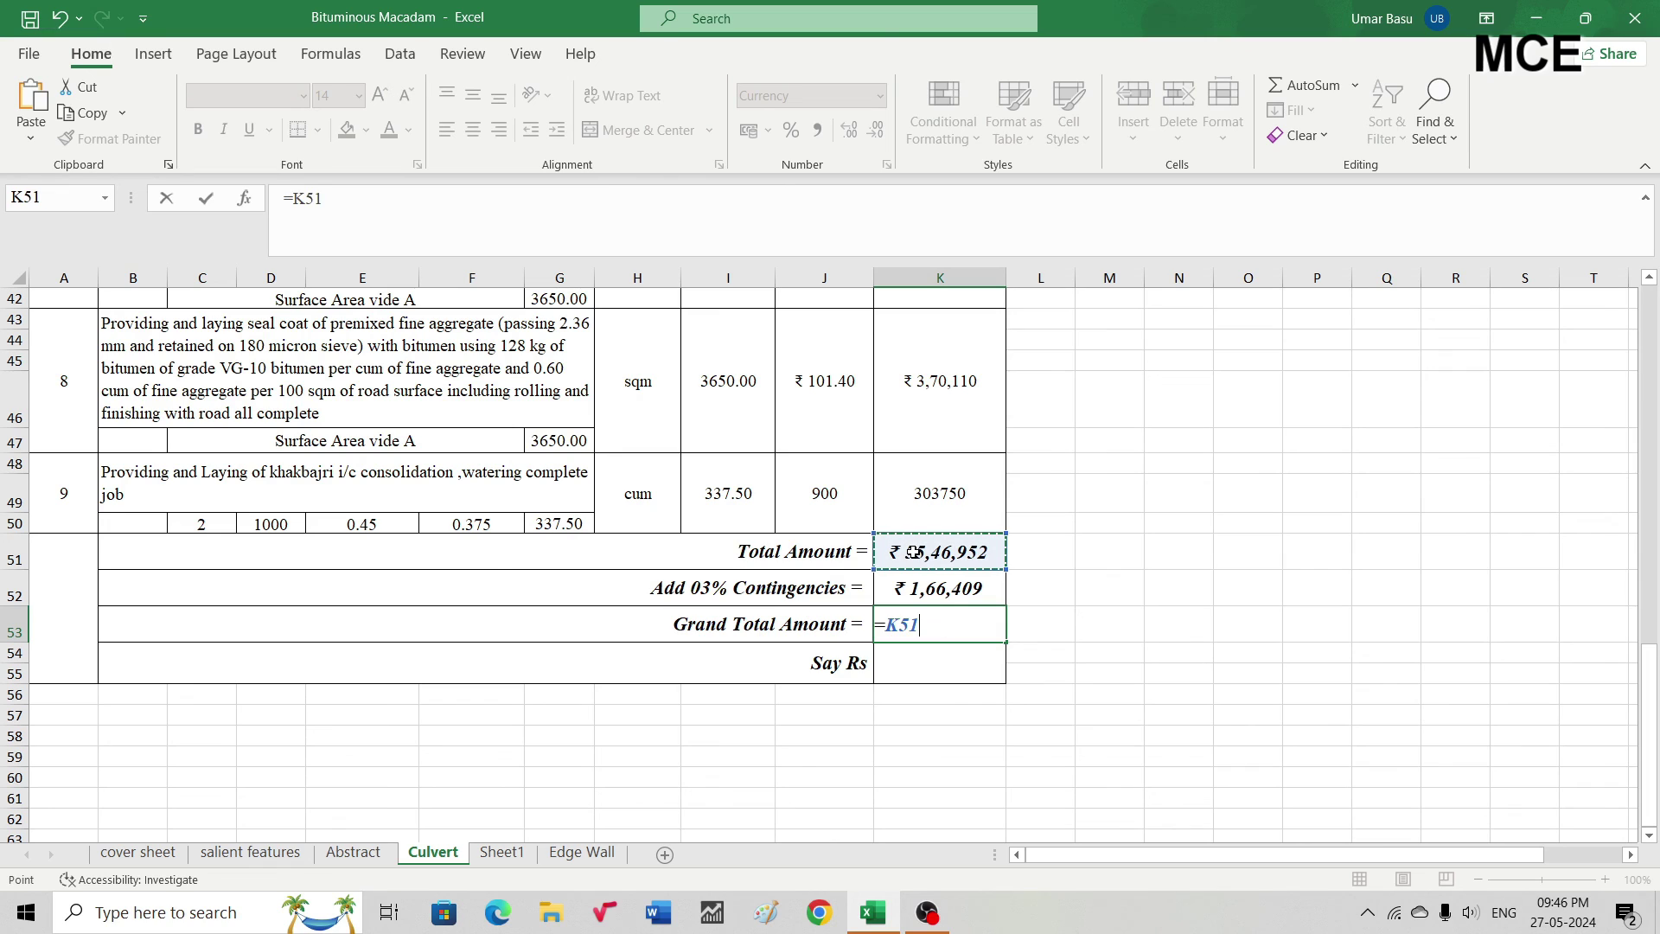
{"action": "type", "text": "+"}
{"action": "left_click", "coordinate": [922, 586]}
{"action": "key", "text": "Return"}
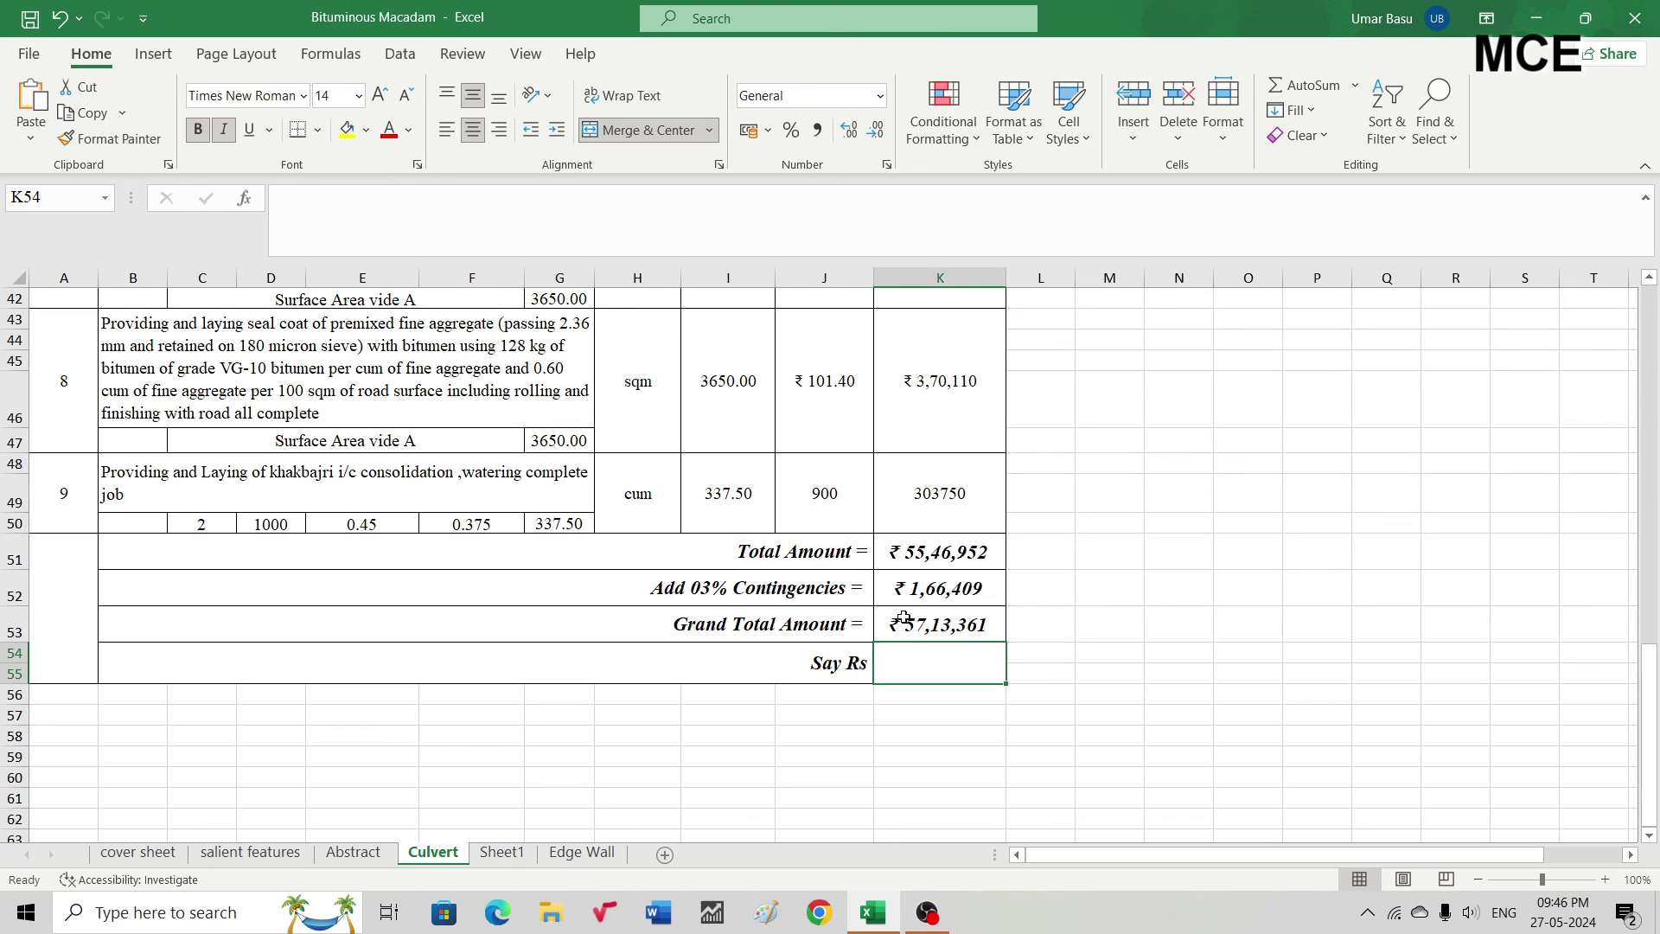
Enter the rounded grand total as 57.13 lakhs in the Say Rs cell K54
{"action": "type", "text": "5"}
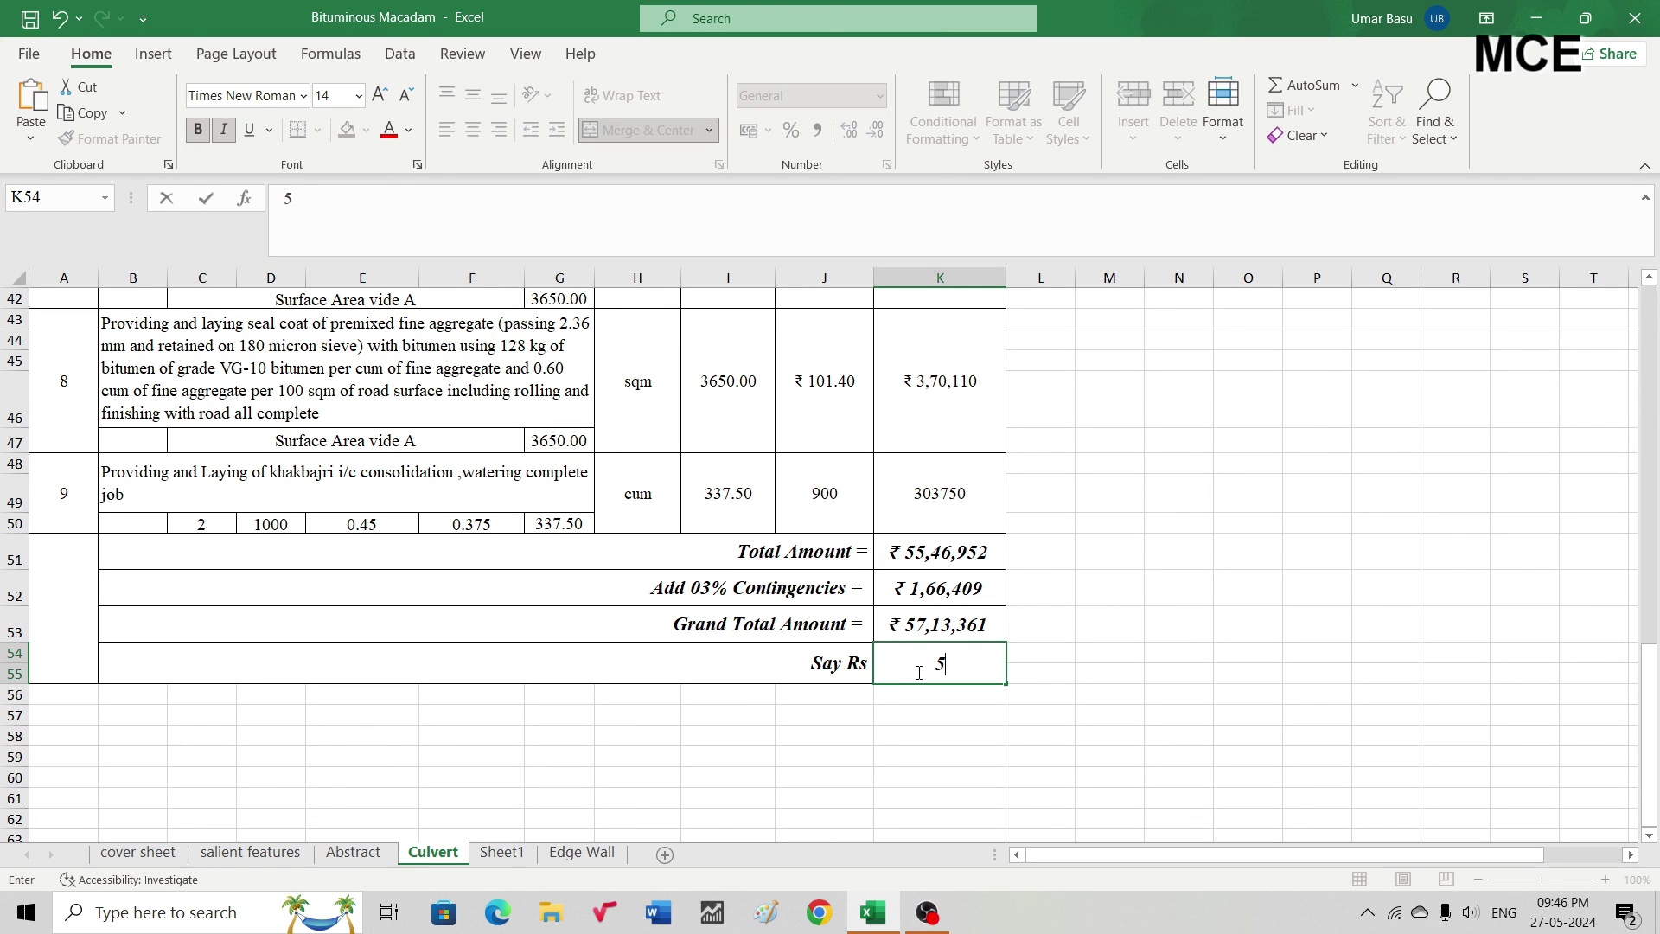
{"action": "type", "text": "7.13 lakhs"}
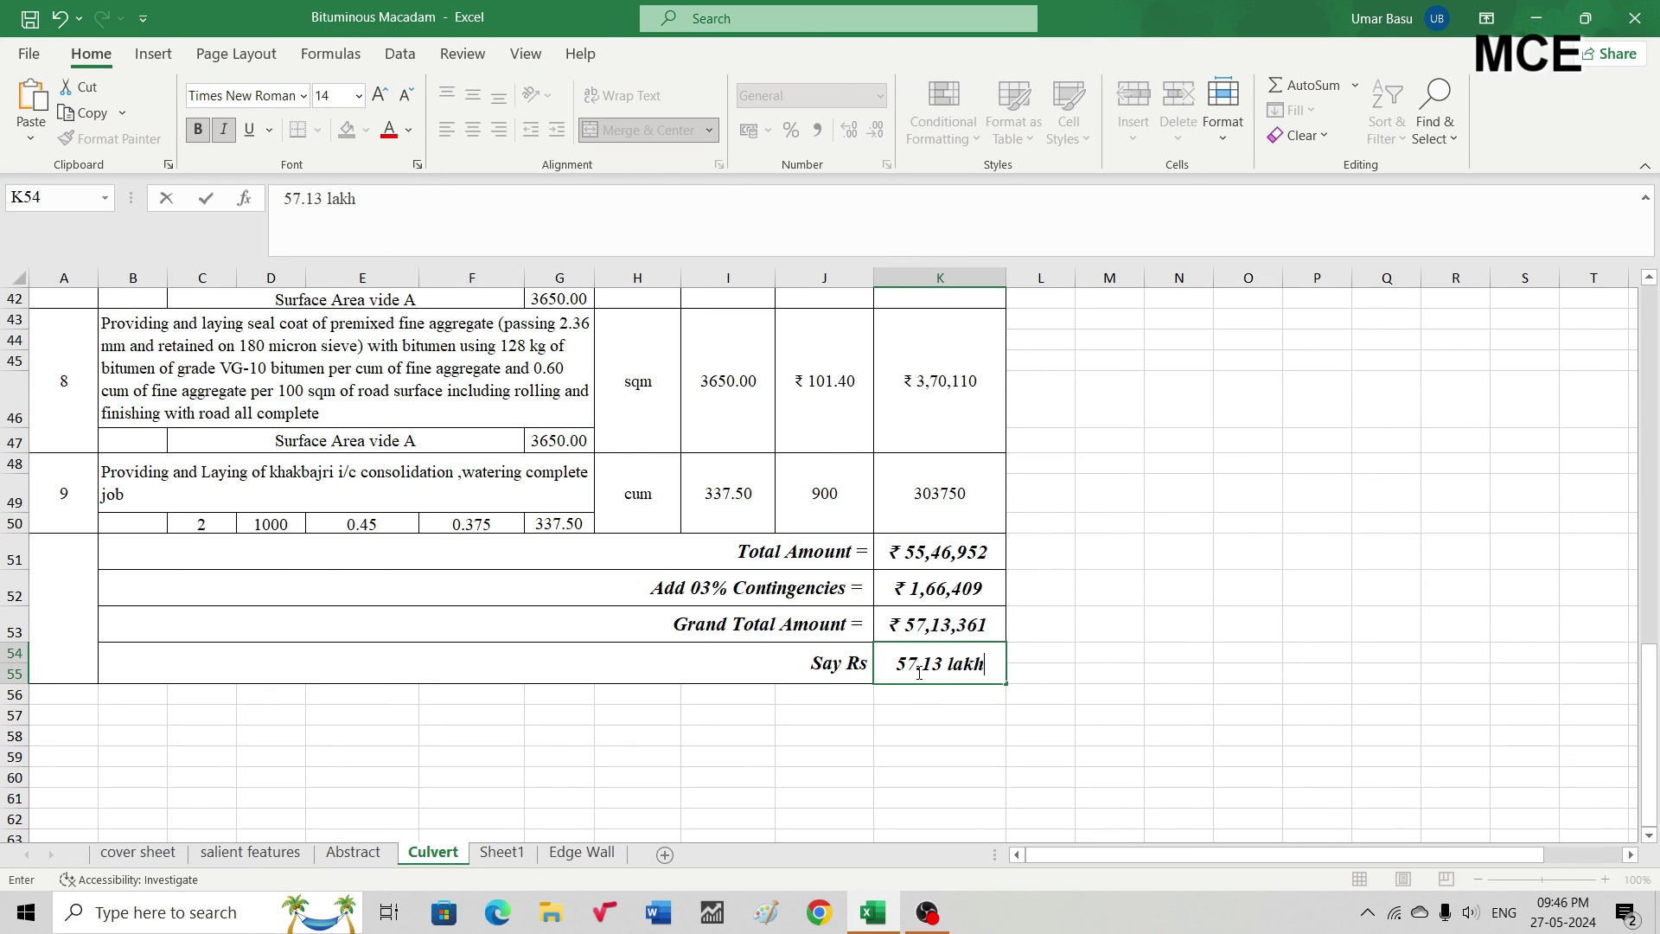
{"action": "left_click", "coordinate": [1185, 649]}
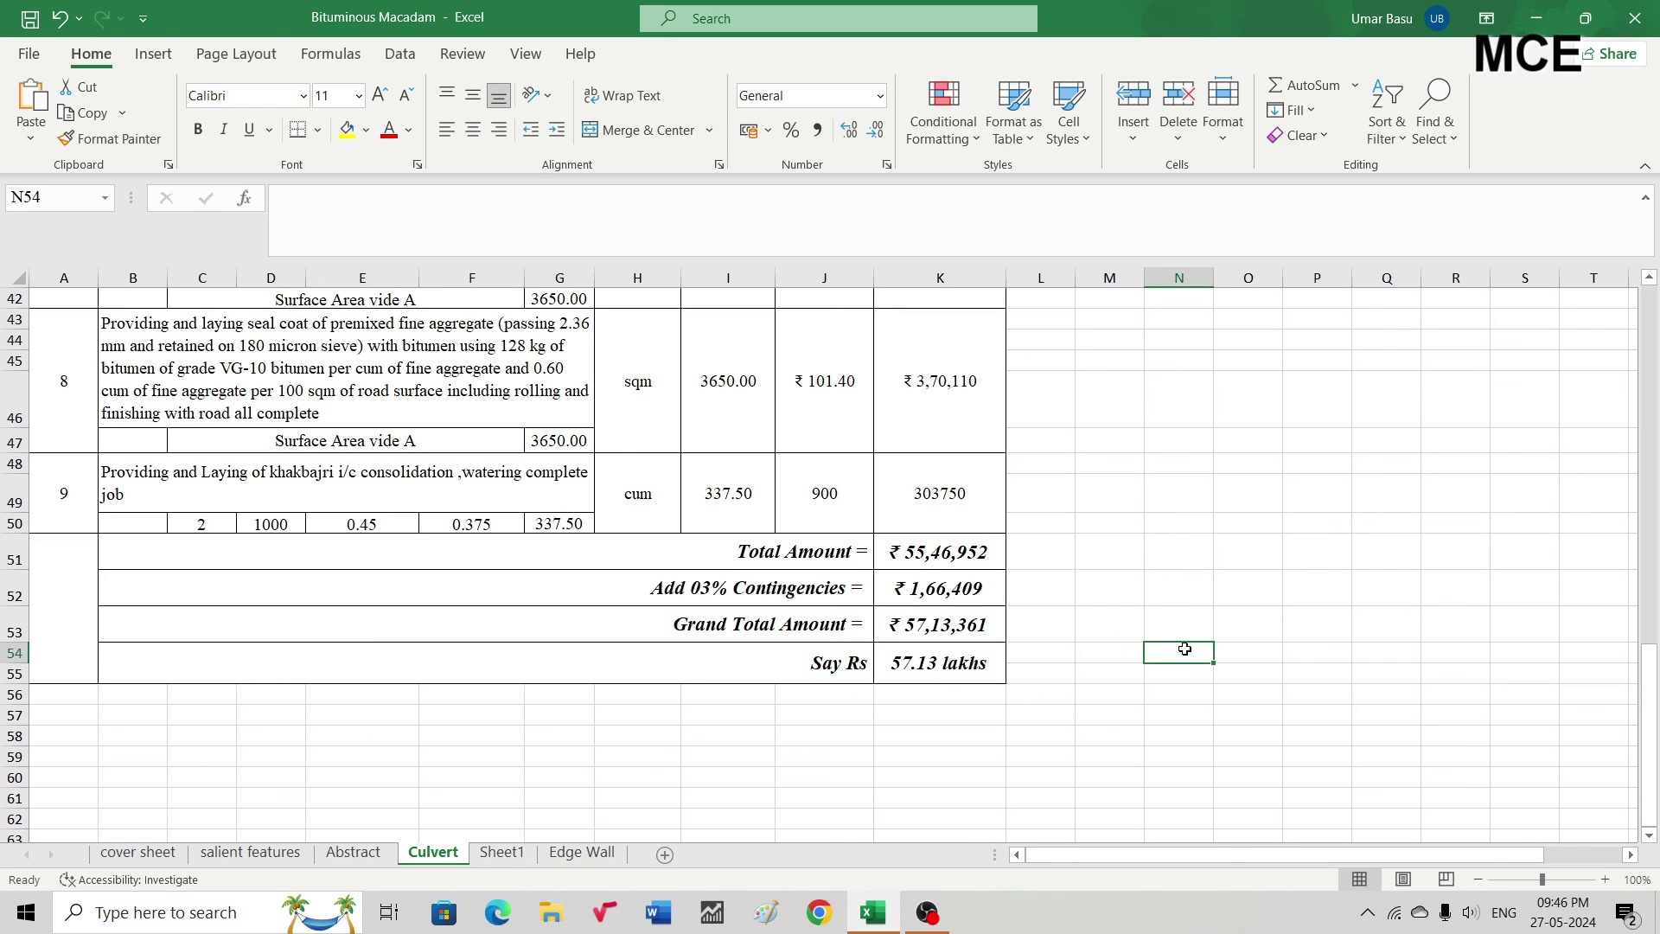
{"action": "scroll", "coordinate": [1185, 648], "scroll_direction": "up", "scroll_amount": 14}
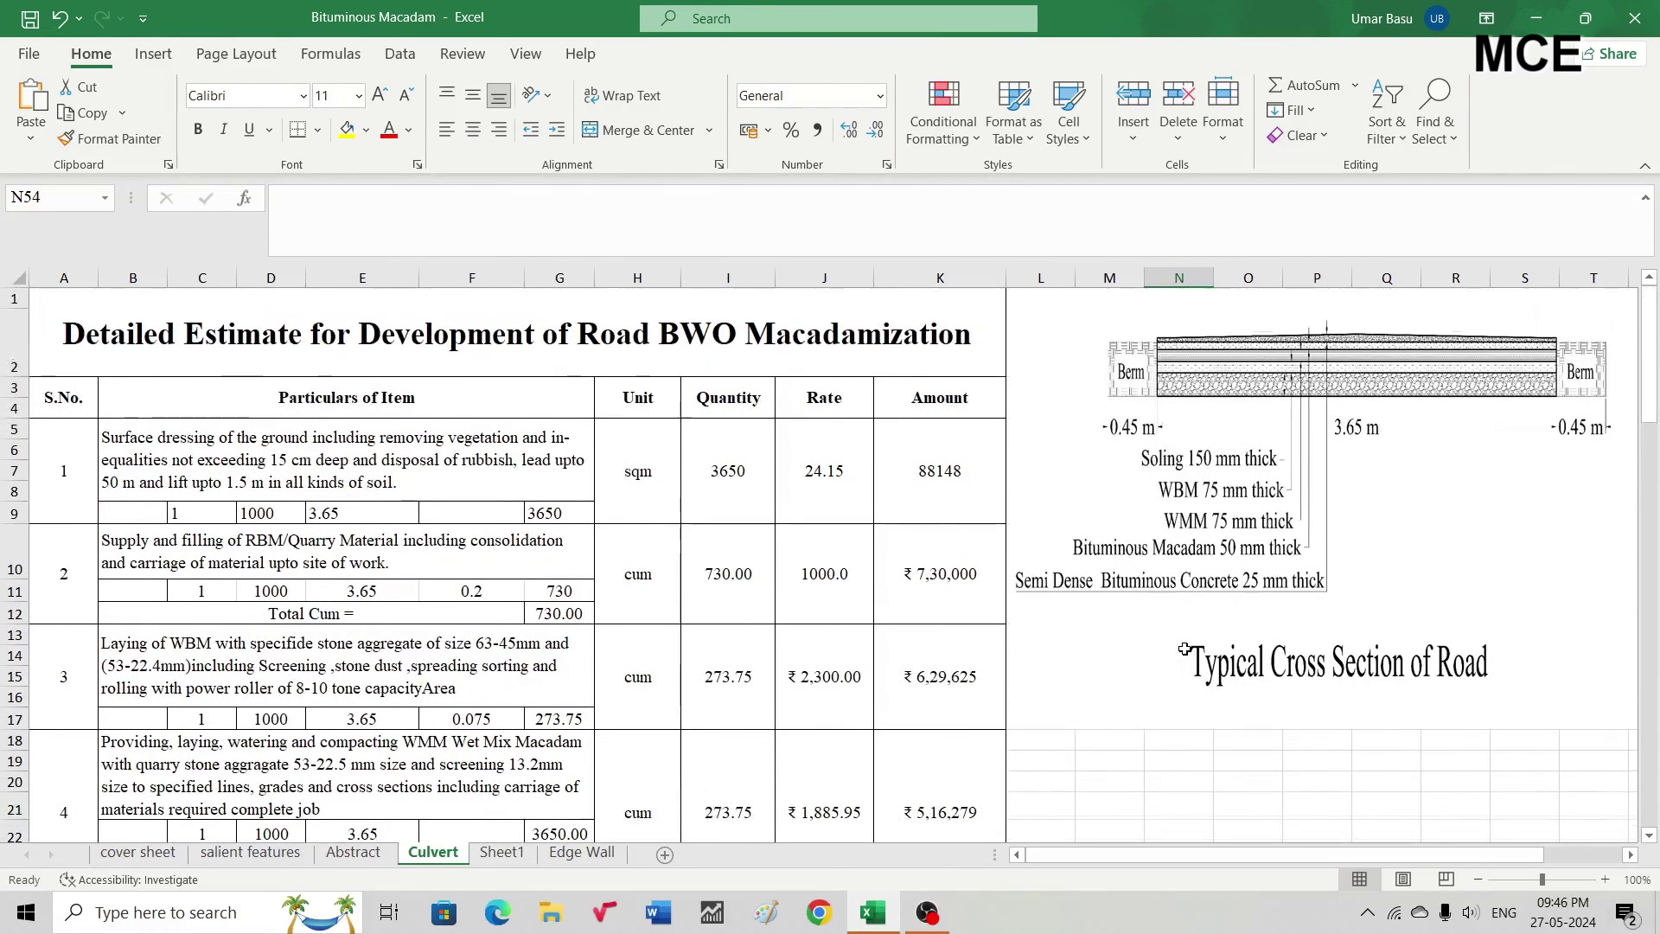